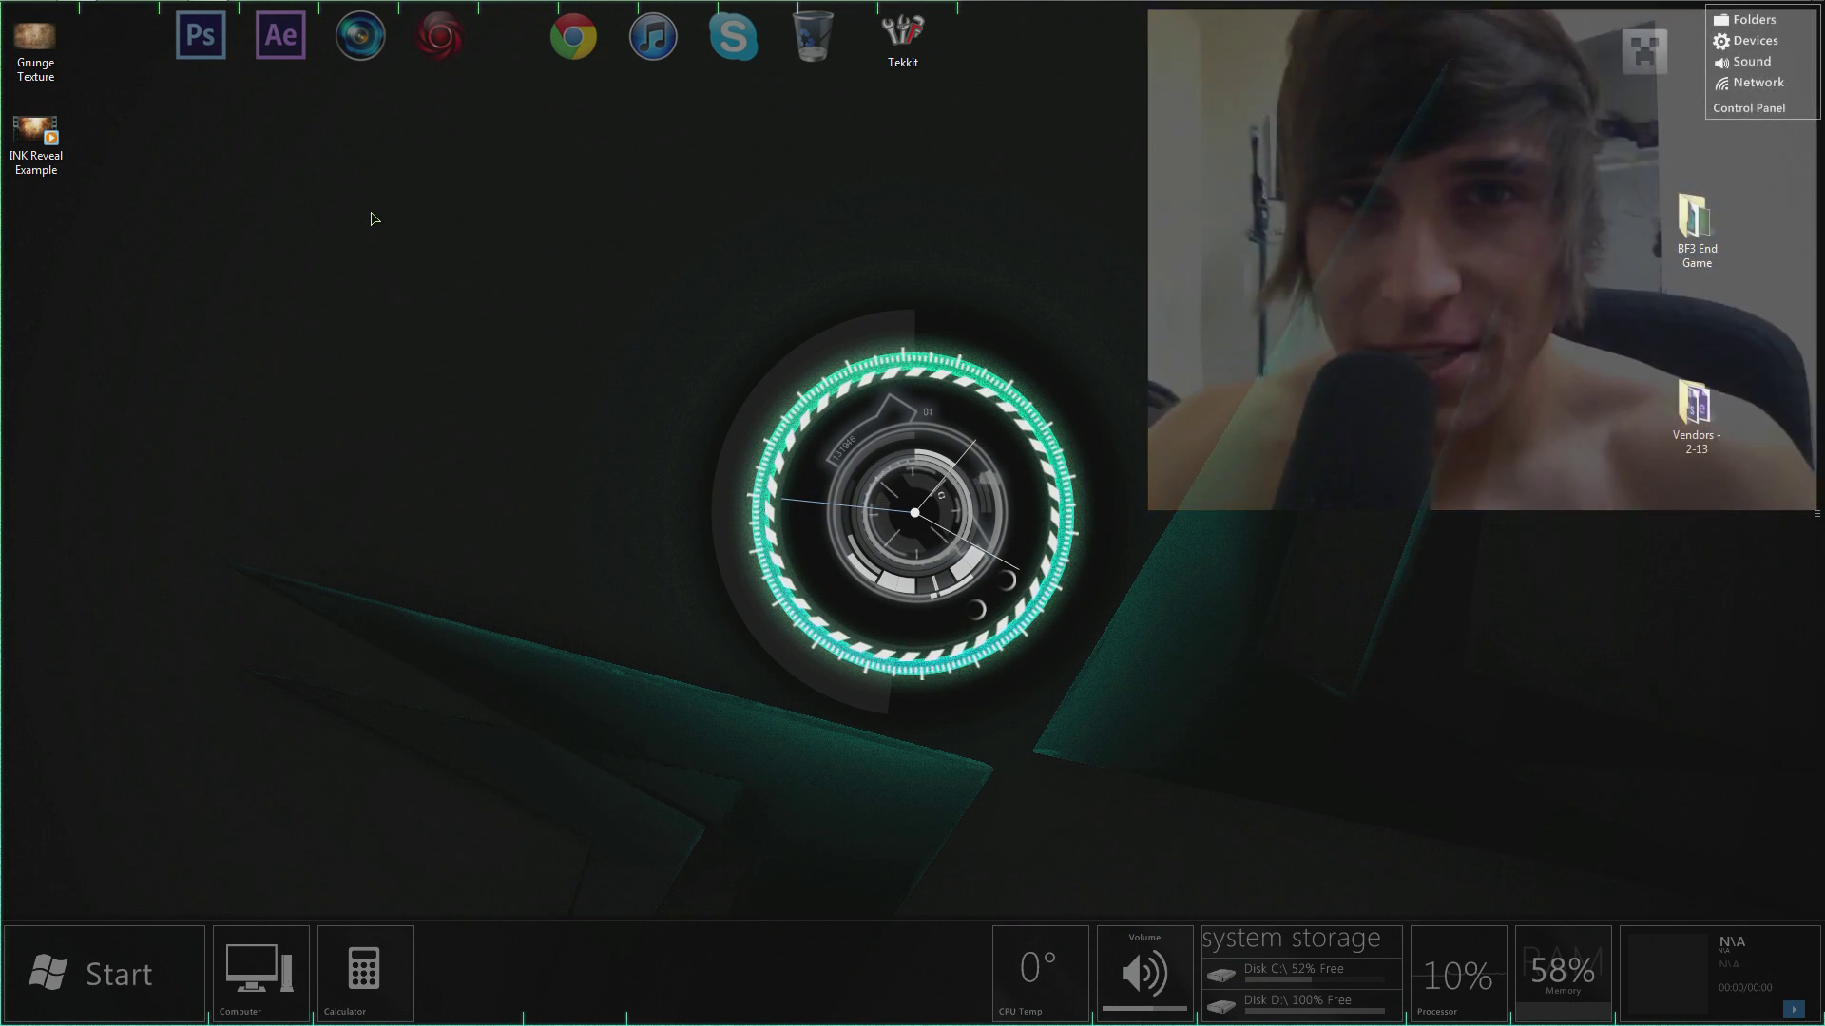
# Step: Replay the INK Reveal Example video from the start, then close it
pyautogui.doubleClick(43, 147)
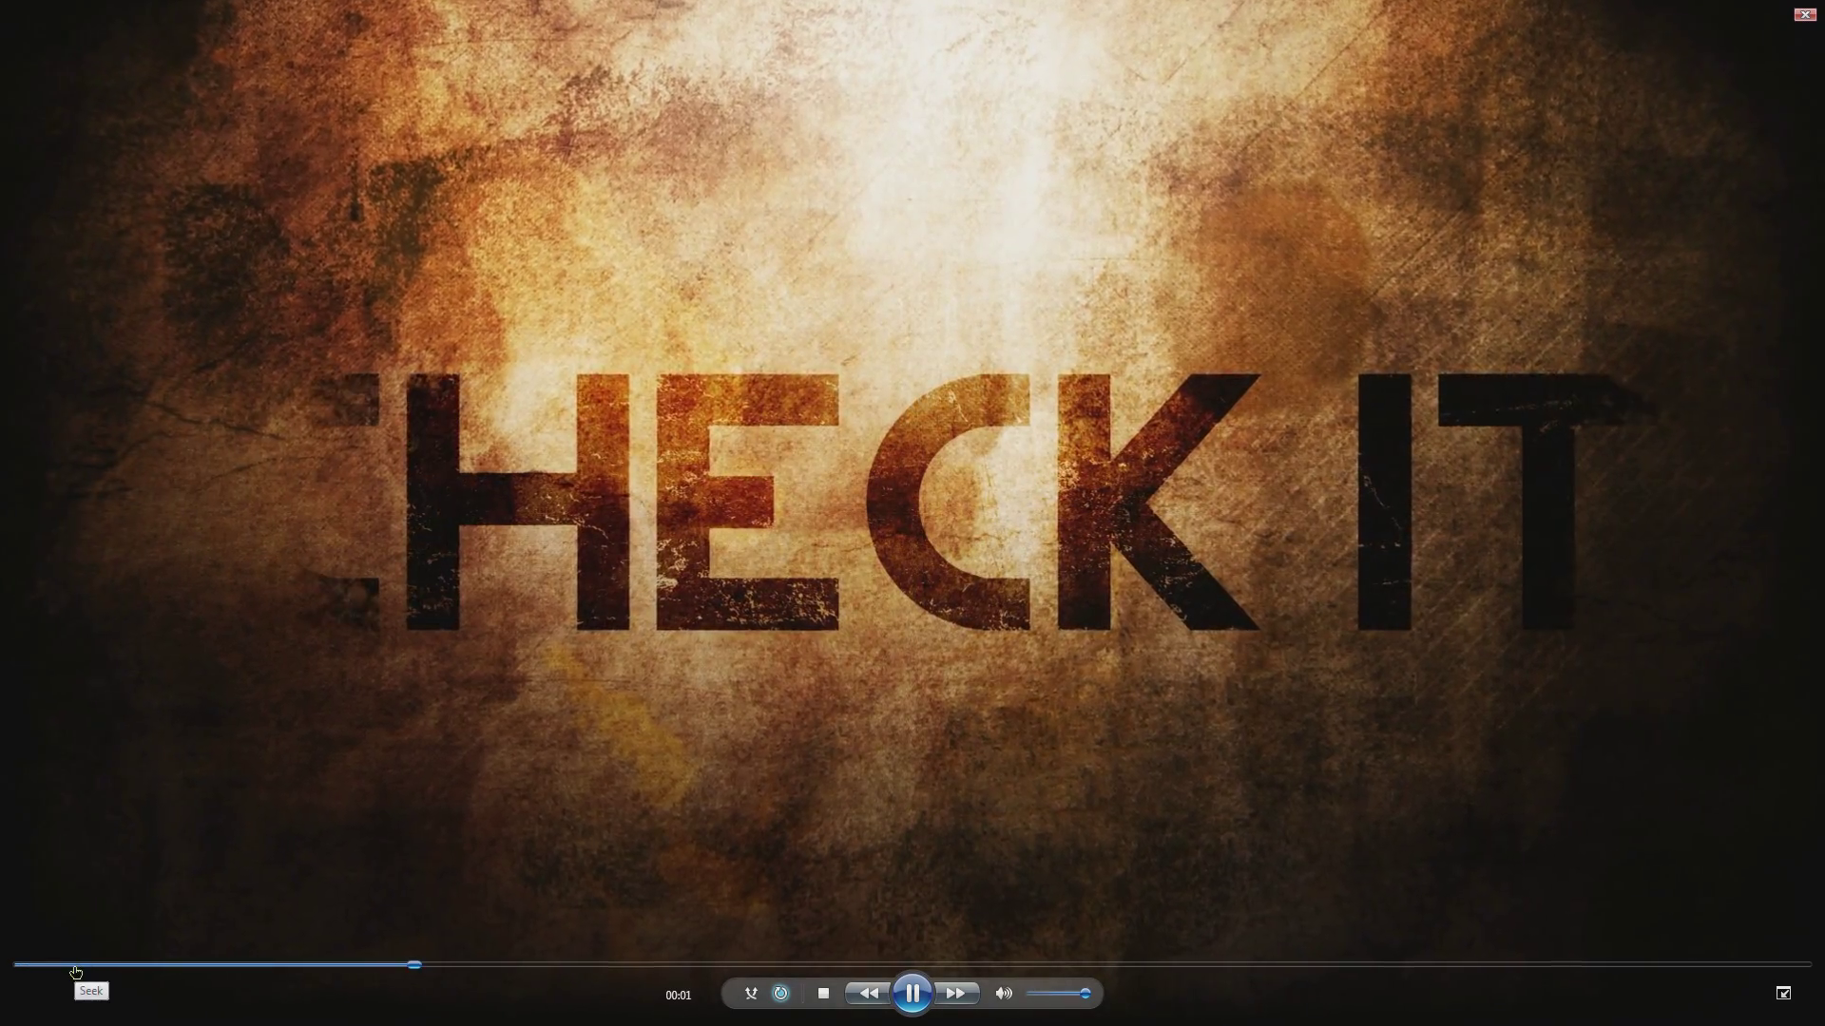
pyautogui.click(65, 971)
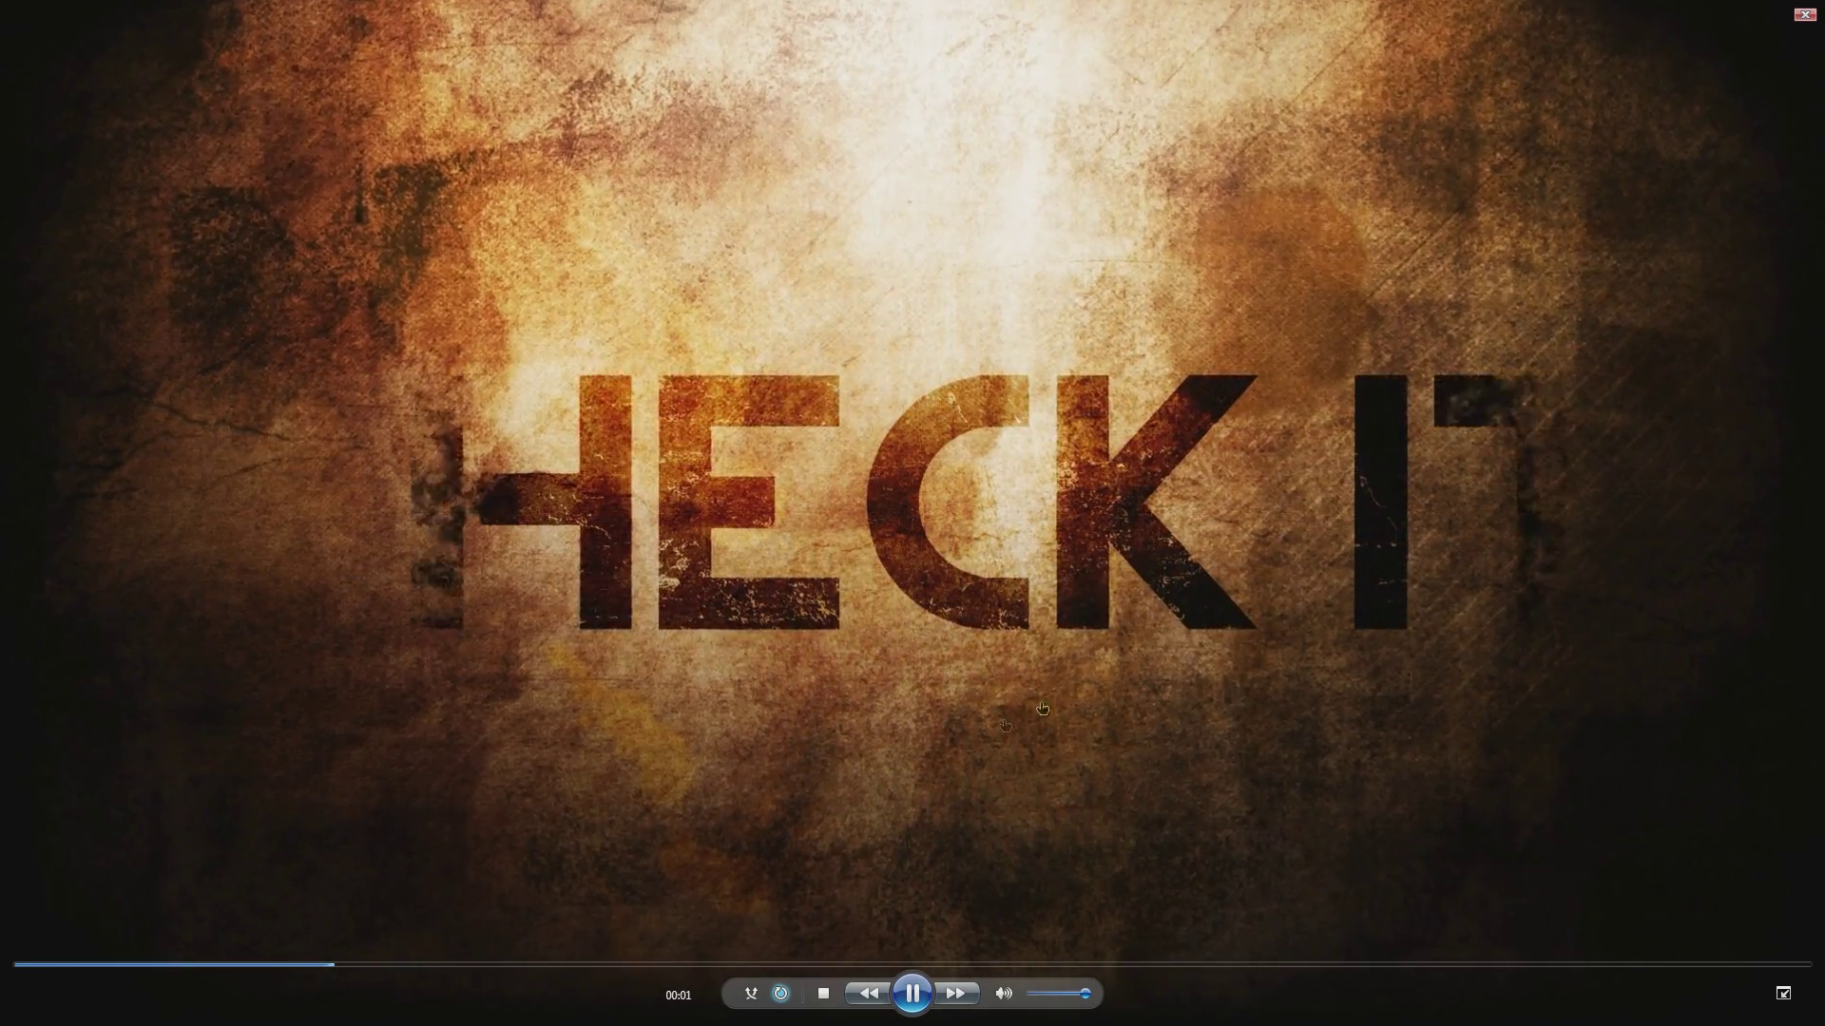
pyautogui.click(66, 966)
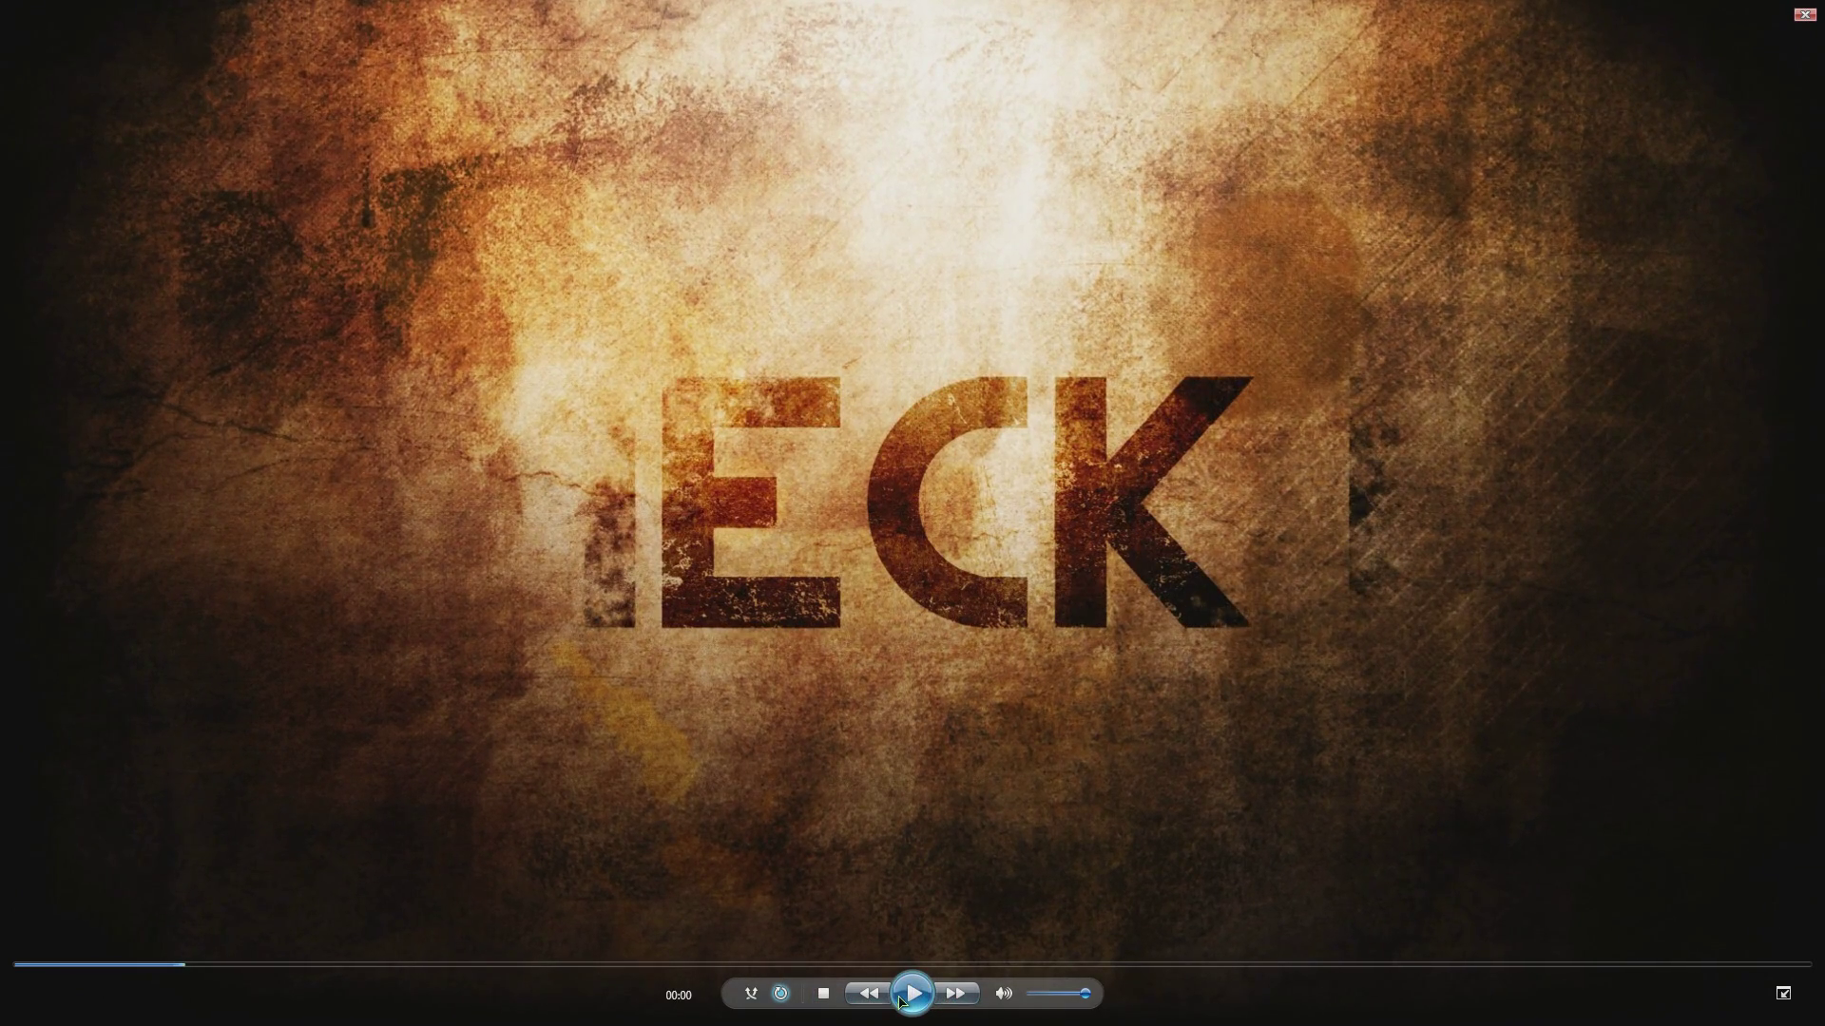
pyautogui.doubleClick(1431, 444)
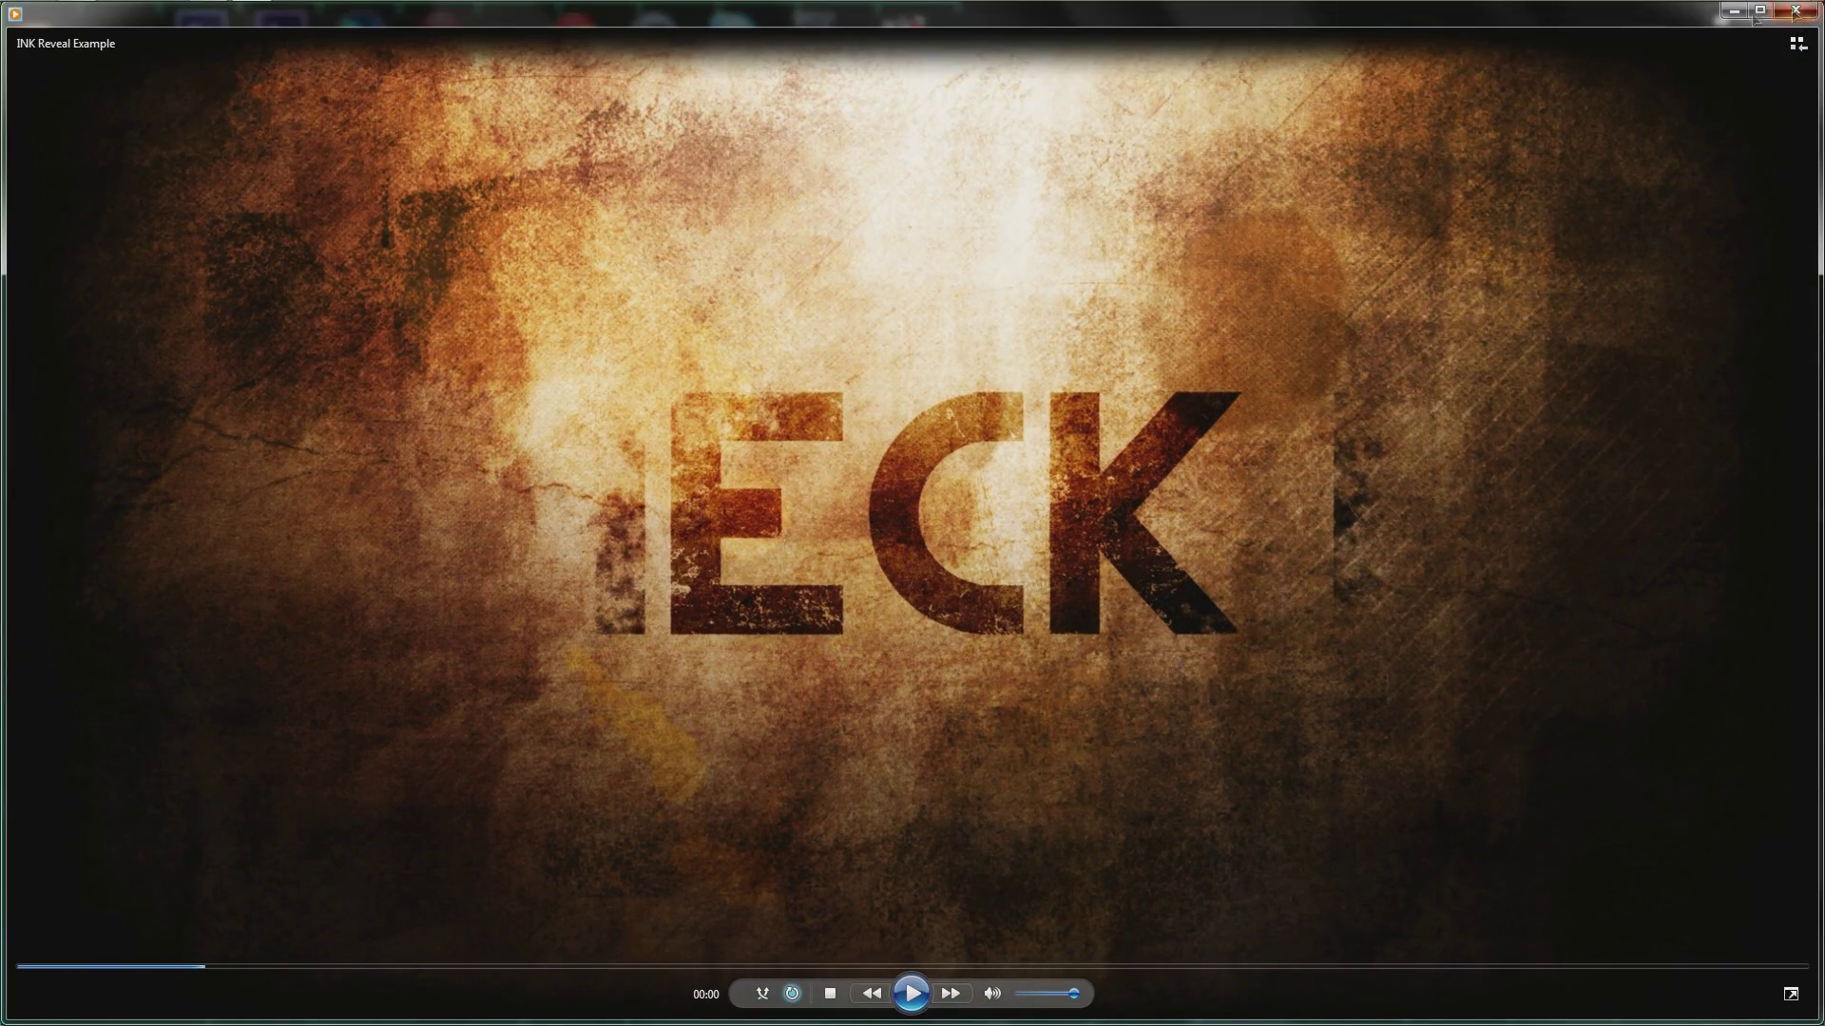
pyautogui.click(1795, 10)
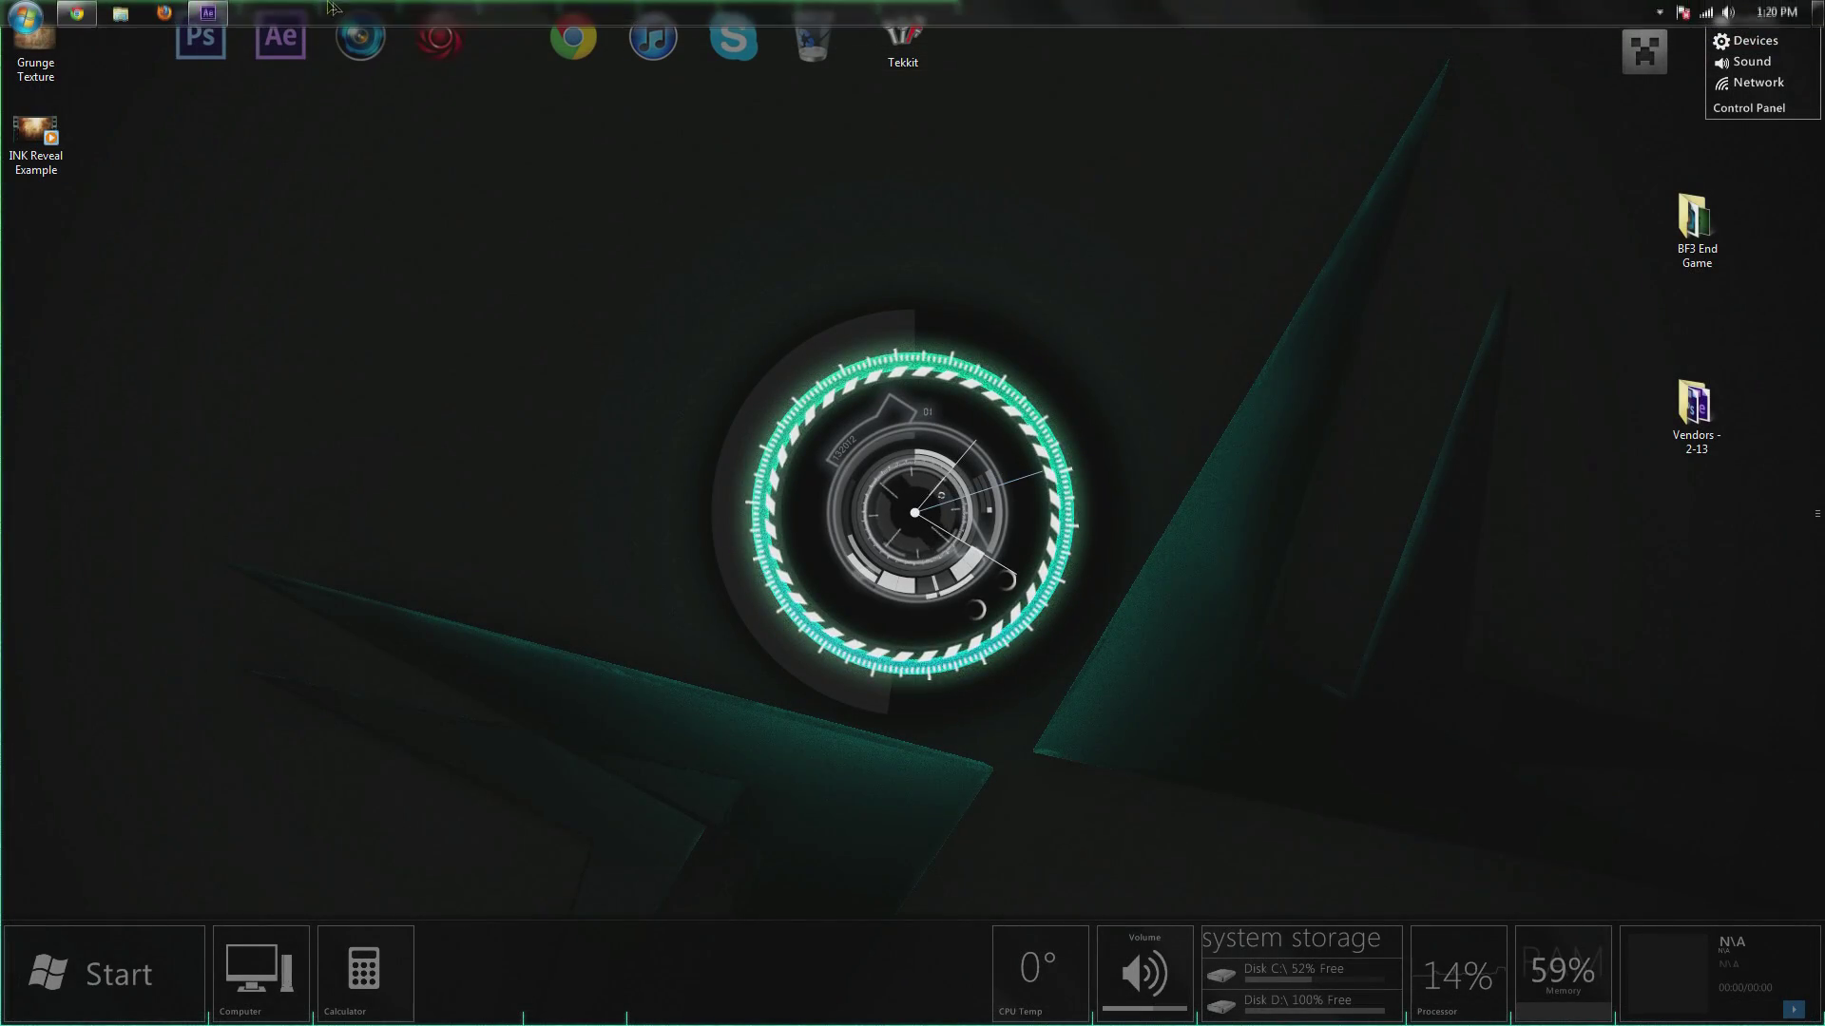
# Step: Import Grunge Texture.png from the Desktop into the After Effects project
pyautogui.click(211, 14)
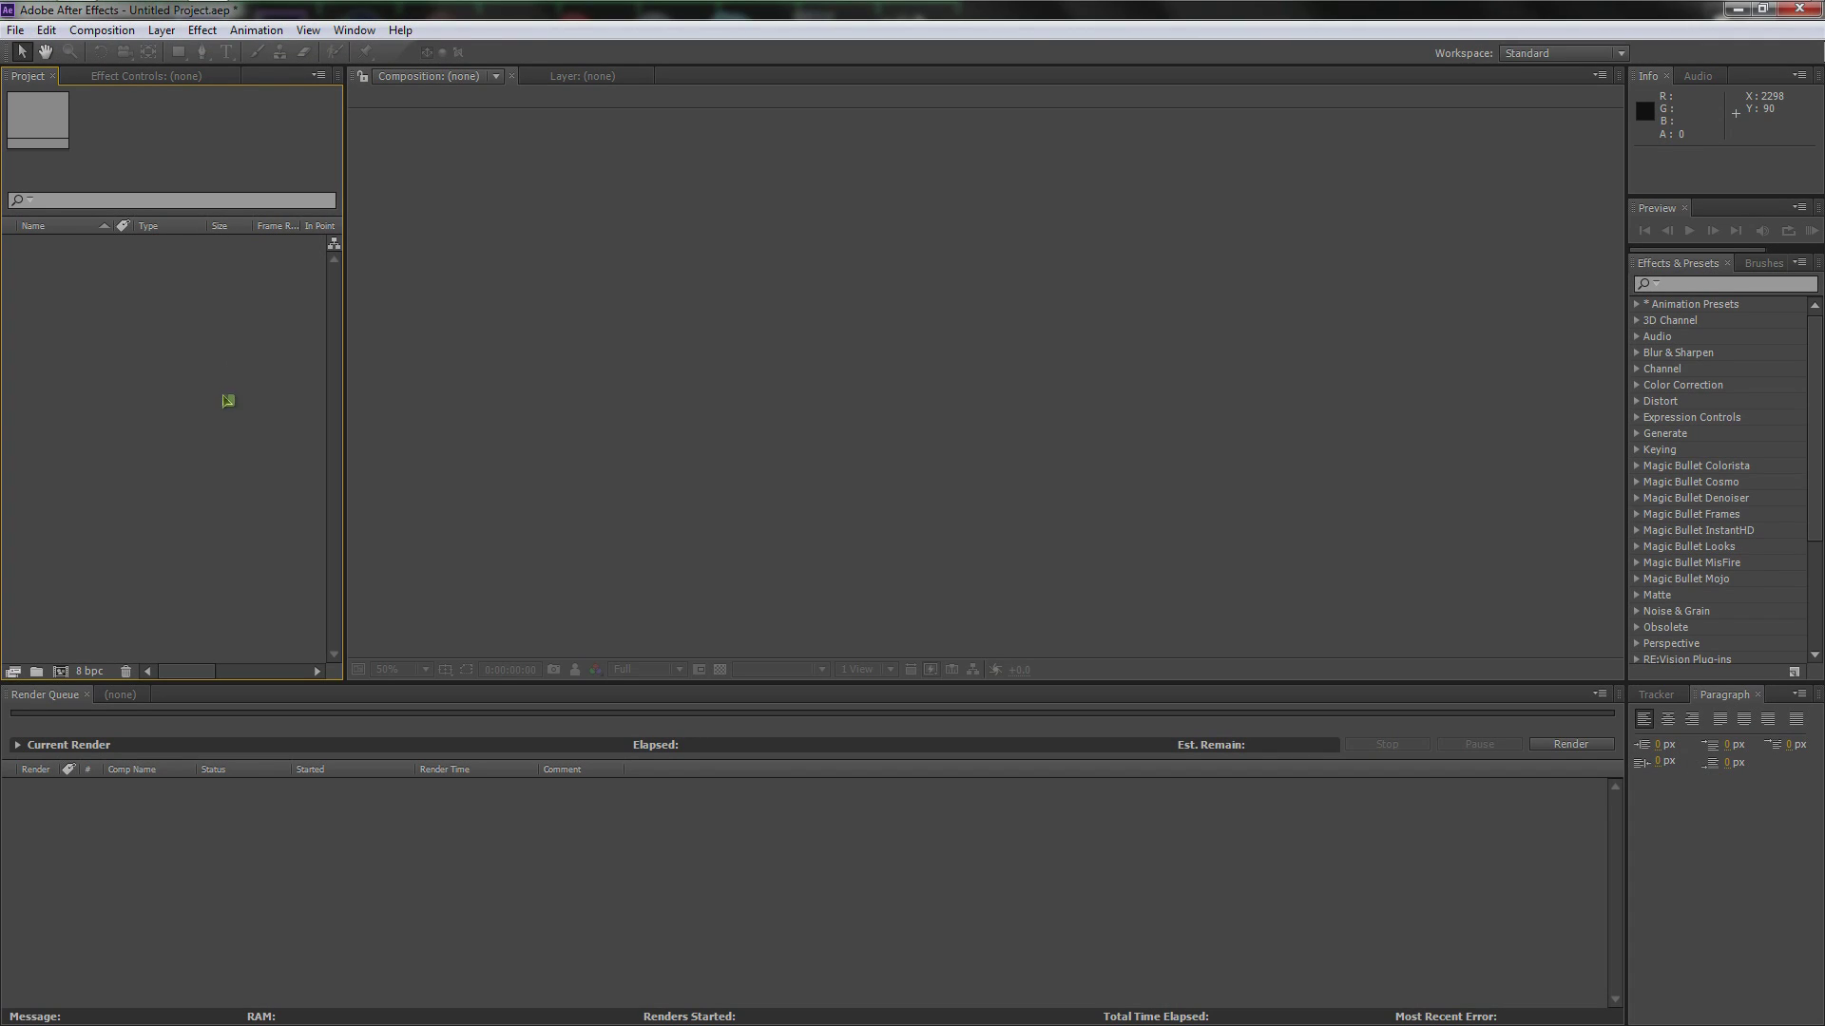
pyautogui.doubleClick(228, 400)
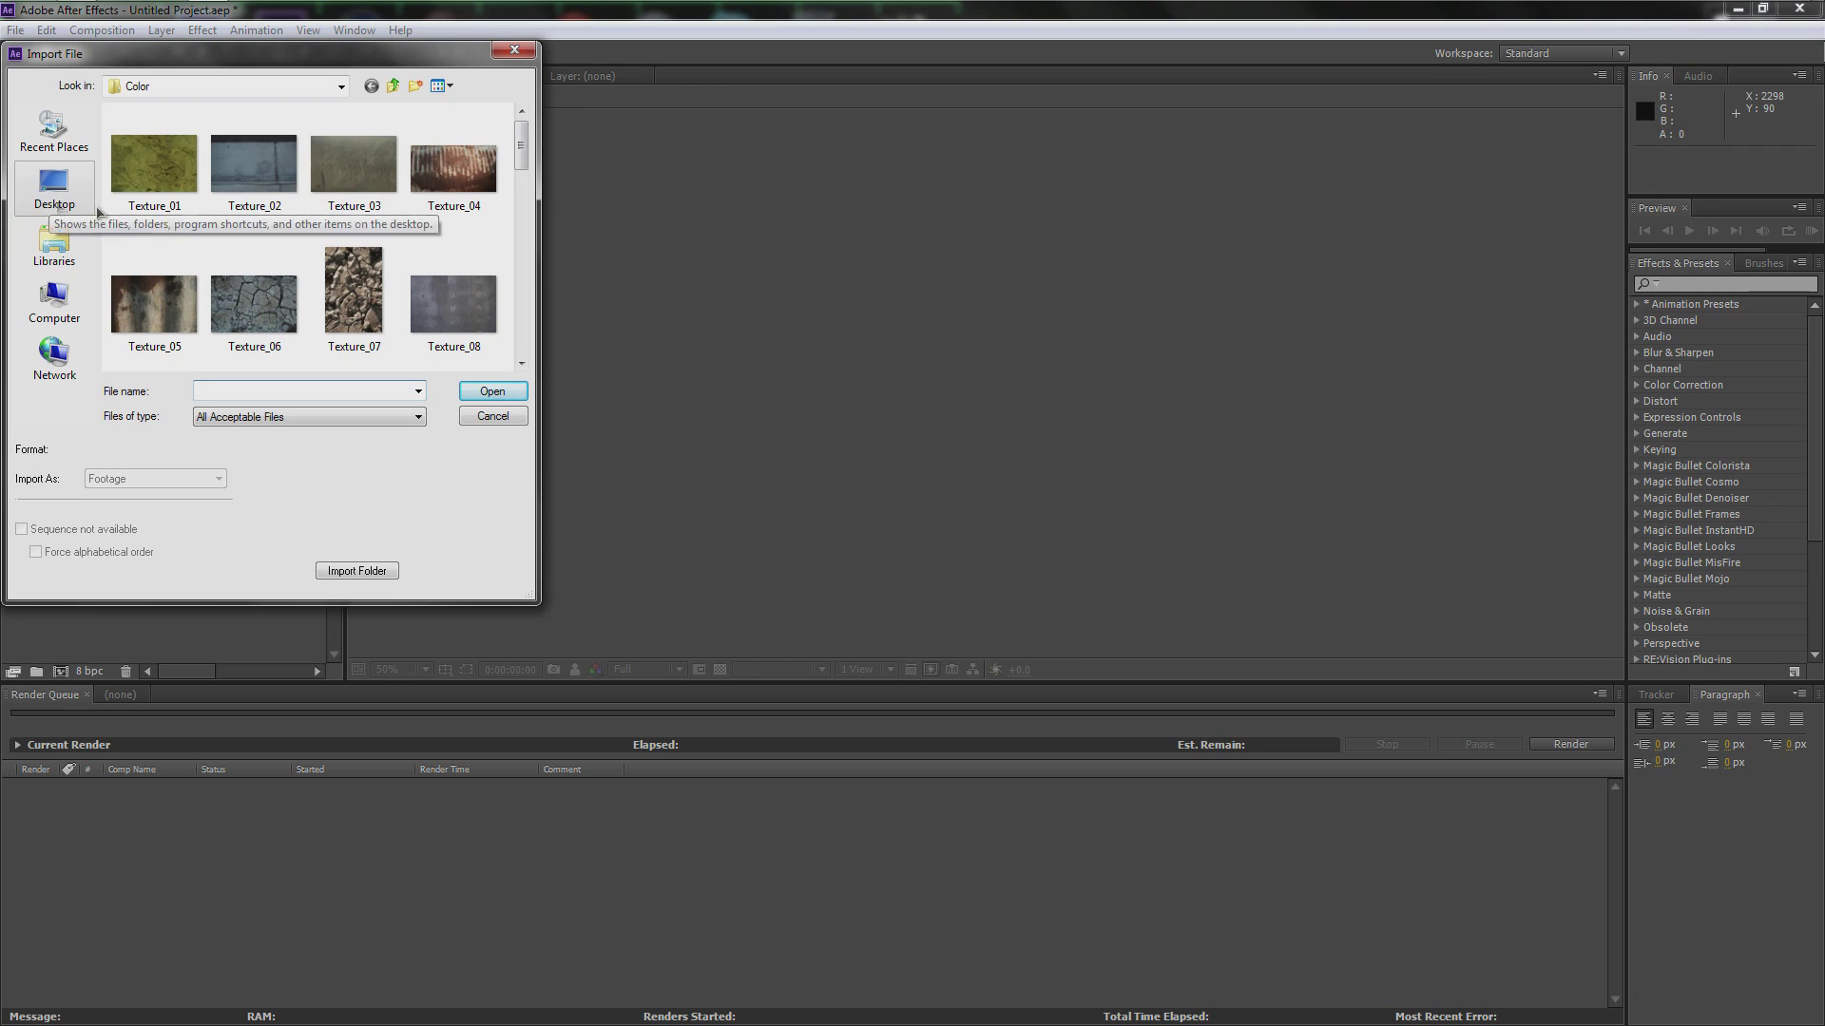
pyautogui.moveTo(520, 145)
pyautogui.mouseDown()
pyautogui.moveTo(523, 327)
pyautogui.moveTo(522, 138)
pyautogui.mouseUp()
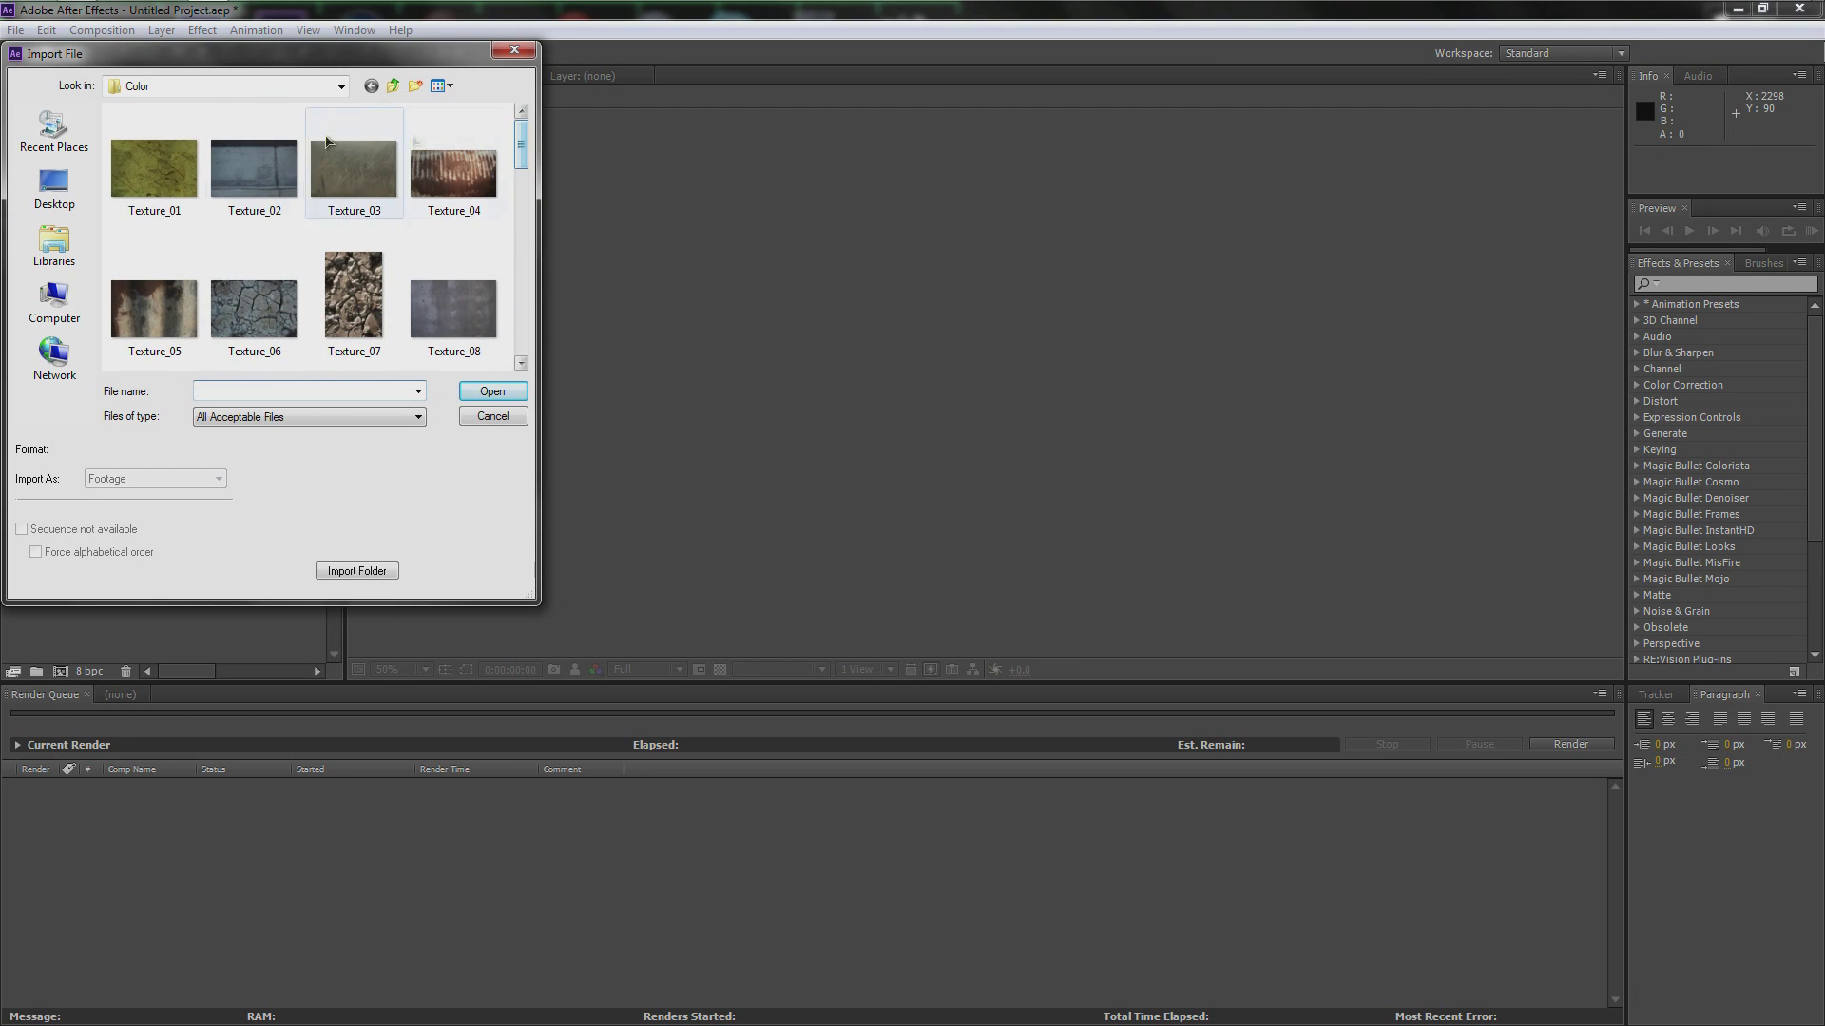
pyautogui.click(59, 191)
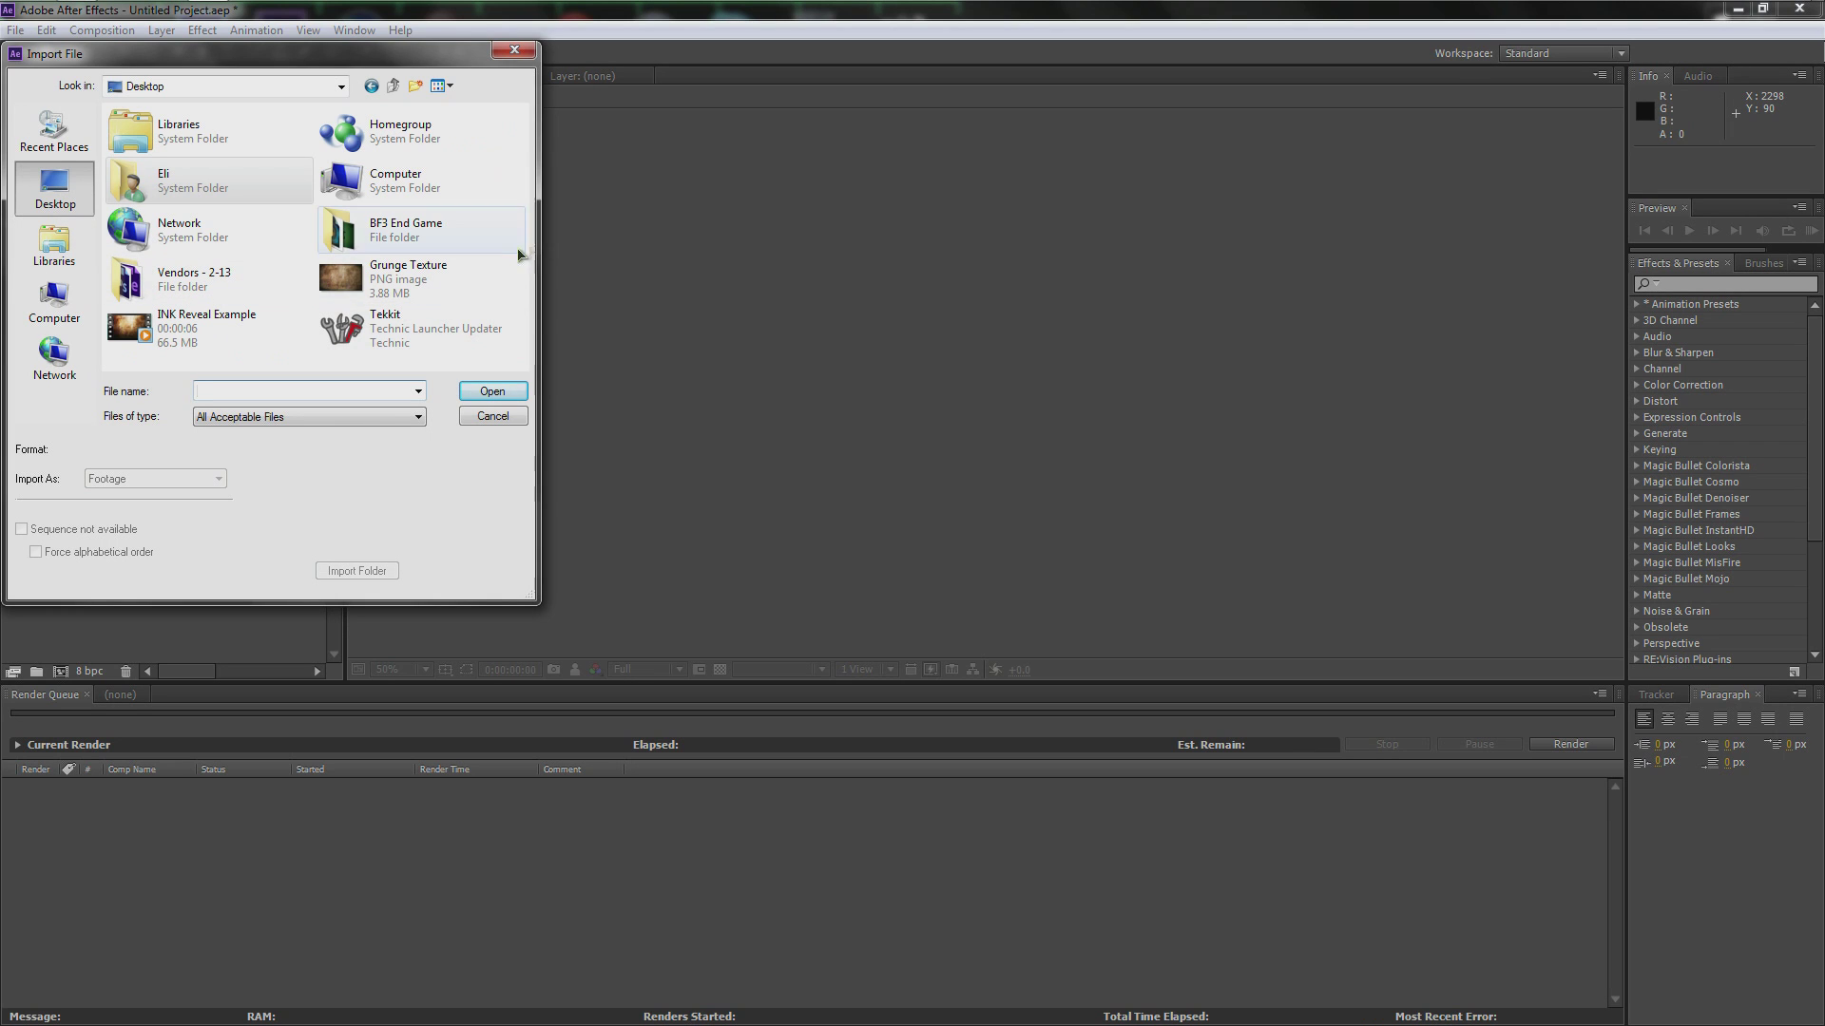
pyautogui.click(417, 278)
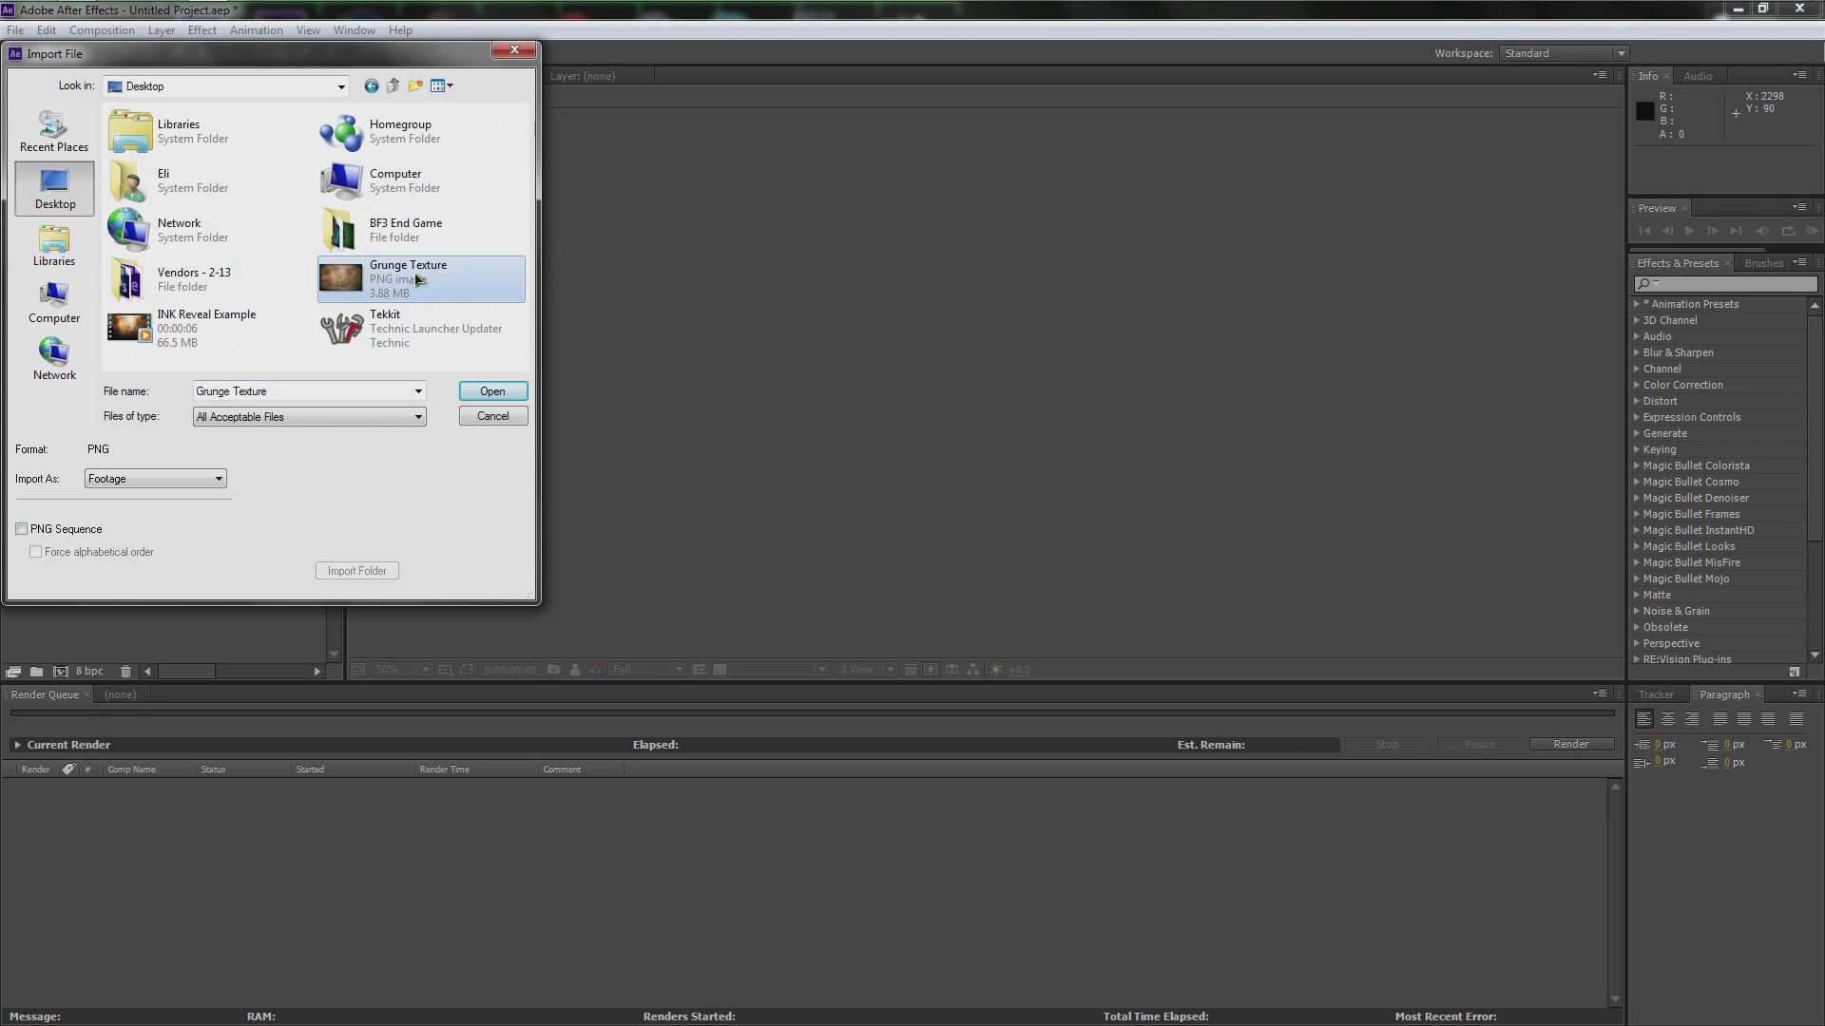
pyautogui.click(491, 395)
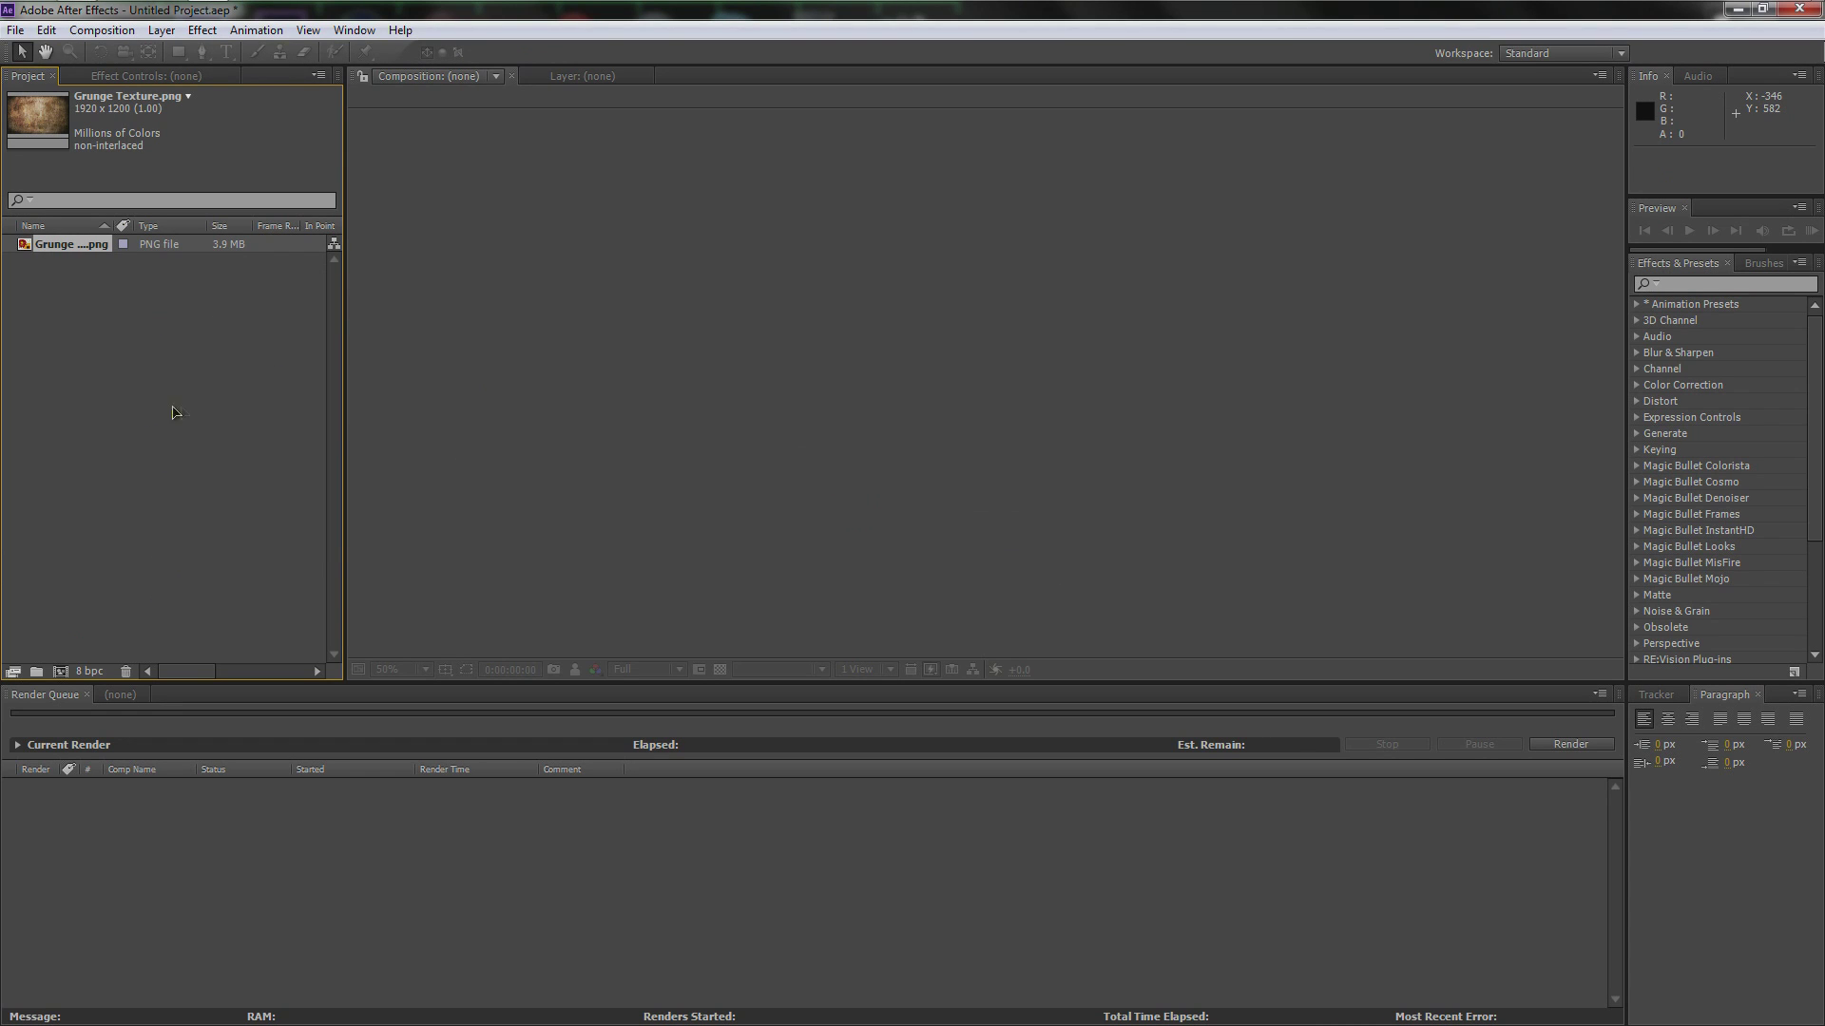
pyautogui.click(76, 7)
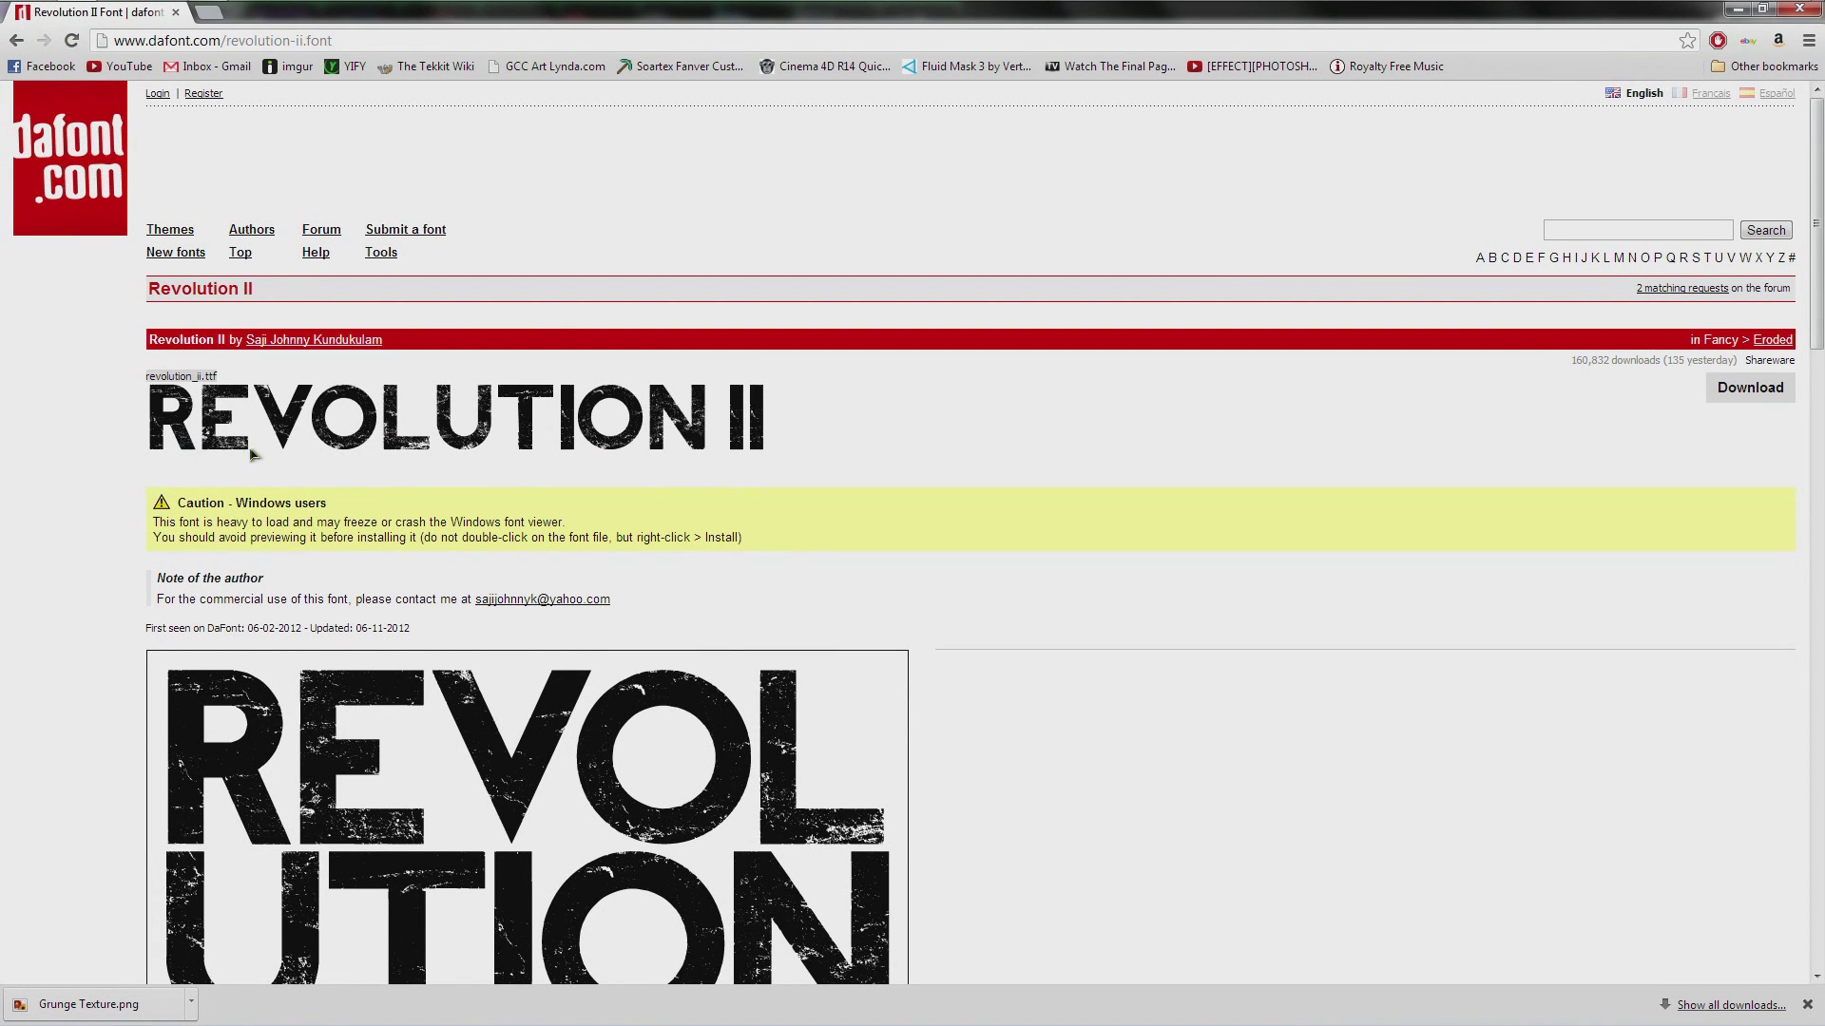
pyautogui.moveTo(835, 544); pyautogui.dragTo(133, 529)
pyautogui.click(128, 532)
pyautogui.scroll(-2, 616, 568)
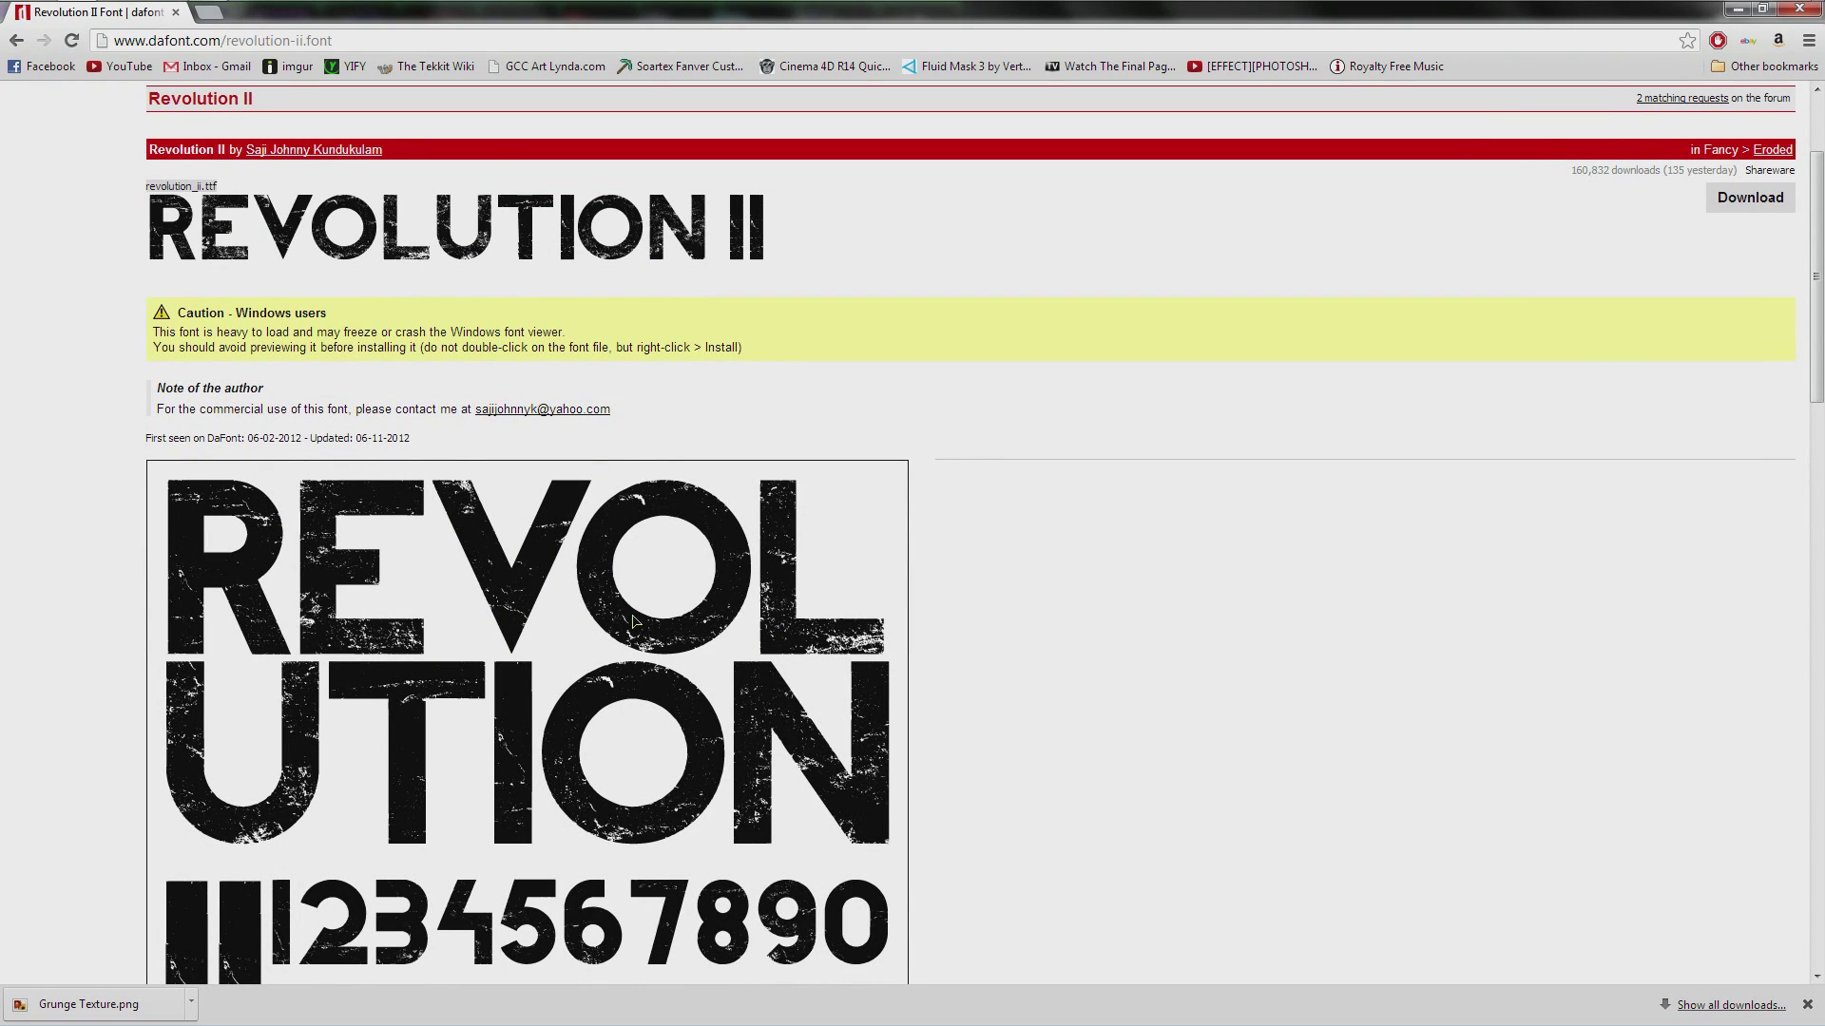
pyautogui.scroll(2, 495, 484)
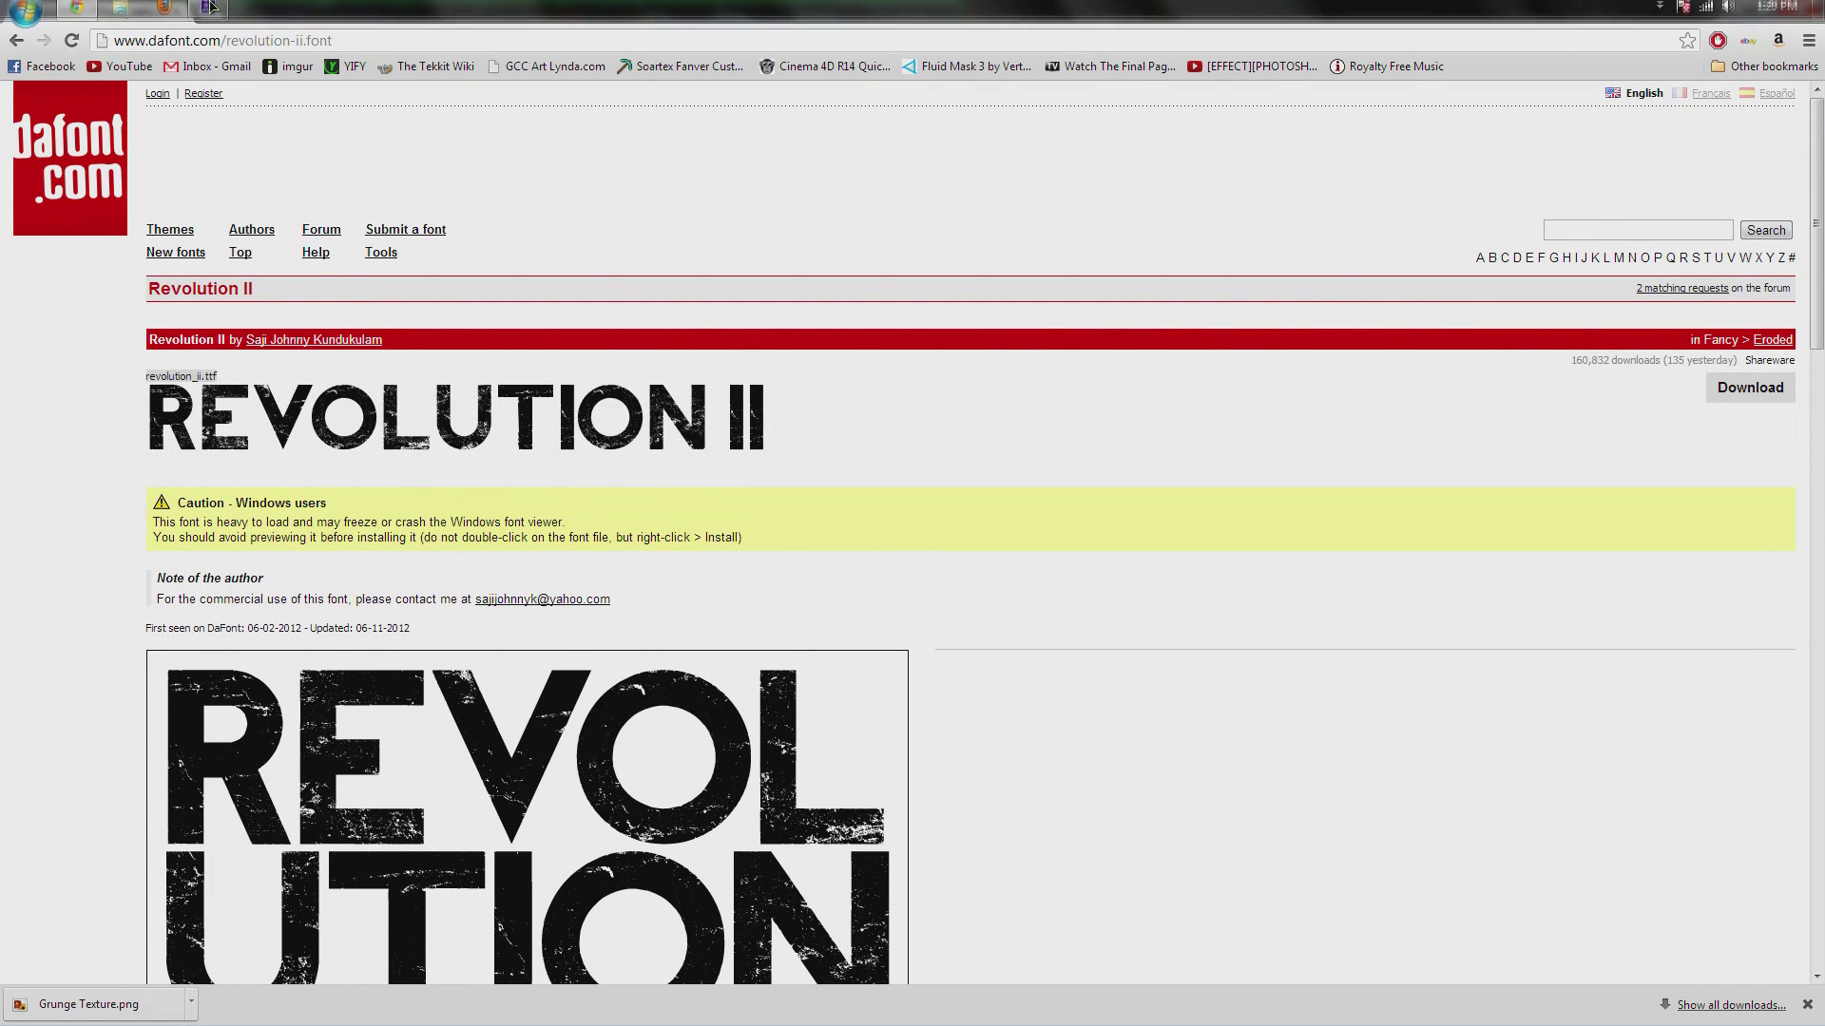
pyautogui.click(208, 11)
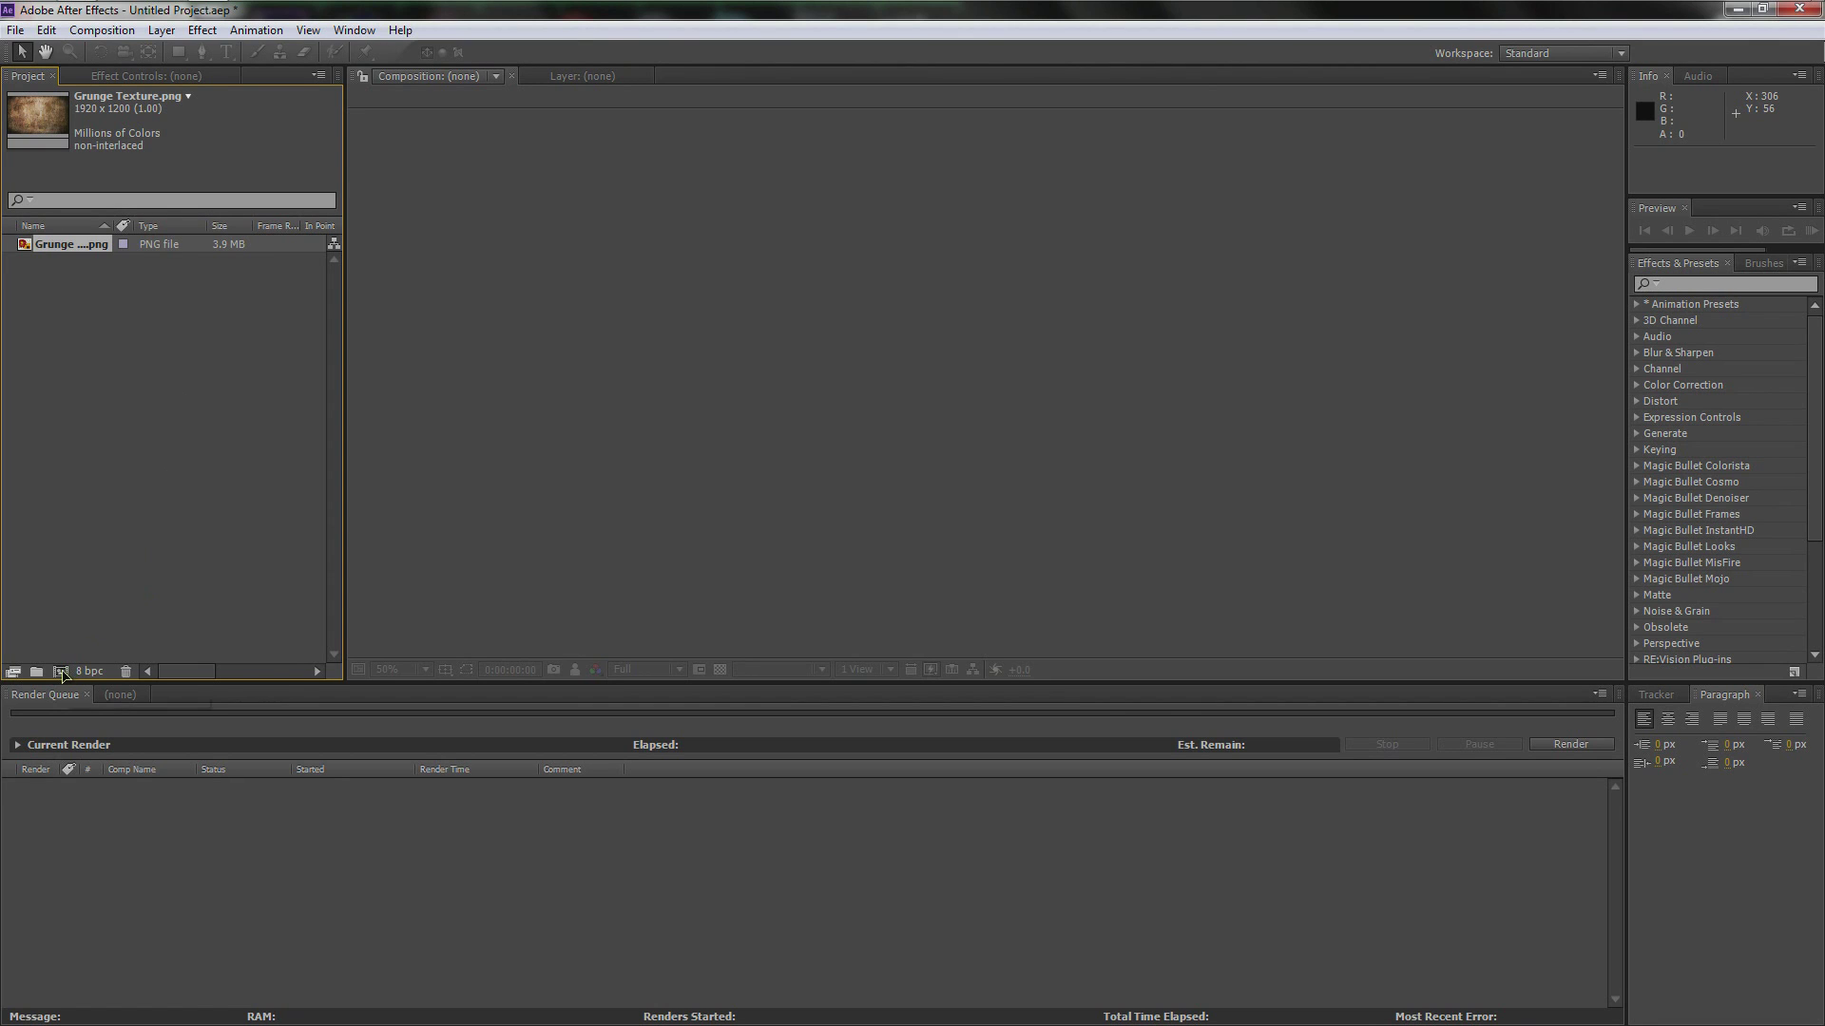
# Step: Create a 6-second Comp 1 and add Grunge Texture as a hidden layer
pyautogui.click(60, 672)
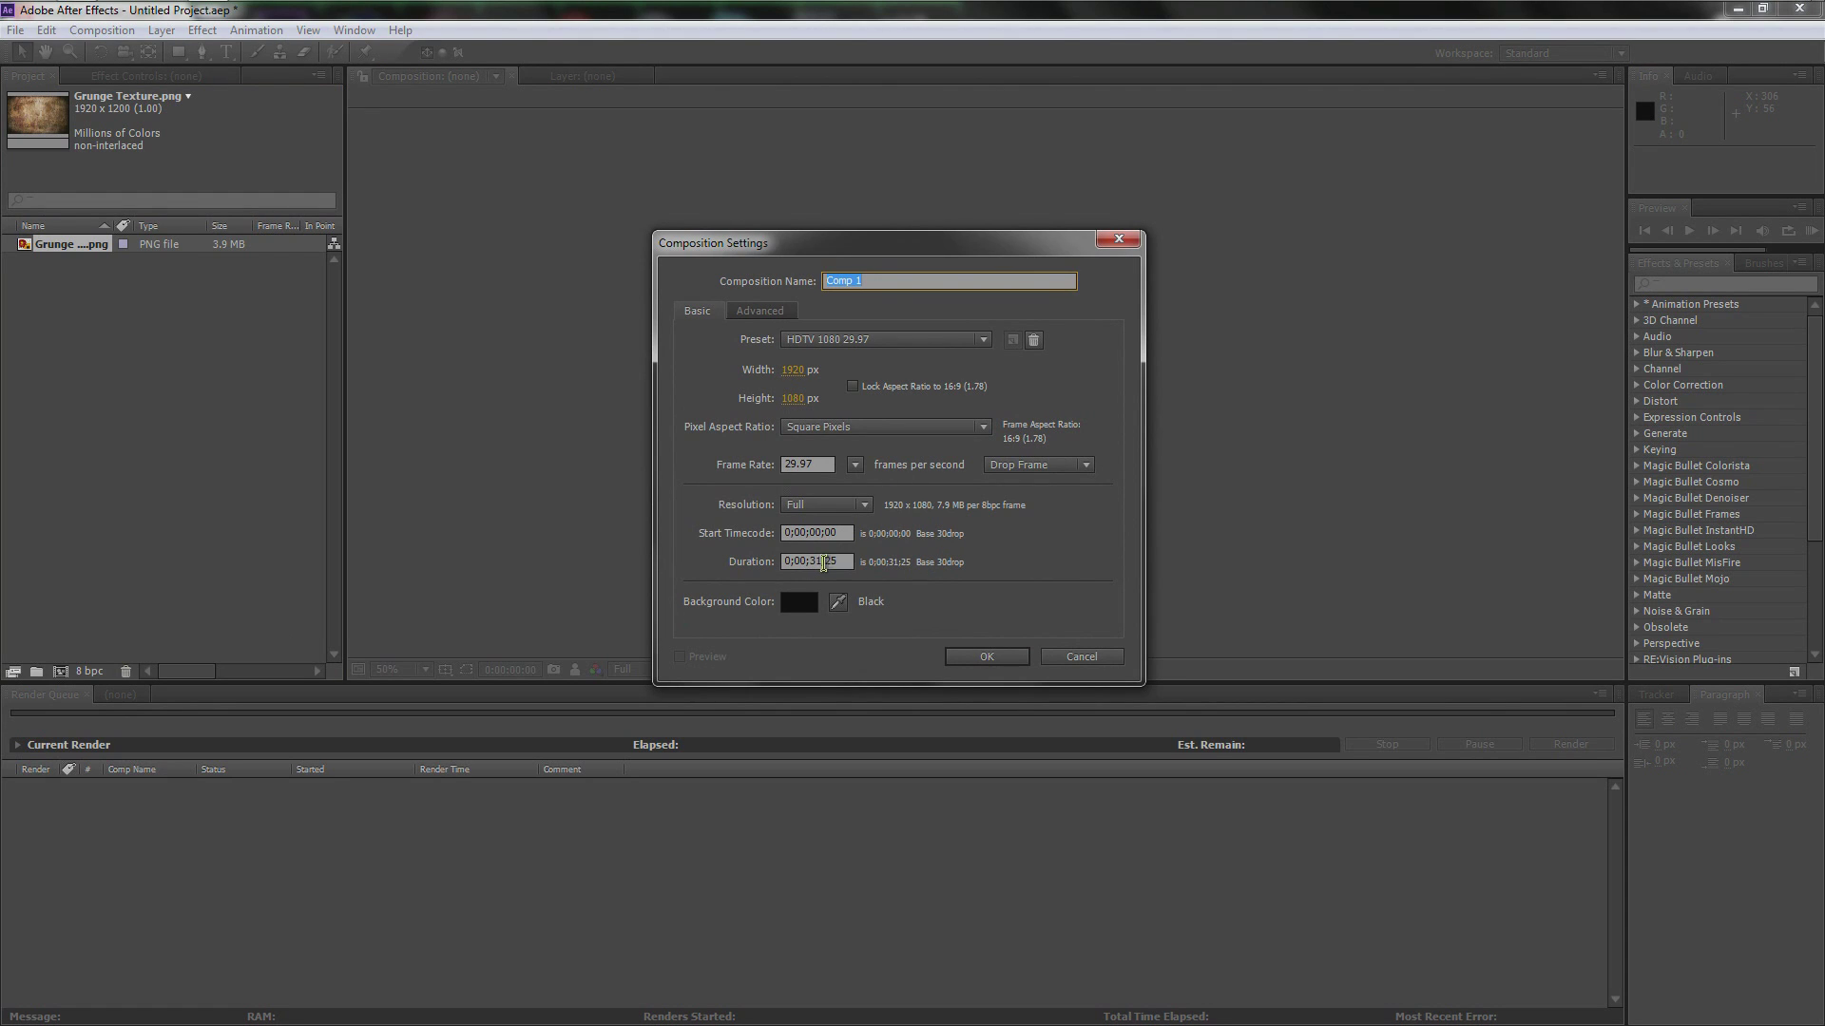
pyautogui.click(823, 562)
pyautogui.doubleClick(814, 561)
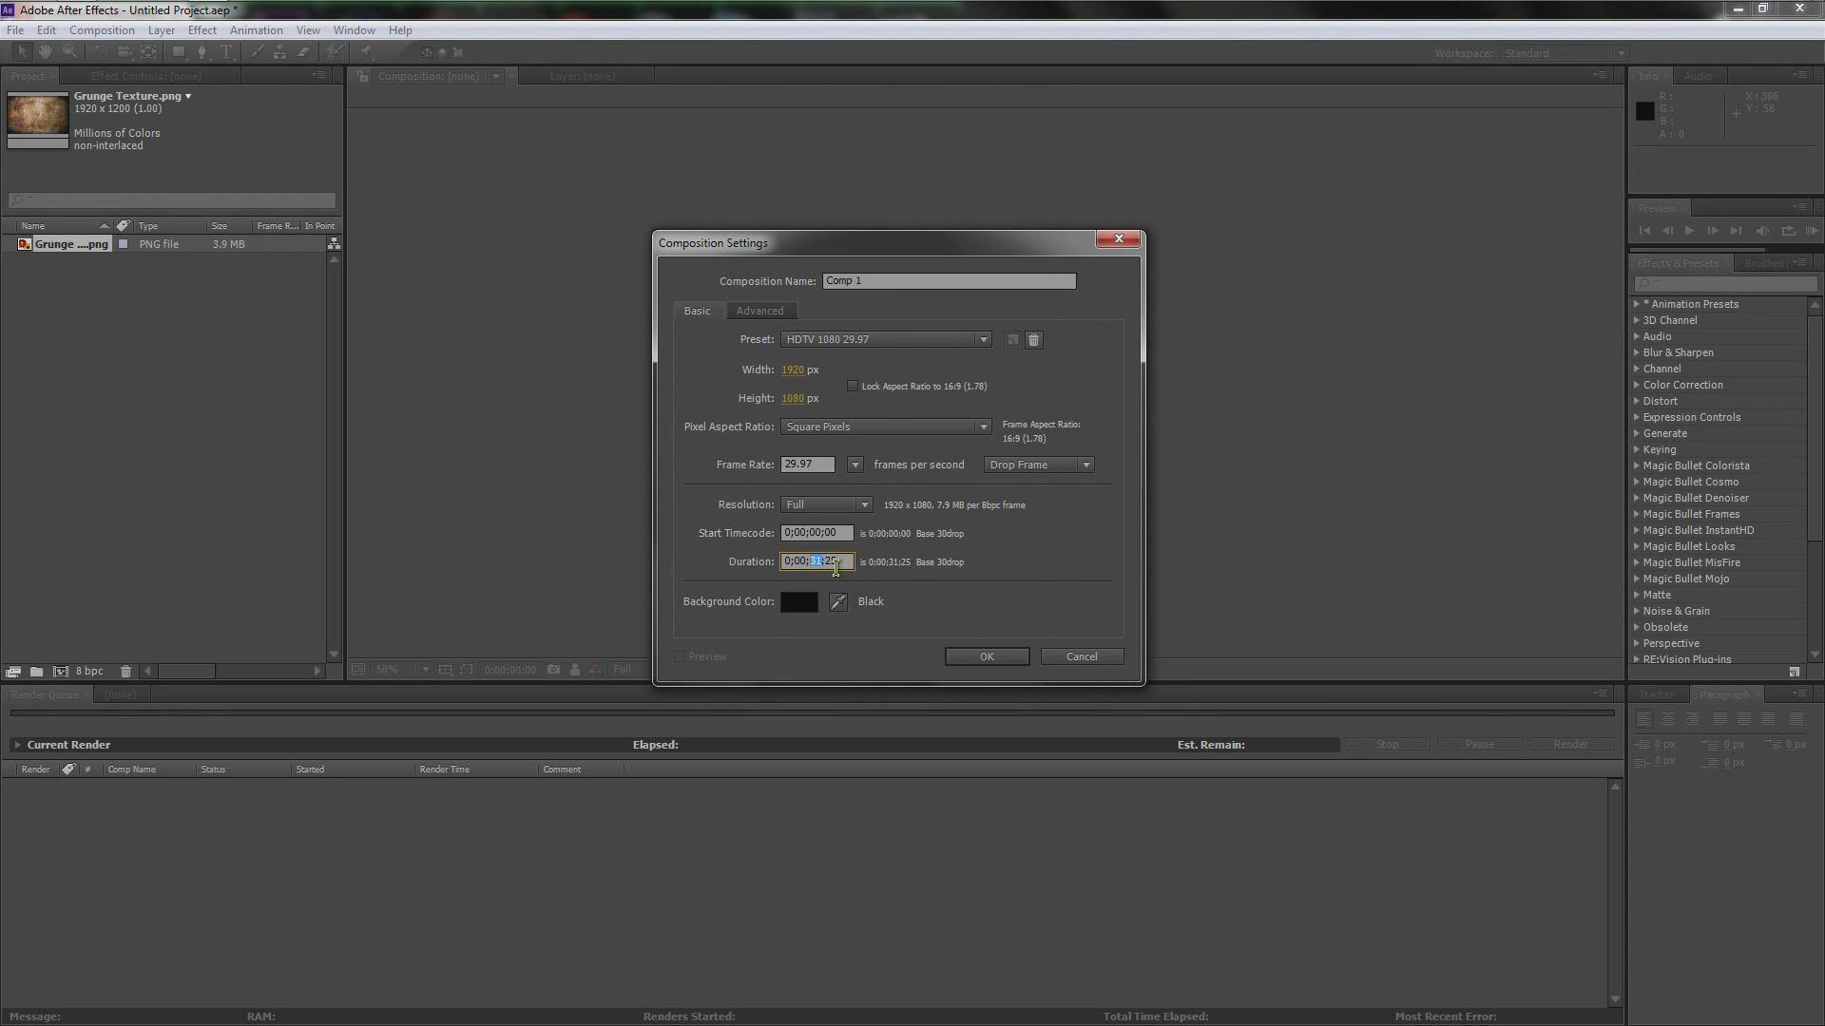
pyautogui.write('06;00')
pyautogui.click(987, 657)
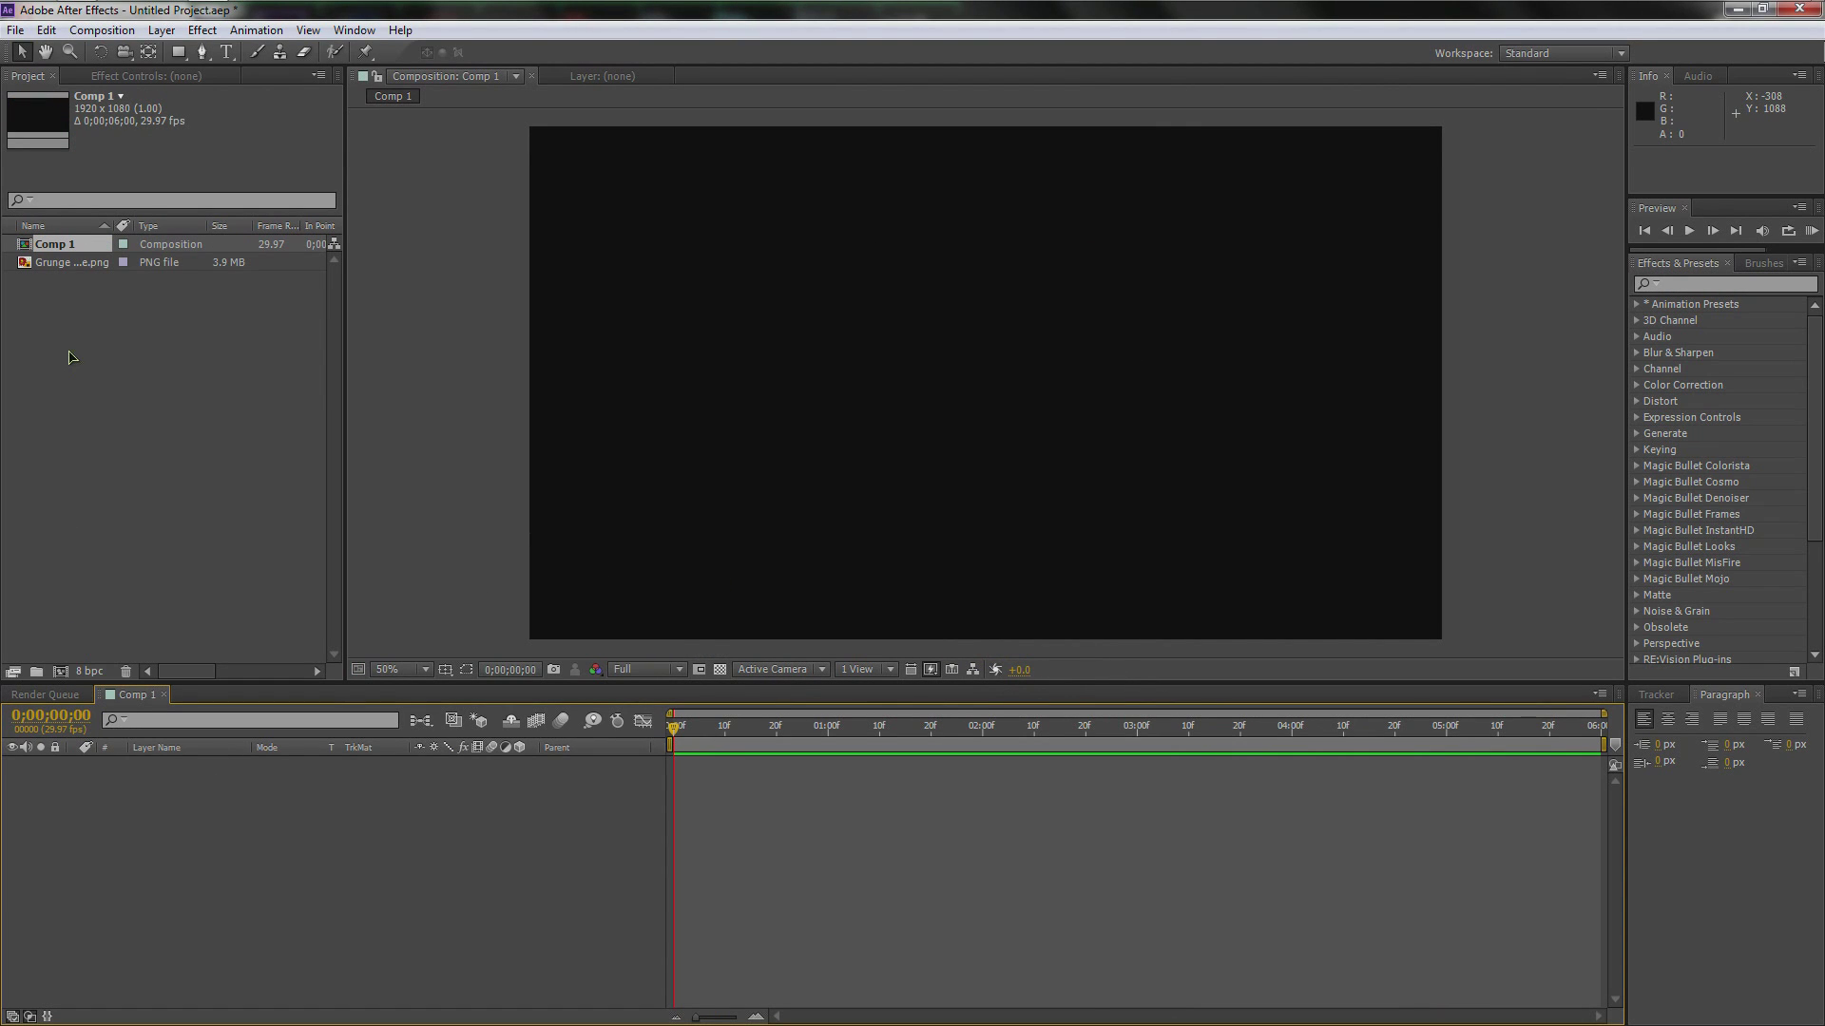
pyautogui.moveTo(58, 274); pyautogui.dragTo(271, 825)
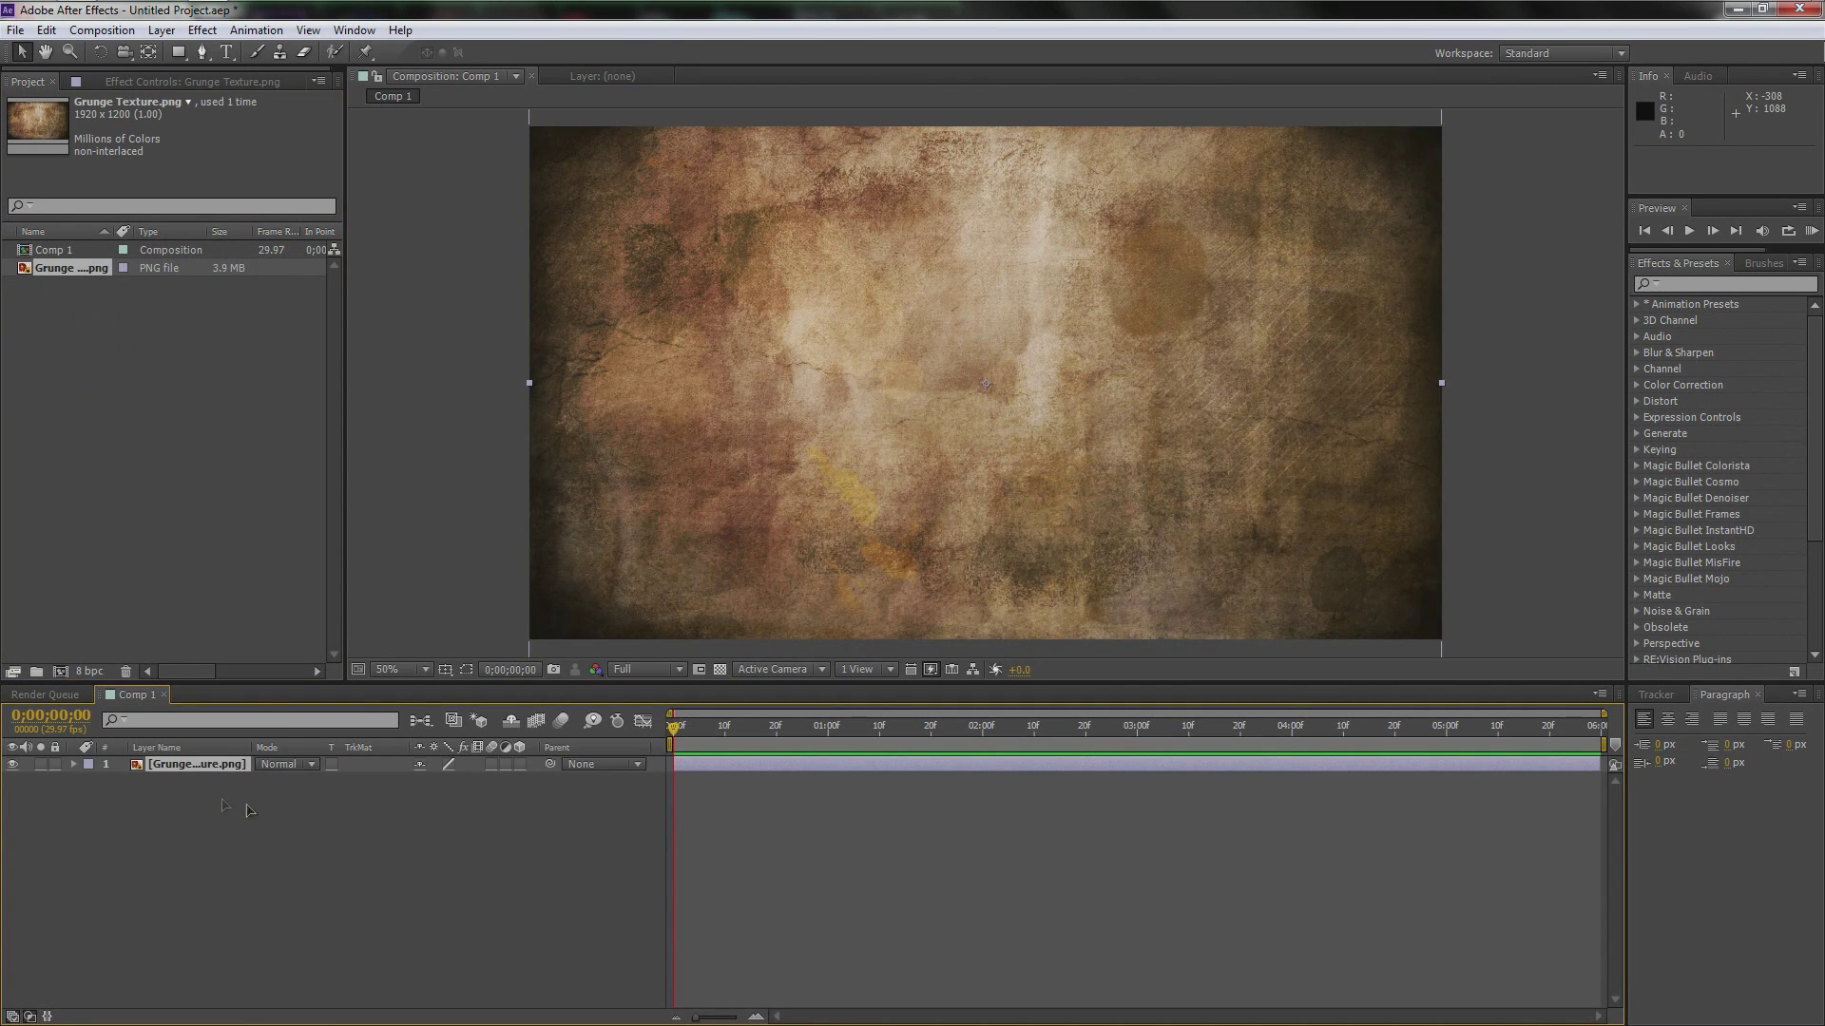
pyautogui.click(13, 765)
# Step: Add a purple 1920×1080 solid layer named BG
pyautogui.rightClick(241, 830)
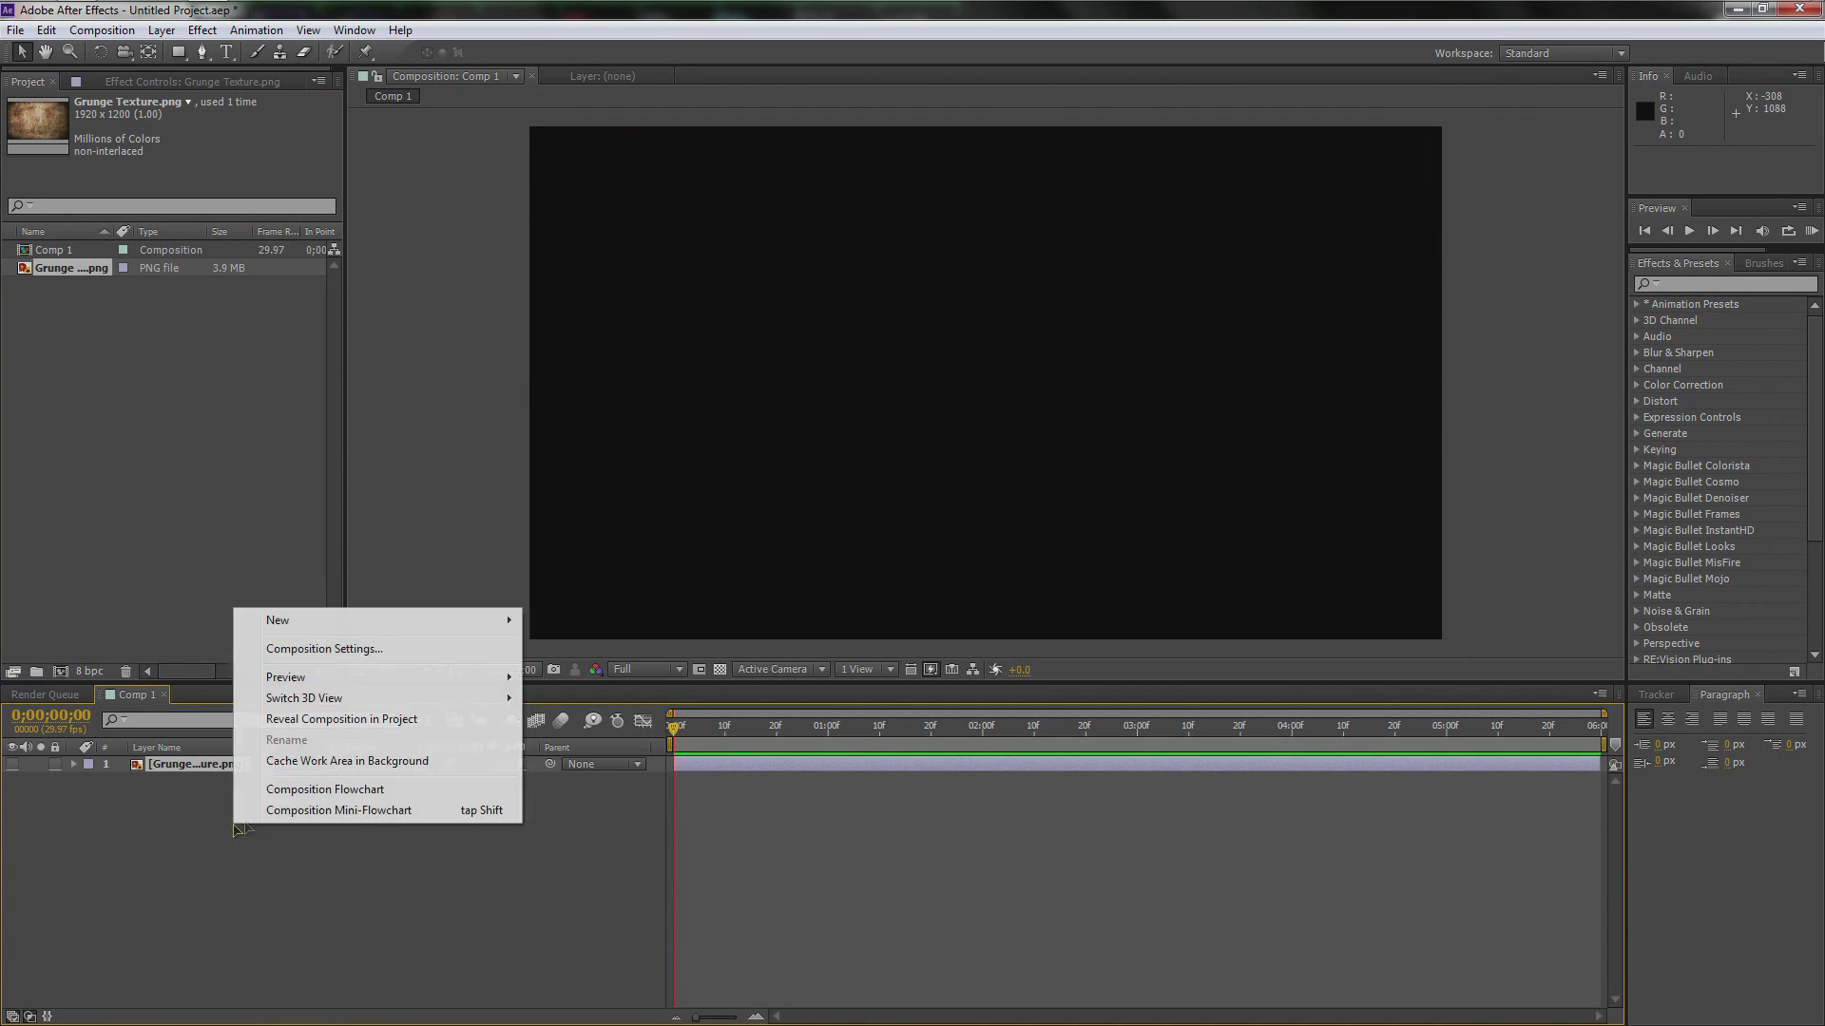
pyautogui.moveTo(409, 621)
pyautogui.click(594, 671)
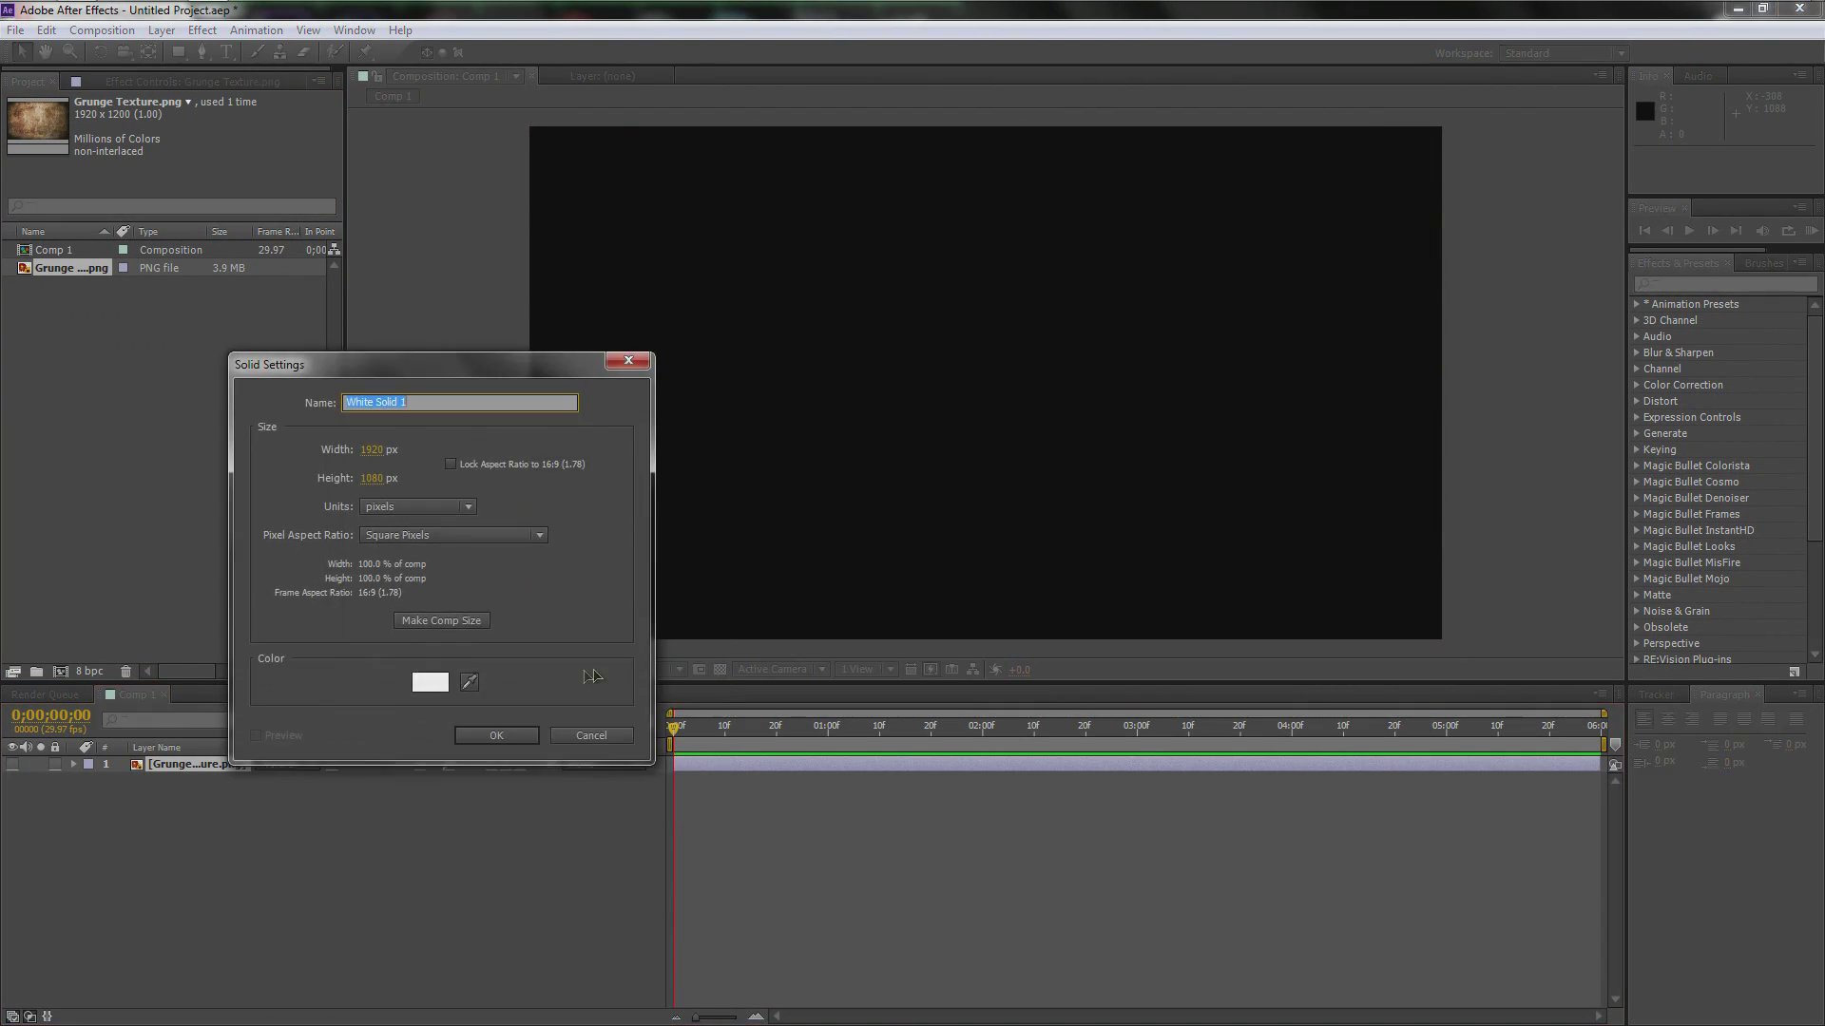
pyautogui.write('BG')
pyautogui.click(429, 681)
pyautogui.moveTo(1023, 724)
pyautogui.mouseDown()
pyautogui.moveTo(903, 765)
pyautogui.moveTo(947, 751)
pyautogui.mouseUp()
pyautogui.click(1050, 651)
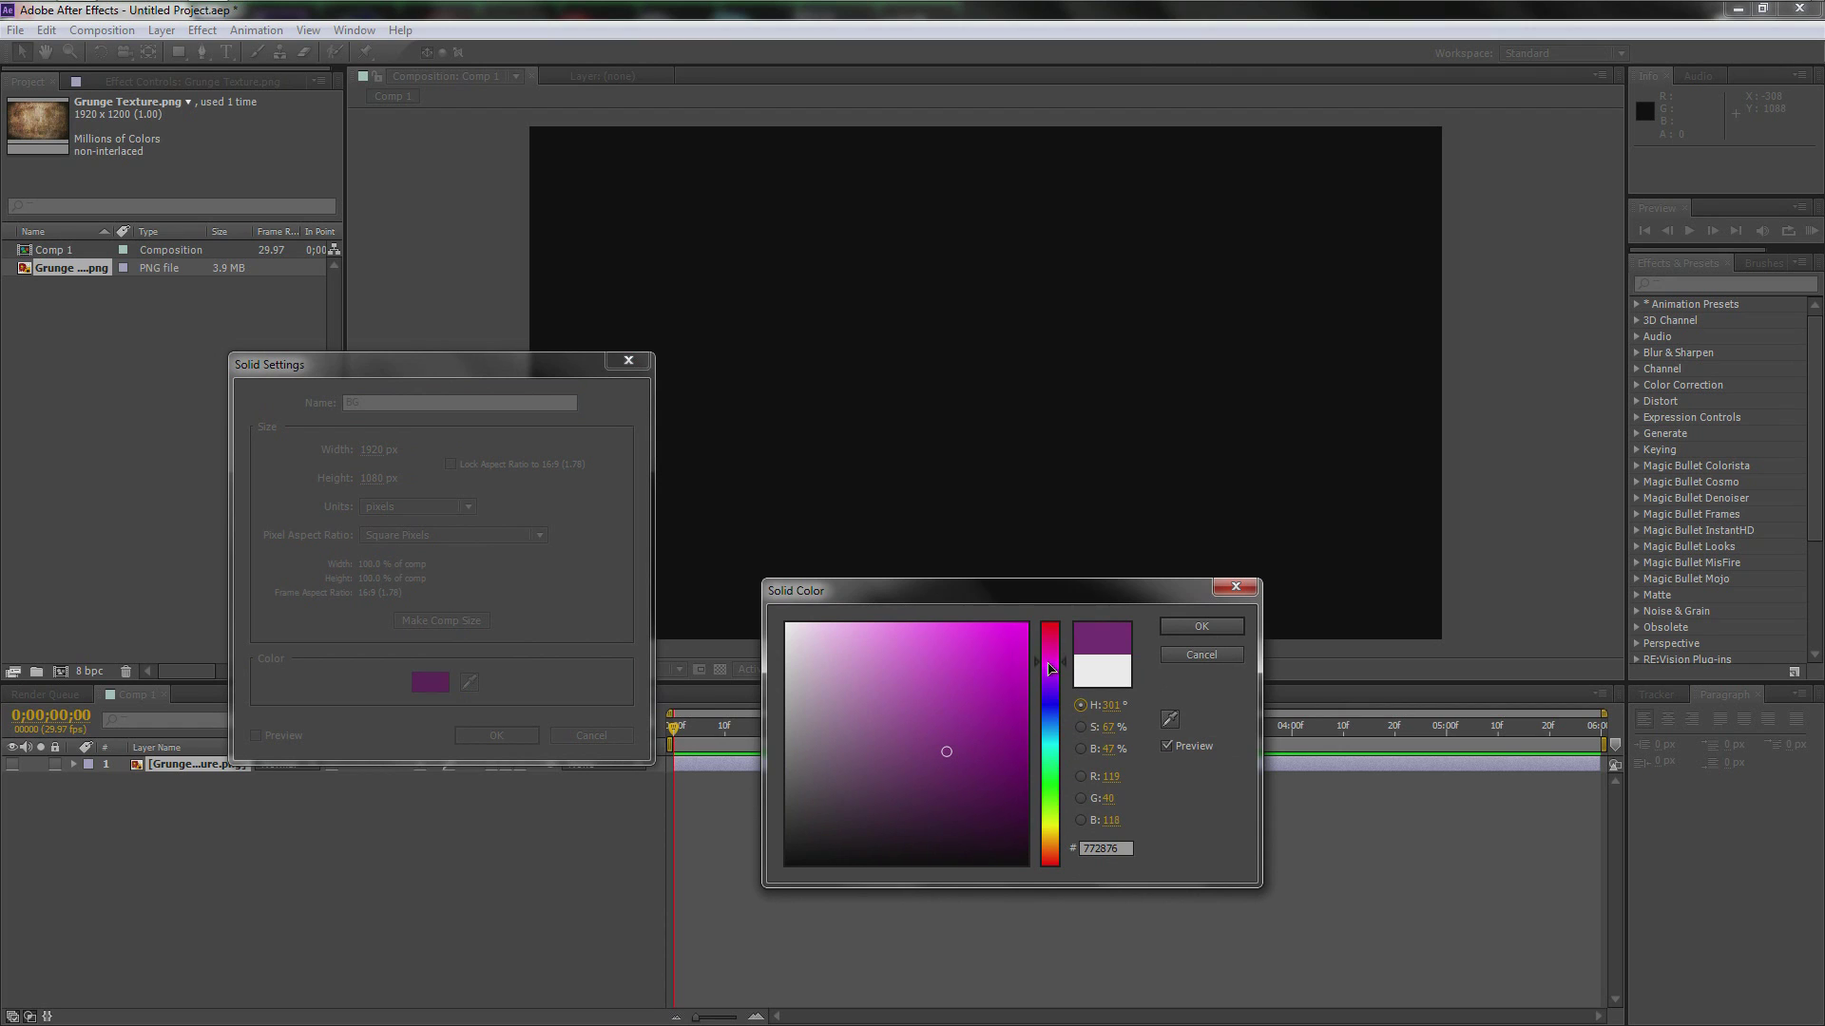
pyautogui.click(1205, 630)
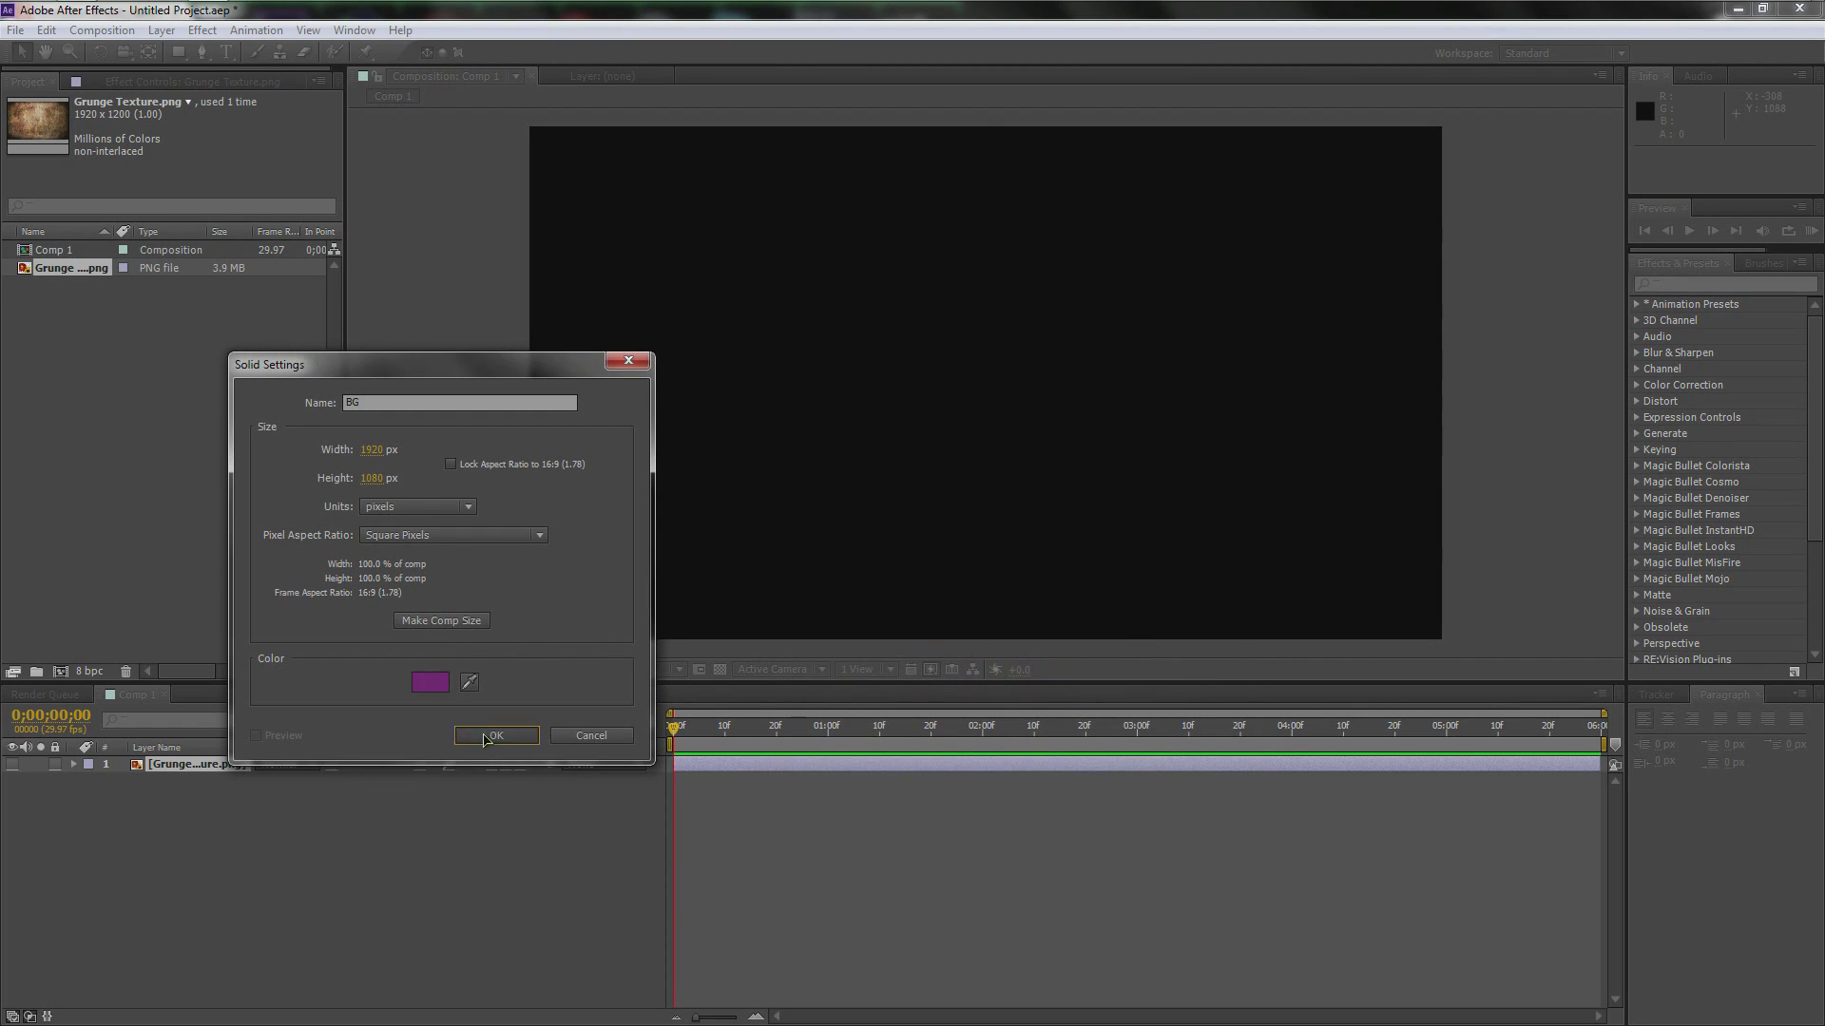
pyautogui.click(490, 736)
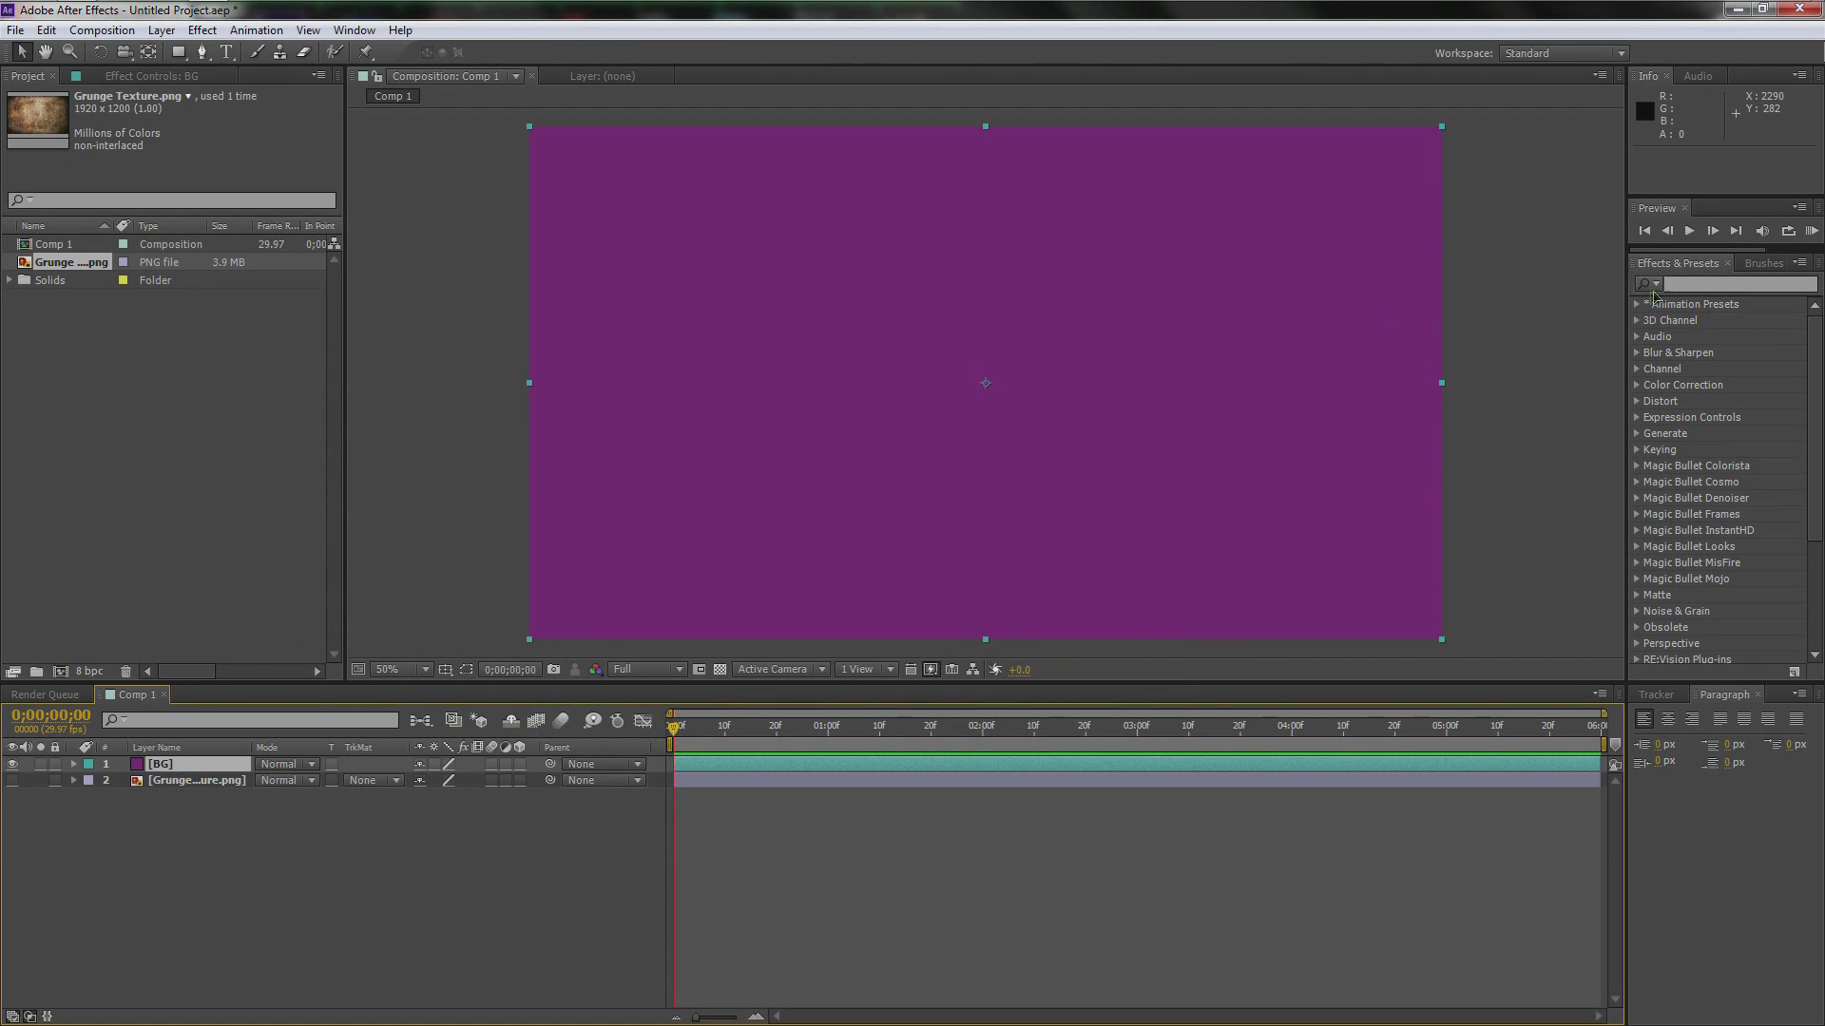
pyautogui.click(1680, 290)
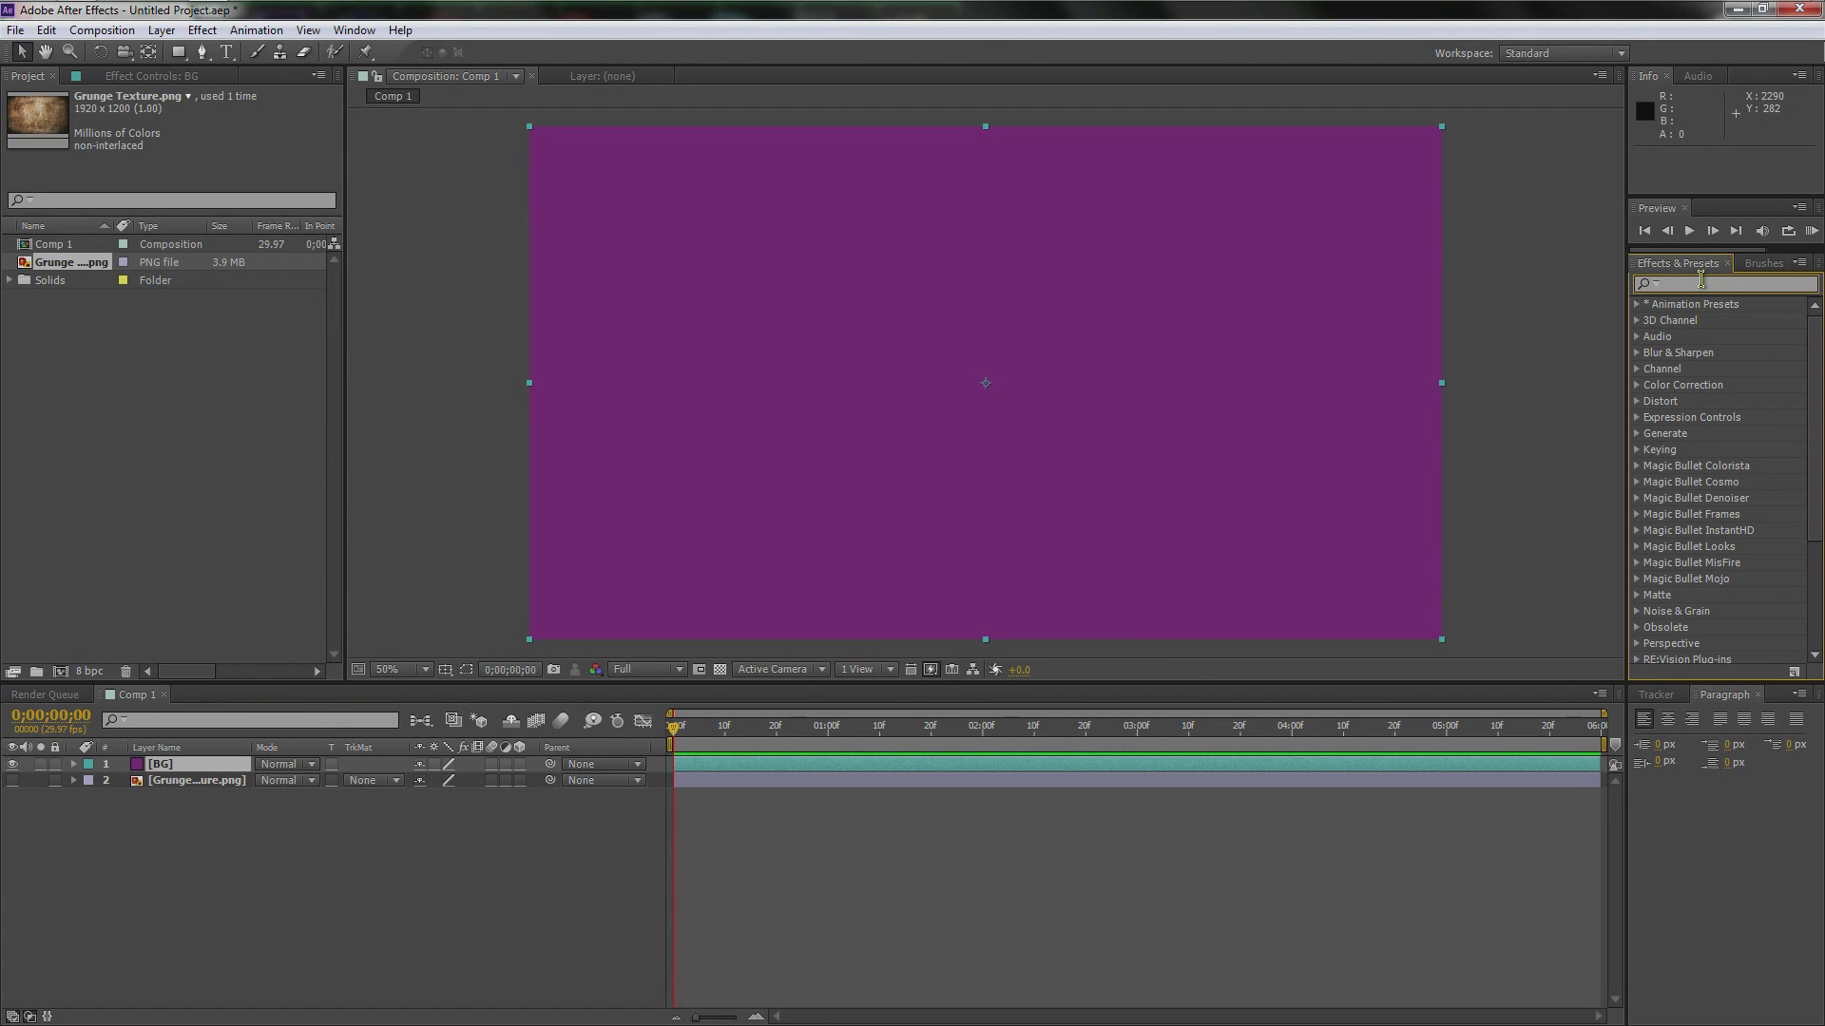
# Step: Apply the Ramp effect to BG with a light grey start colour
pyautogui.write('ramp')
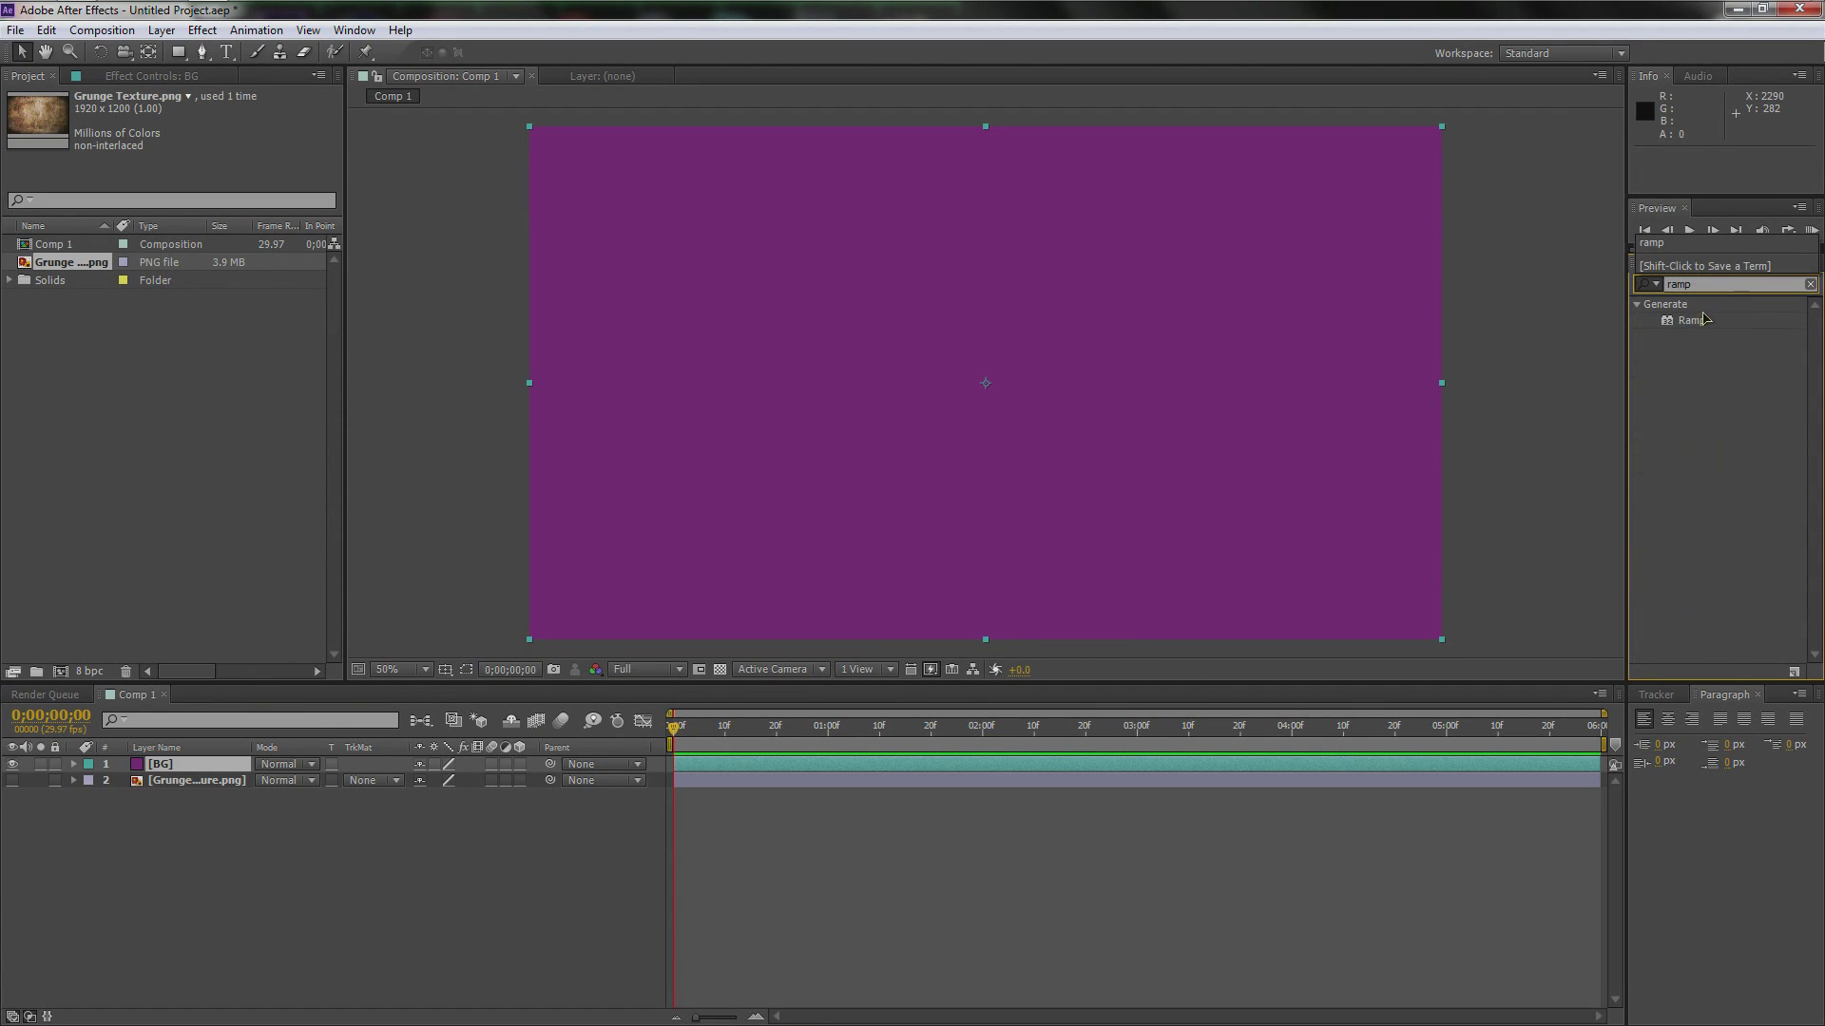
pyautogui.moveTo(1691, 320); pyautogui.dragTo(1063, 443)
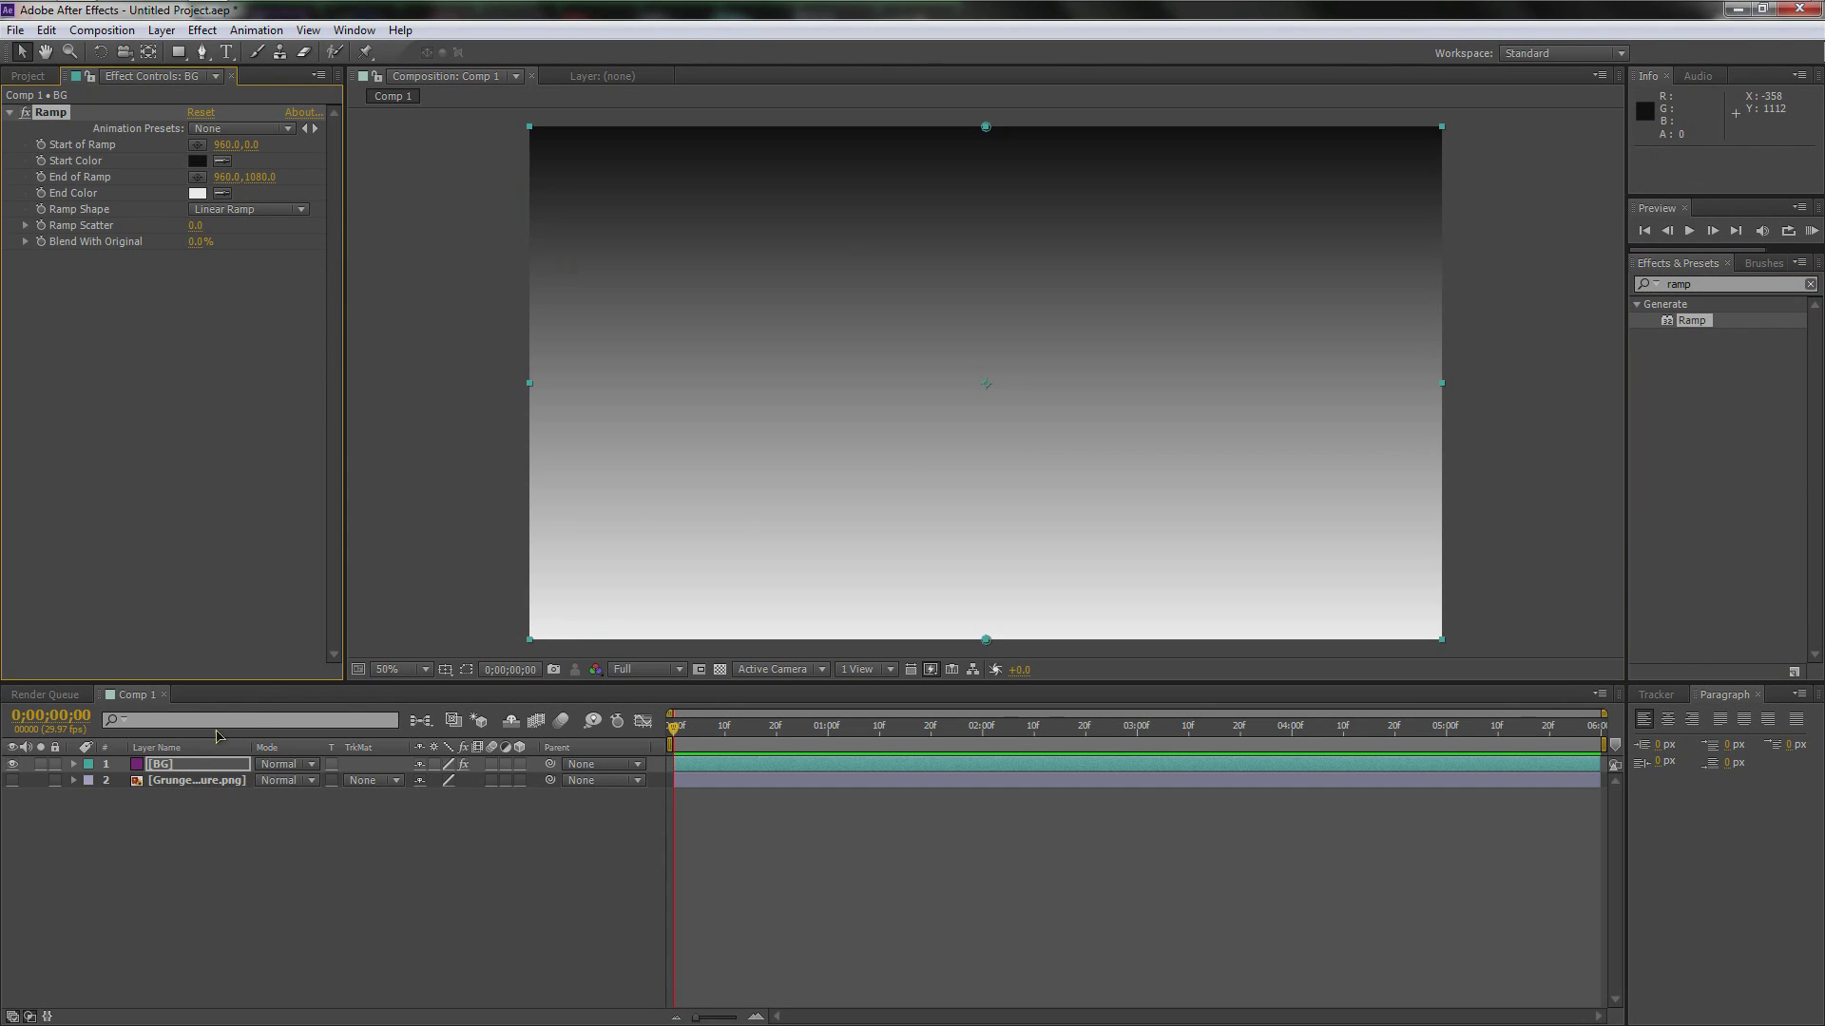
pyautogui.click(198, 160)
pyautogui.moveTo(804, 667); pyautogui.dragTo(784, 666)
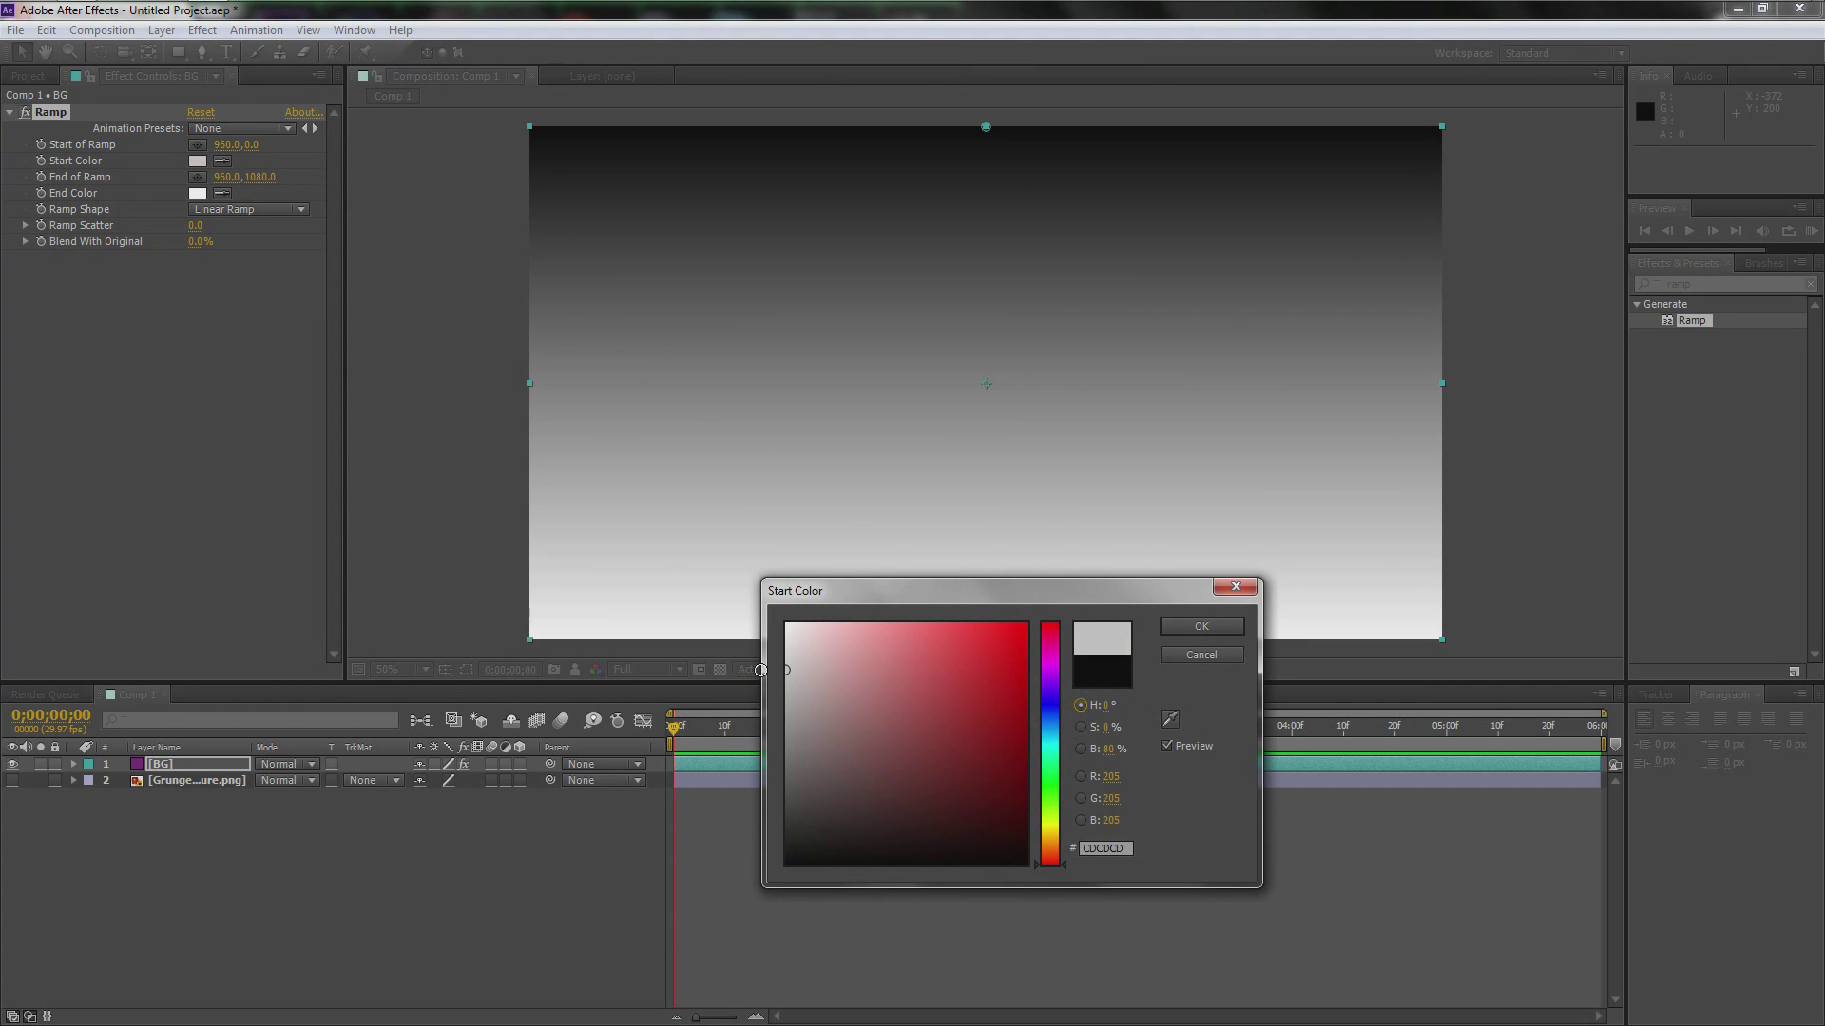
pyautogui.moveTo(760, 670); pyautogui.dragTo(756, 665)
pyautogui.click(1179, 627)
# Step: Make the ramp radial to dark grey with 239 scatter, and move BG below Grunge Texture
pyautogui.click(198, 193)
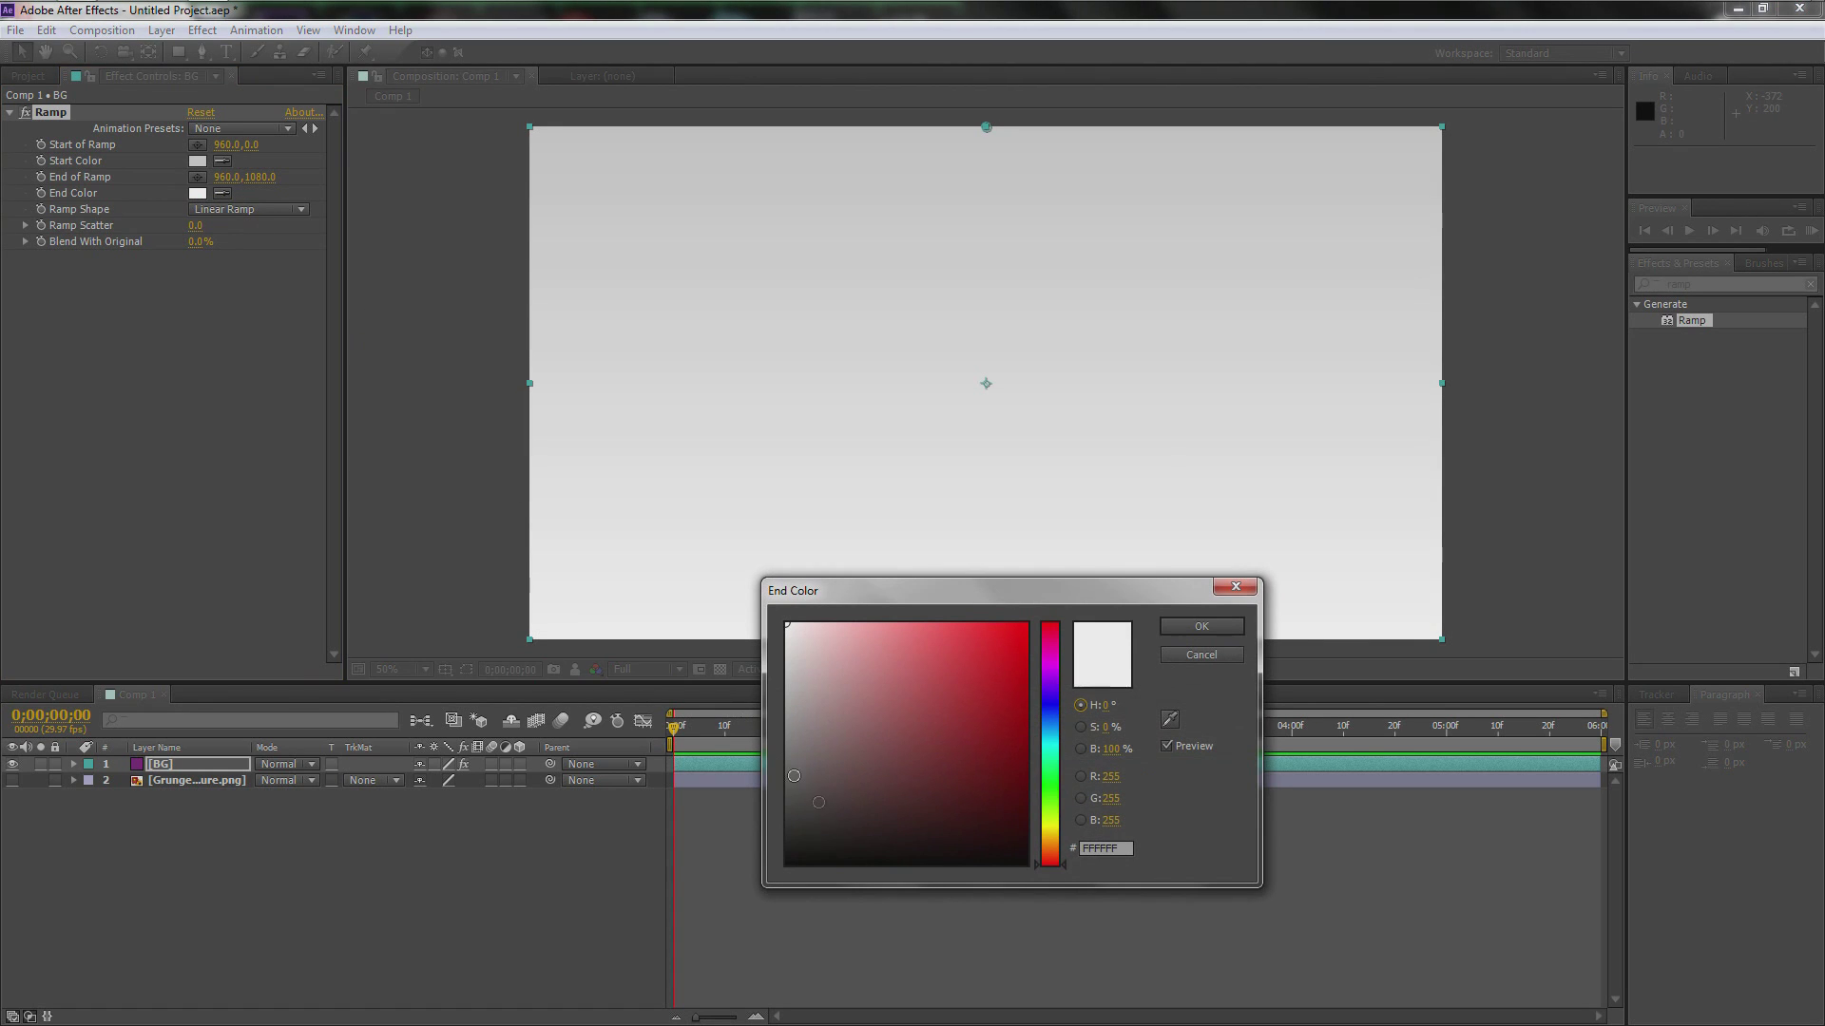
pyautogui.moveTo(824, 797); pyautogui.dragTo(760, 796)
pyautogui.click(1192, 626)
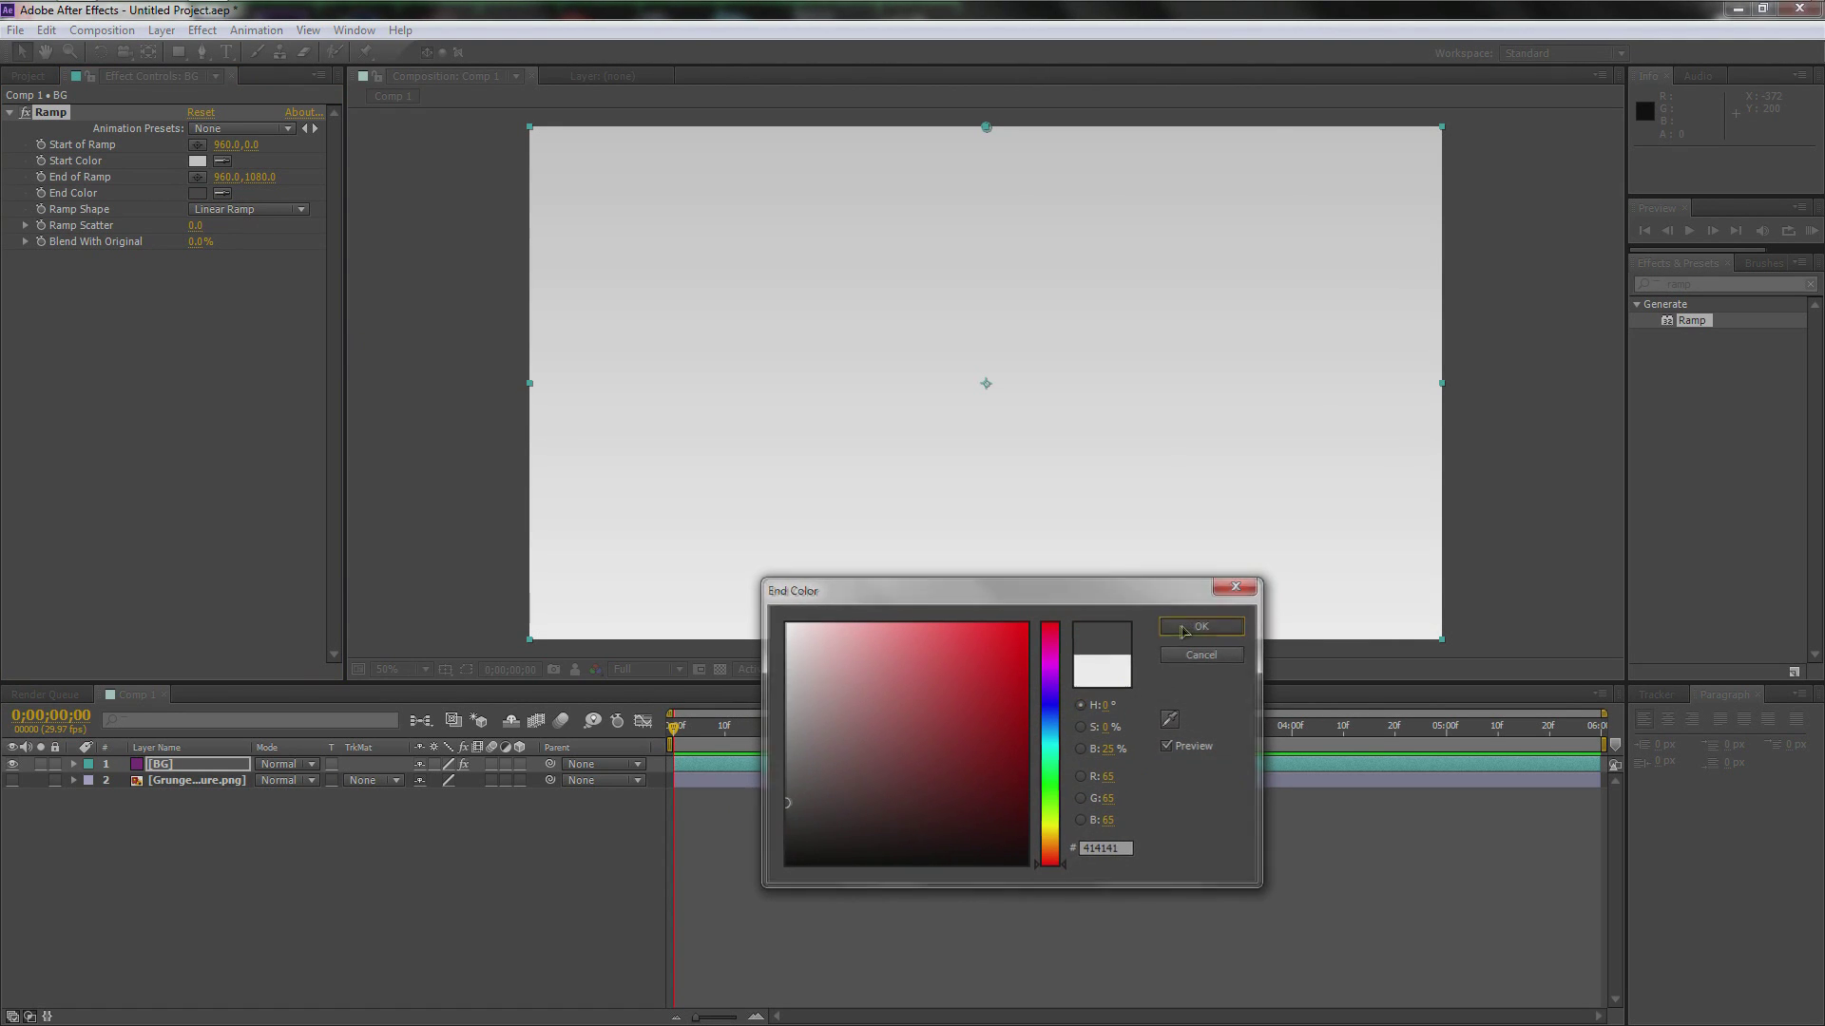
pyautogui.click(257, 209)
pyautogui.click(263, 253)
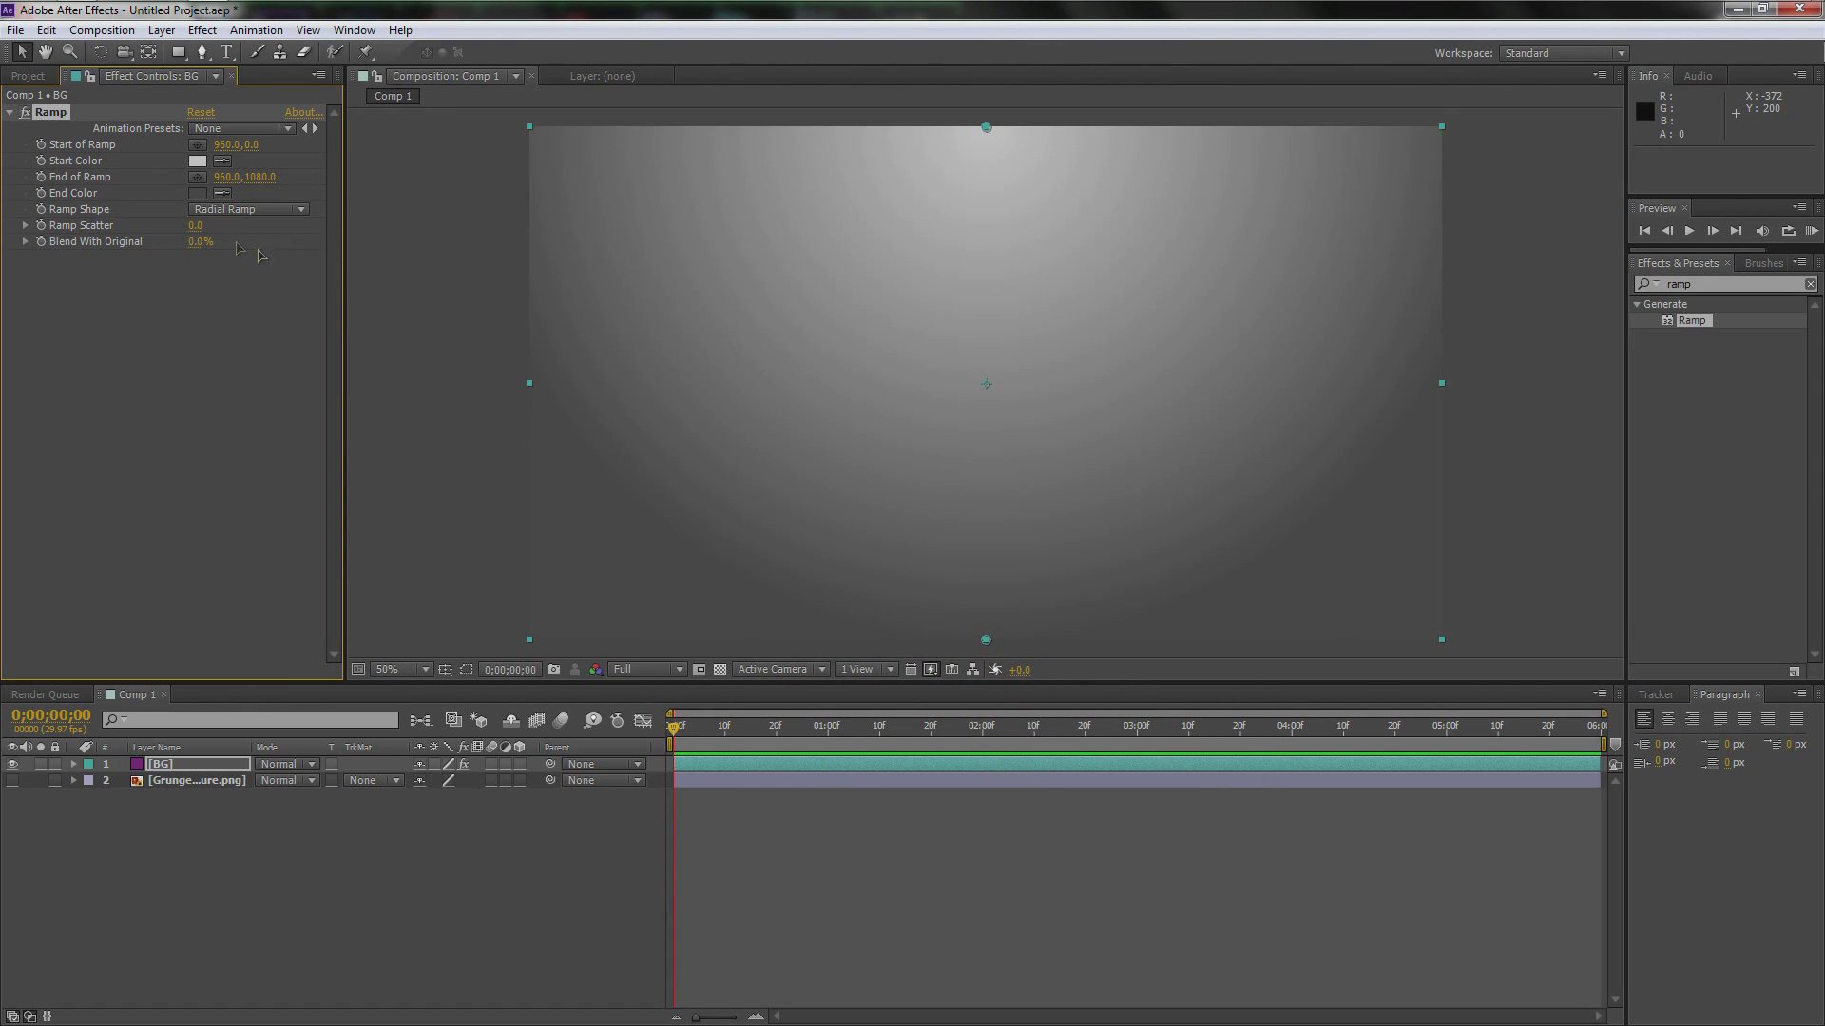
pyautogui.moveTo(200, 225)
pyautogui.mouseDown()
pyautogui.moveTo(237, 226)
pyautogui.moveTo(192, 214)
pyautogui.mouseUp()
pyautogui.moveTo(187, 770); pyautogui.dragTo(186, 792)
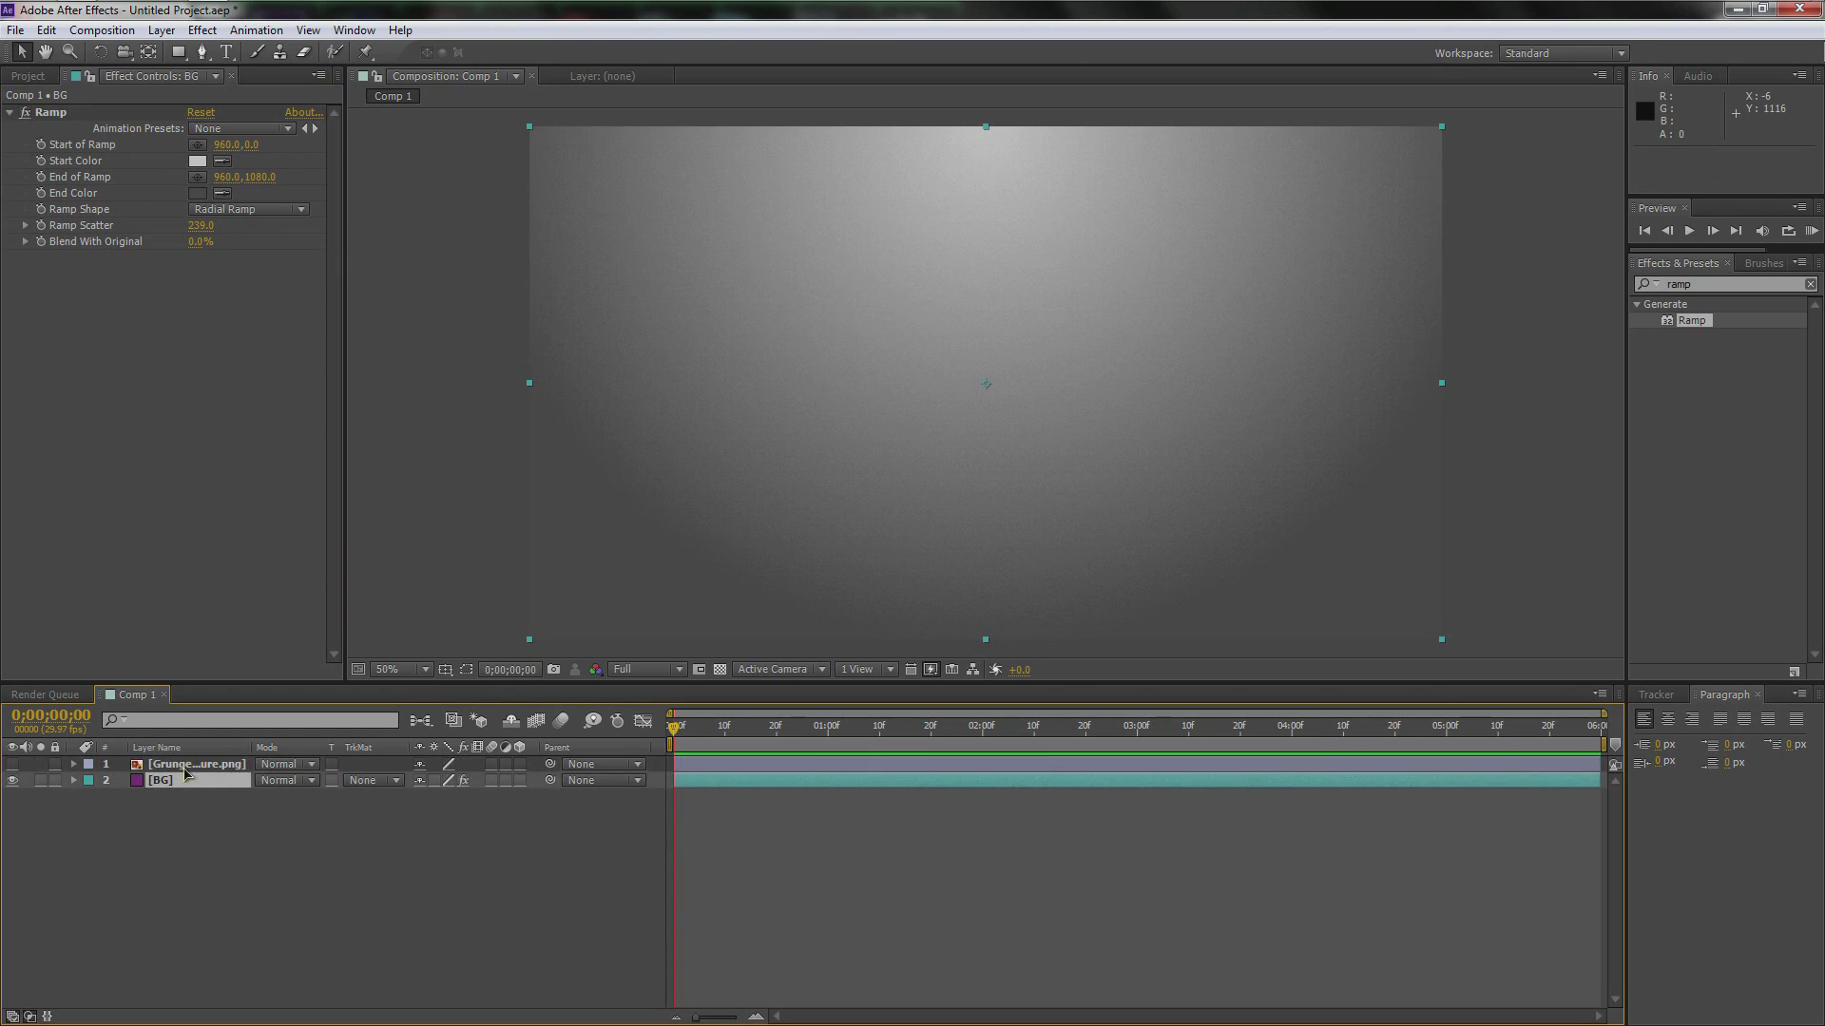
# Step: Rename the texture layer to Grunge
pyautogui.click(205, 766)
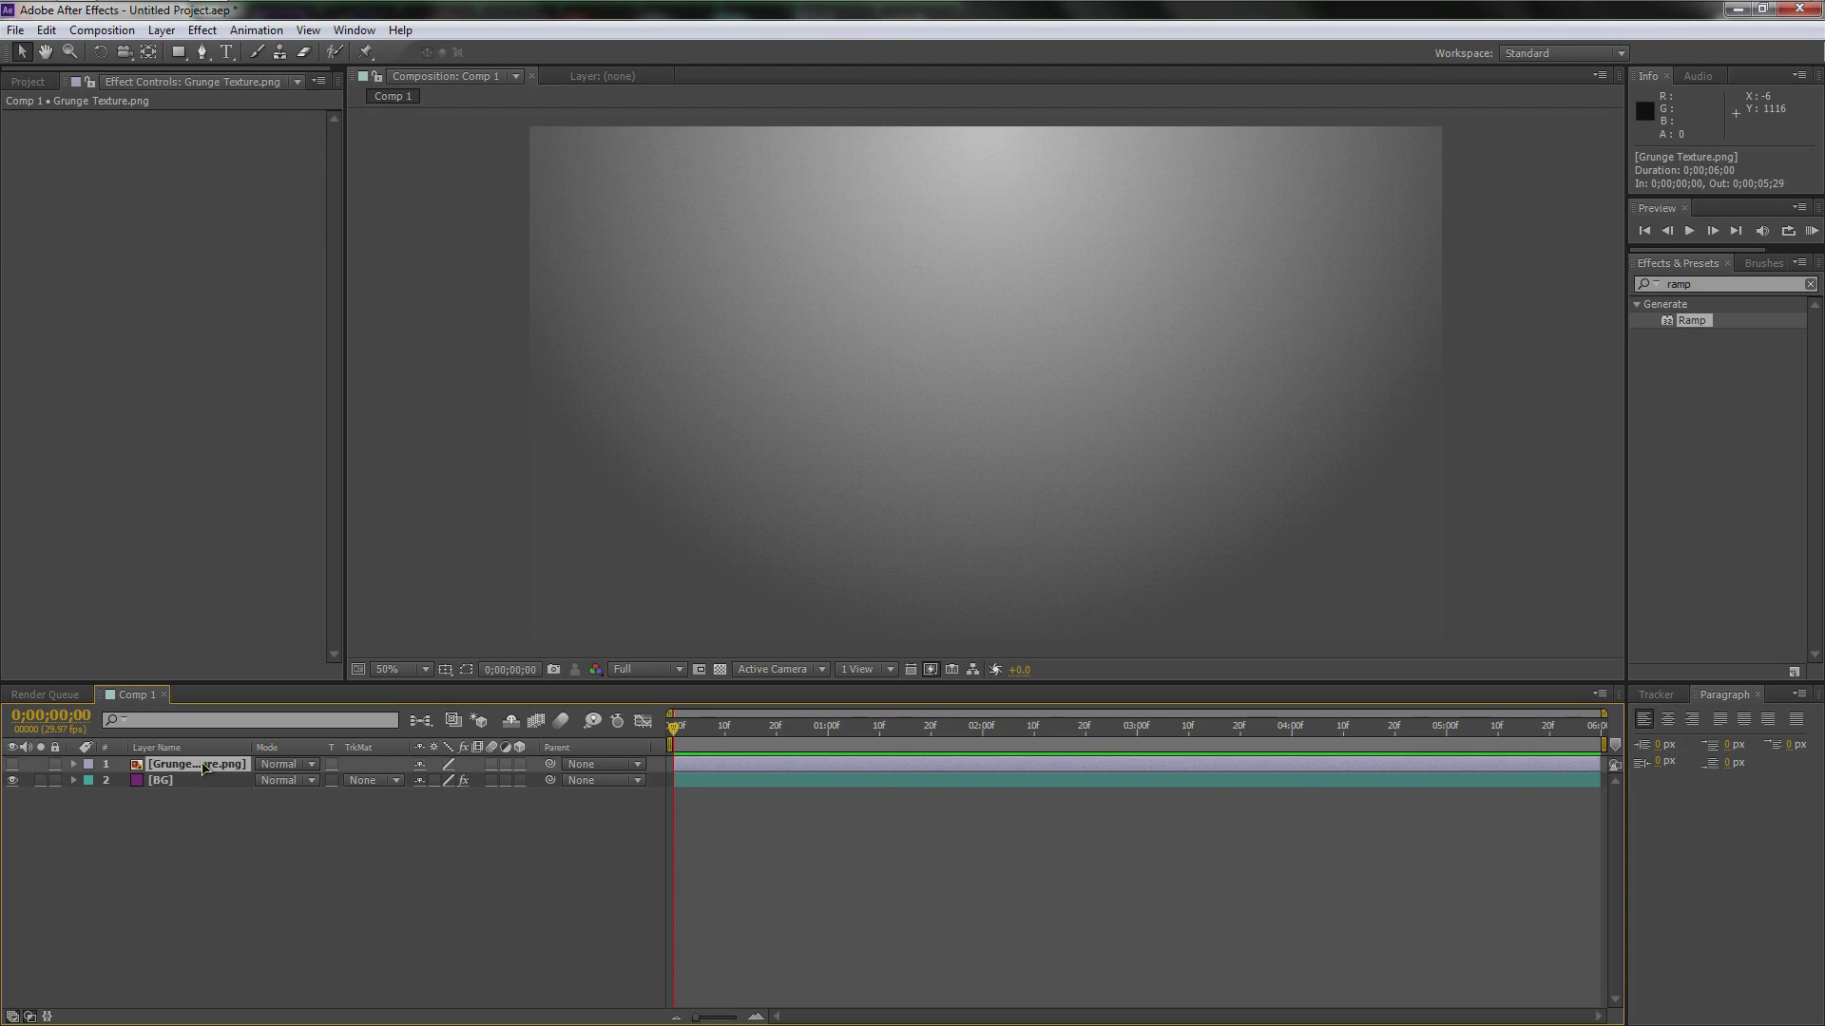
pyautogui.press('Return')
pyautogui.write('Grunge')
pyautogui.press('Return')
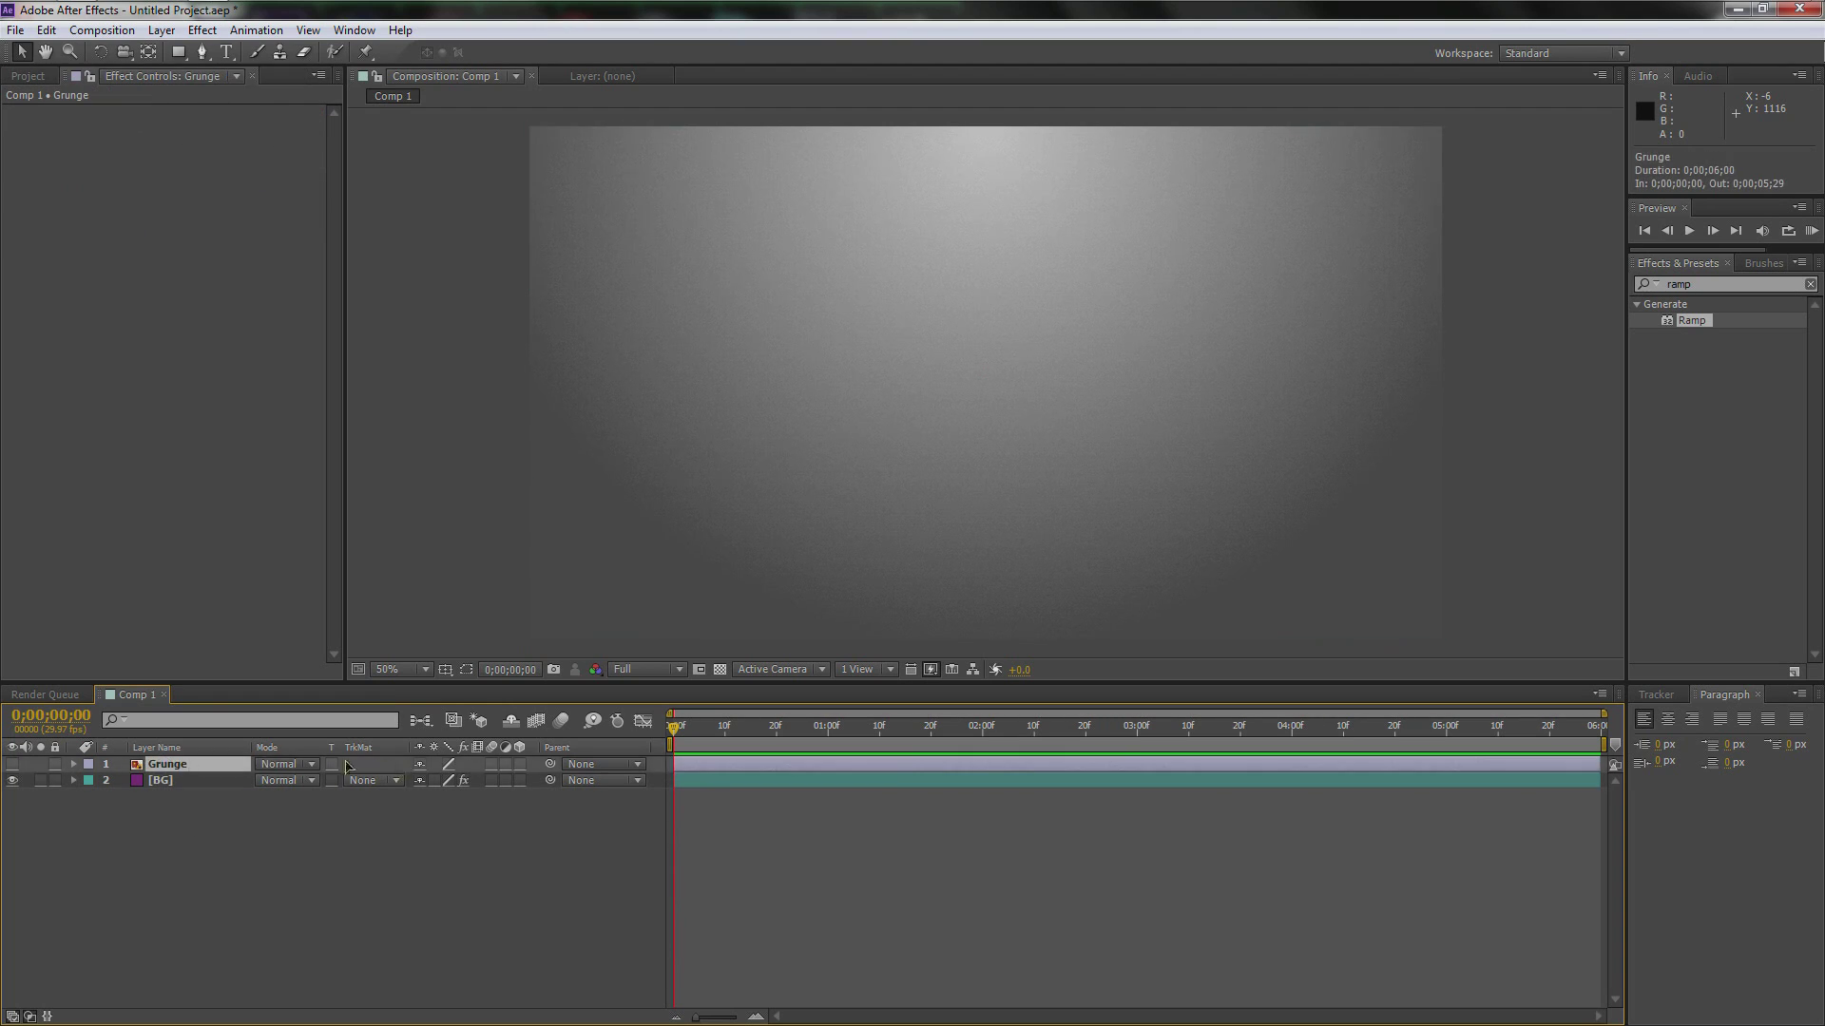
# Step: Set the Grunge layer's blend mode to Overlay and make it visible
pyautogui.click(290, 765)
pyautogui.click(377, 548)
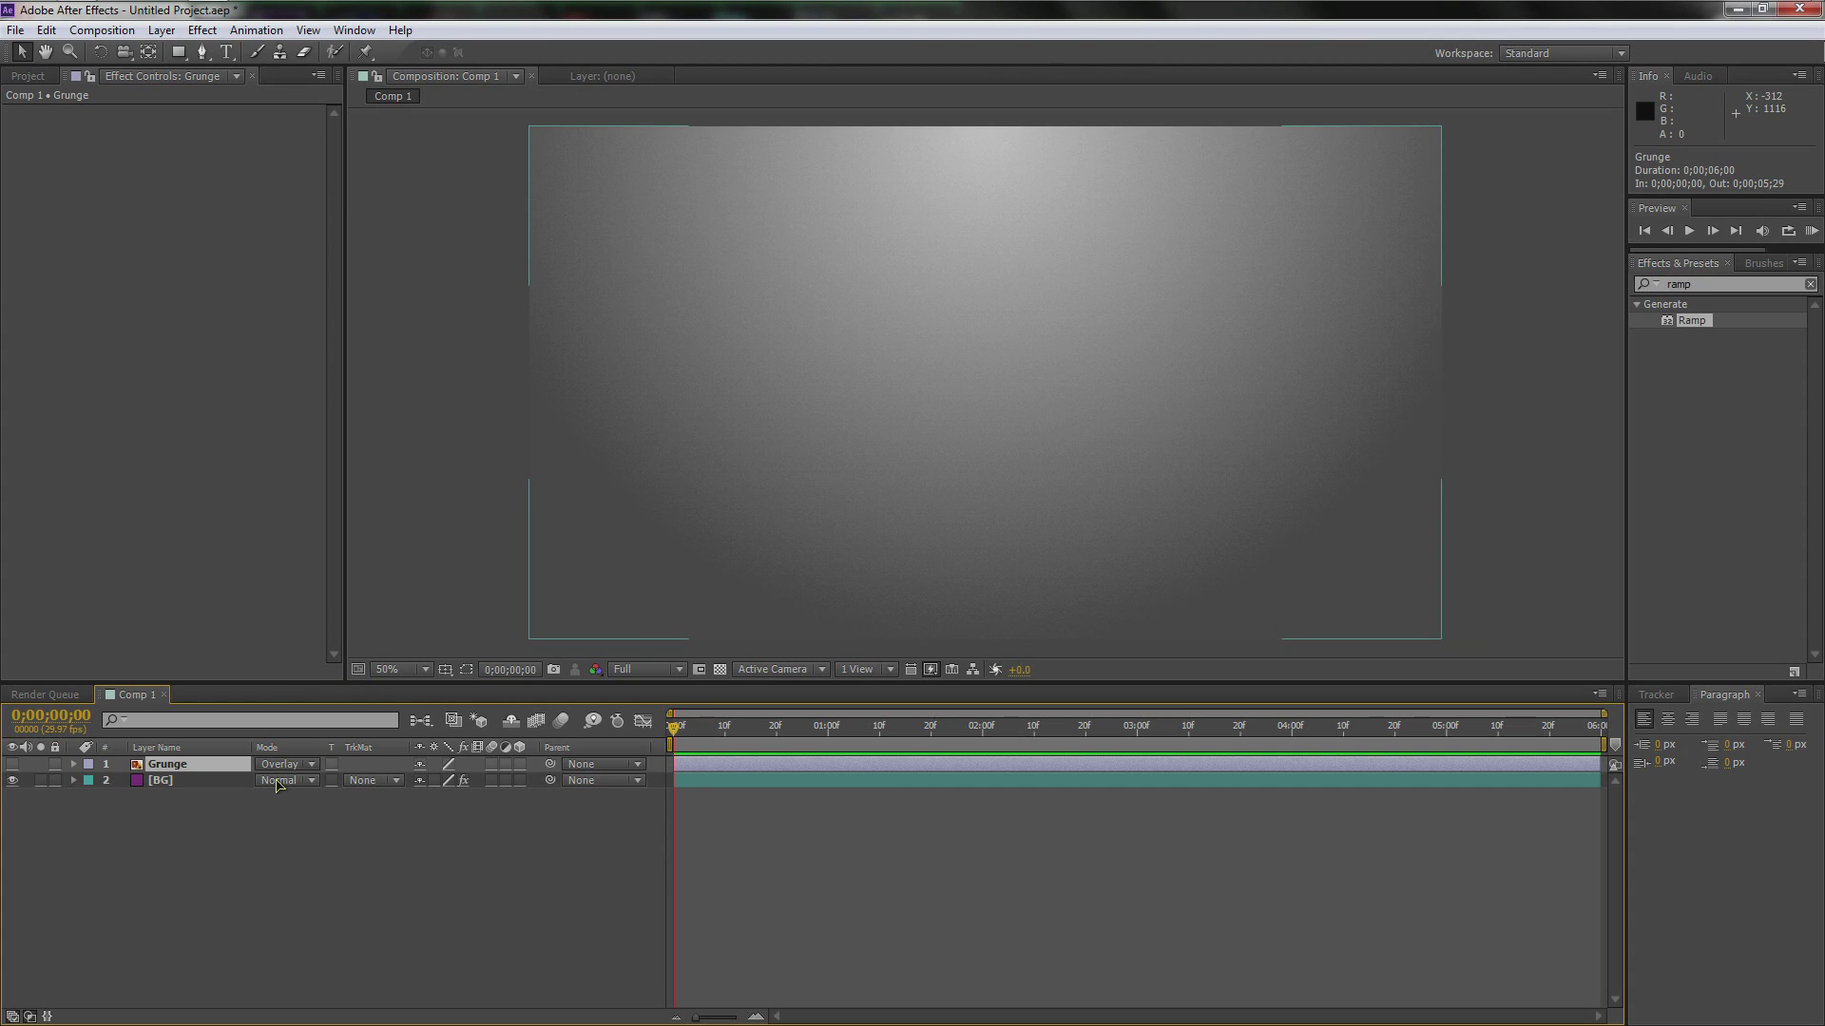
pyautogui.click(14, 765)
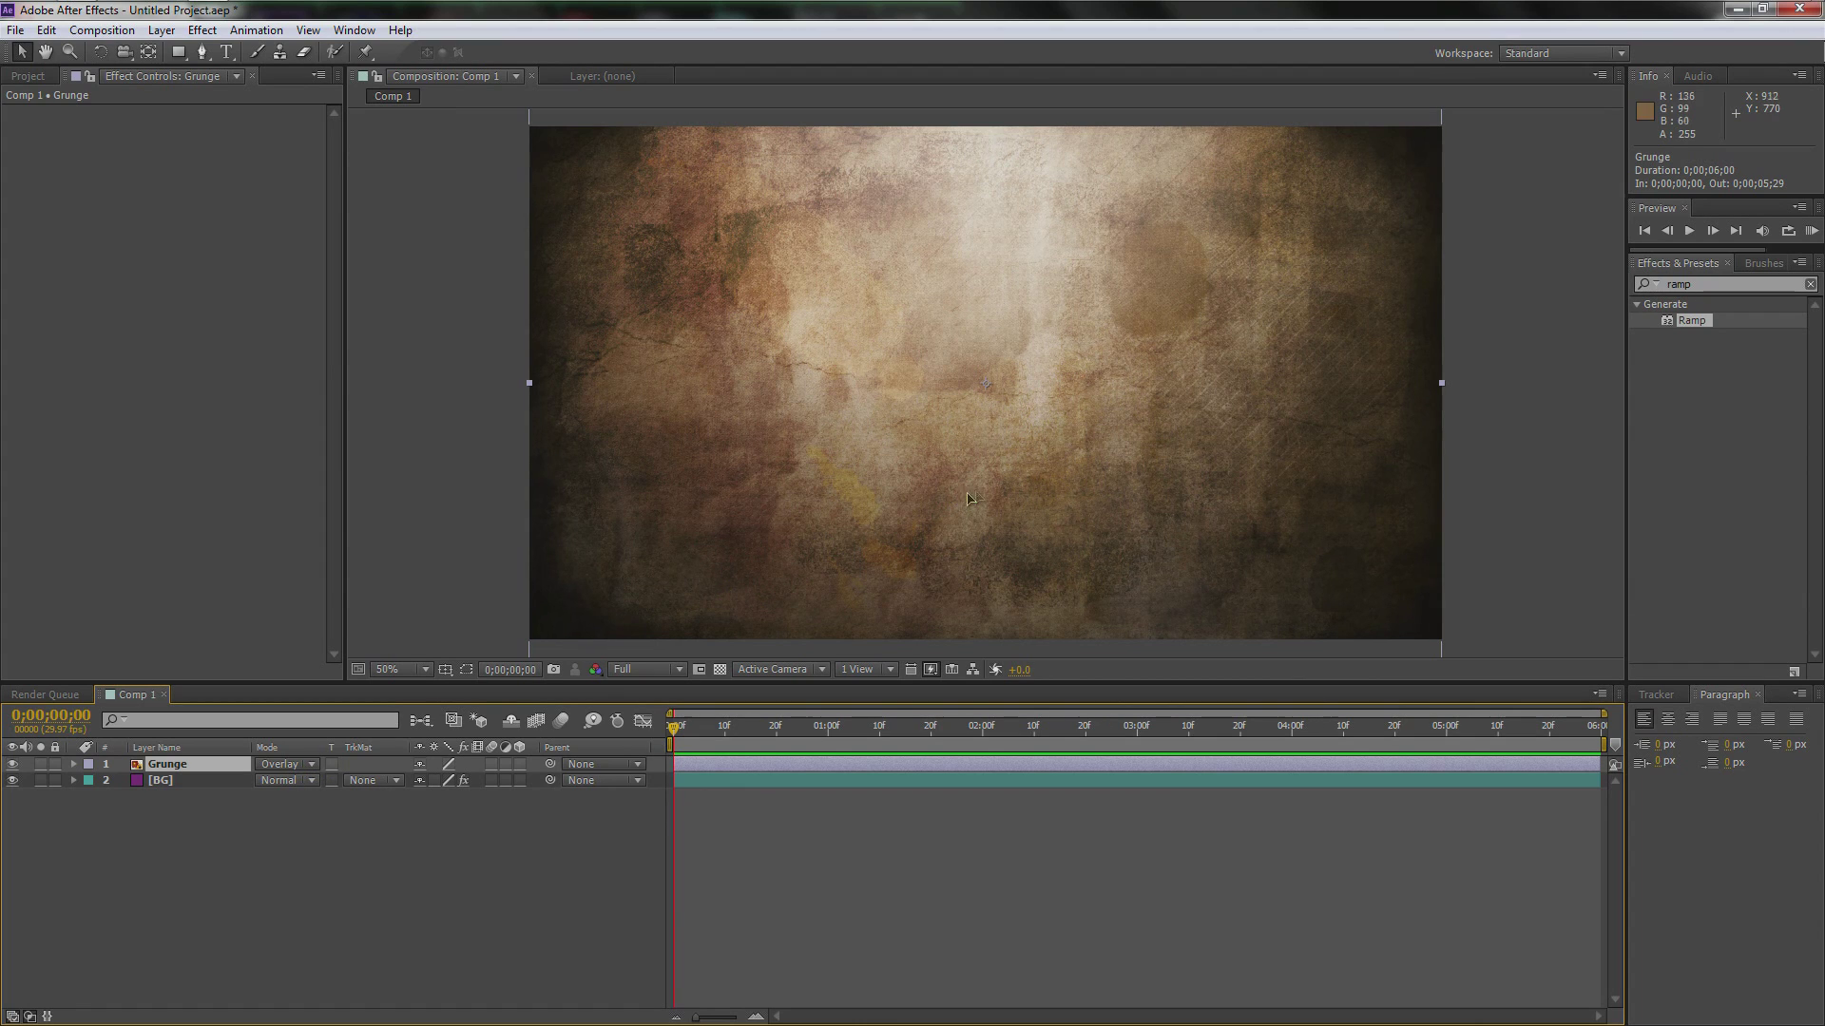
pyautogui.click(165, 783)
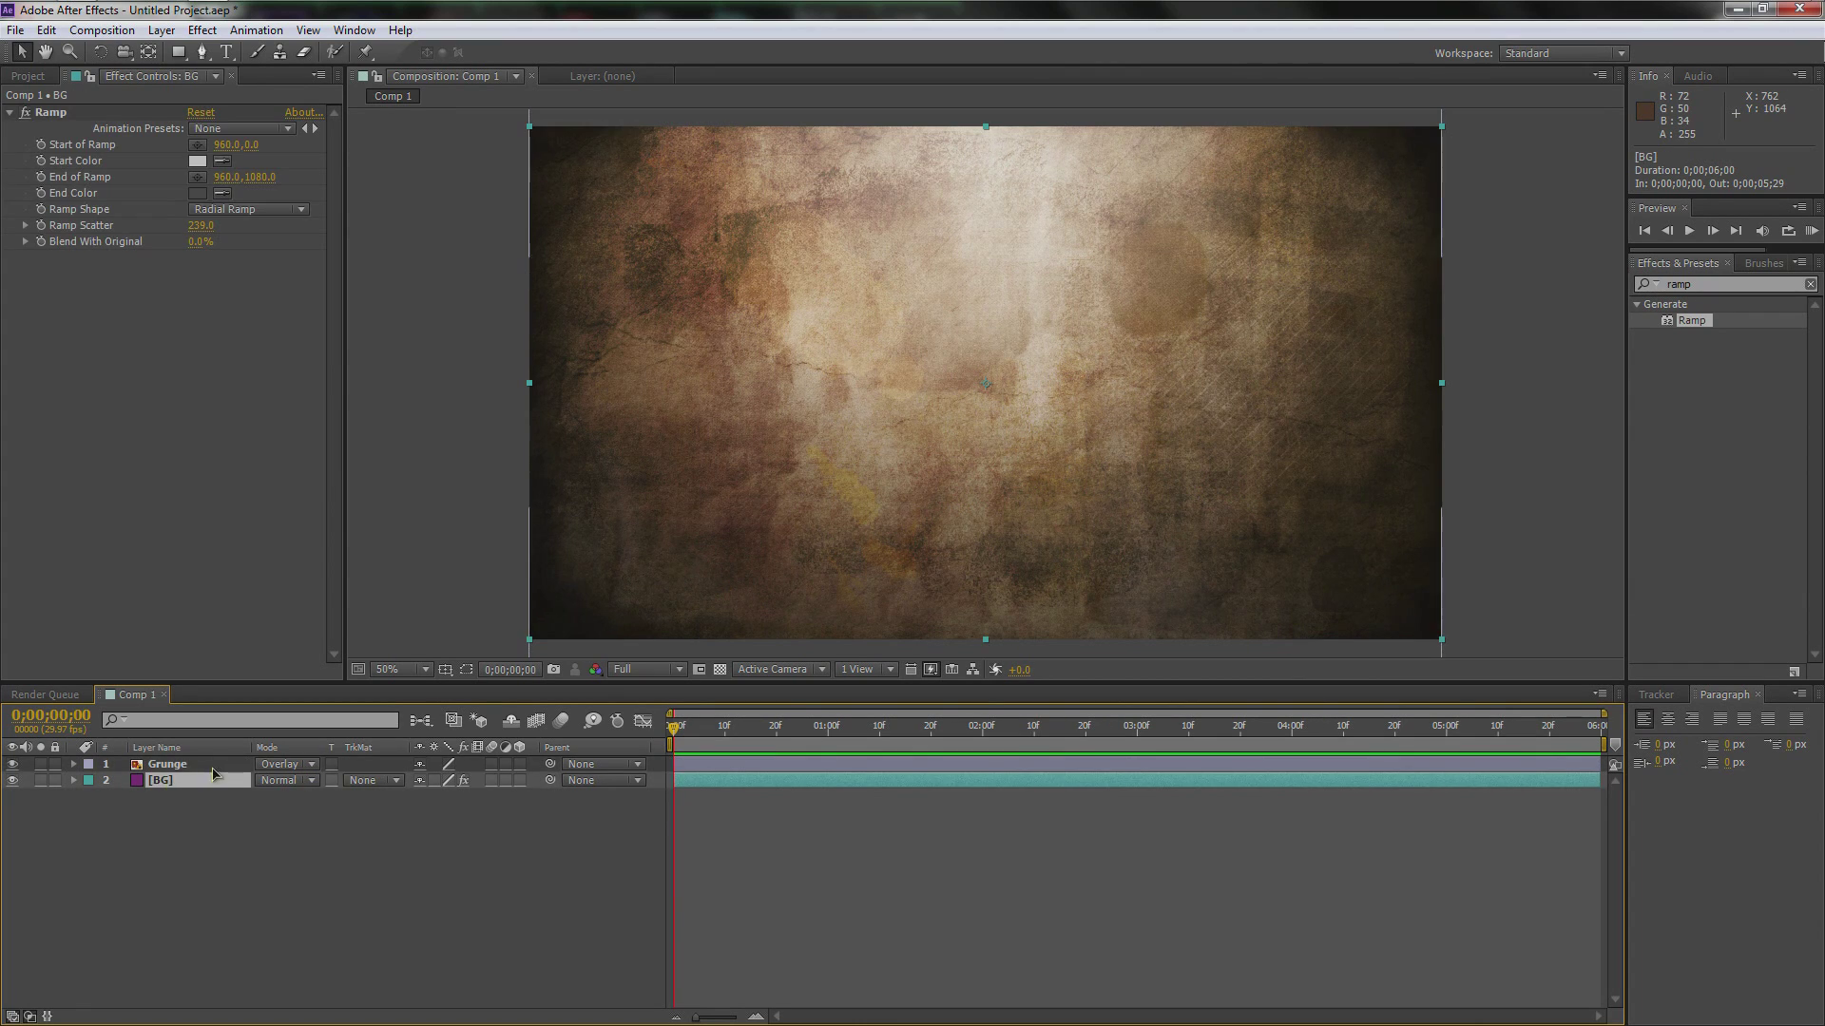
pyautogui.click(167, 764)
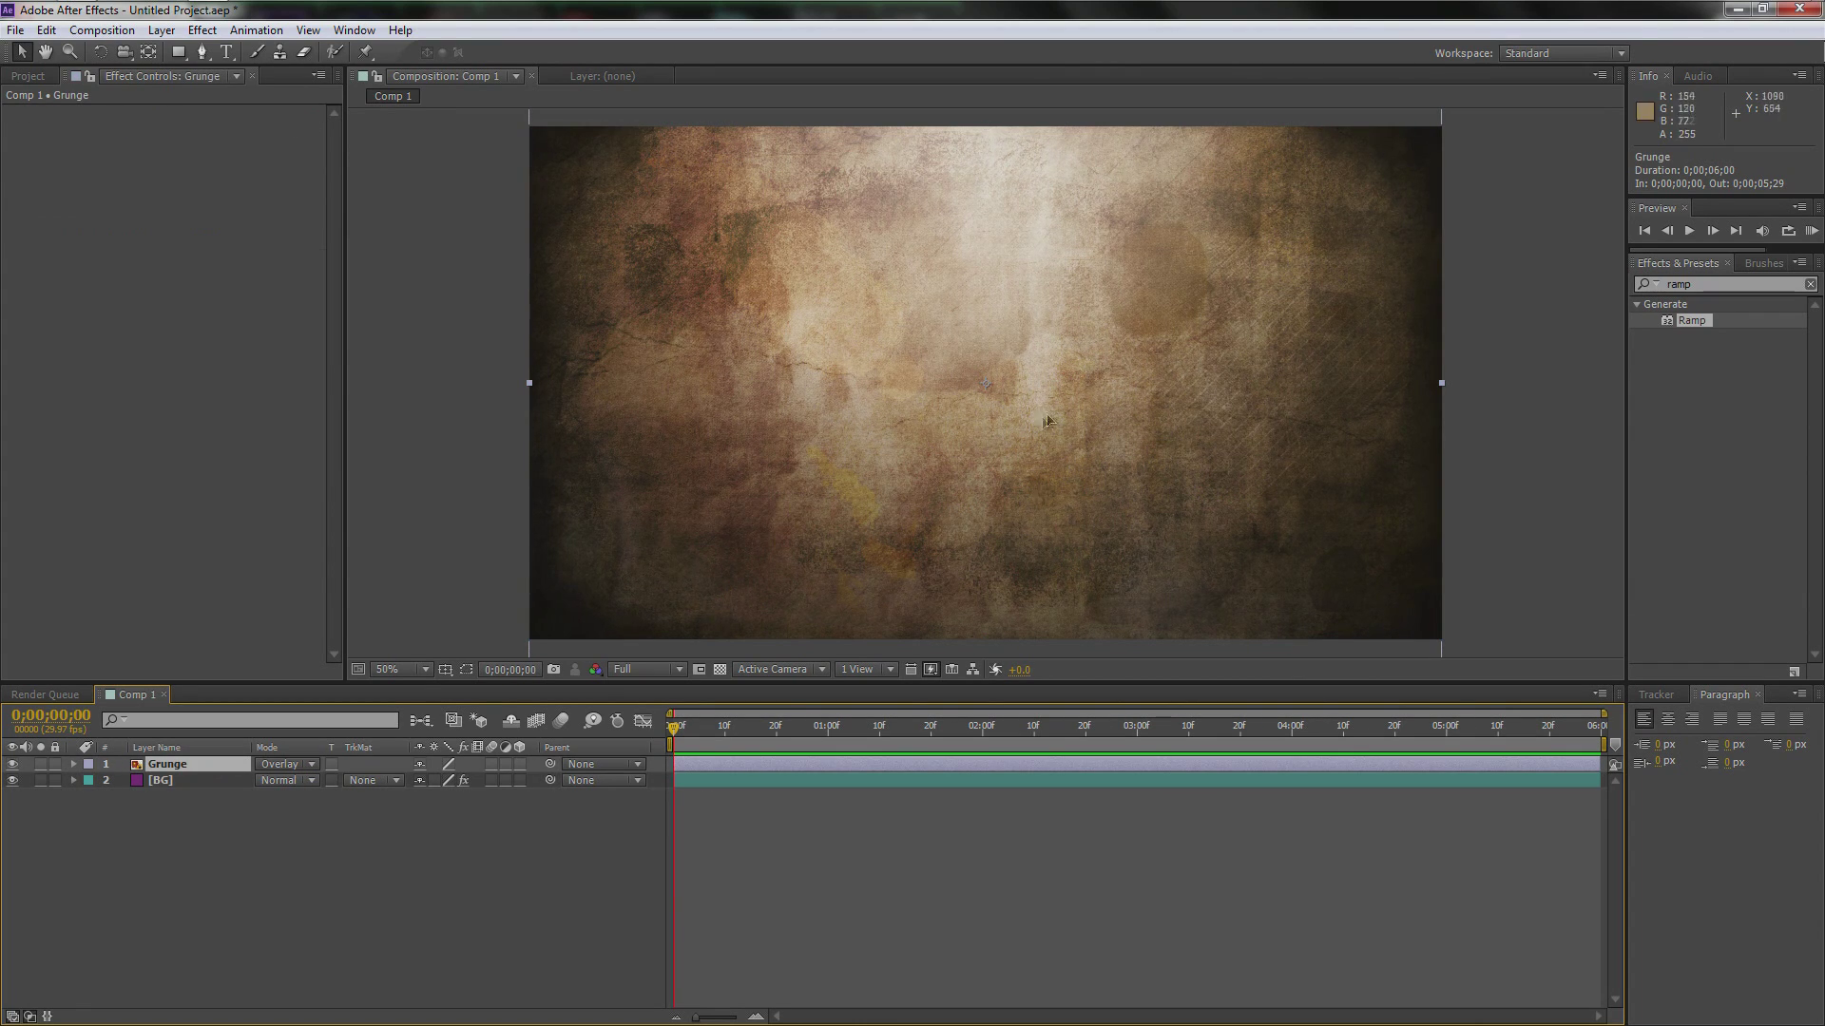
# Step: Set the BG ramp's start colour to light grey C7C7C7
pyautogui.click(304, 784)
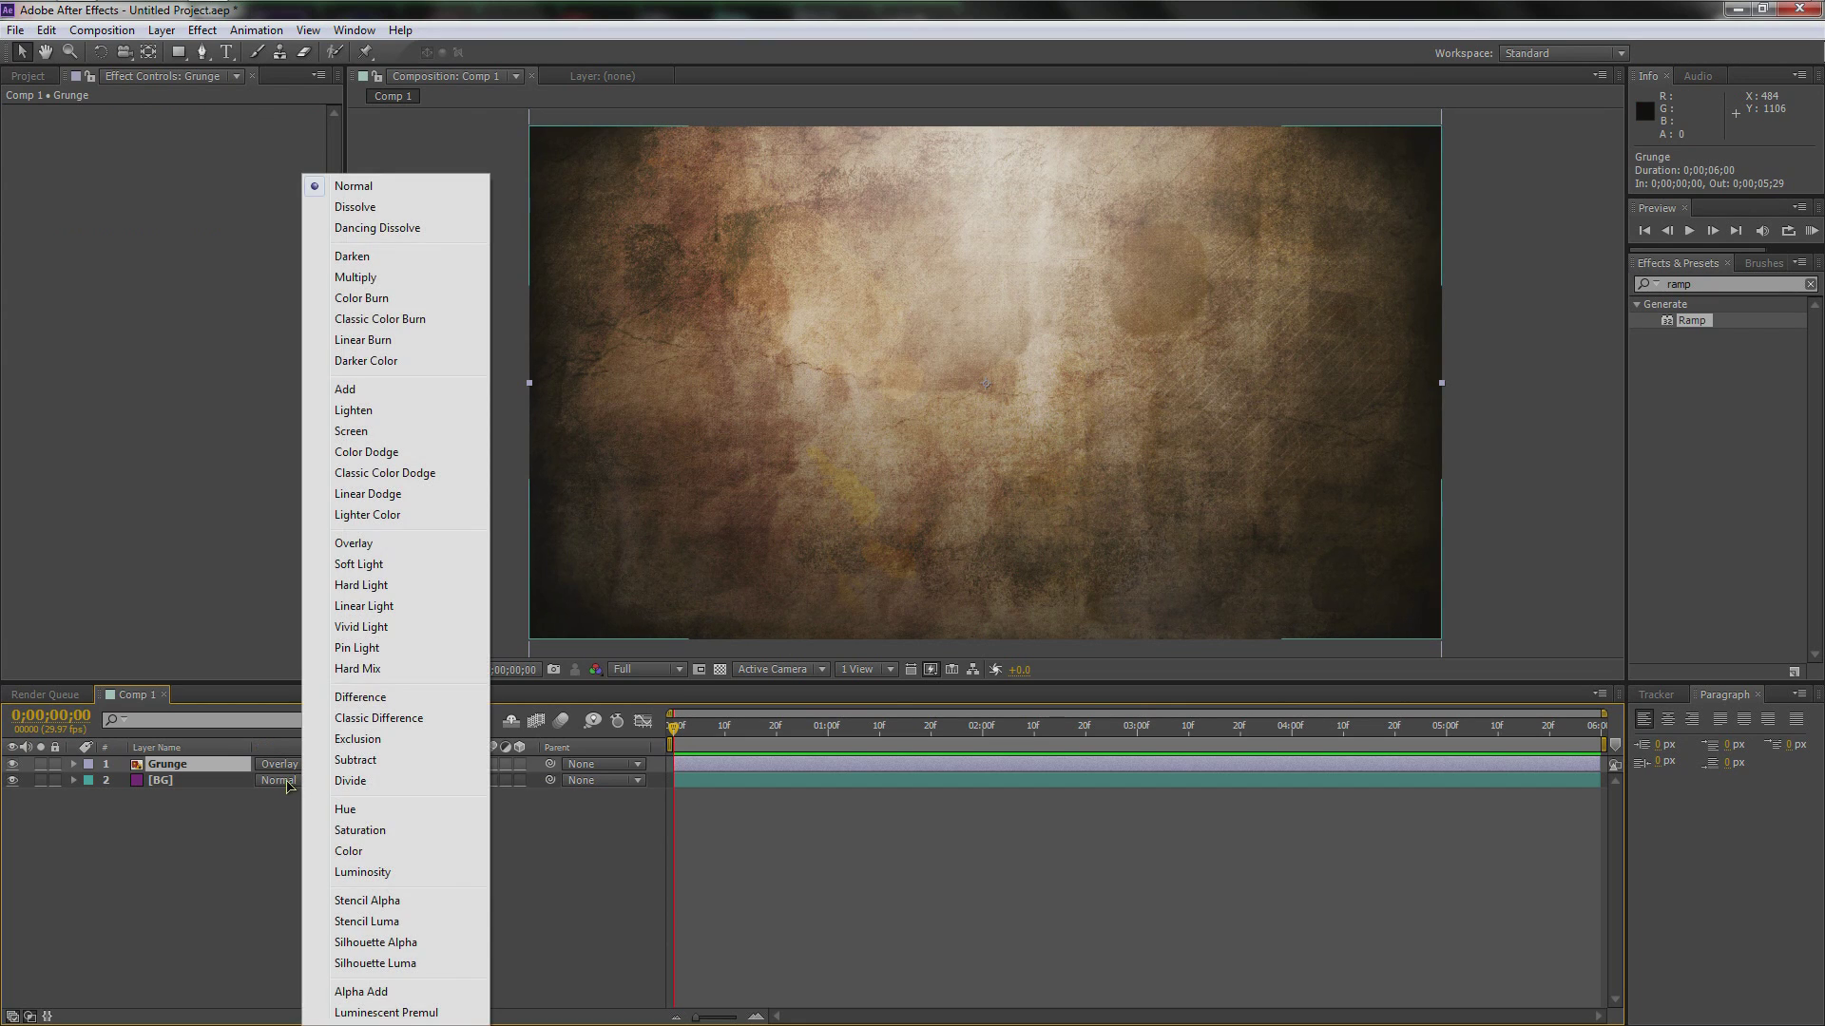
pyautogui.click(179, 784)
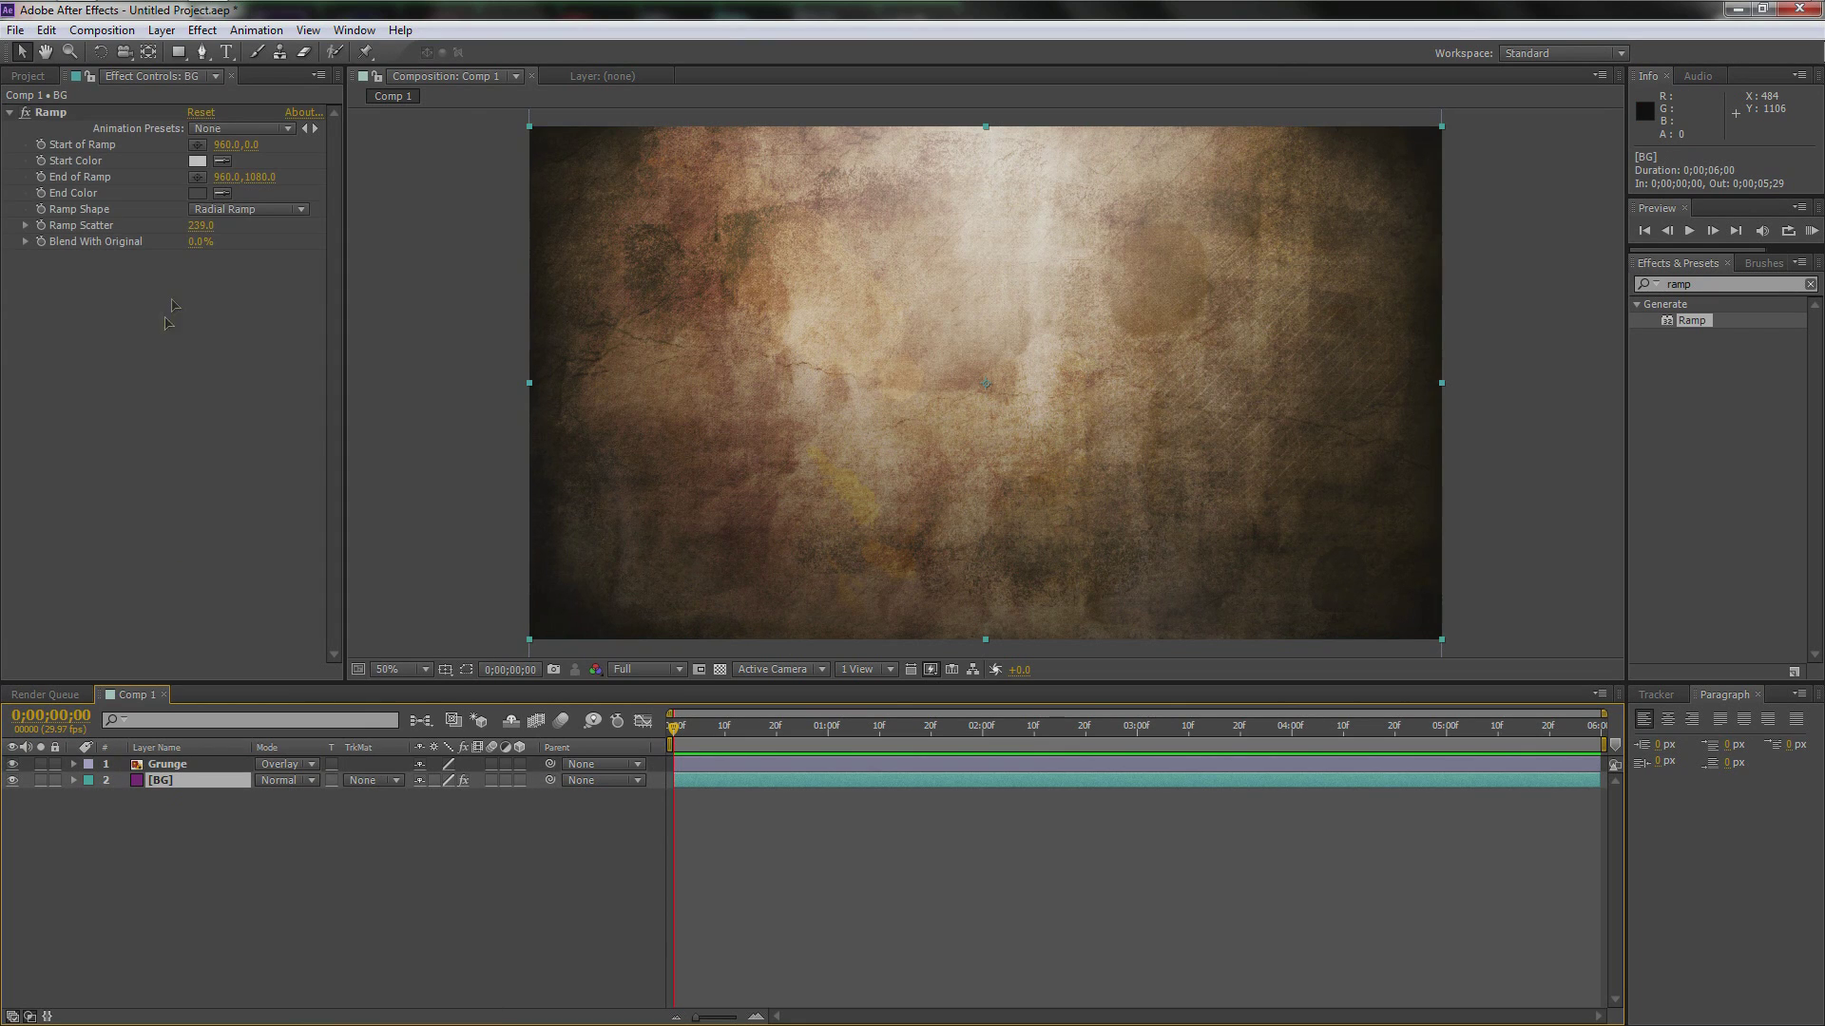
pyautogui.click(197, 161)
pyautogui.click(785, 675)
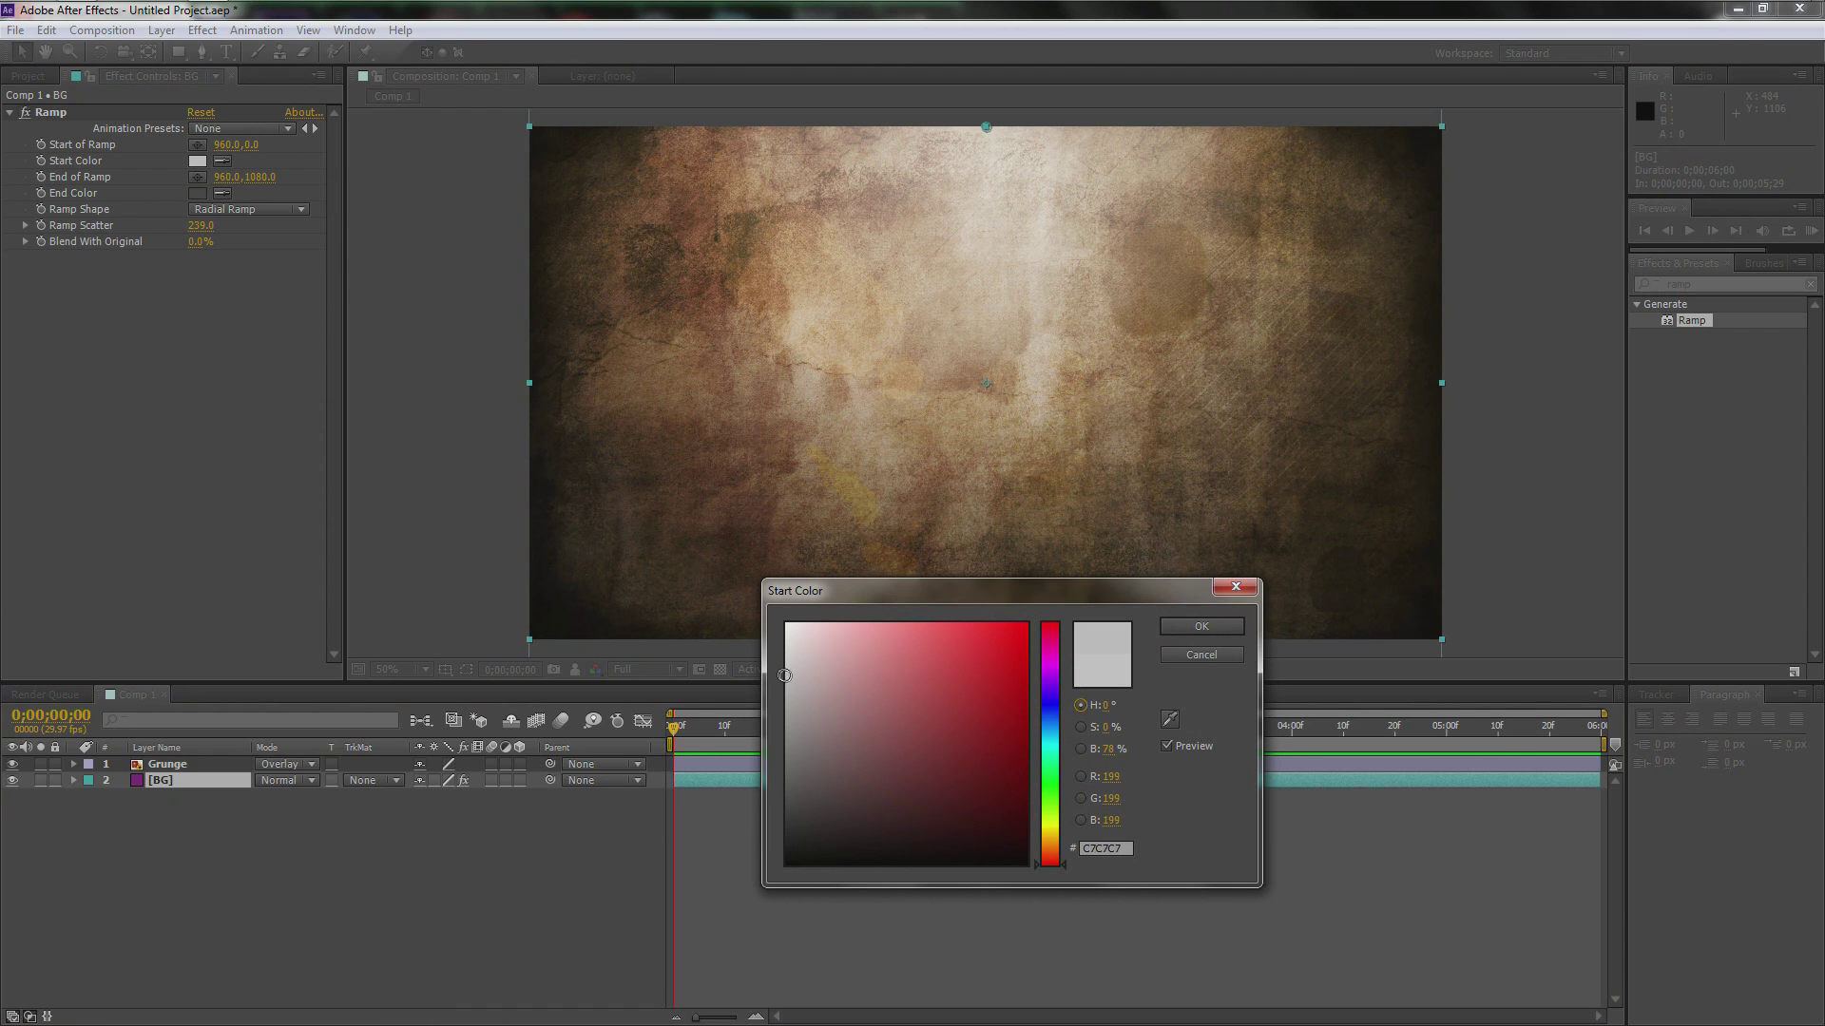
pyautogui.click(1190, 627)
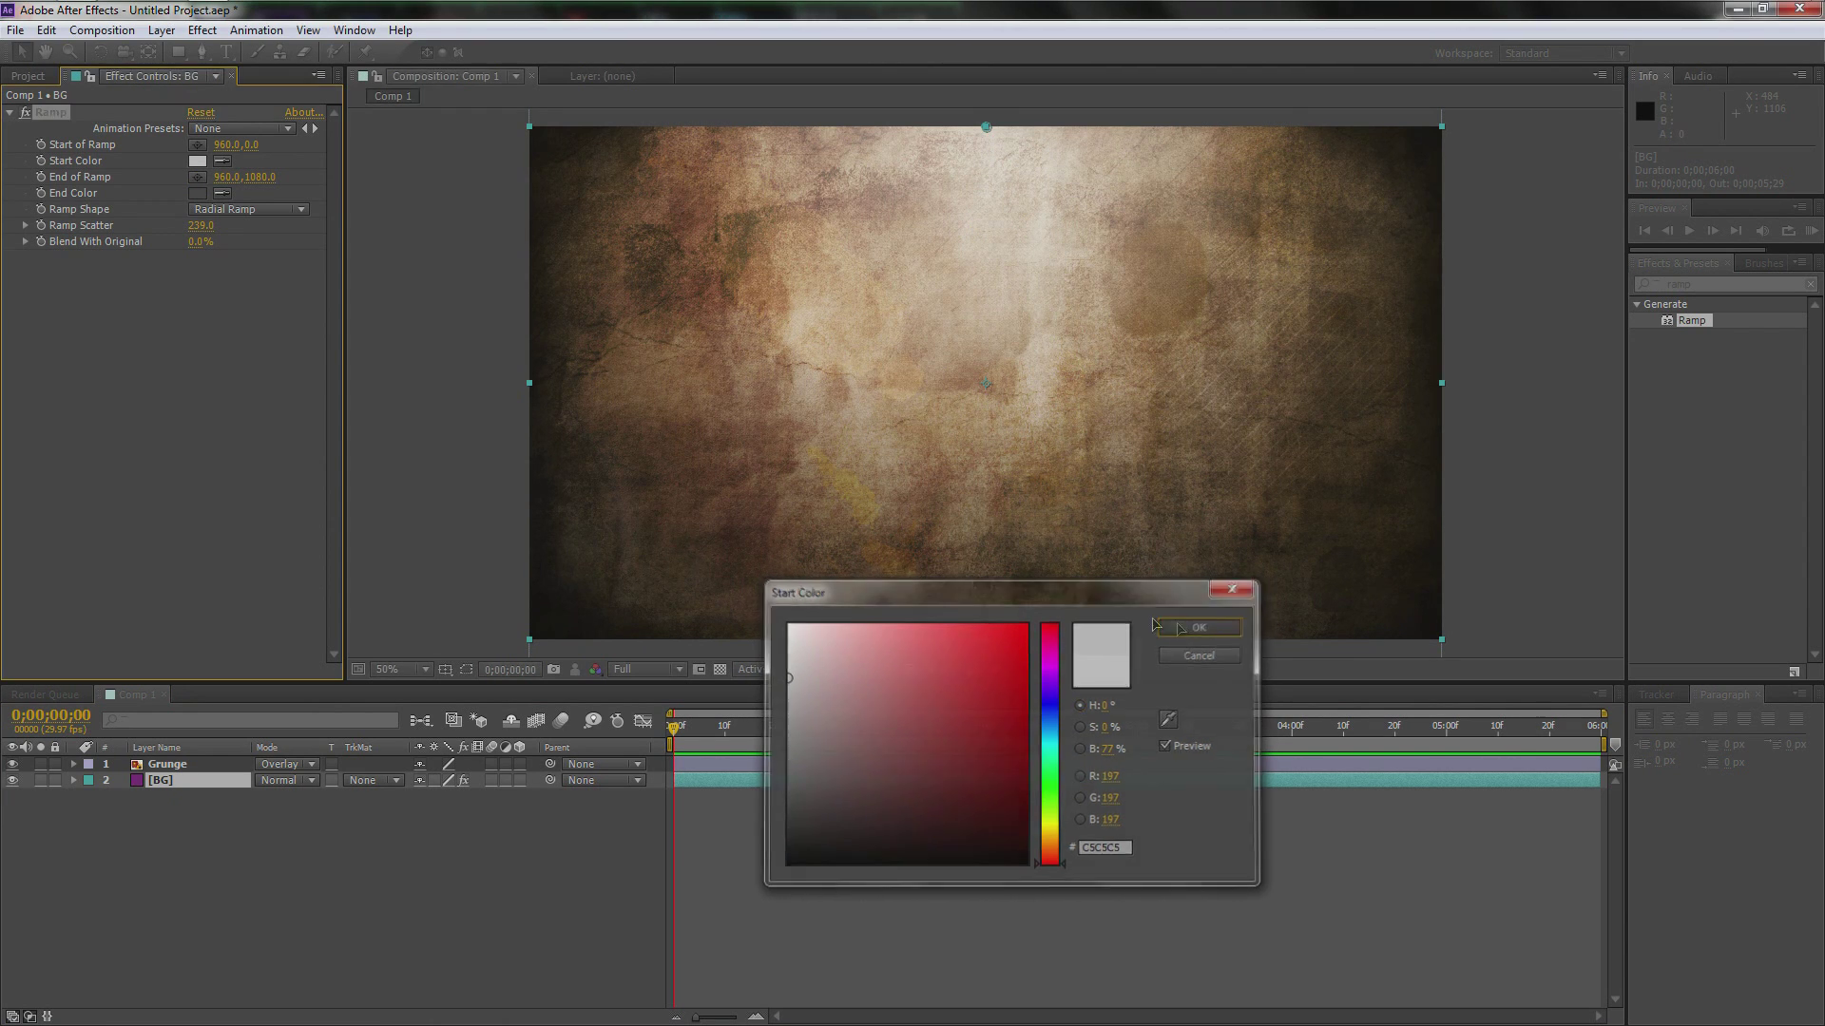
# Step: Darken the BG ramp's end colour from 232323 to near-black 171717
pyautogui.click(196, 193)
pyautogui.moveTo(812, 808); pyautogui.dragTo(770, 832)
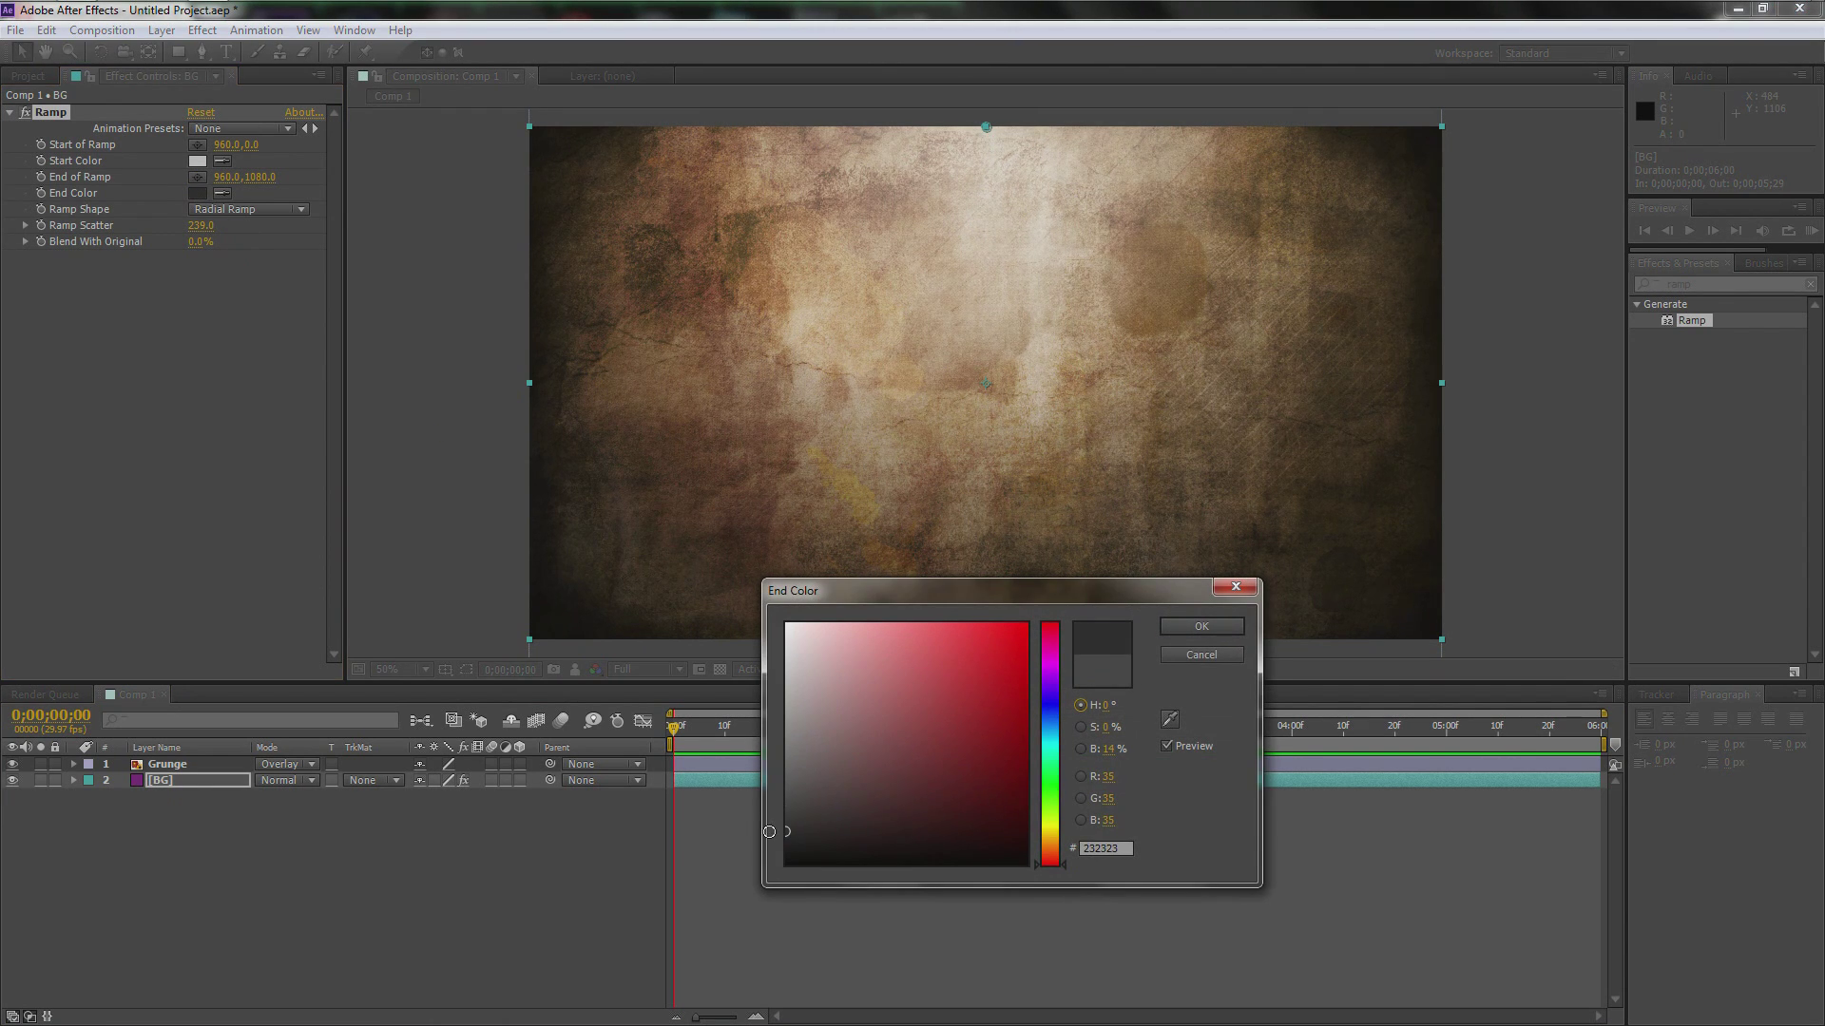
pyautogui.click(1198, 629)
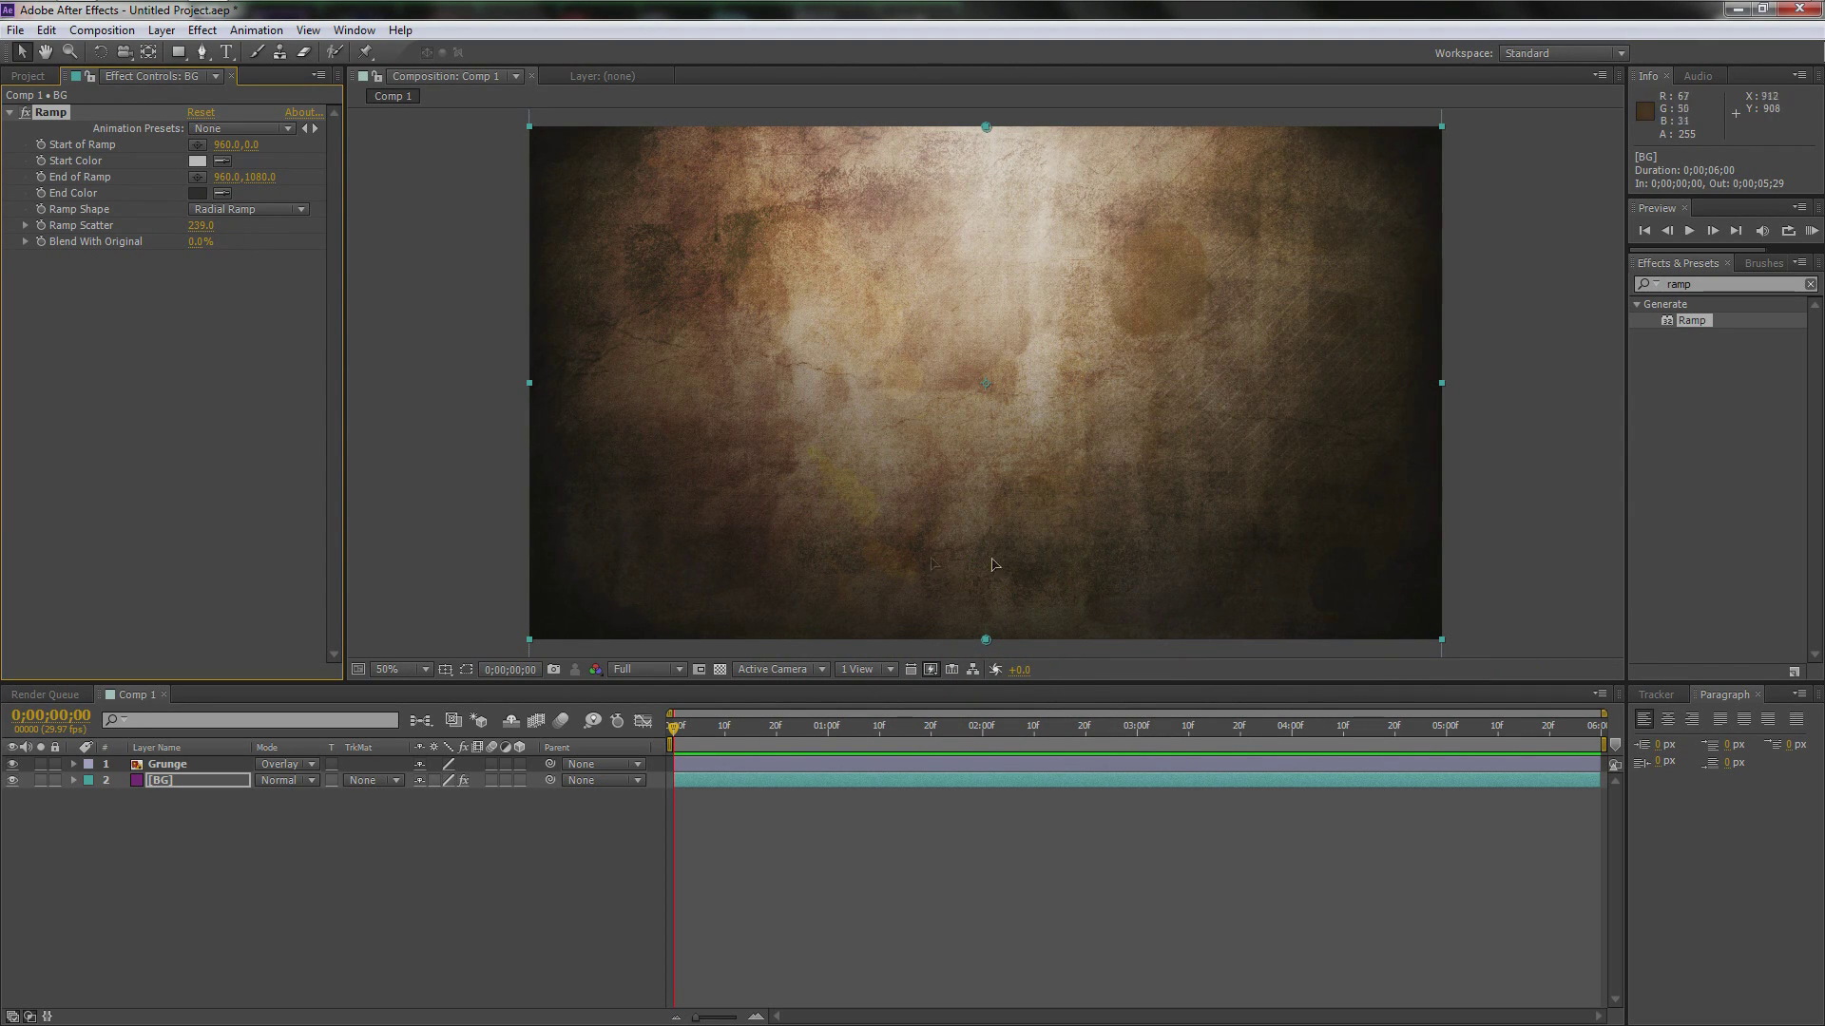
pyautogui.click(197, 193)
pyautogui.moveTo(798, 832); pyautogui.dragTo(777, 846)
pyautogui.click(1198, 629)
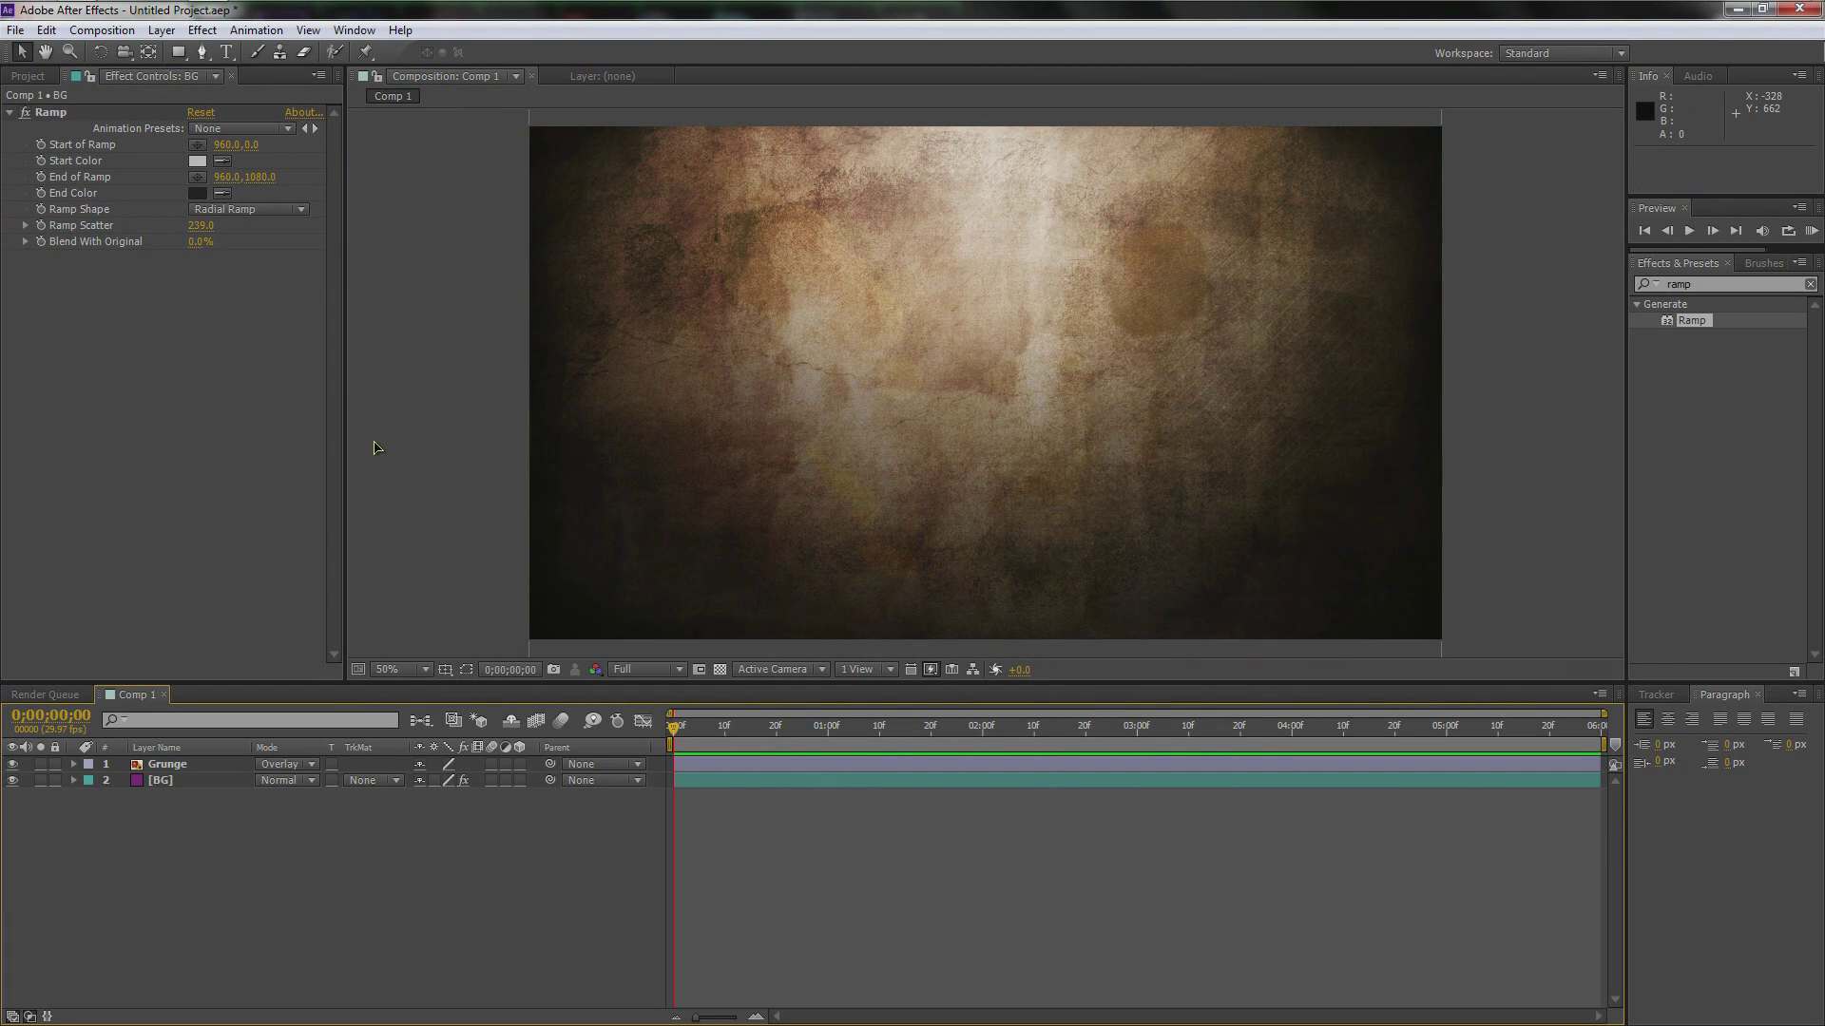
pyautogui.hotkey('ctrl', 't')
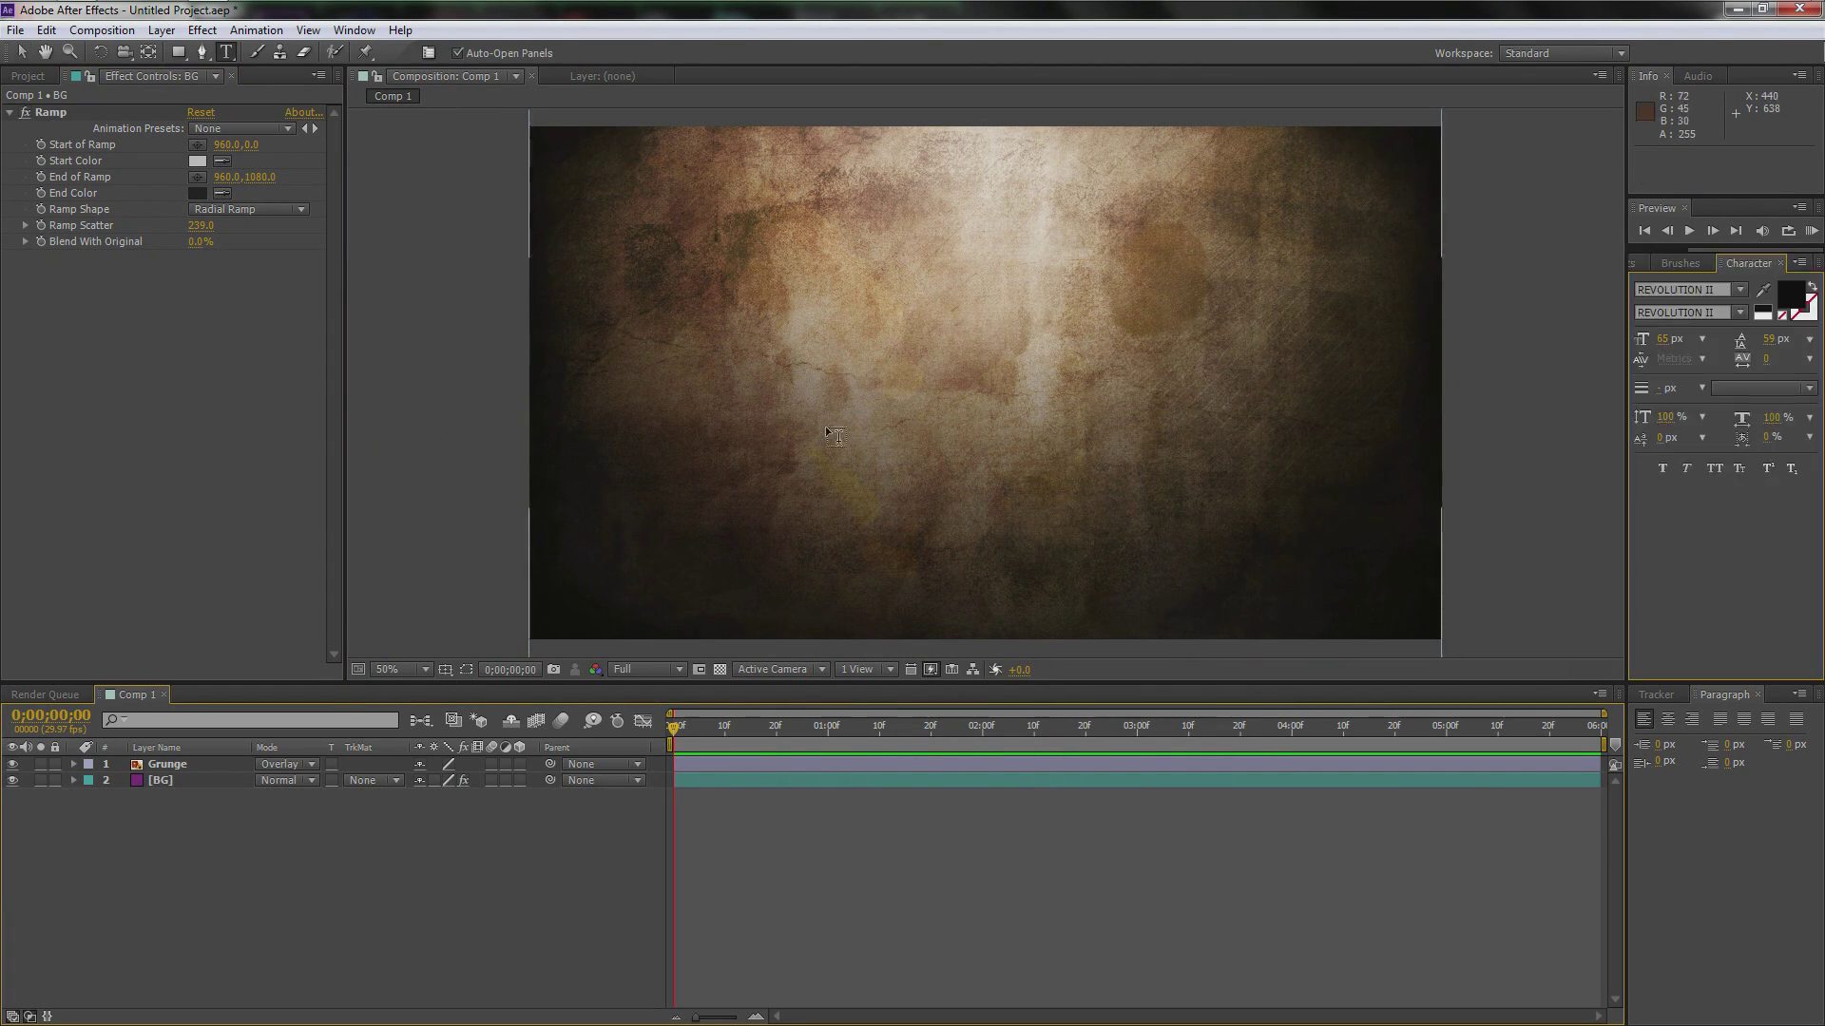
# Step: Start a text layer and set the font field, then undo the empty layer
pyautogui.click(938, 380)
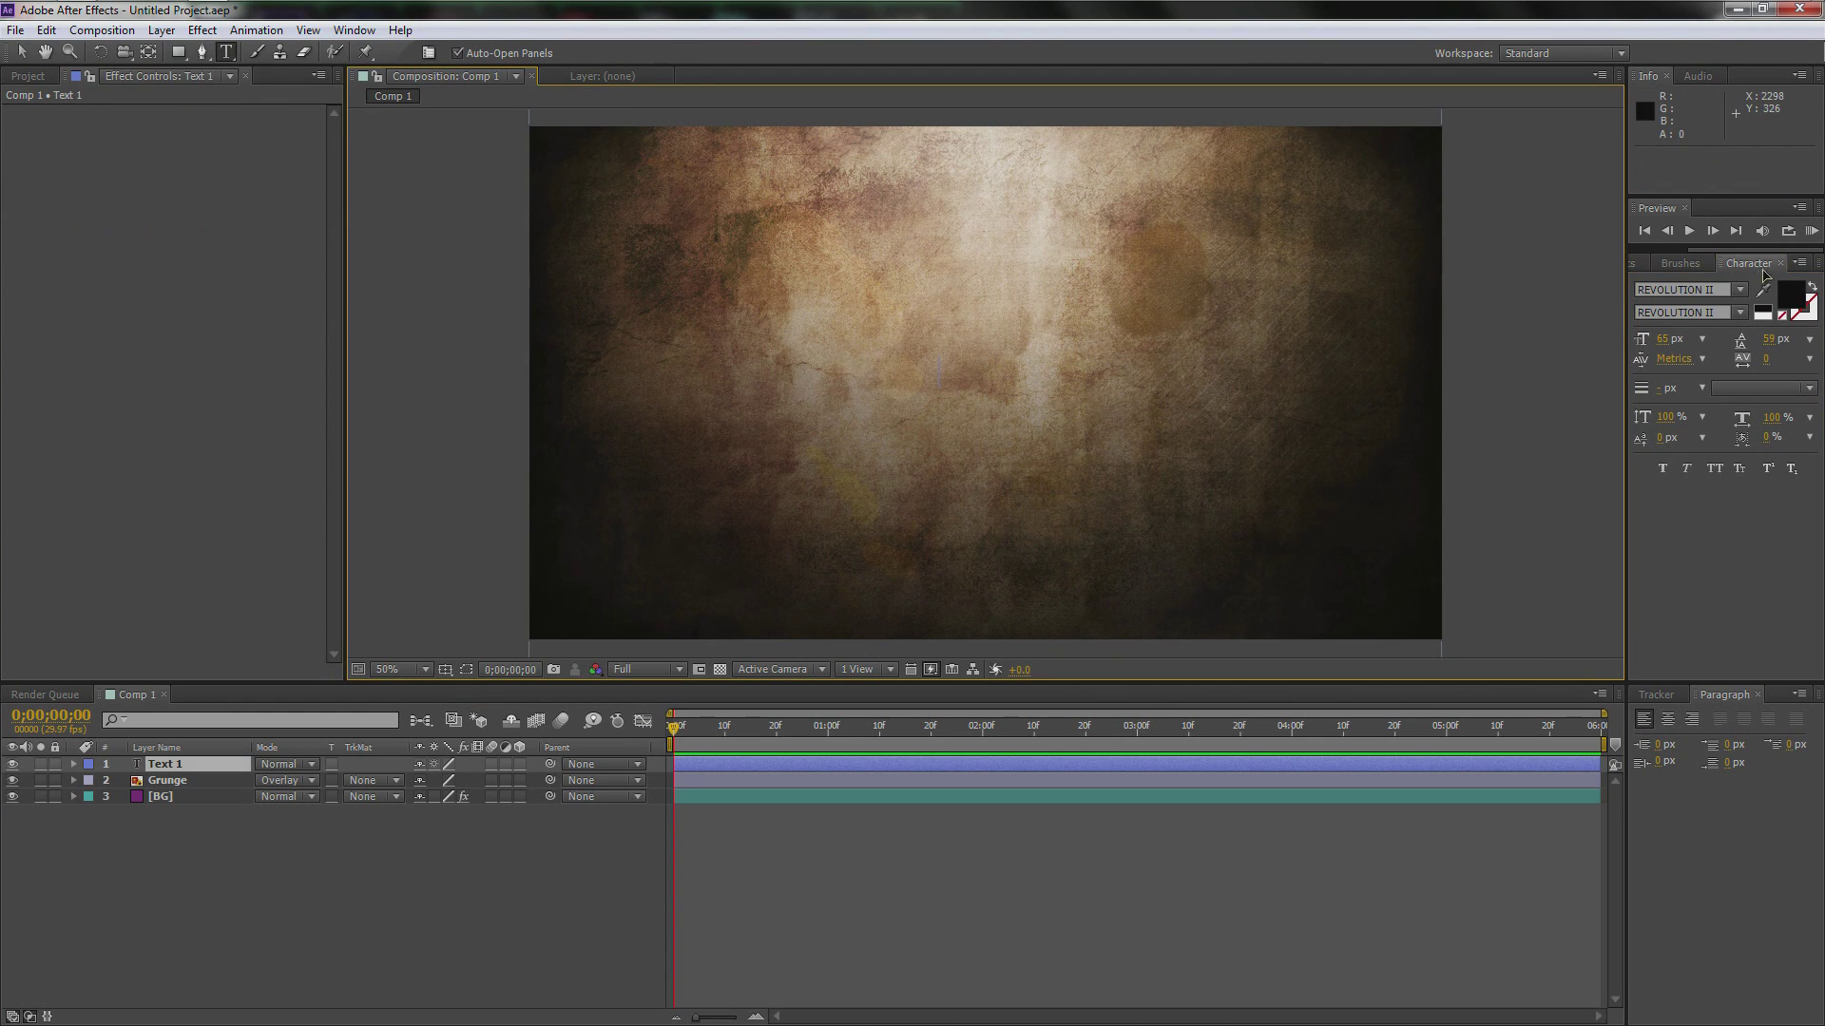
pyautogui.click(1702, 291)
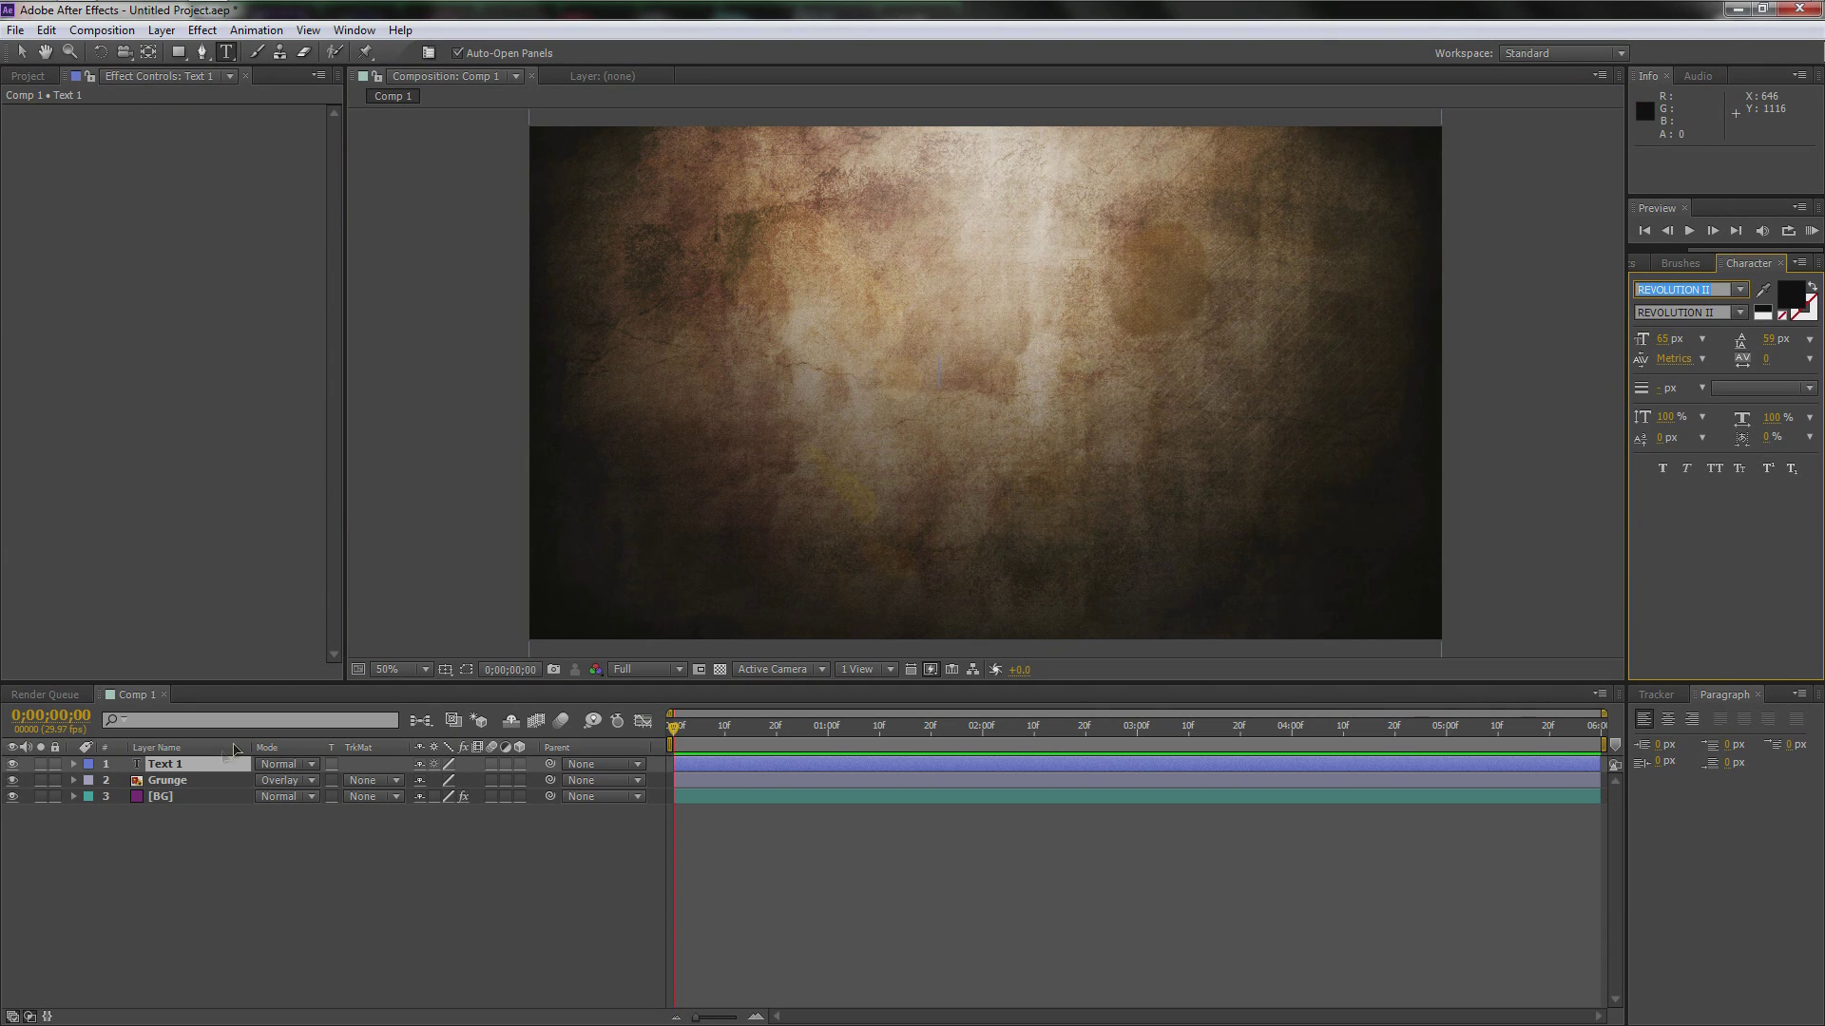
pyautogui.press('Return')
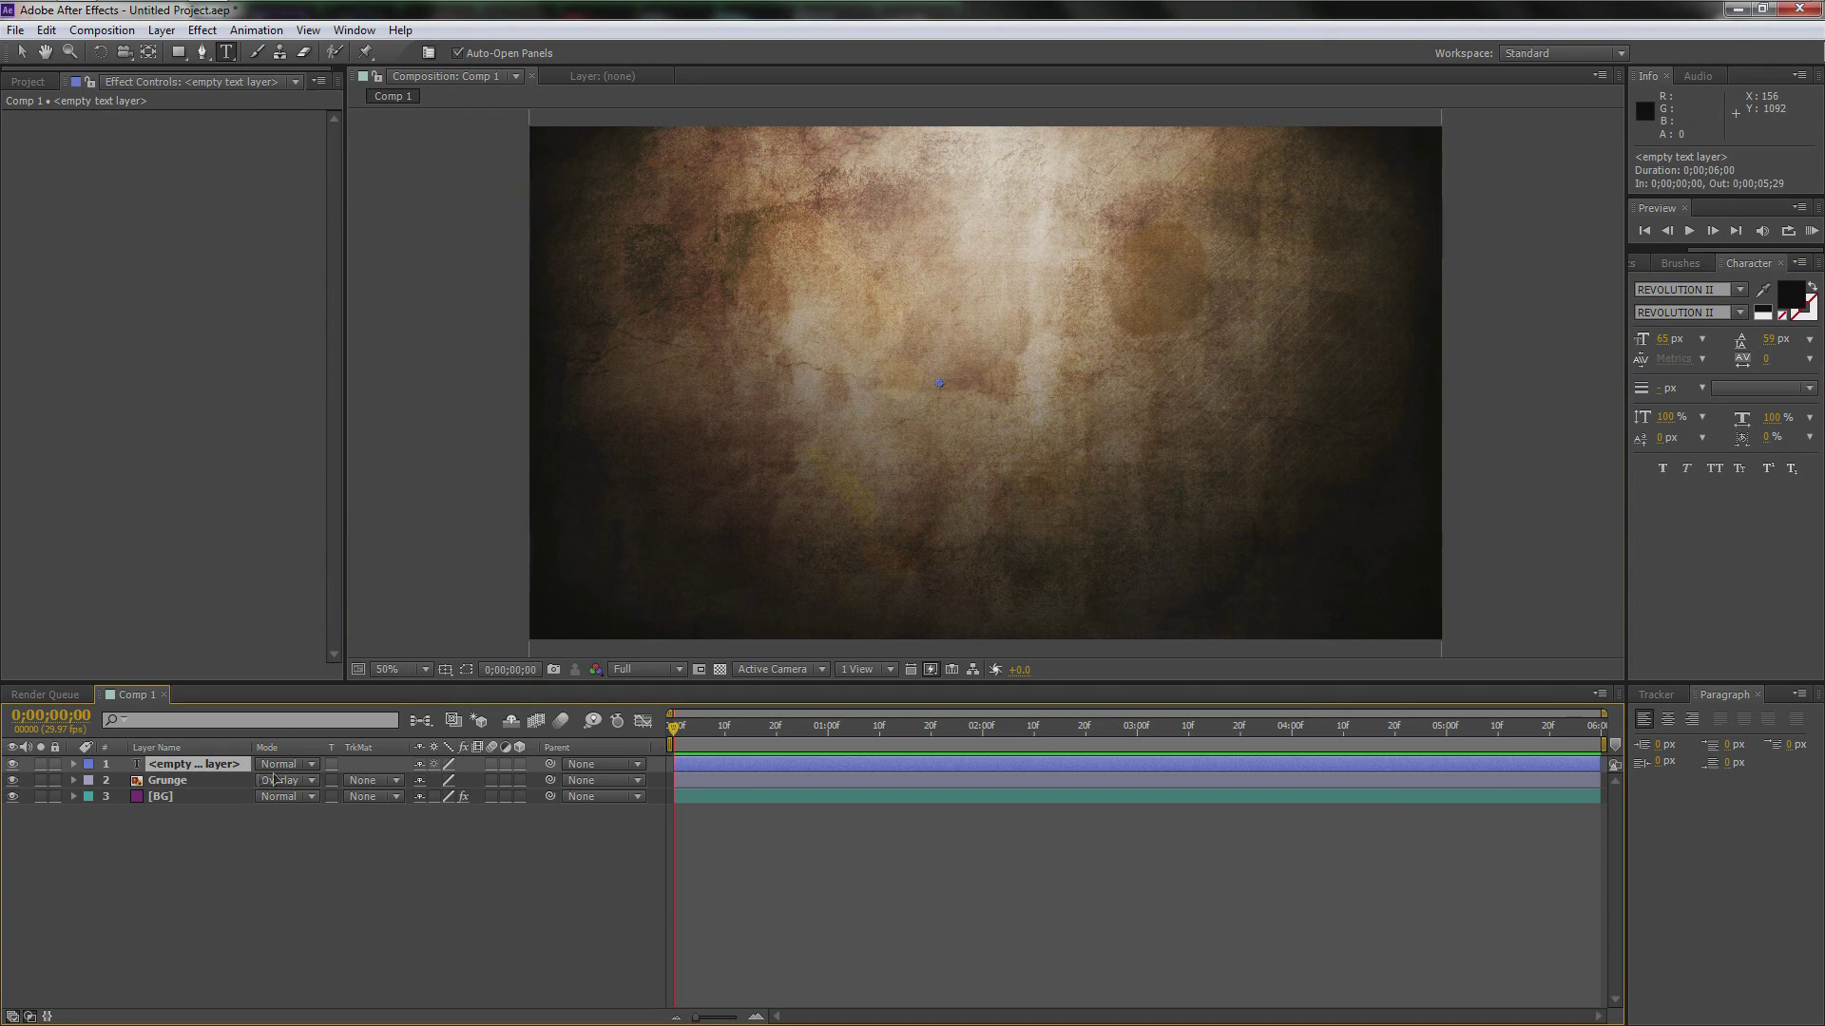
pyautogui.hotkey('ctrl', 'z')
# Step: Create the CHECK IT text layer near centre and set its Scale to 1285%
pyautogui.click(961, 367)
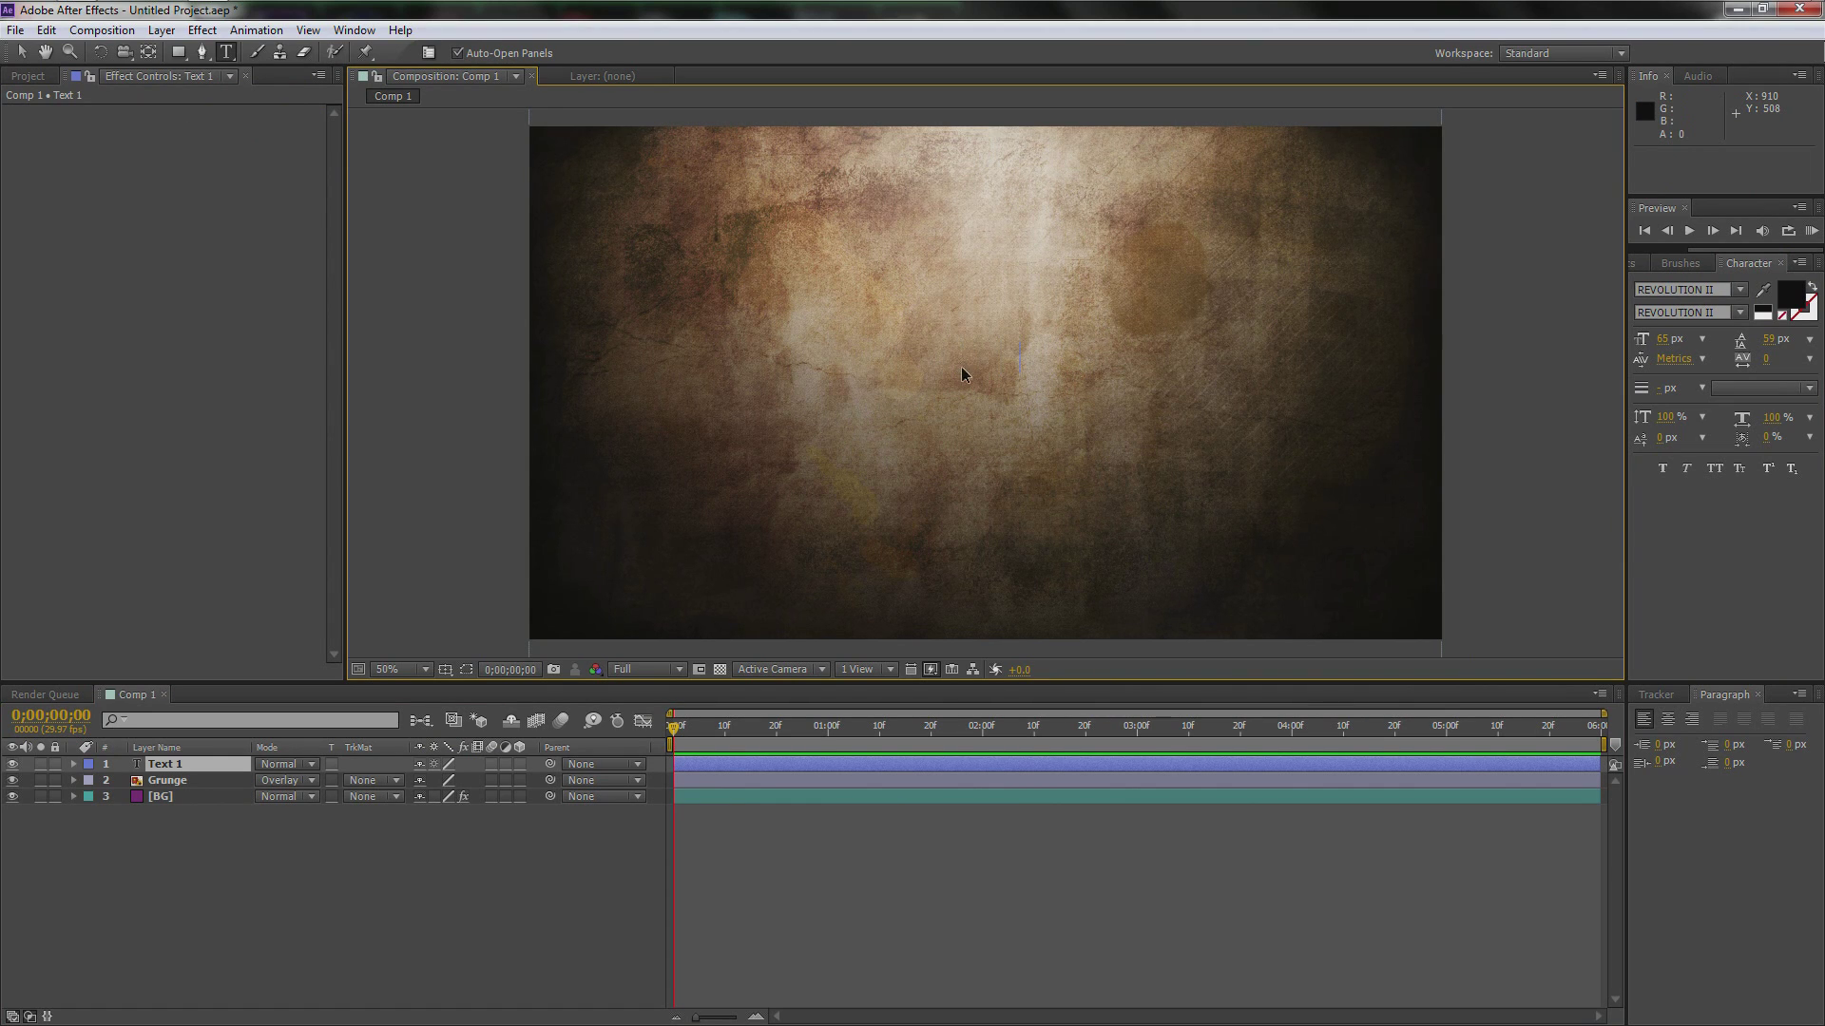
pyautogui.press('KP_Enter')
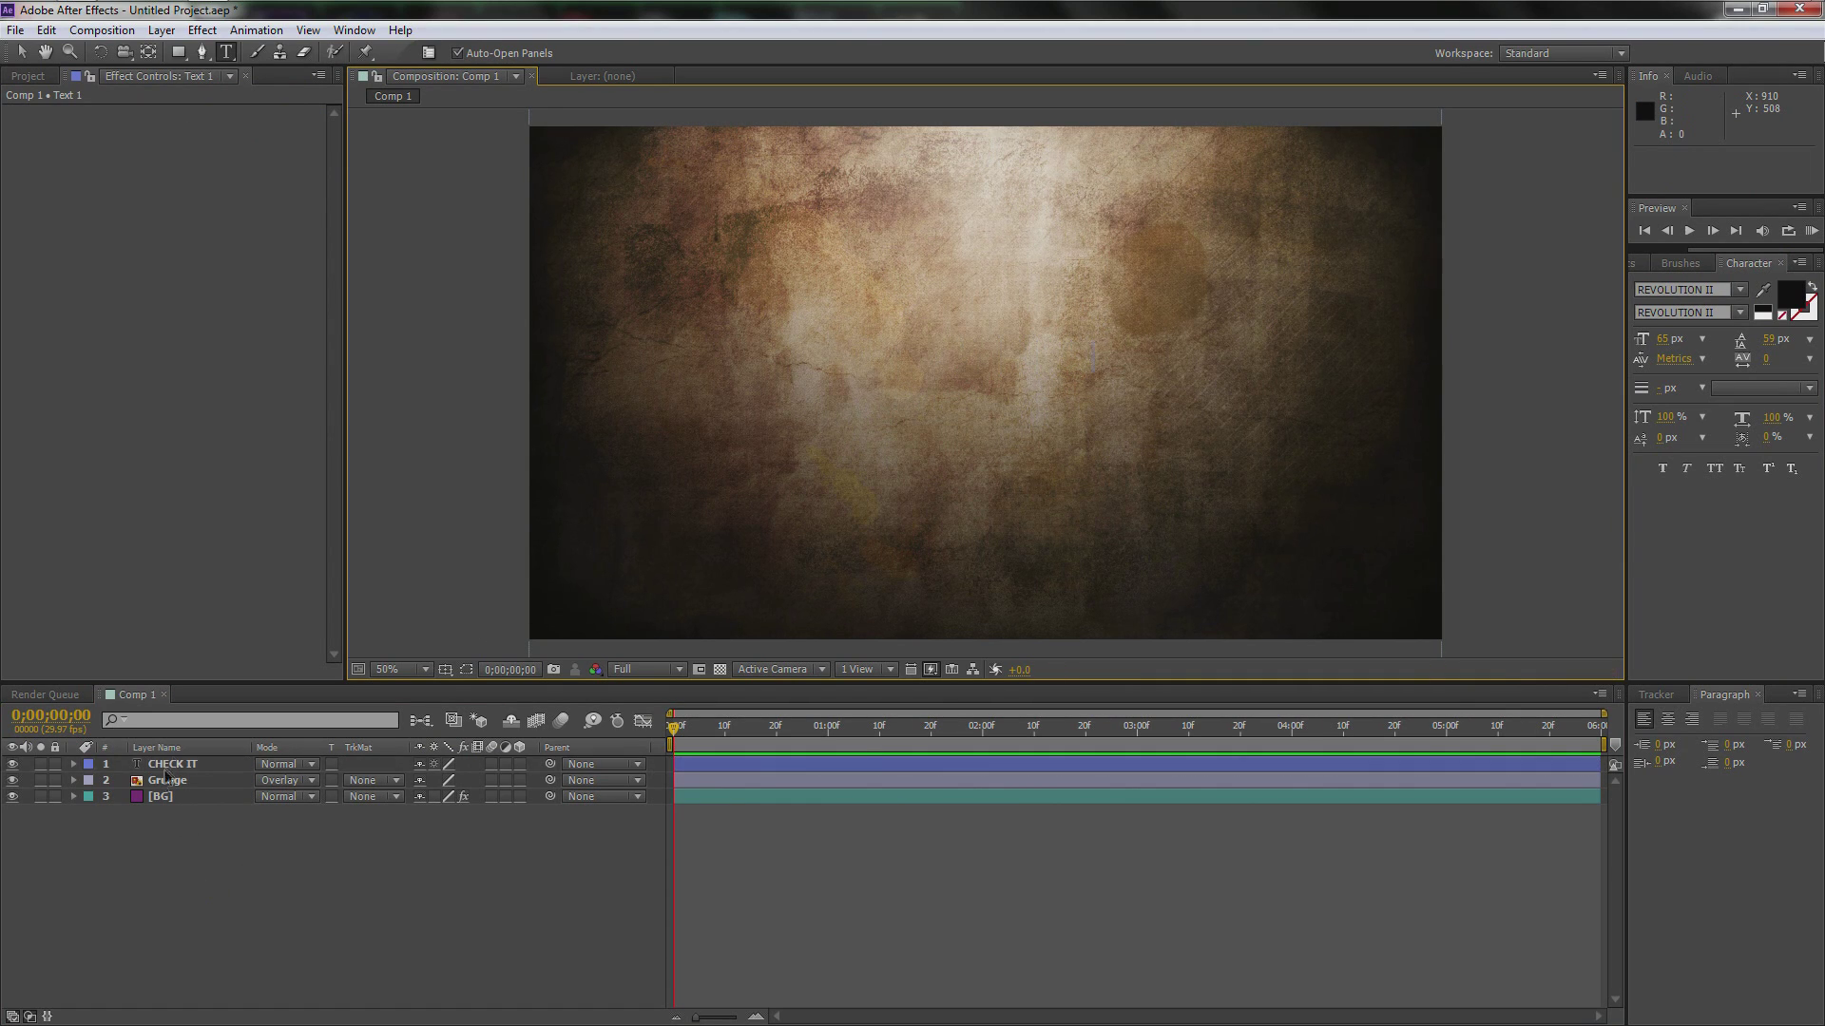
pyautogui.press('s')
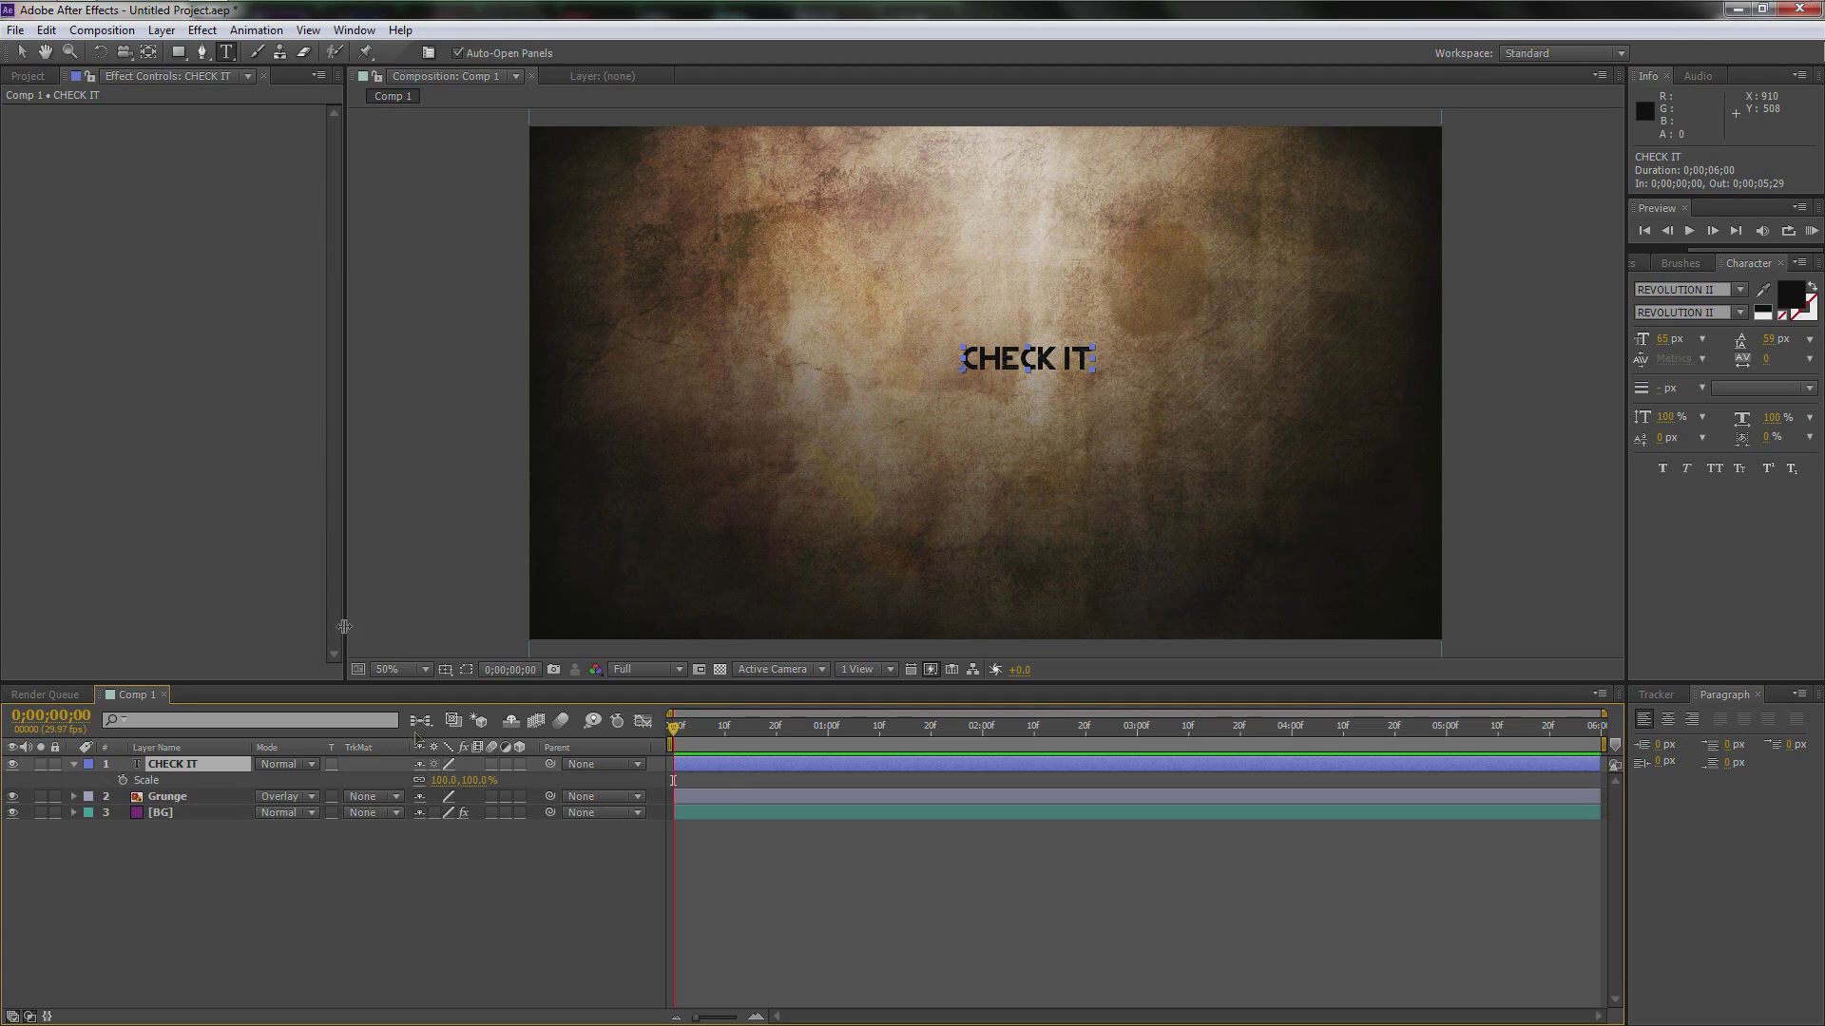
pyautogui.click(461, 781)
pyautogui.write('1285')
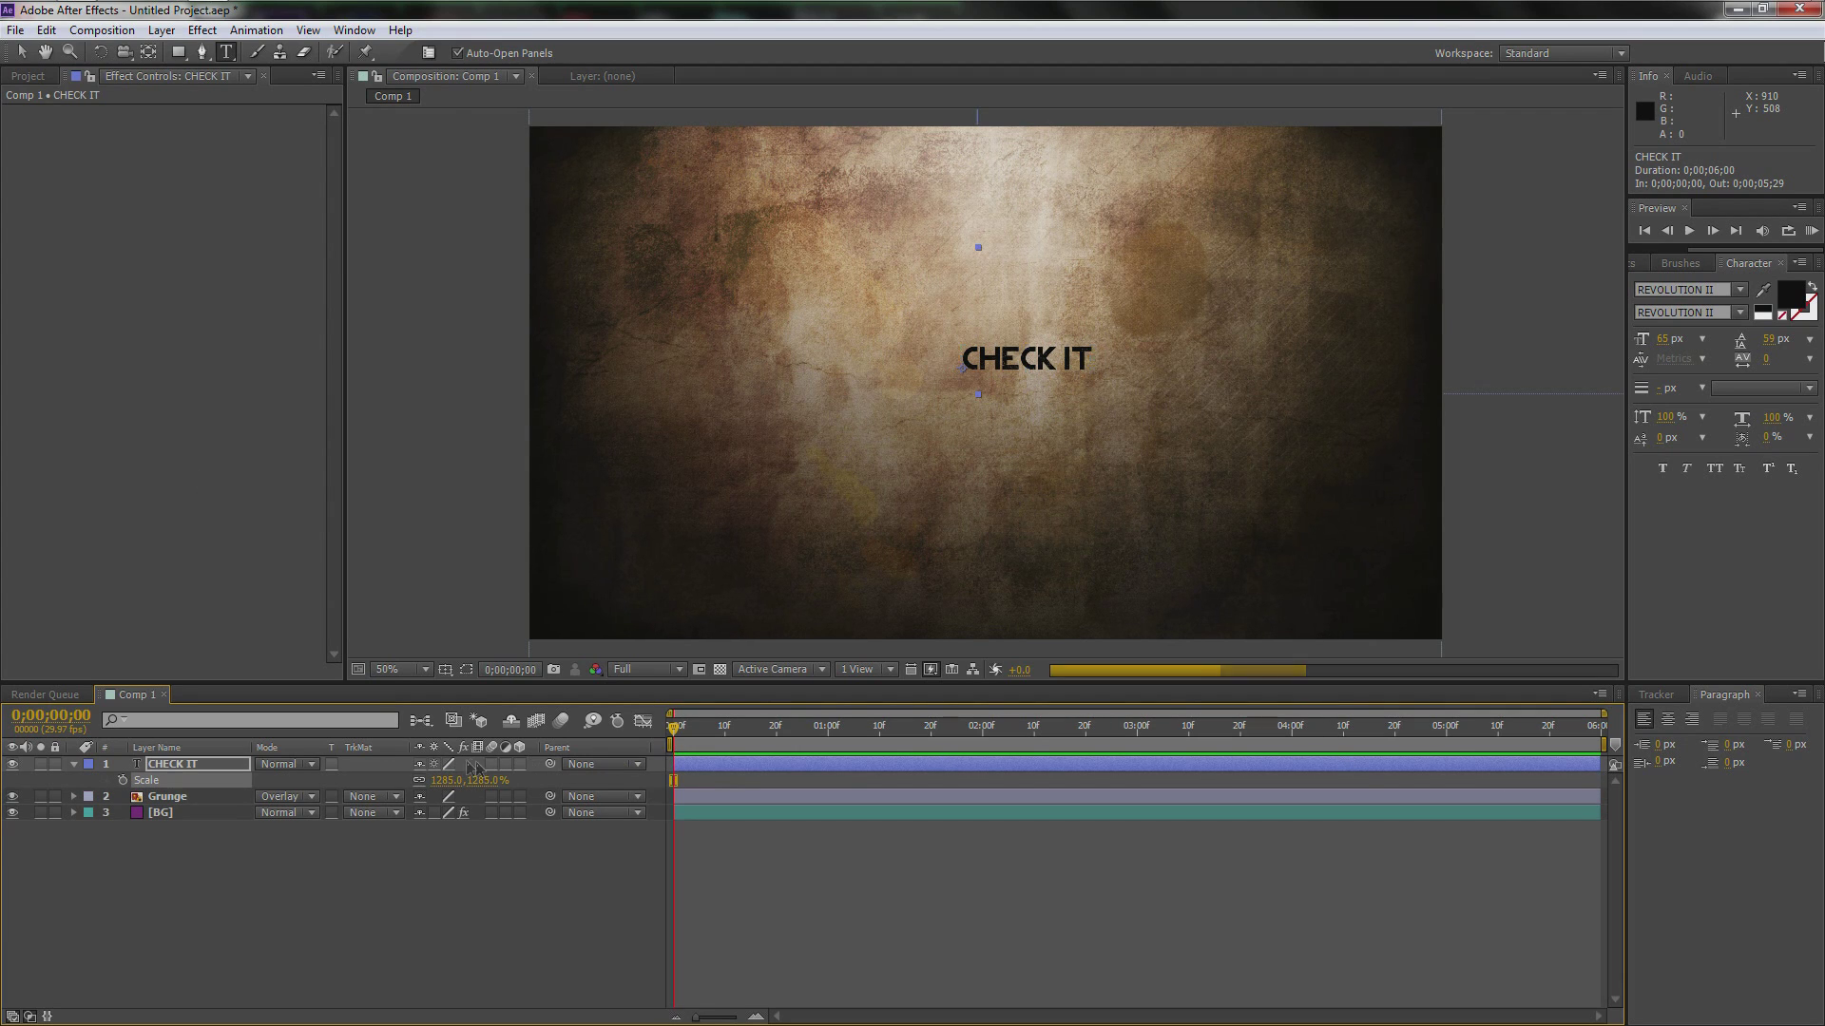
pyautogui.press('Return')
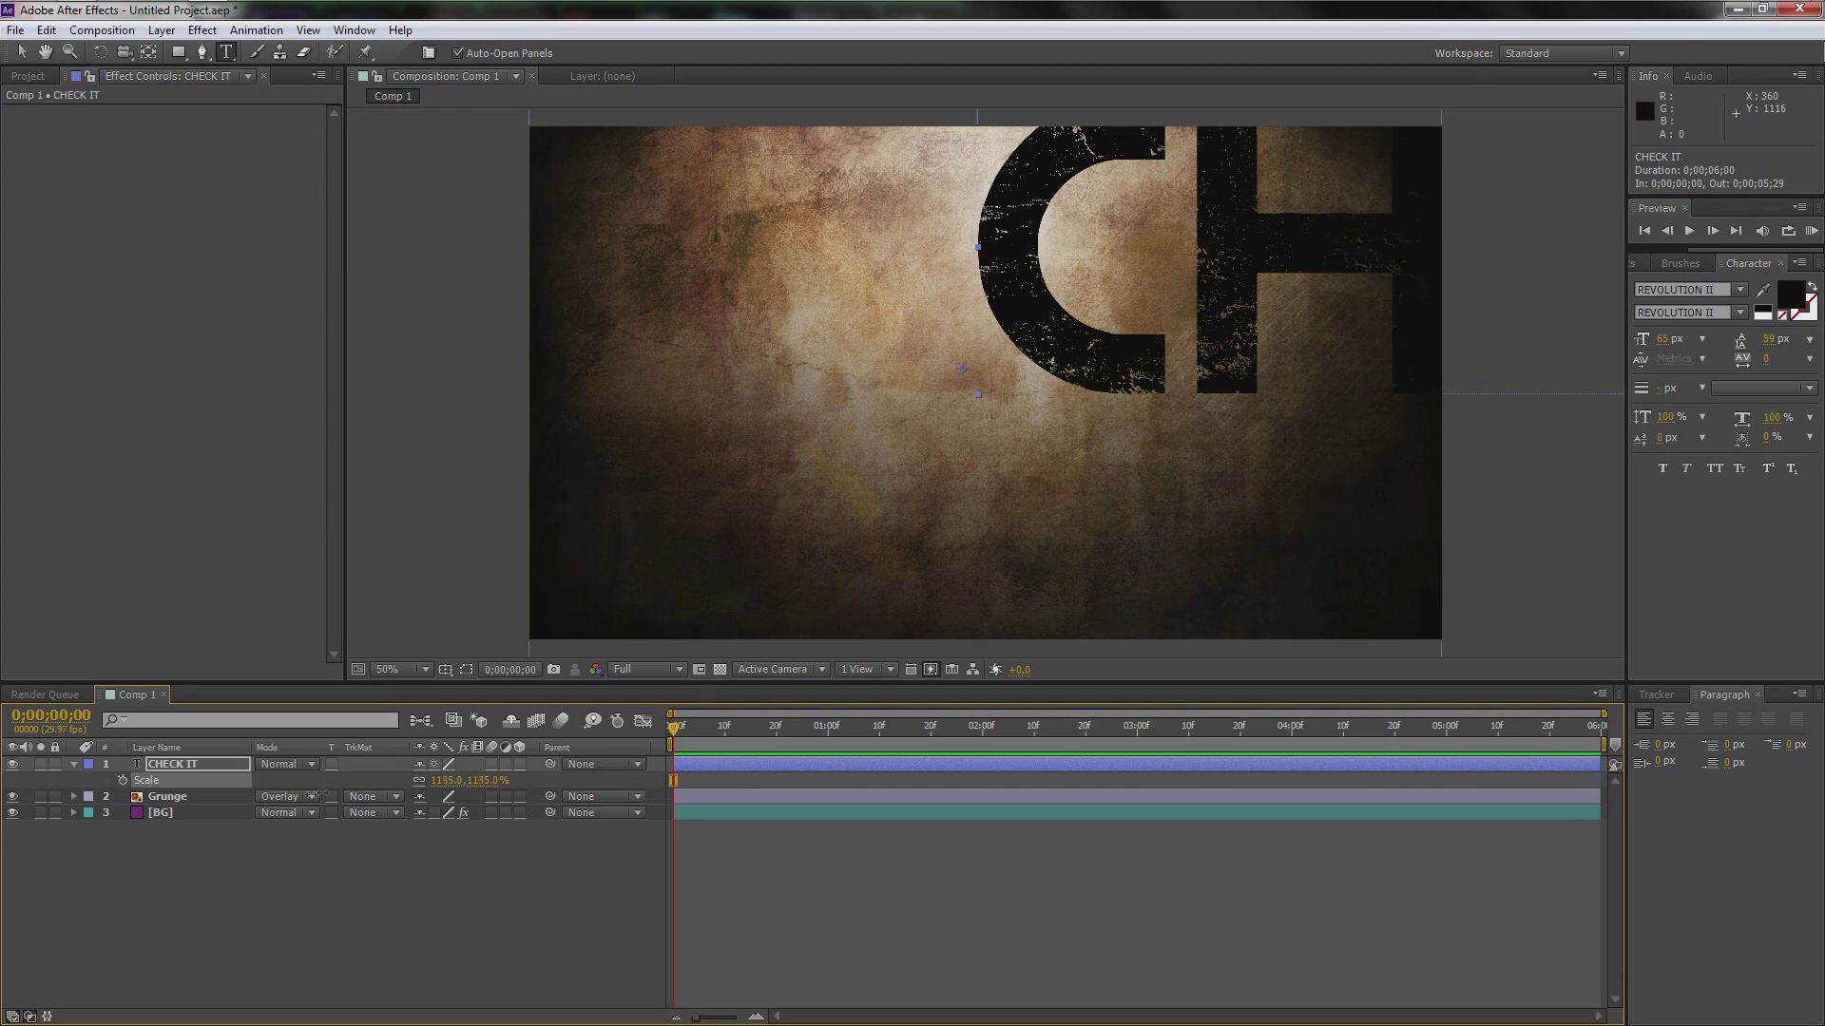
# Step: Reposition the CHECK IT text and shrink its Scale to 580%
pyautogui.click(21, 51)
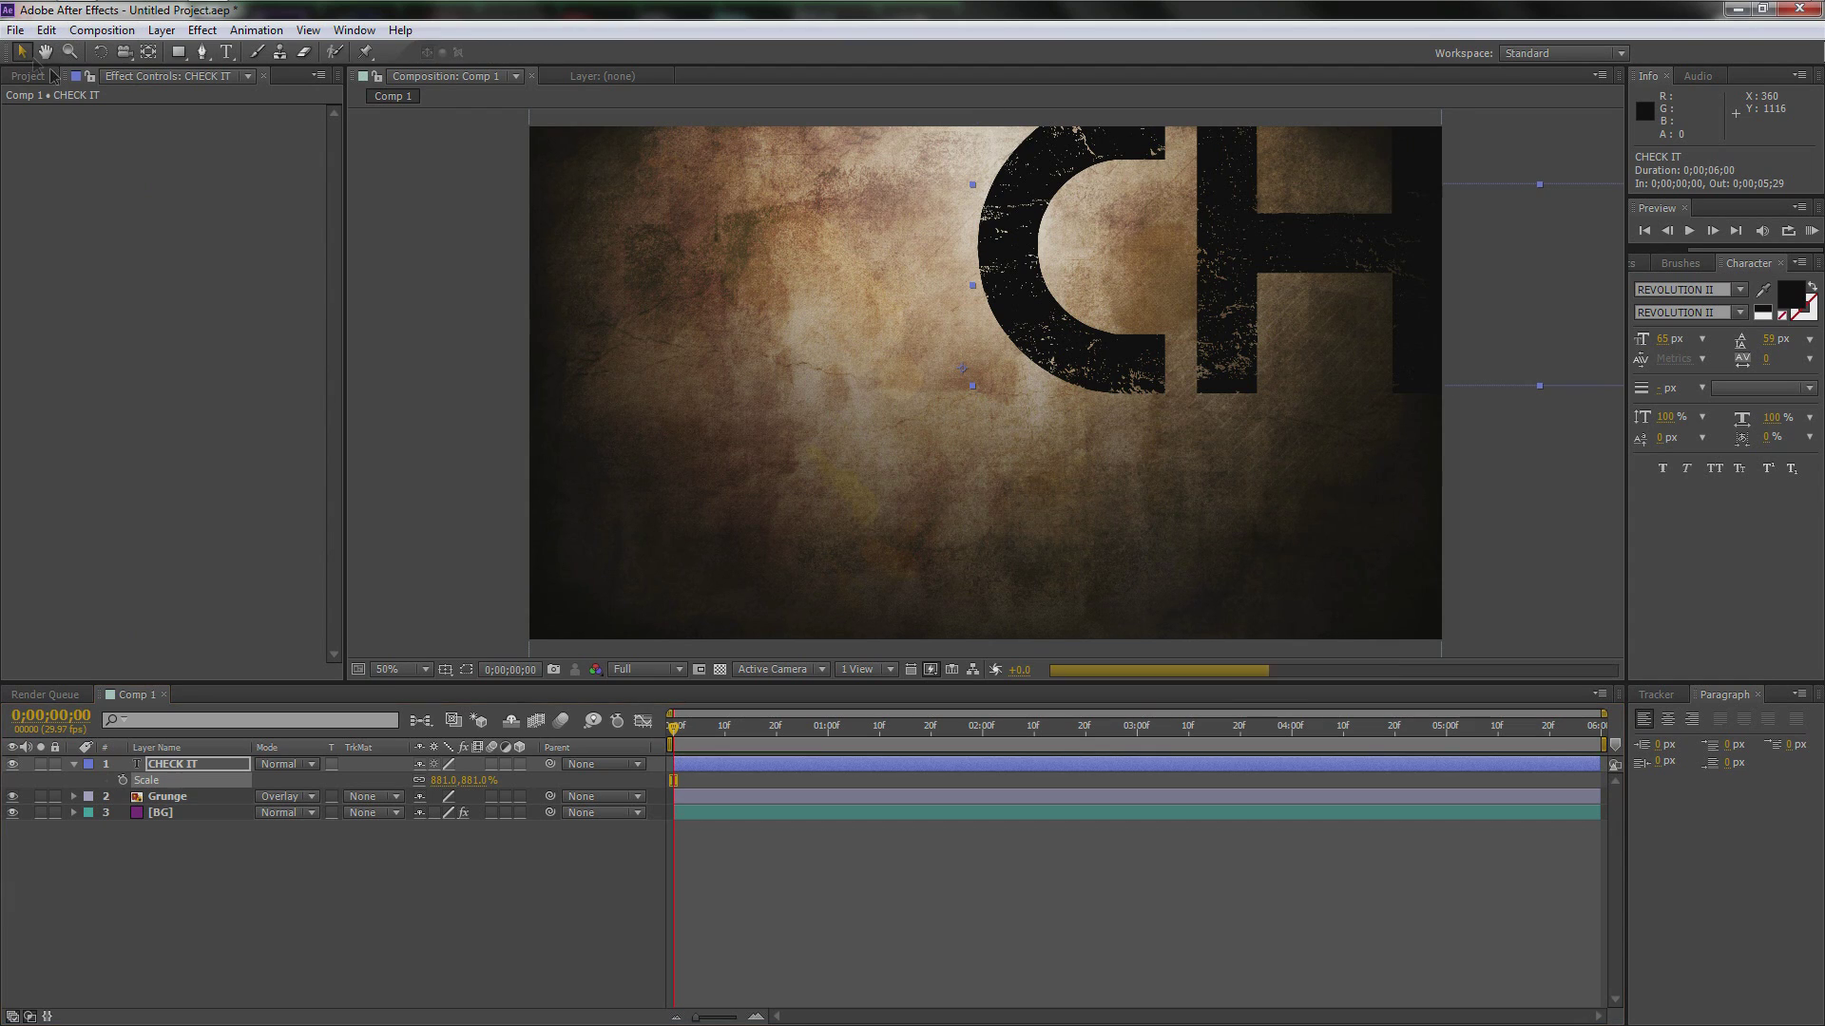
pyautogui.moveTo(1095, 321); pyautogui.dragTo(724, 398)
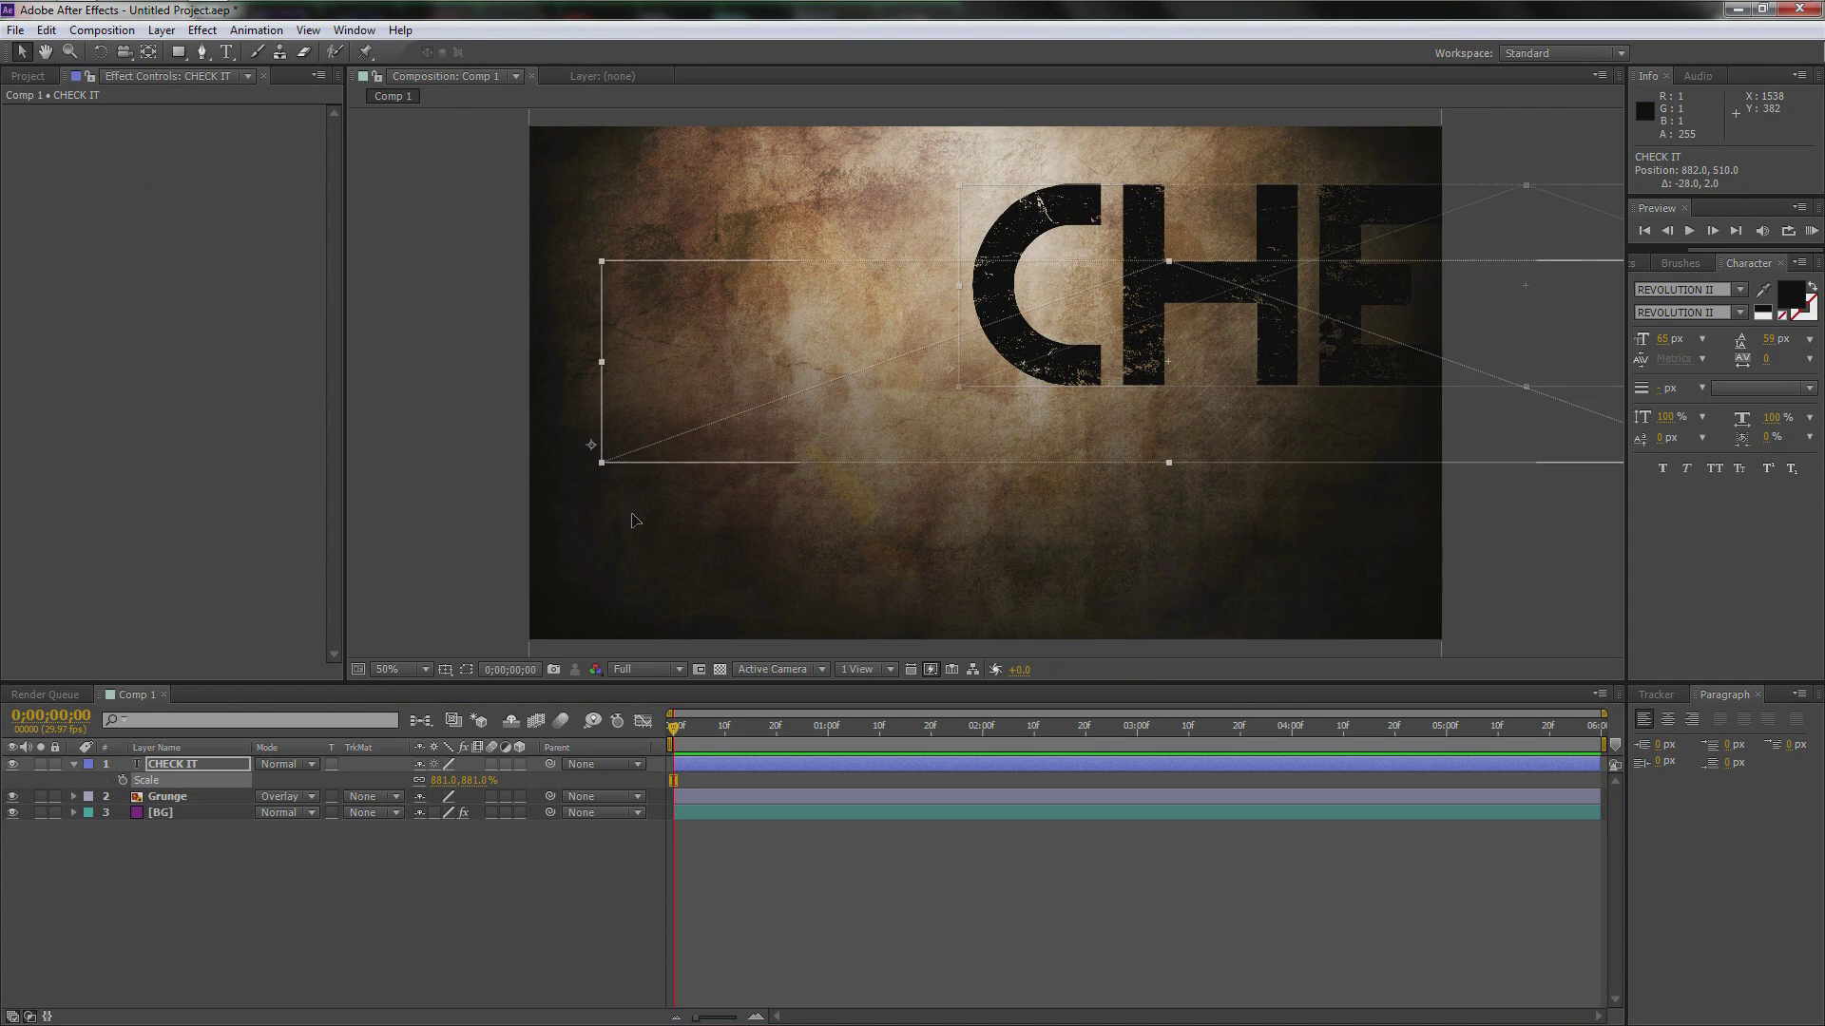
pyautogui.moveTo(439, 789); pyautogui.dragTo(287, 783)
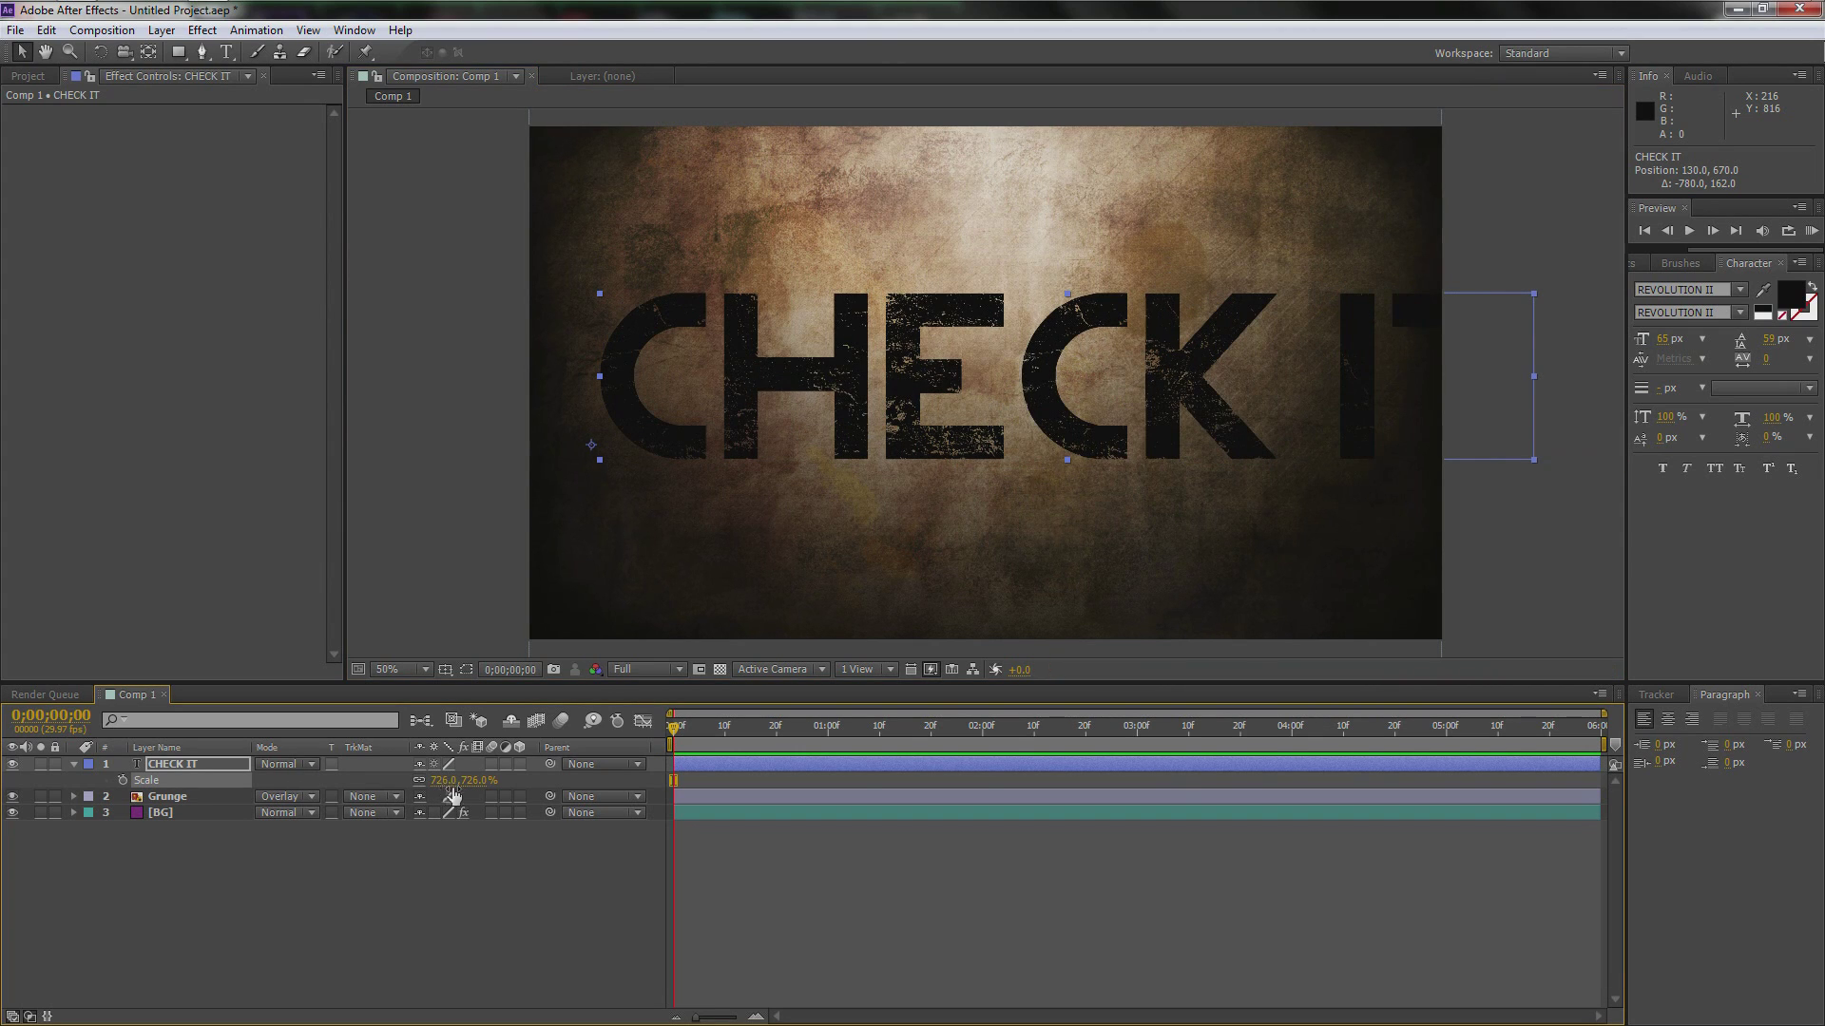
pyautogui.moveTo(405, 792); pyautogui.dragTo(406, 787)
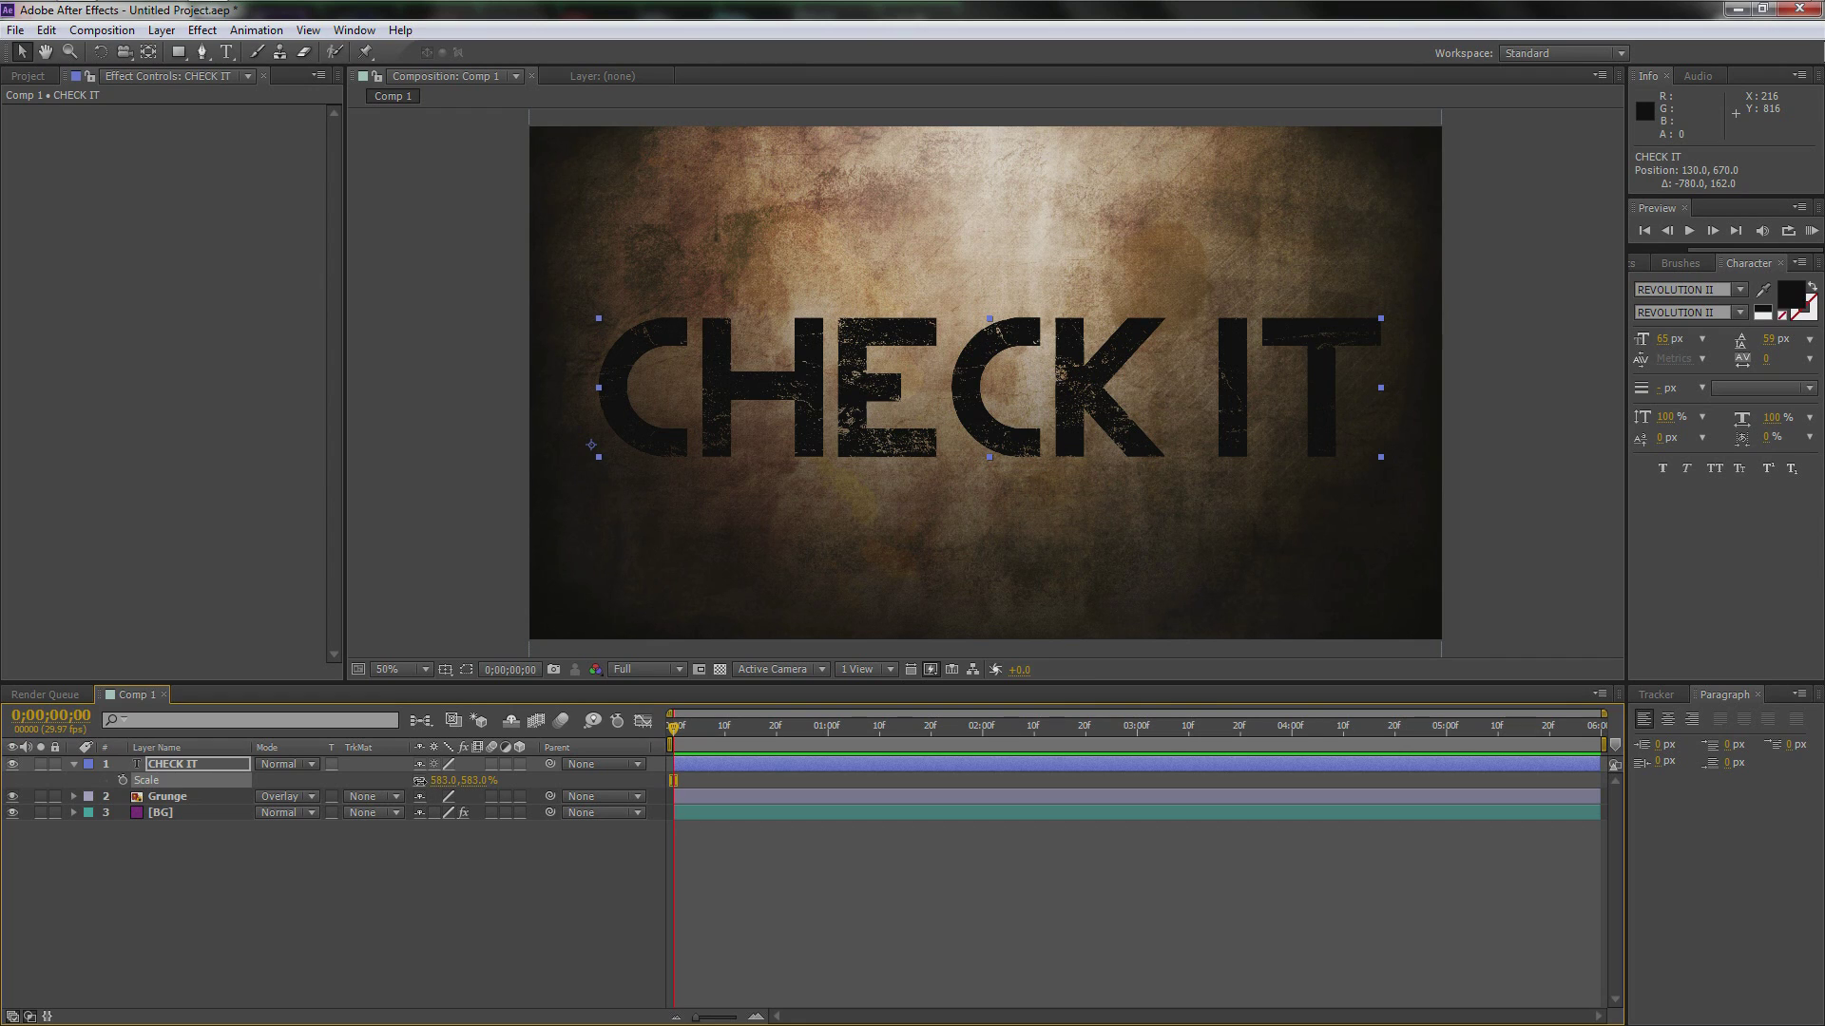
pyautogui.click(437, 785)
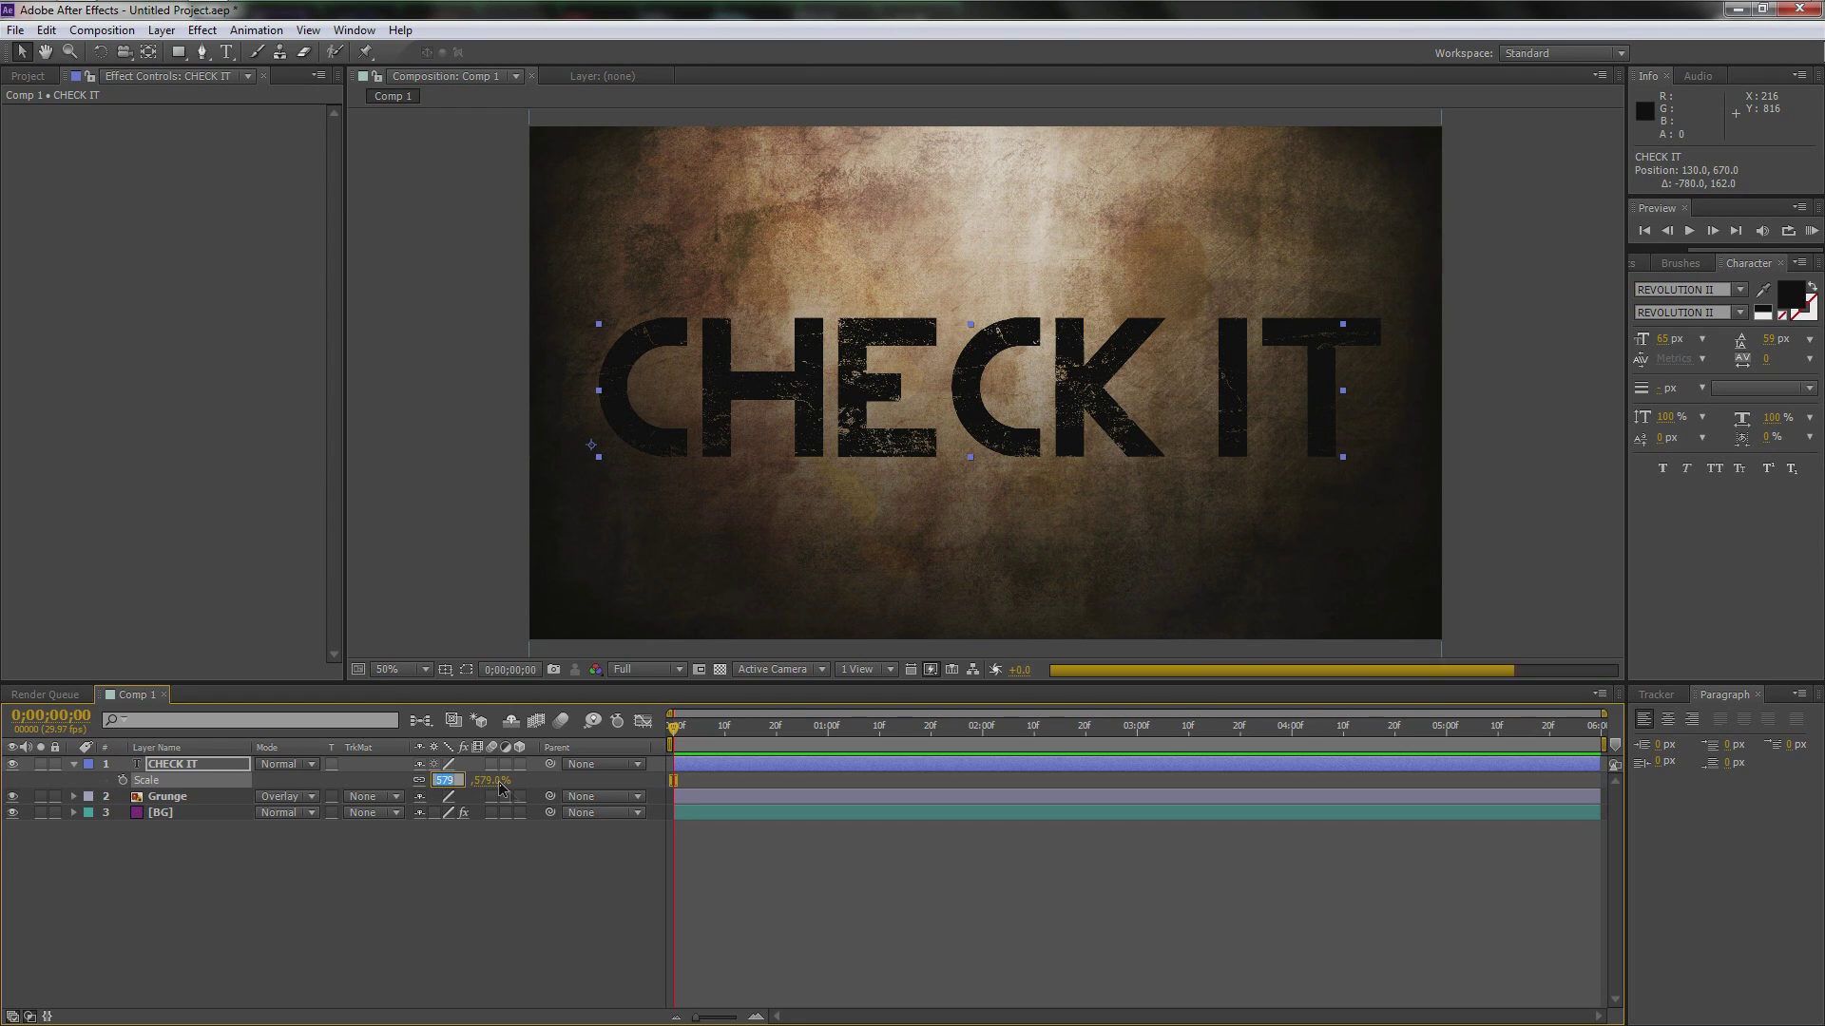
pyautogui.write('580')
pyautogui.press('Return')
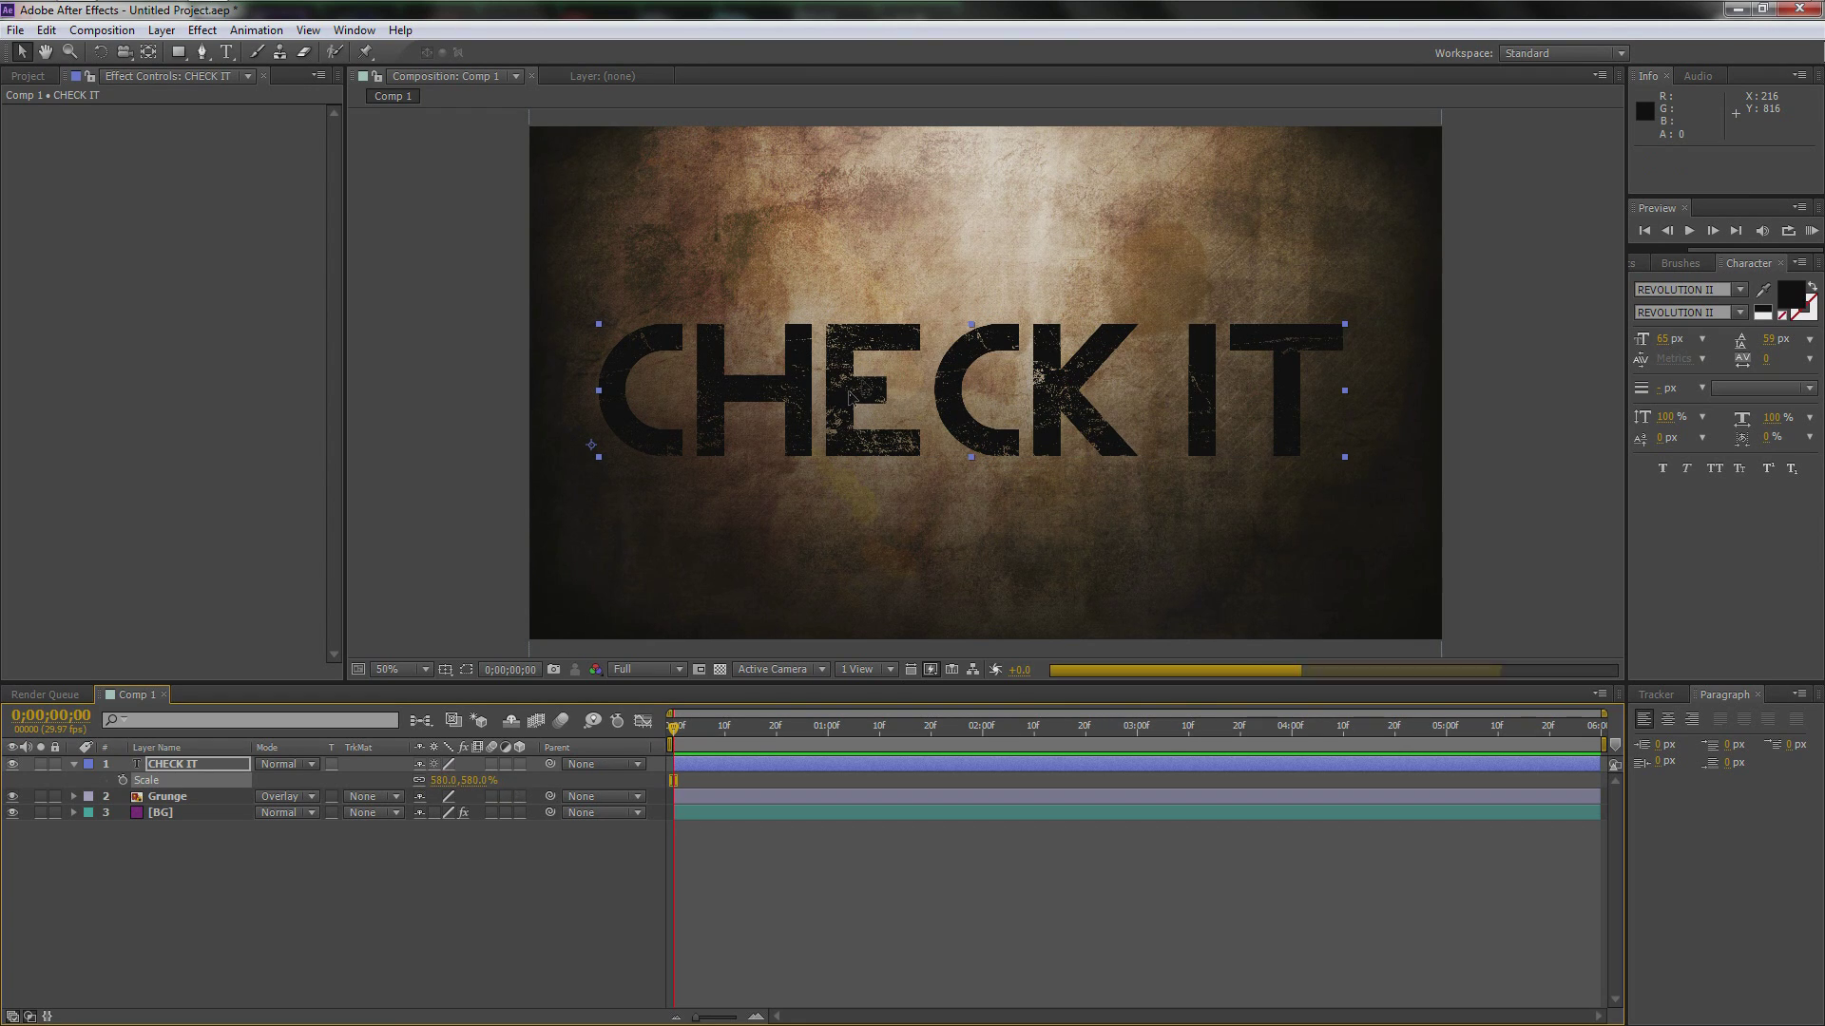
# Step: Nudge the CHECK IT layer one pixel right to centre it
pyautogui.click(178, 766)
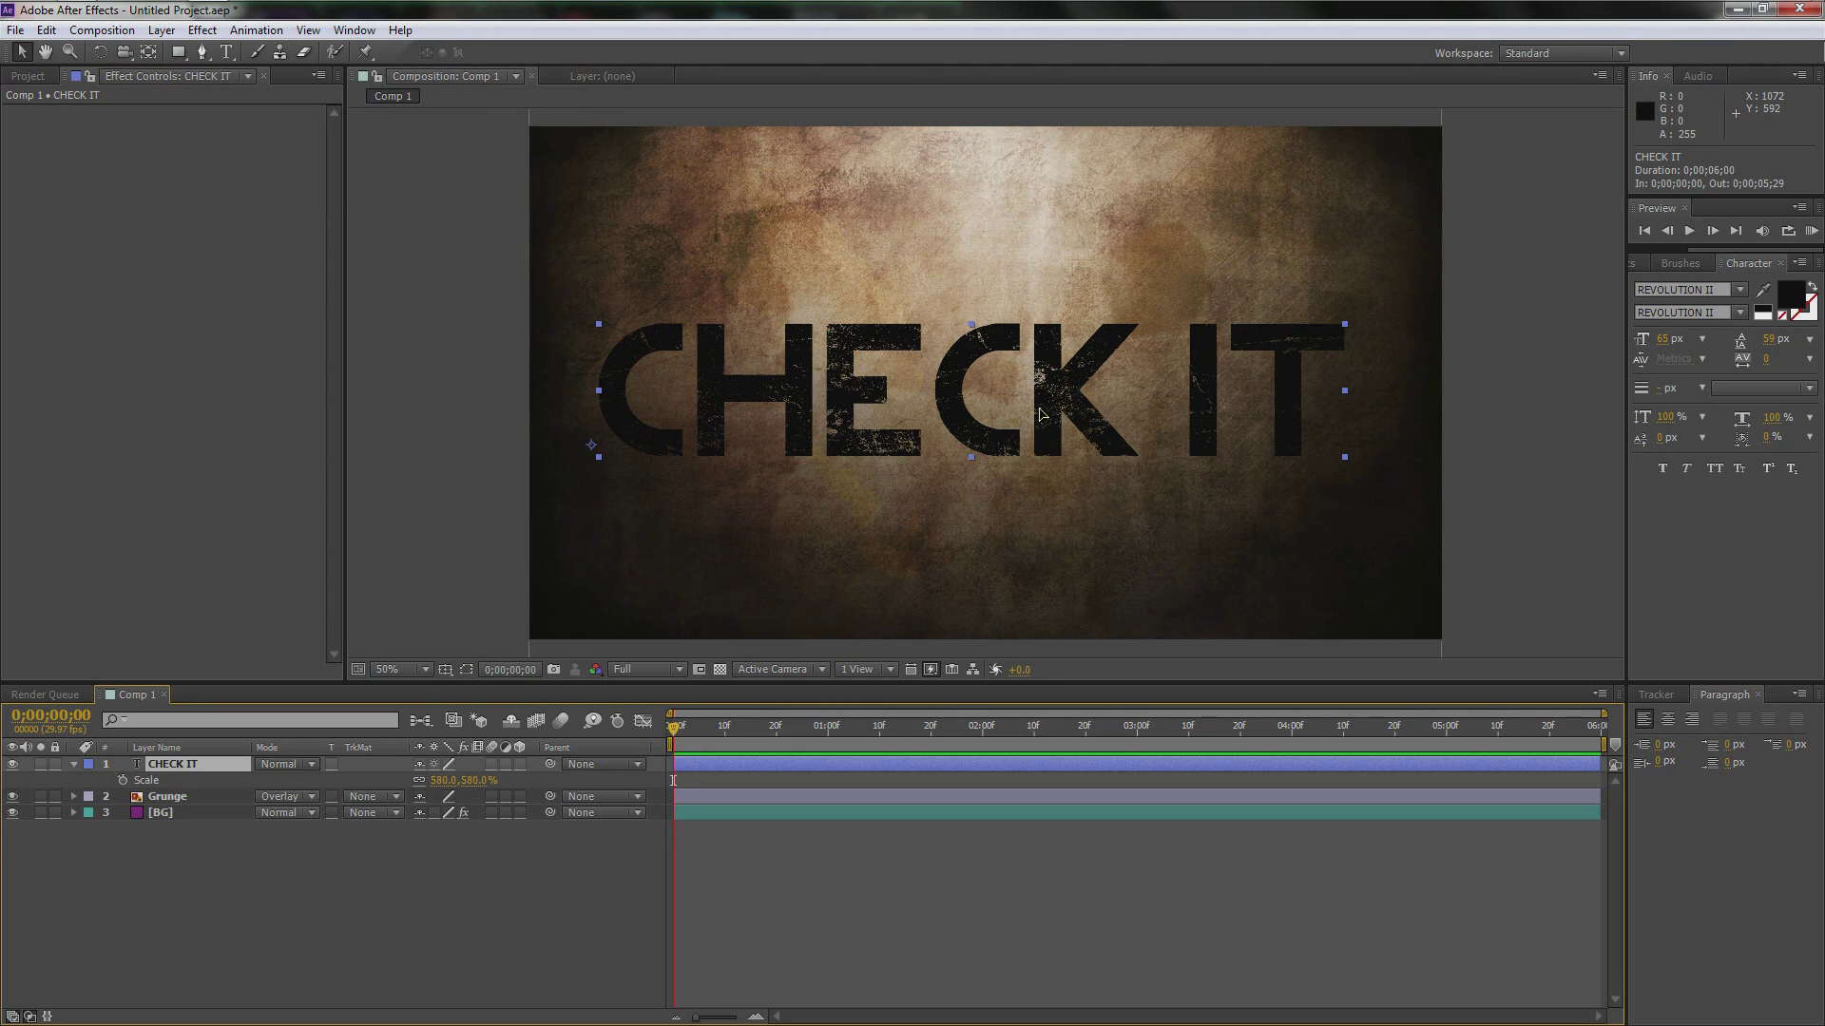
pyautogui.press('Right')
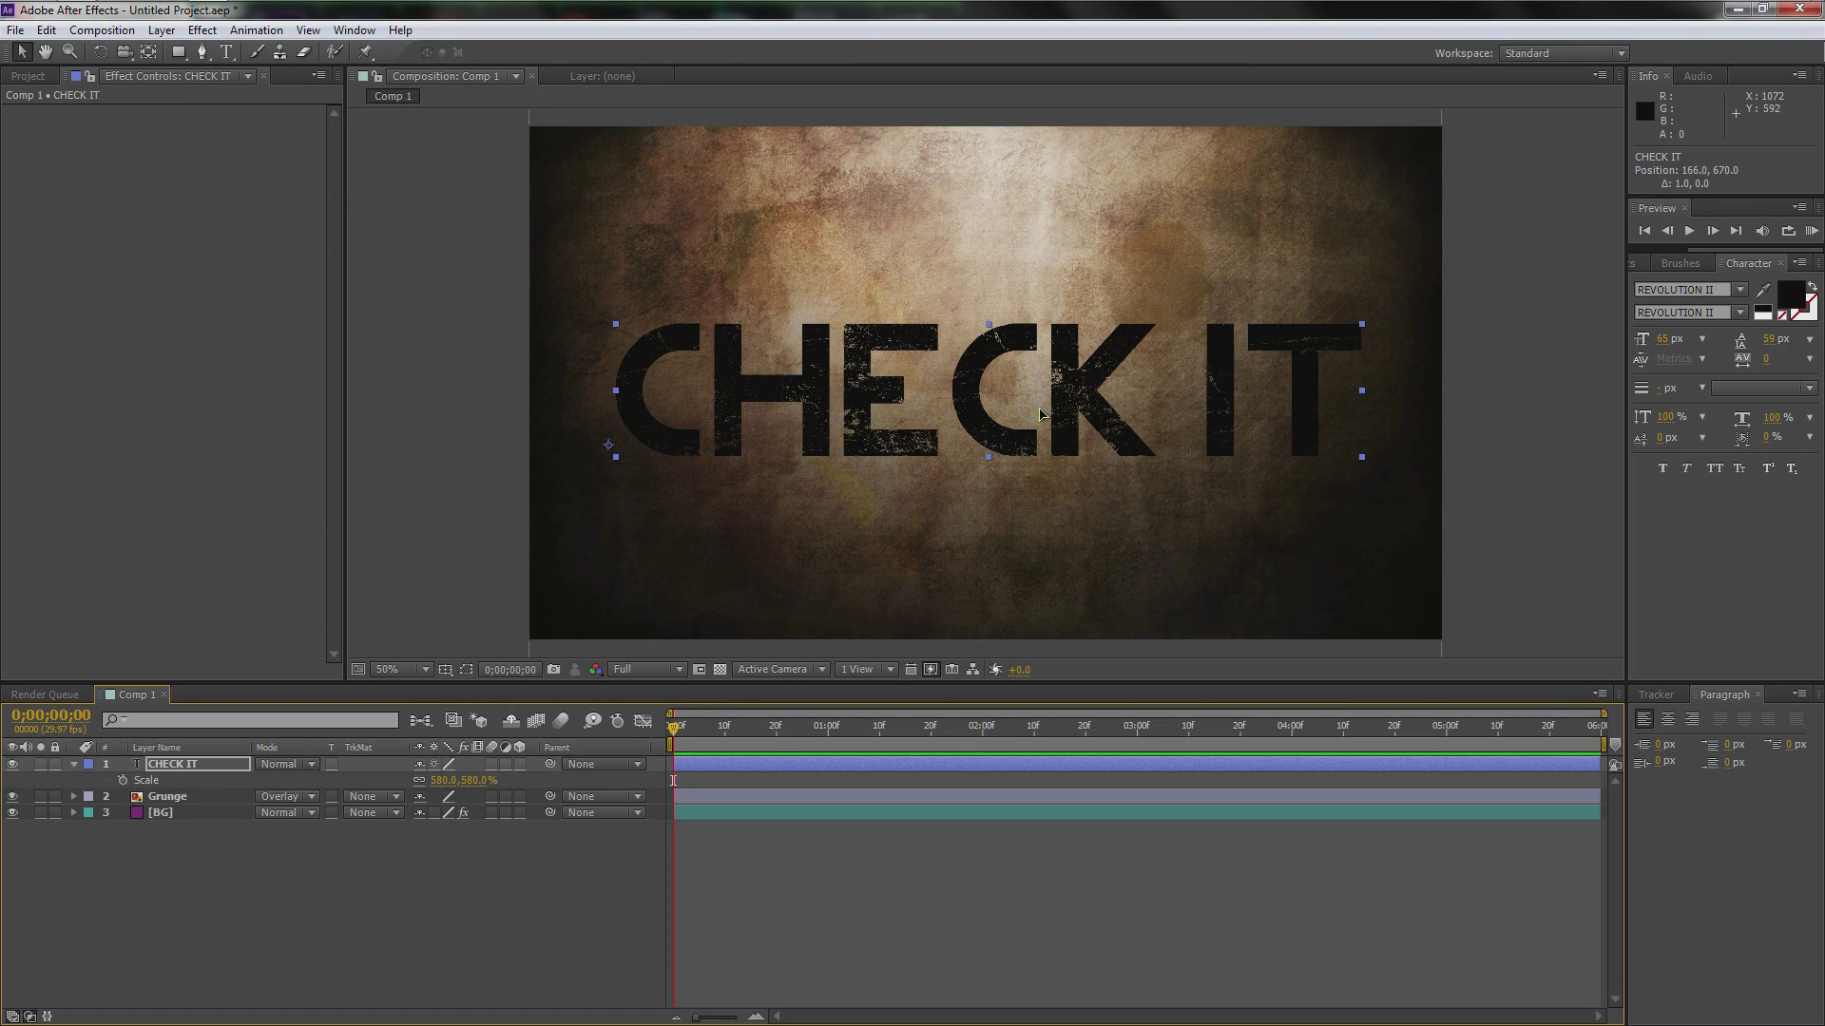
pyautogui.click(214, 860)
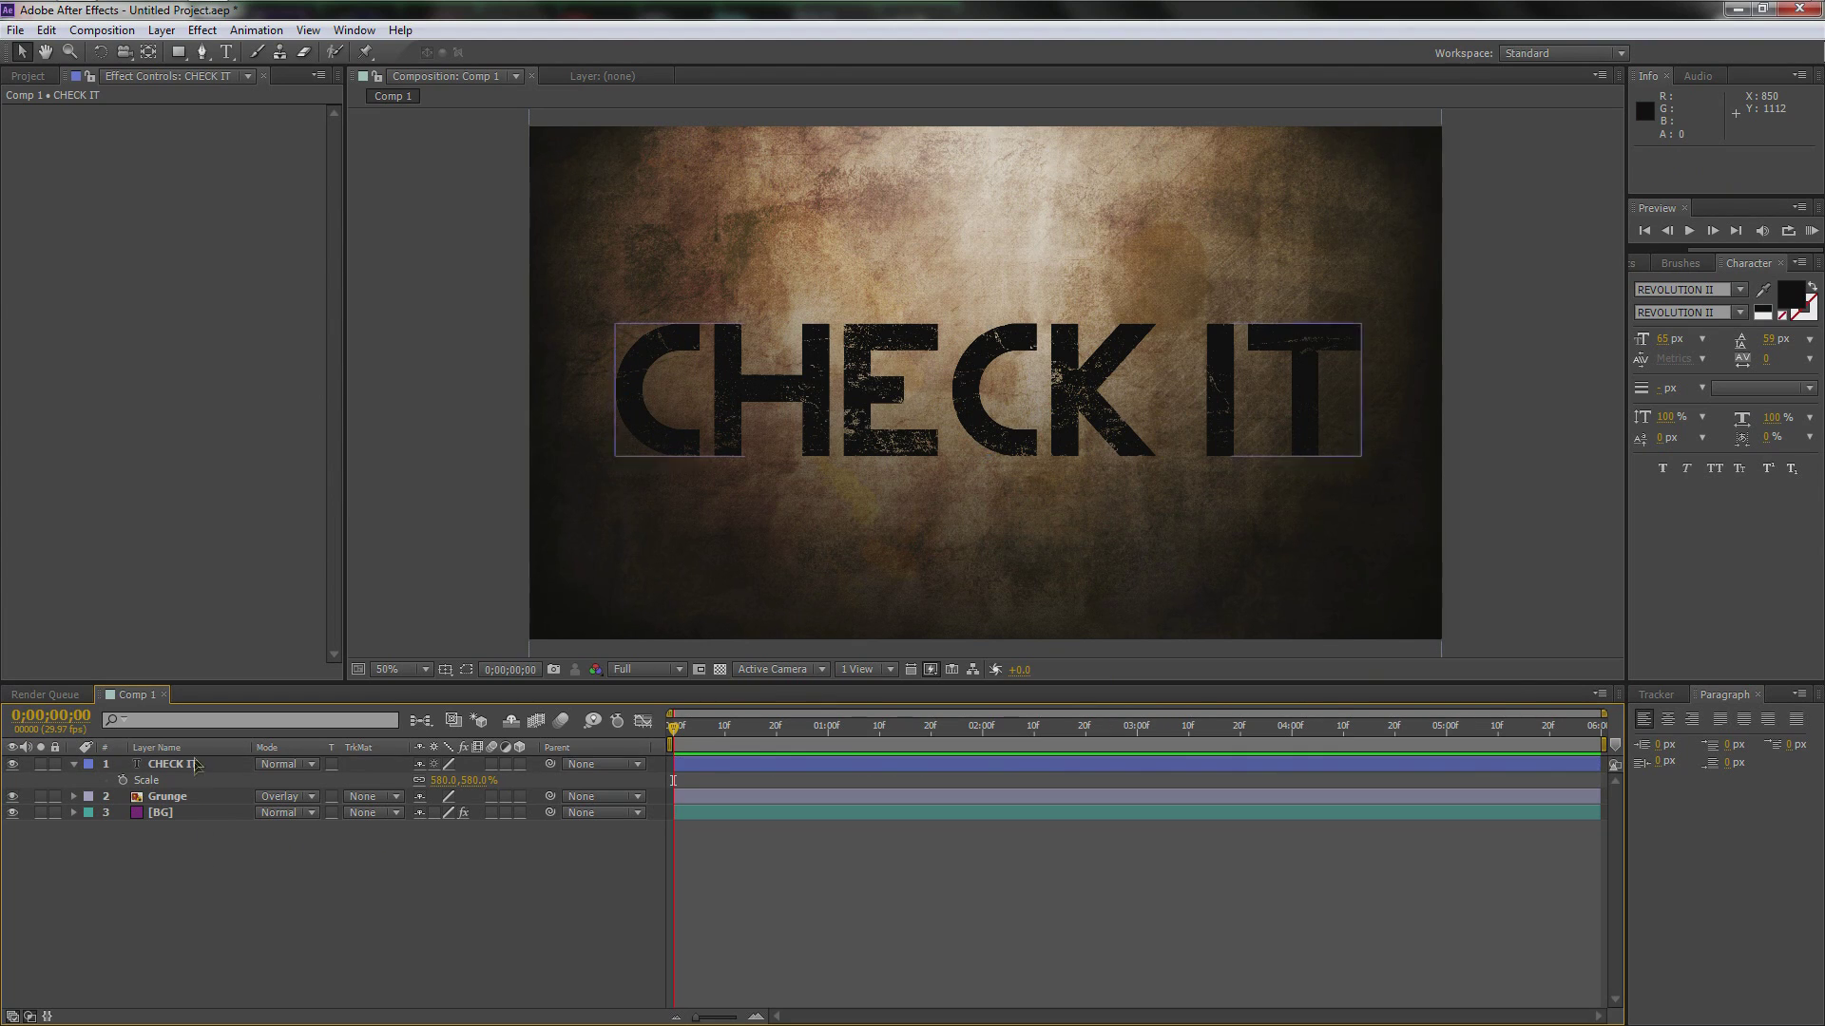
pyautogui.click(195, 764)
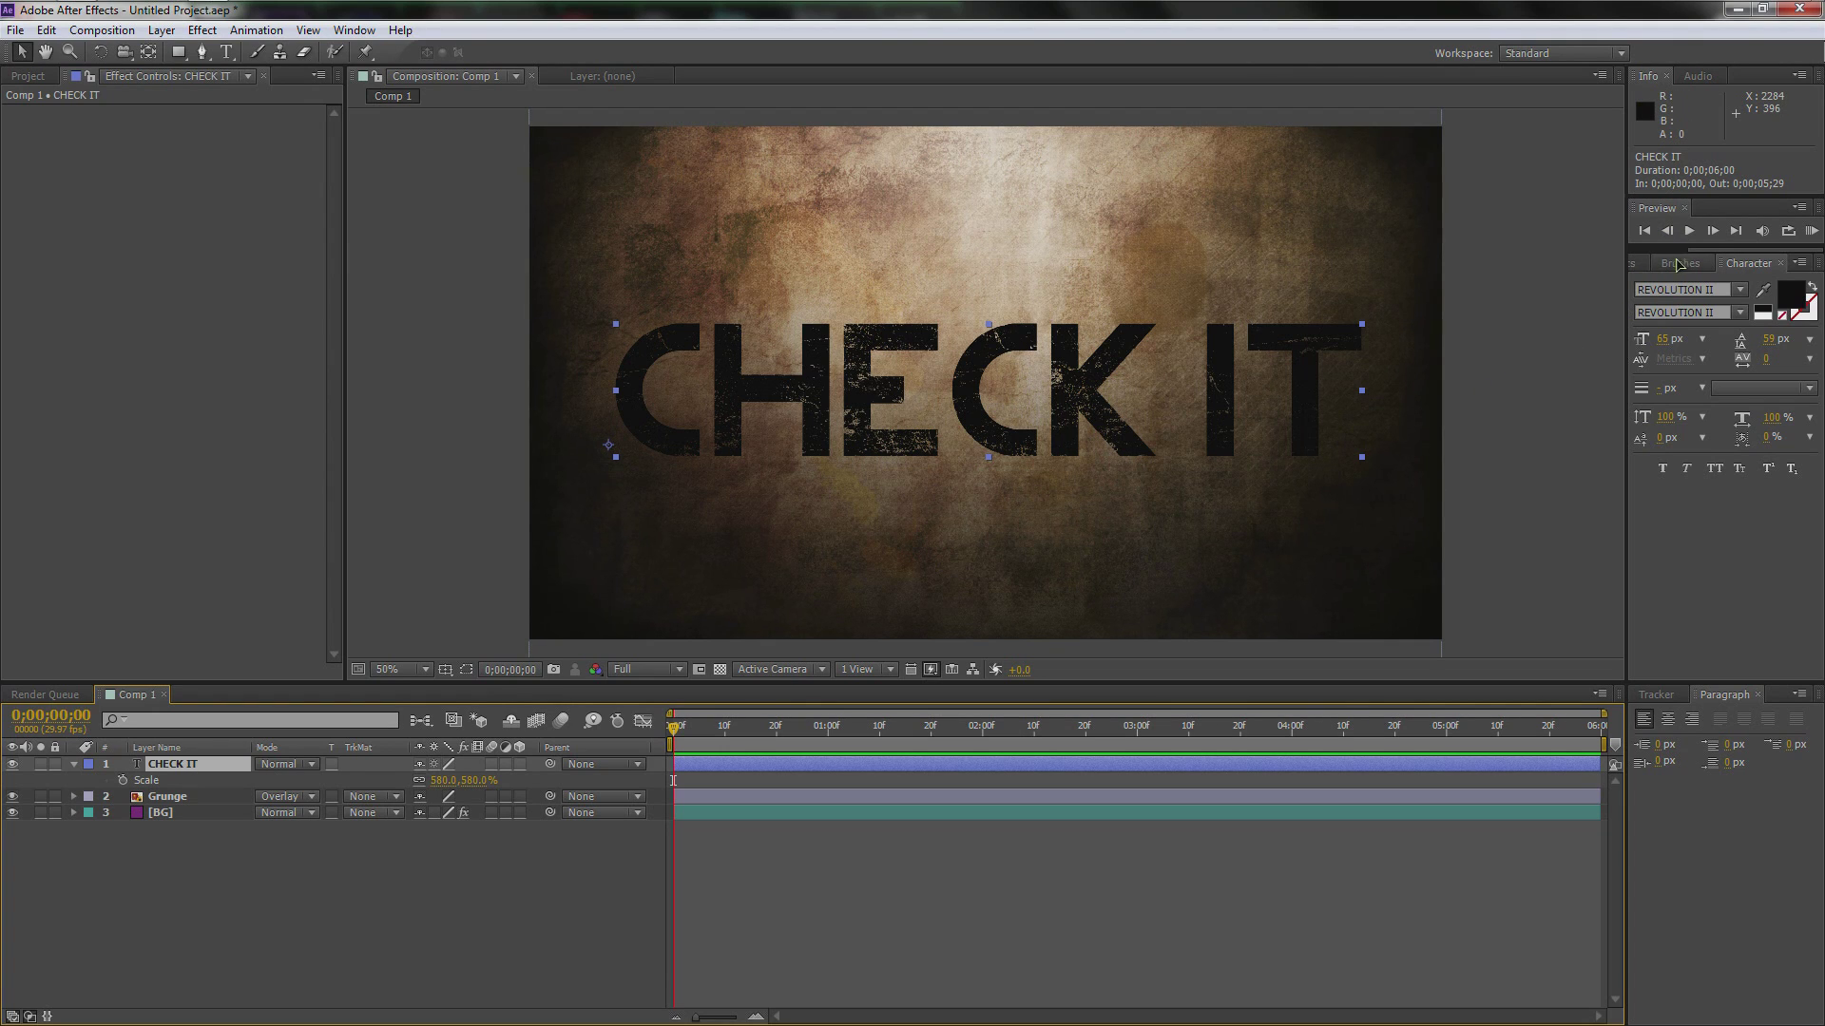
pyautogui.click(1637, 264)
# Step: Apply a radial Ramp to CHECK IT with a dark grey 525252 start colour
pyautogui.moveTo(1691, 320); pyautogui.dragTo(194, 768)
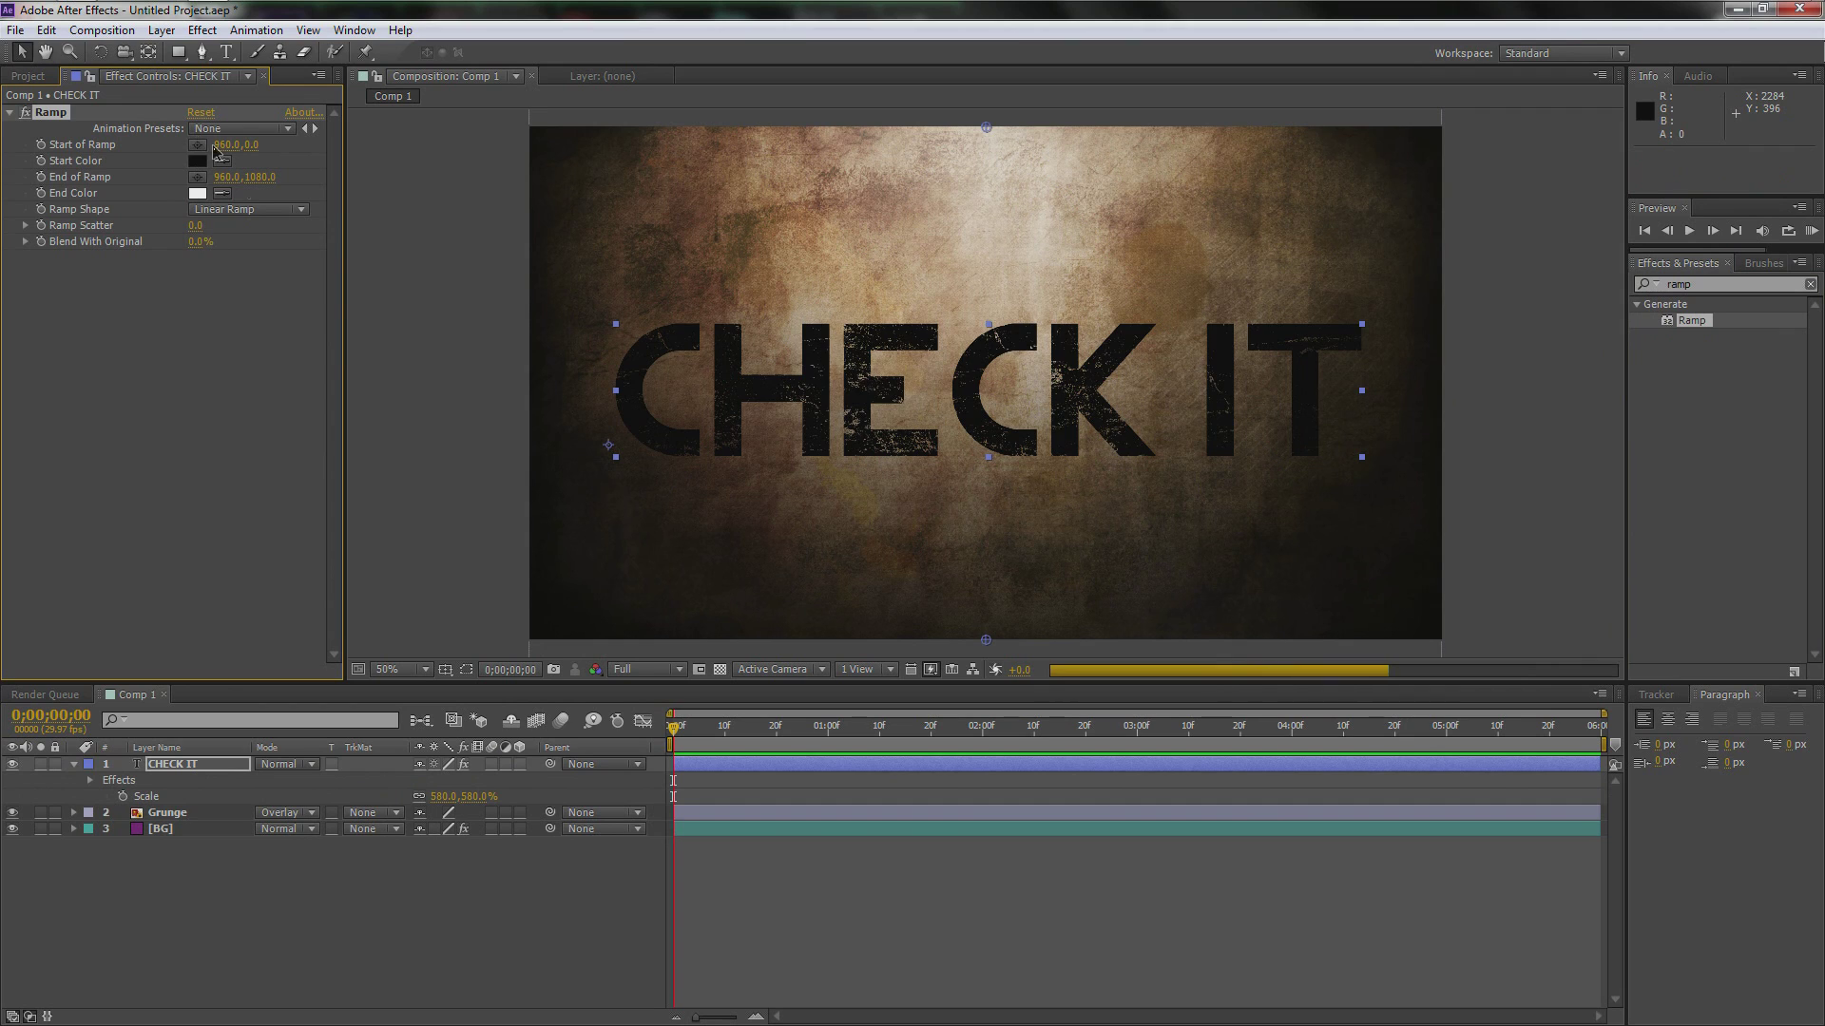
pyautogui.click(198, 161)
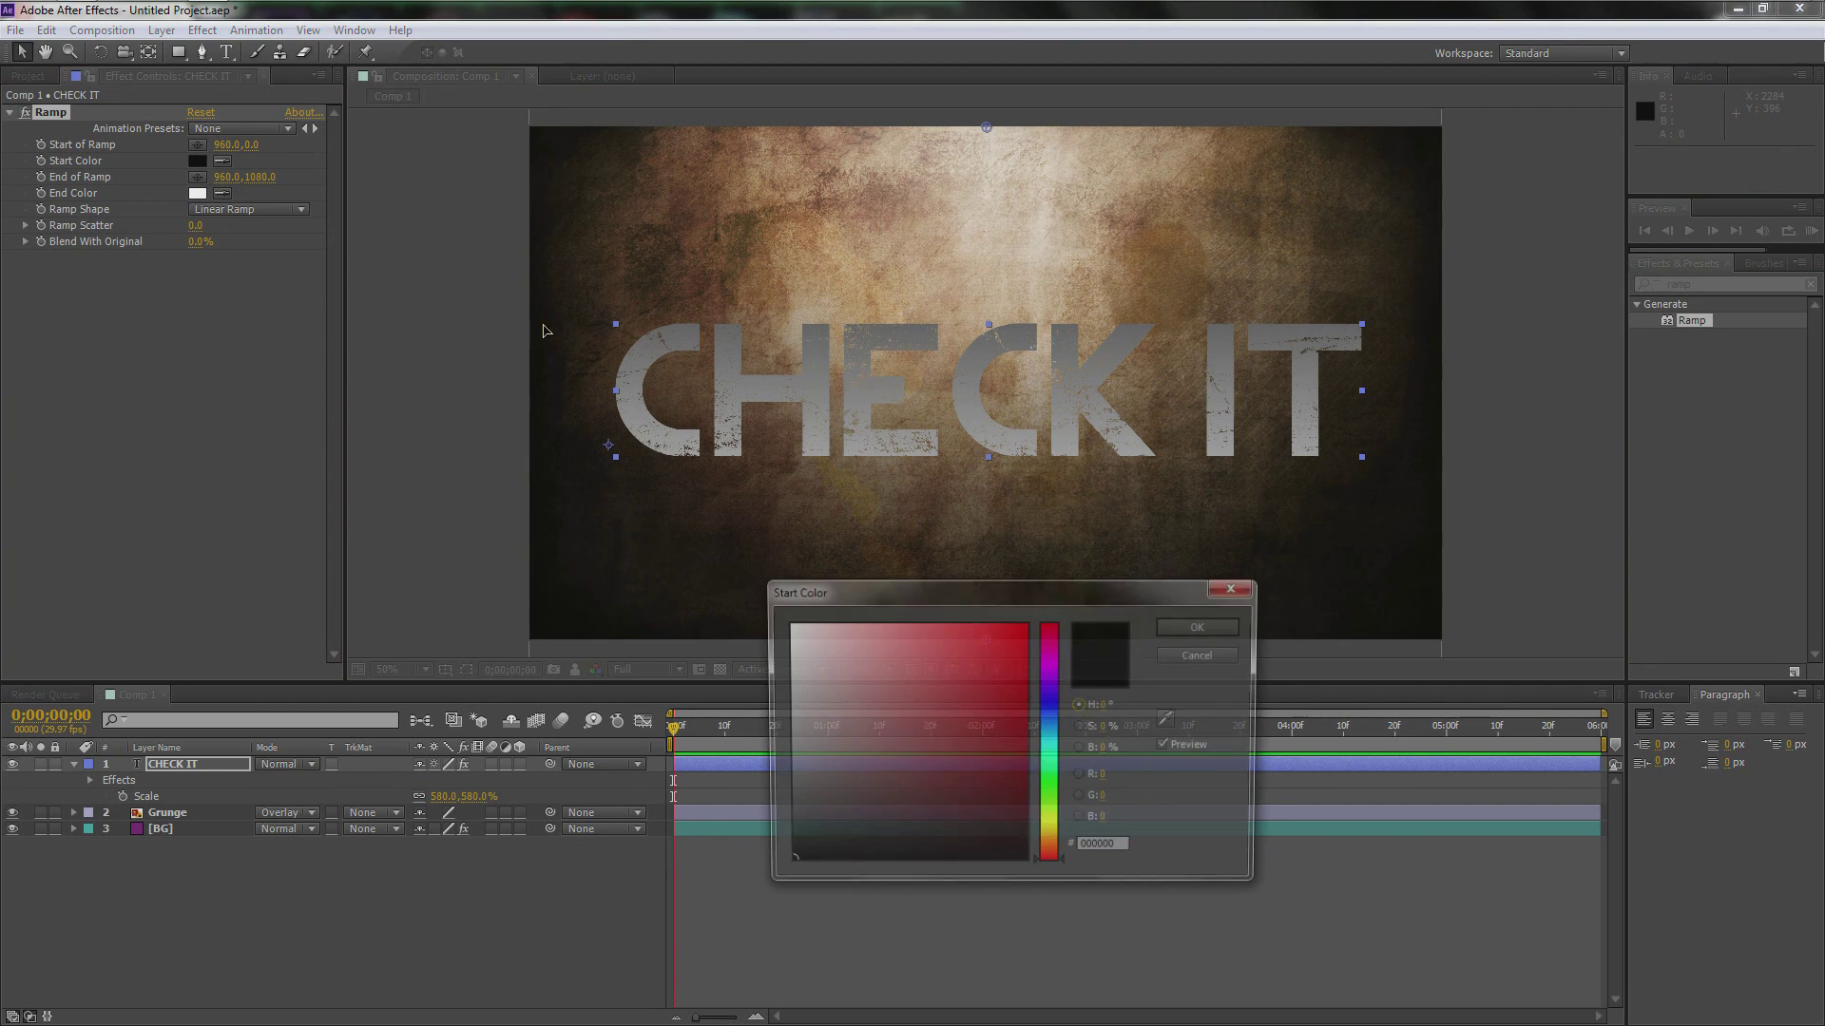
pyautogui.moveTo(883, 718)
pyautogui.mouseDown()
pyautogui.moveTo(758, 701)
pyautogui.moveTo(710, 810)
pyautogui.moveTo(705, 787)
pyautogui.mouseUp()
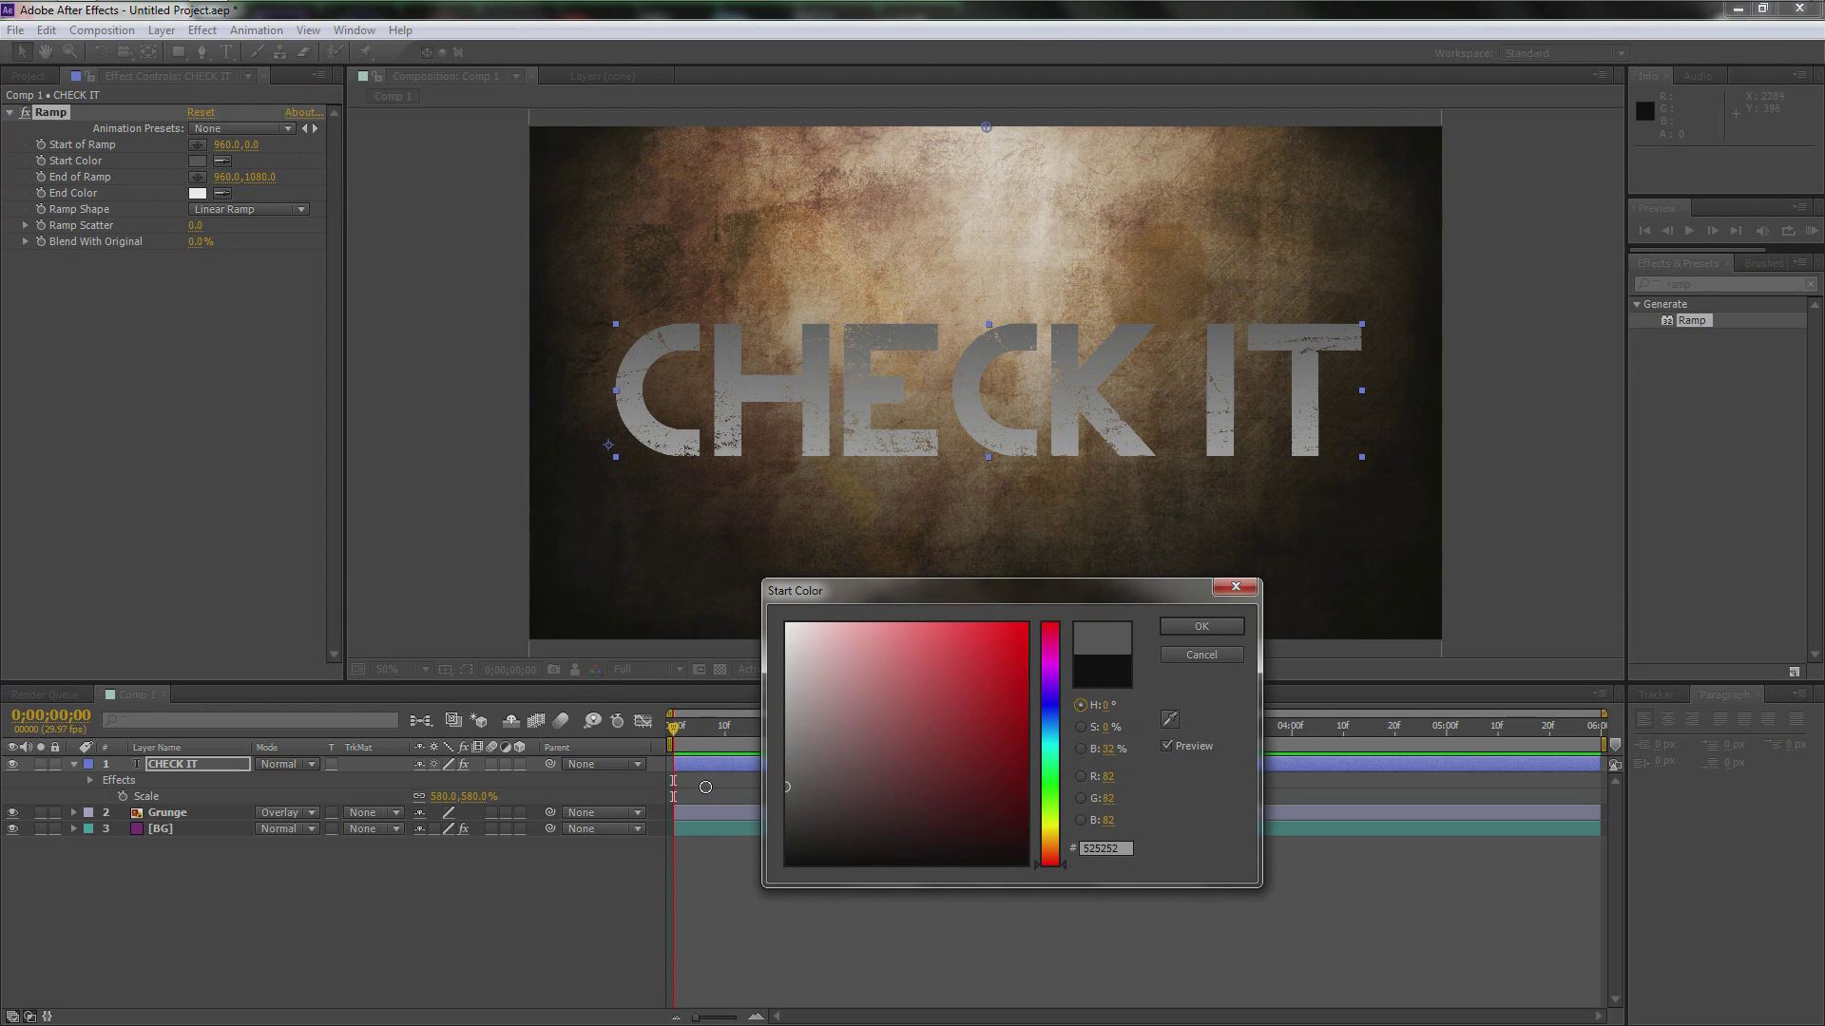
pyautogui.click(1226, 626)
pyautogui.click(276, 209)
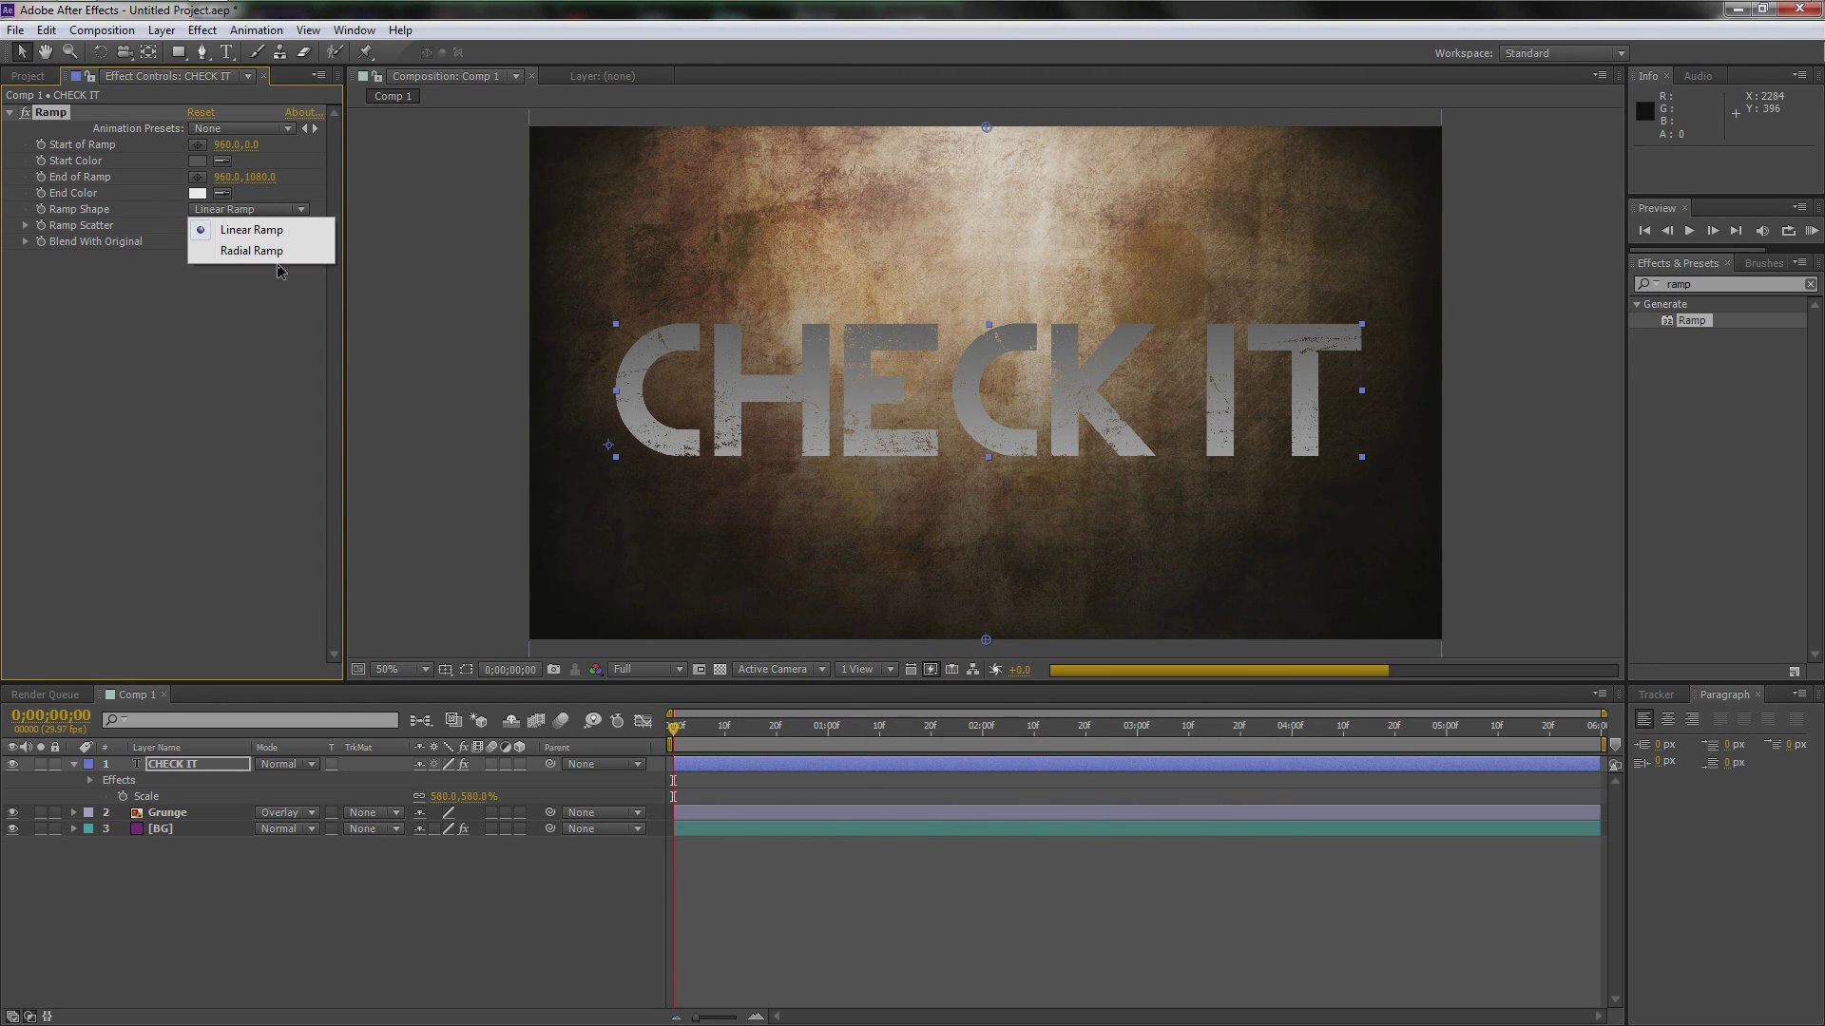
pyautogui.click(251, 251)
# Step: Set the CHECK IT ramp's end colour to pure black
pyautogui.click(197, 193)
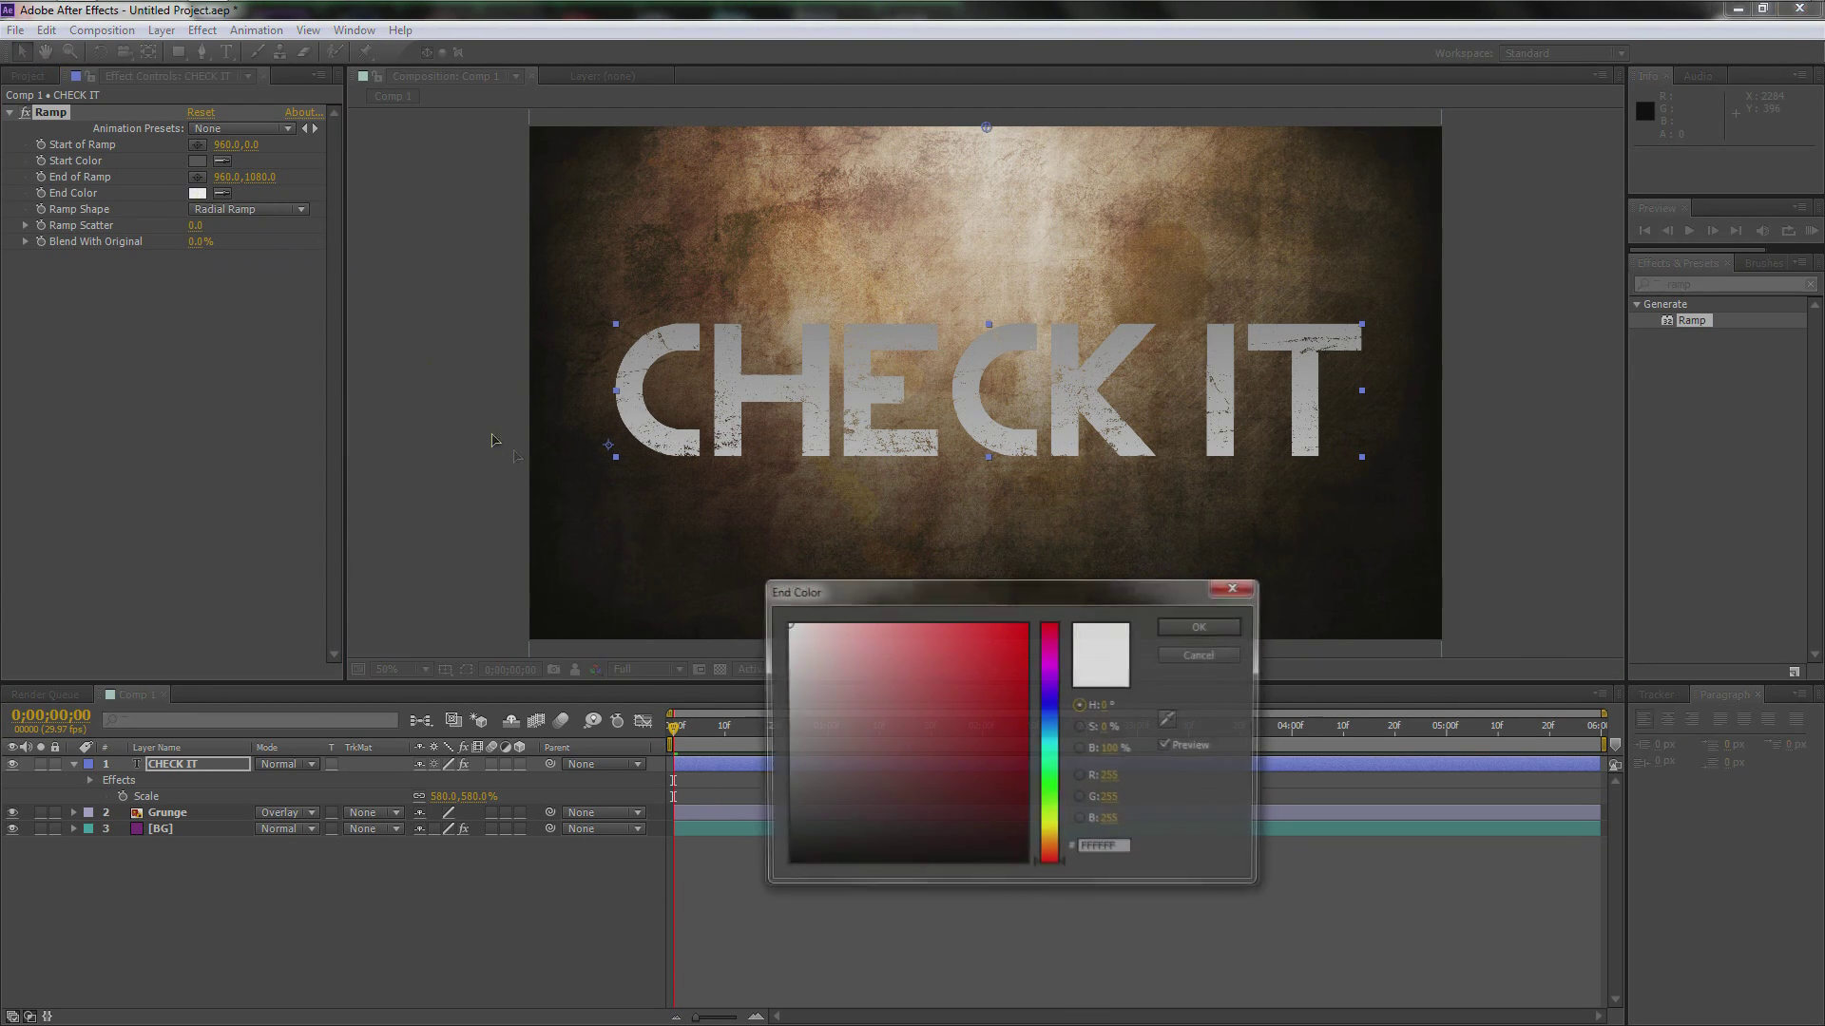
pyautogui.moveTo(908, 770); pyautogui.dragTo(716, 845)
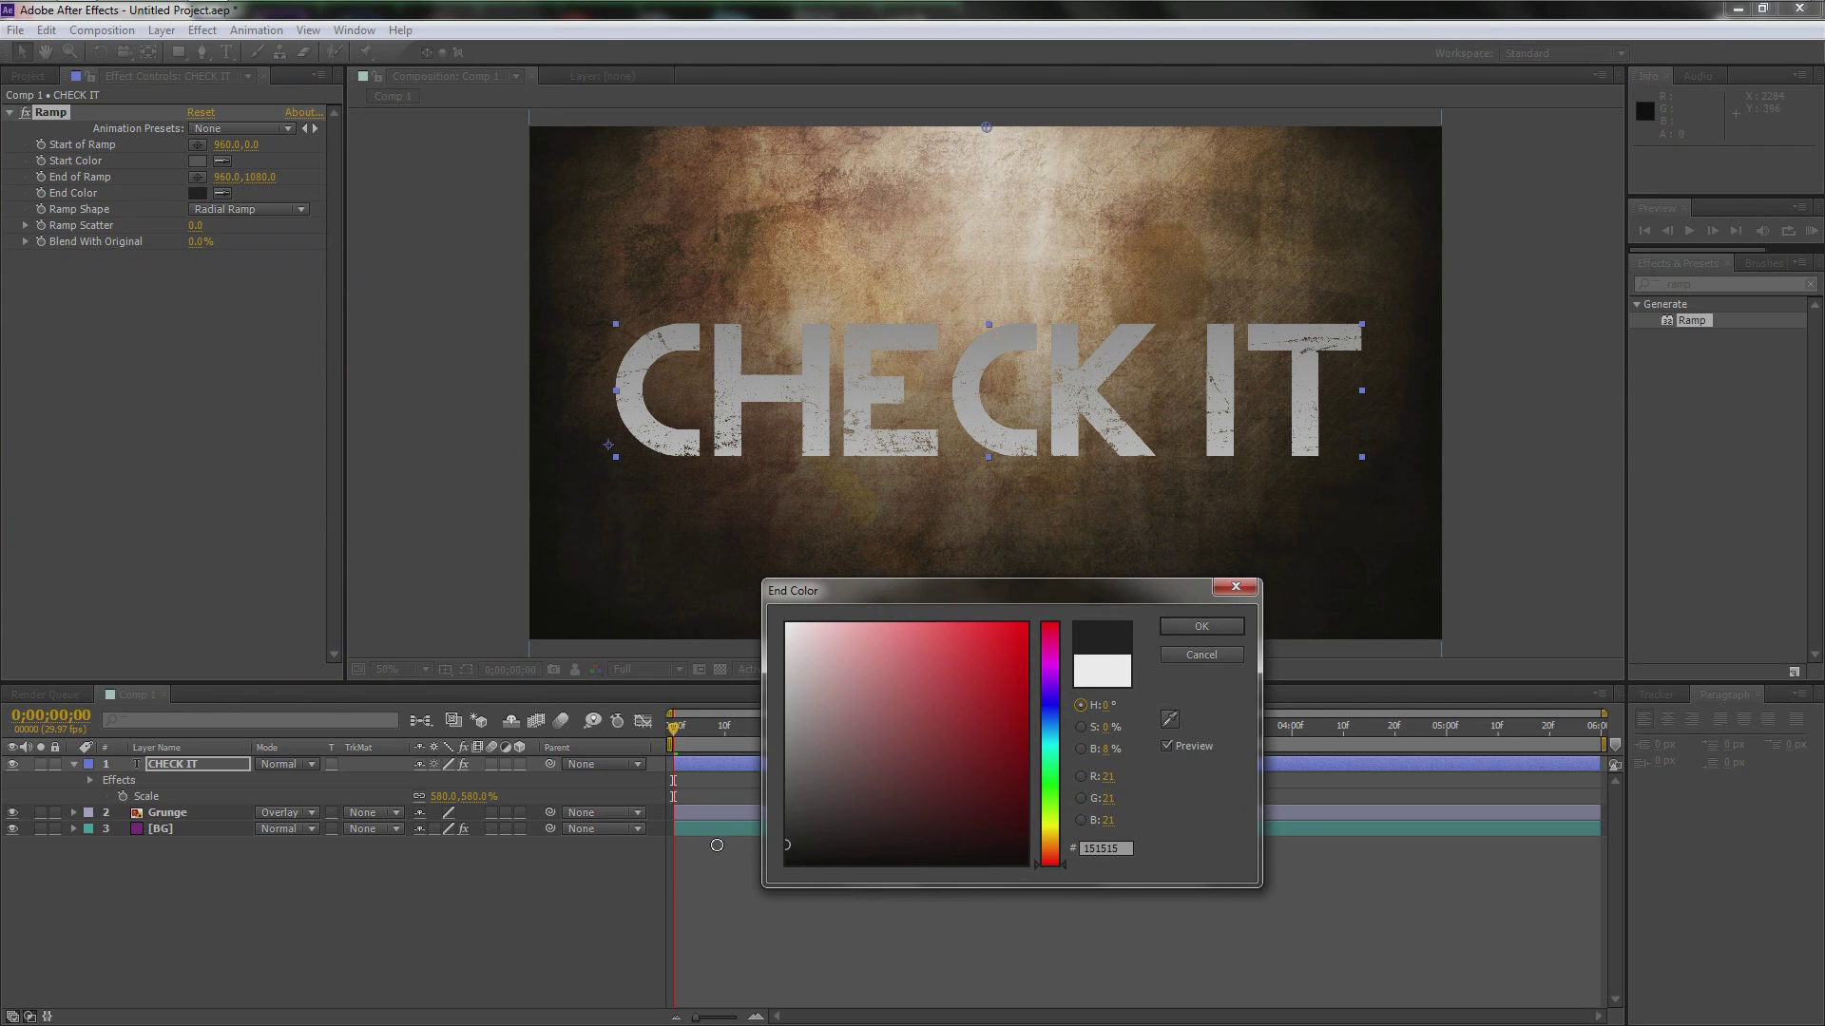
pyautogui.click(1201, 628)
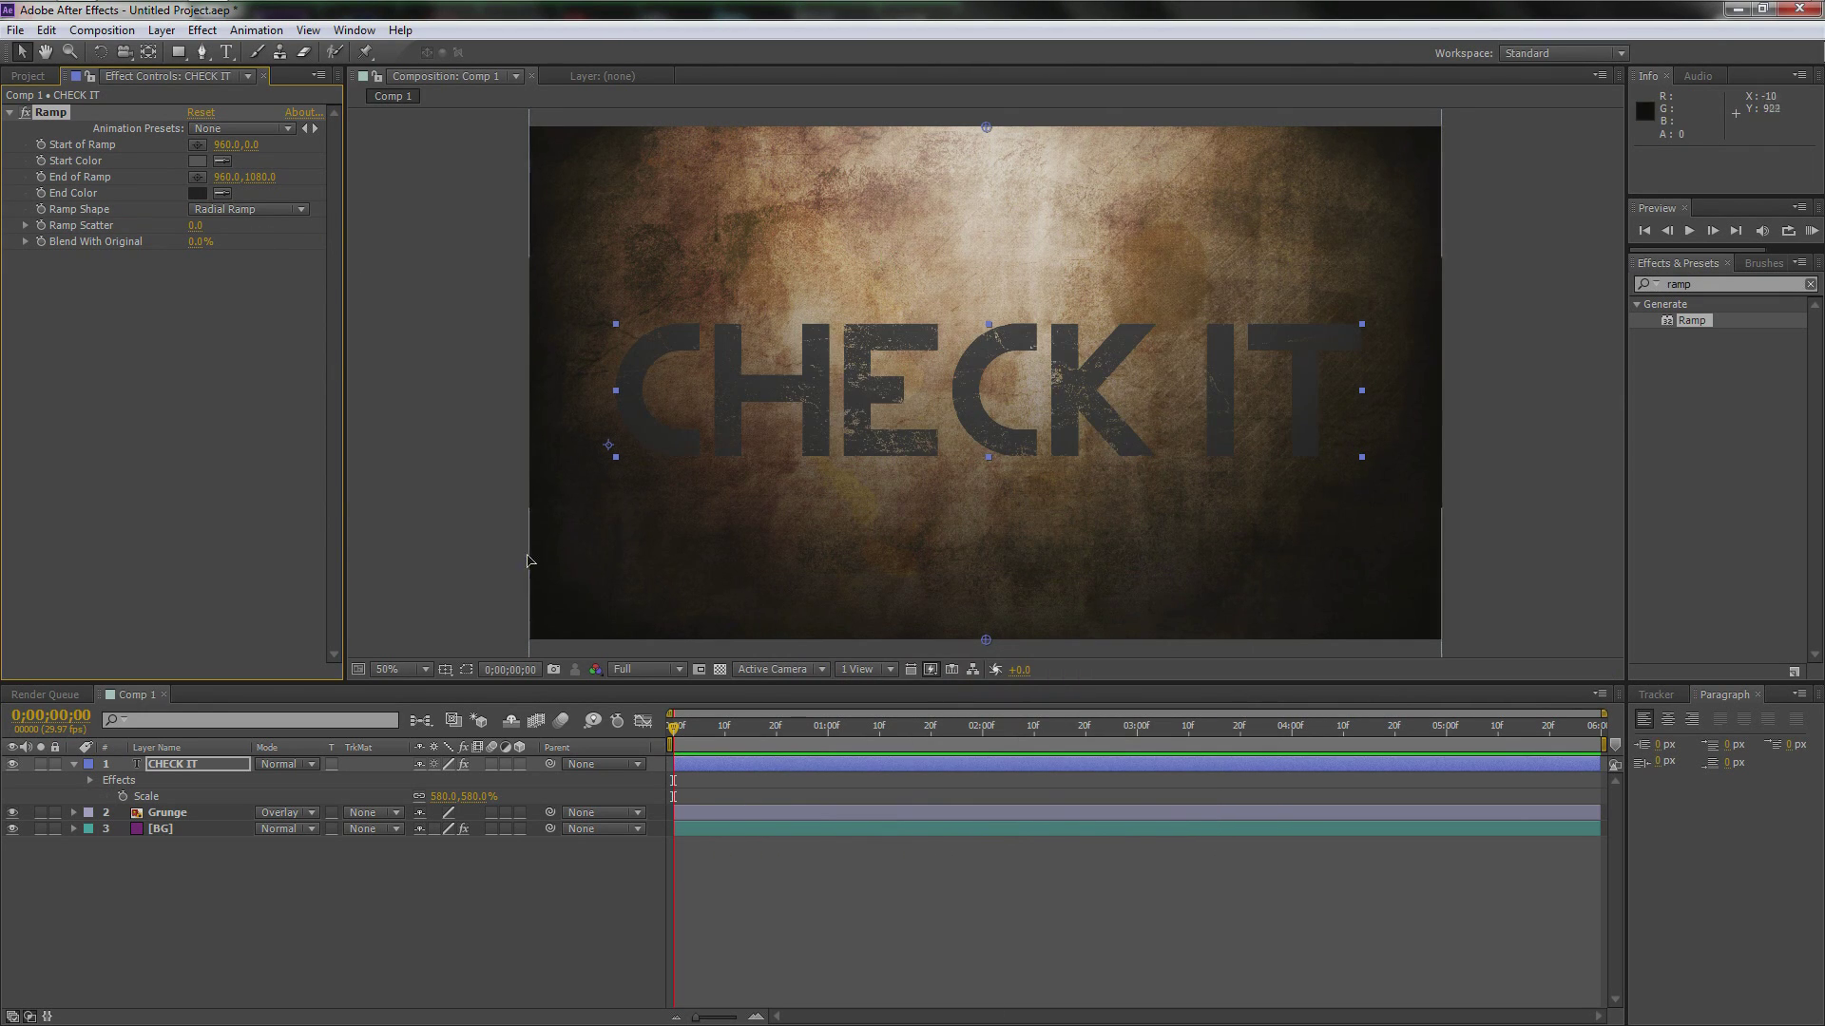
pyautogui.click(197, 194)
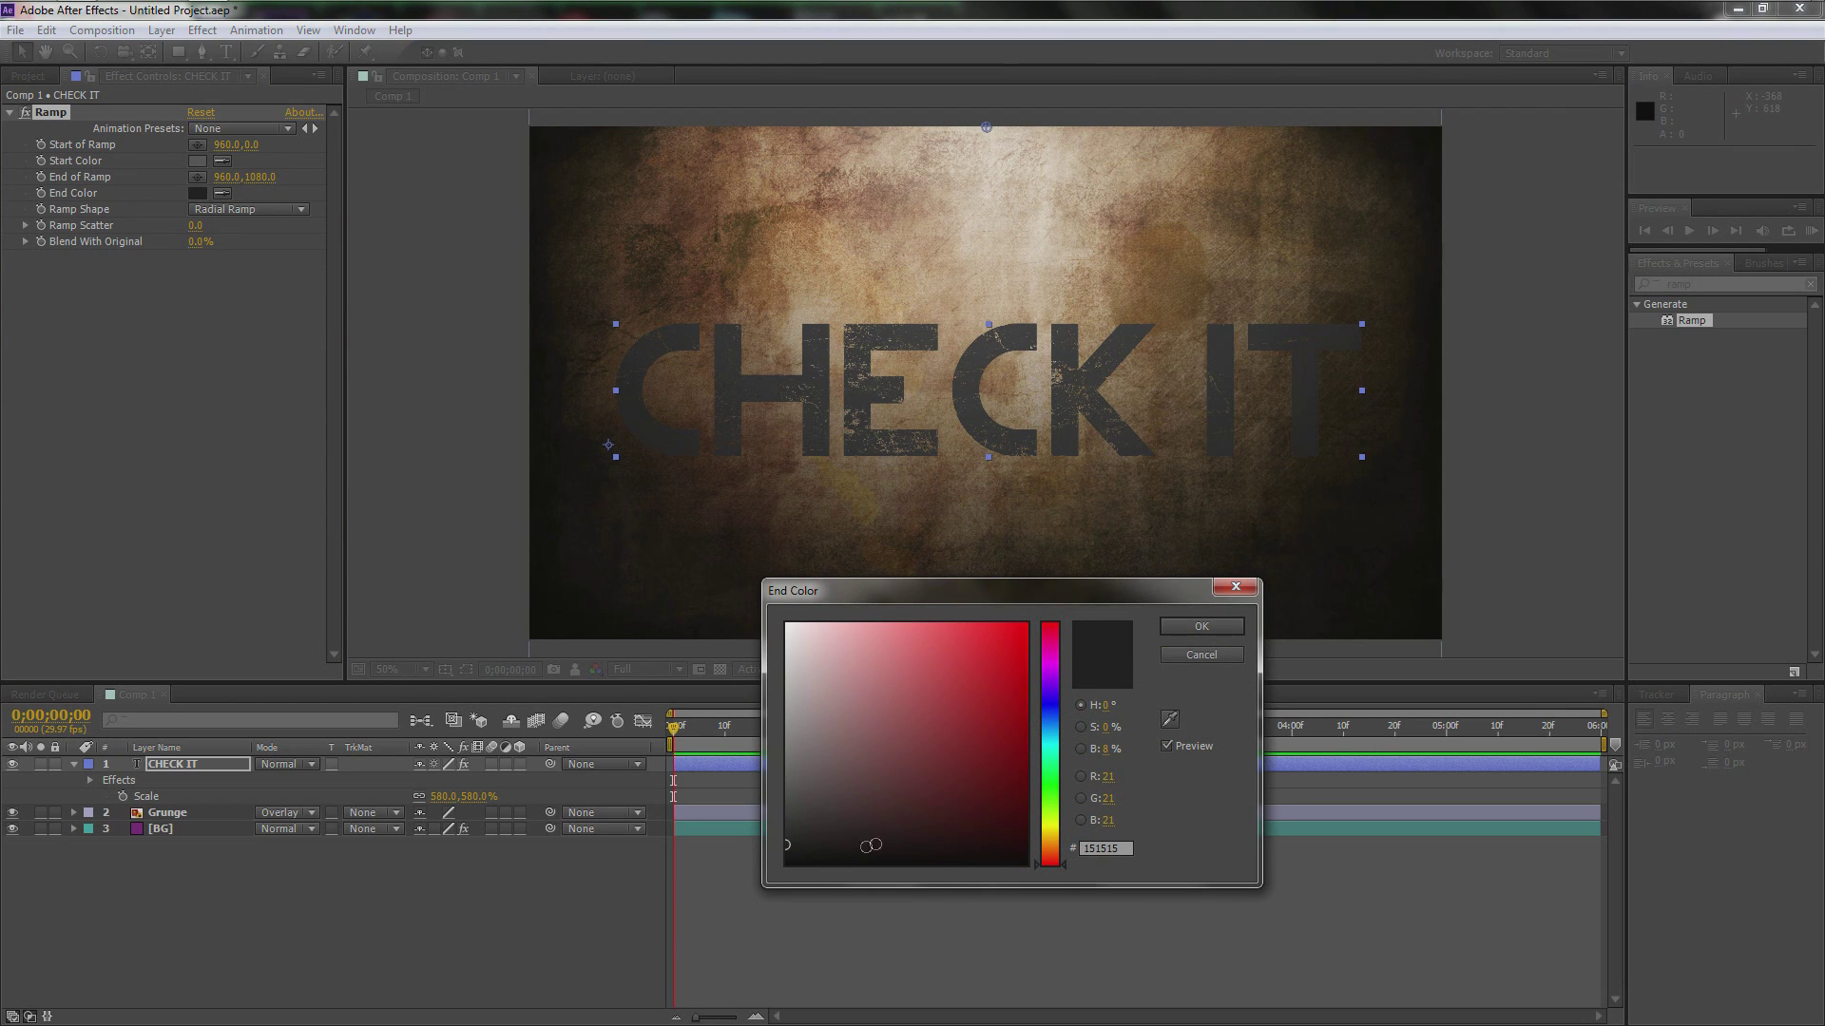
pyautogui.click(816, 867)
pyautogui.click(1201, 626)
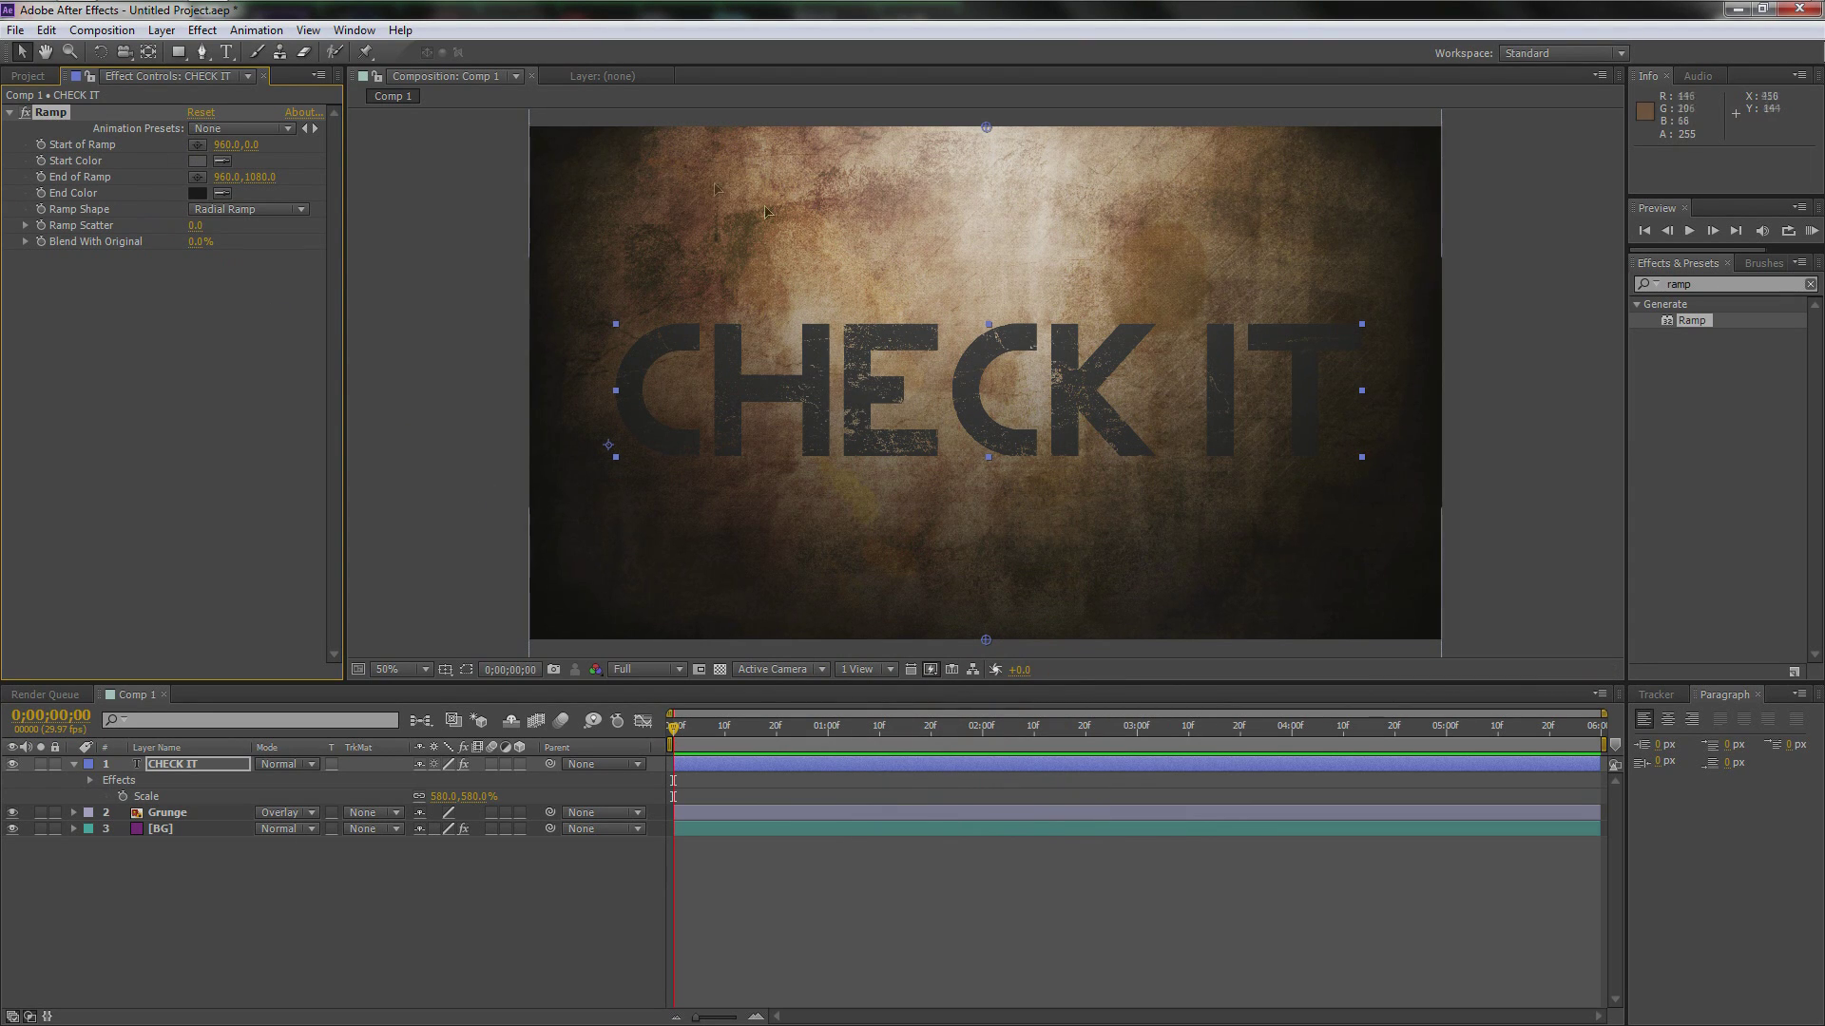
# Step: Move the ramp's start and end points closer around the text
pyautogui.moveTo(985, 129); pyautogui.dragTo(999, 333)
pyautogui.moveTo(988, 645); pyautogui.dragTo(983, 523)
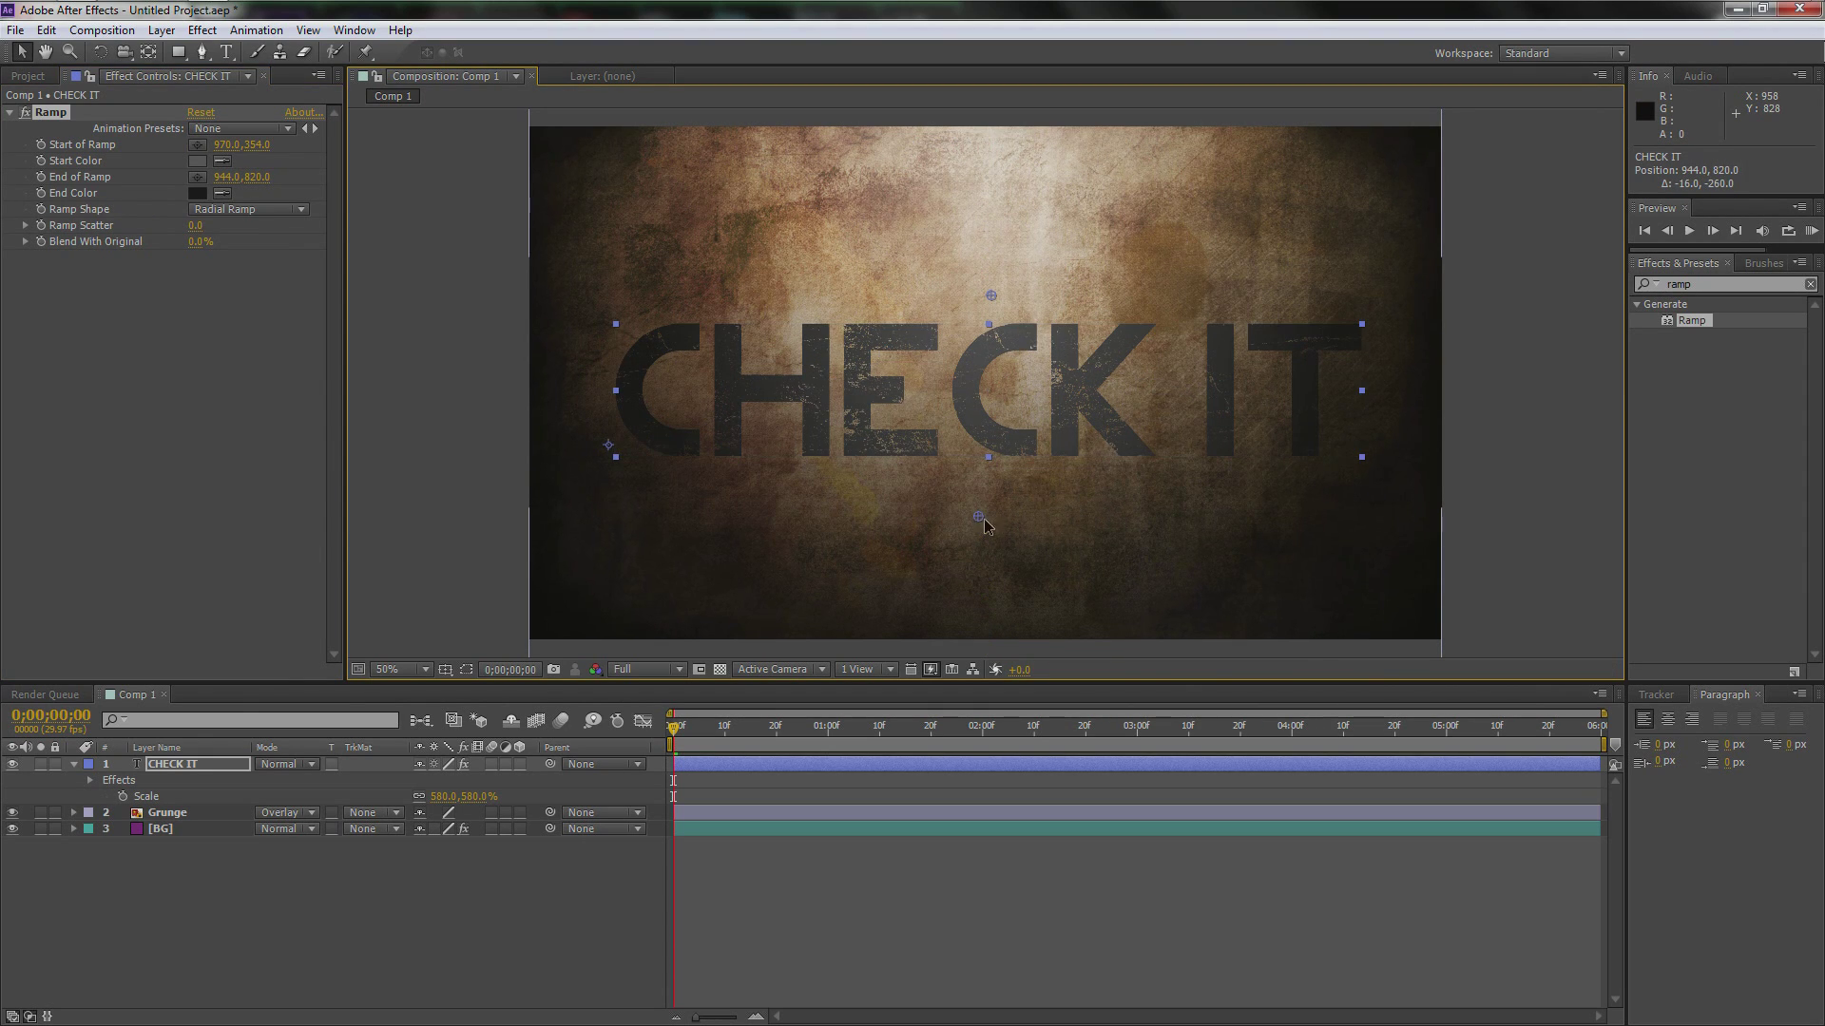
pyautogui.click(414, 873)
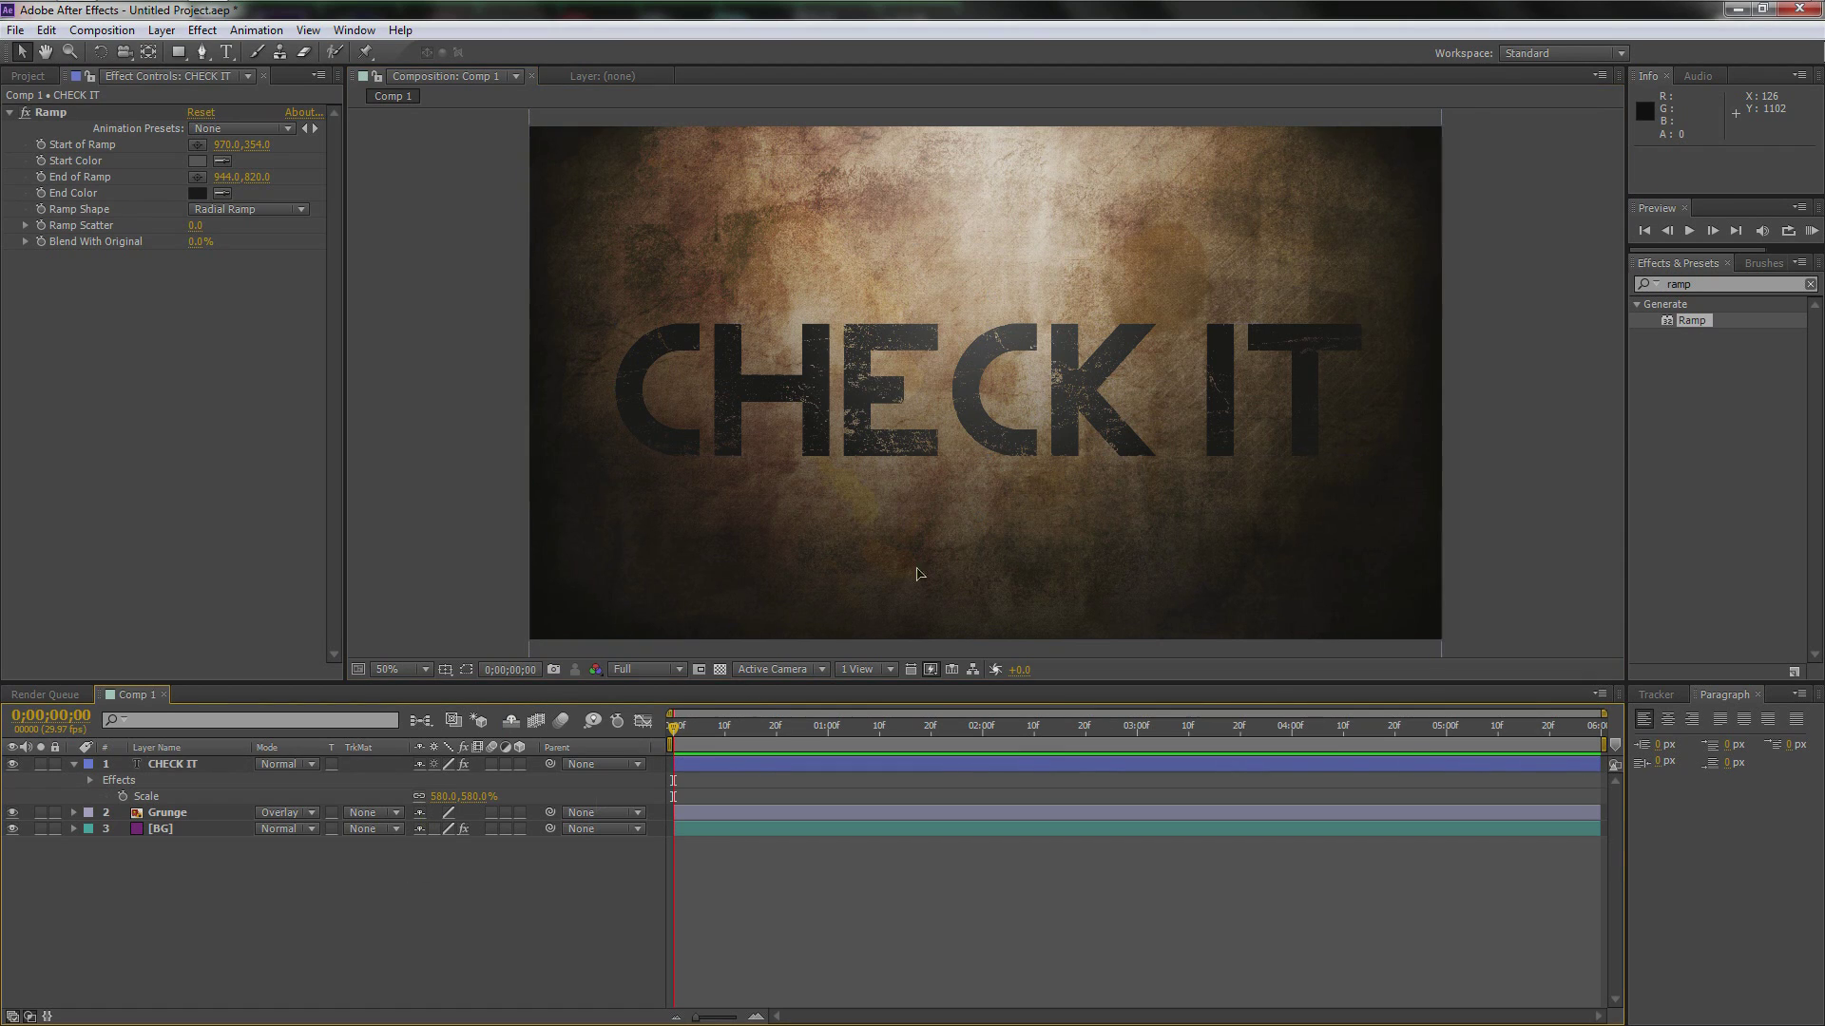
pyautogui.rightClick(228, 894)
# Step: Create a new white 1920×1080 solid, White Solid 1, above CHECK IT
pyautogui.moveTo(390, 686)
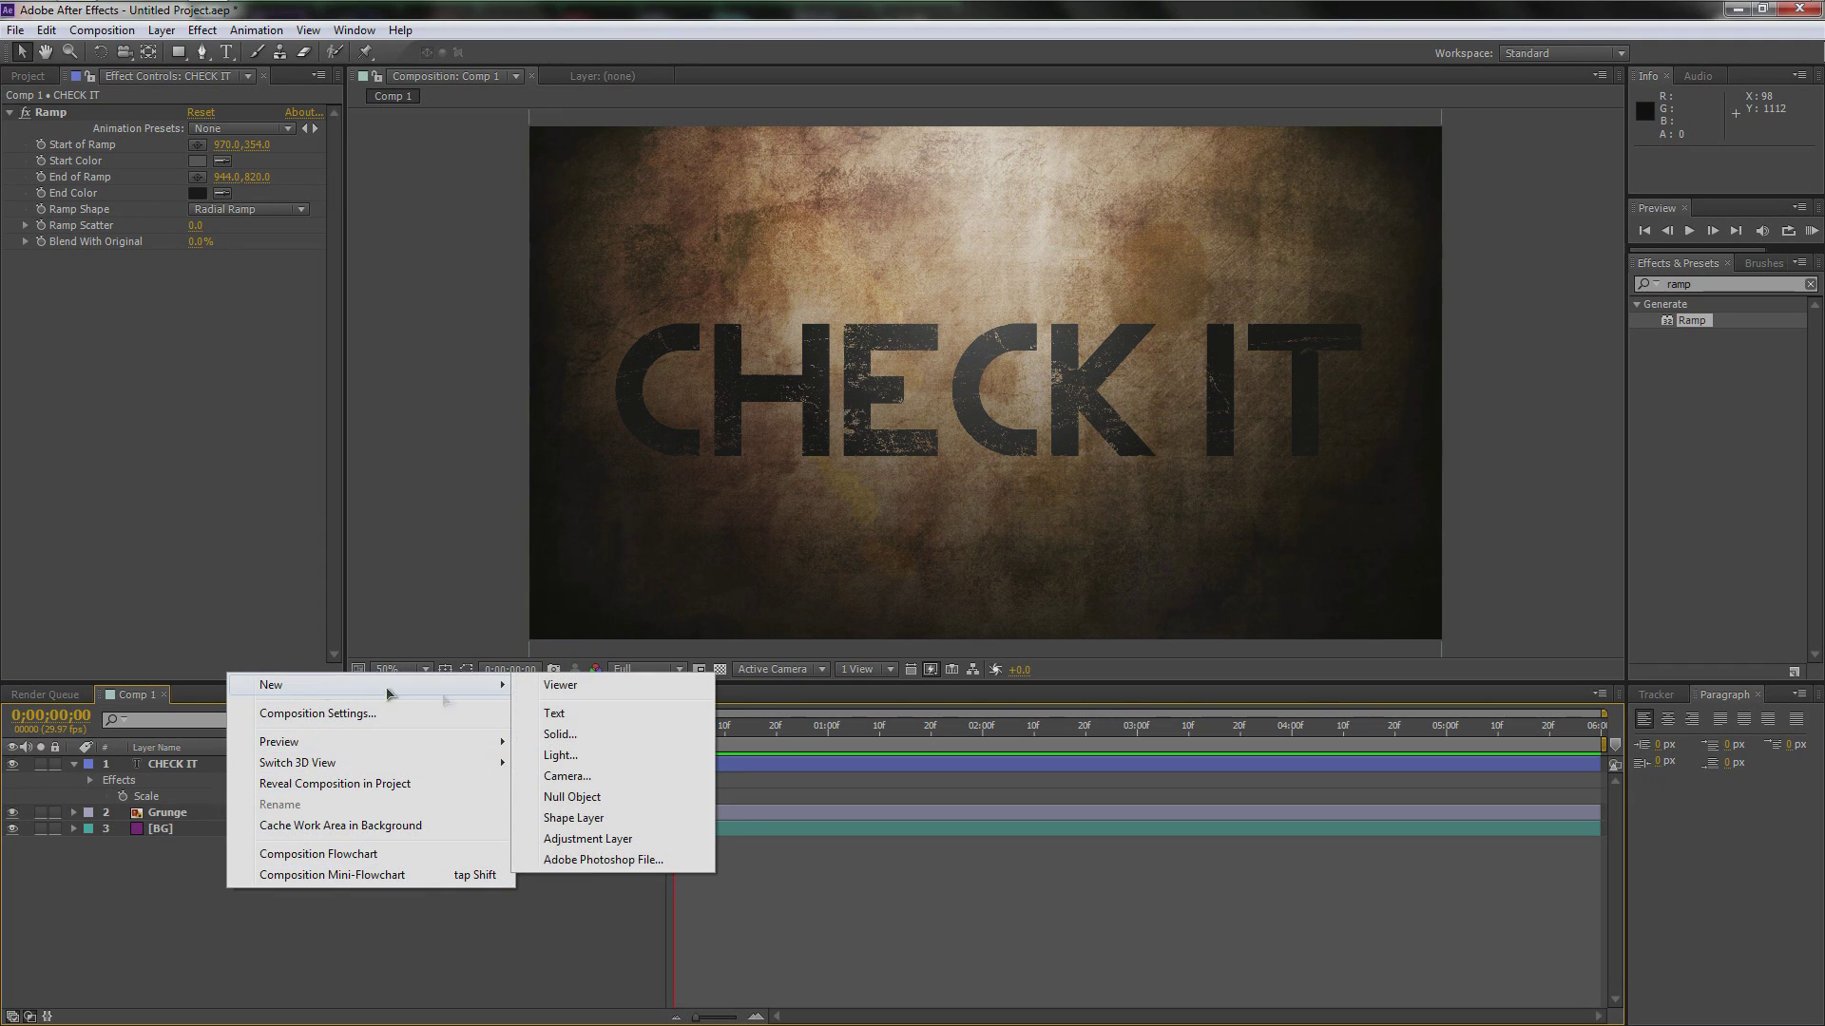
pyautogui.click(569, 736)
pyautogui.click(438, 685)
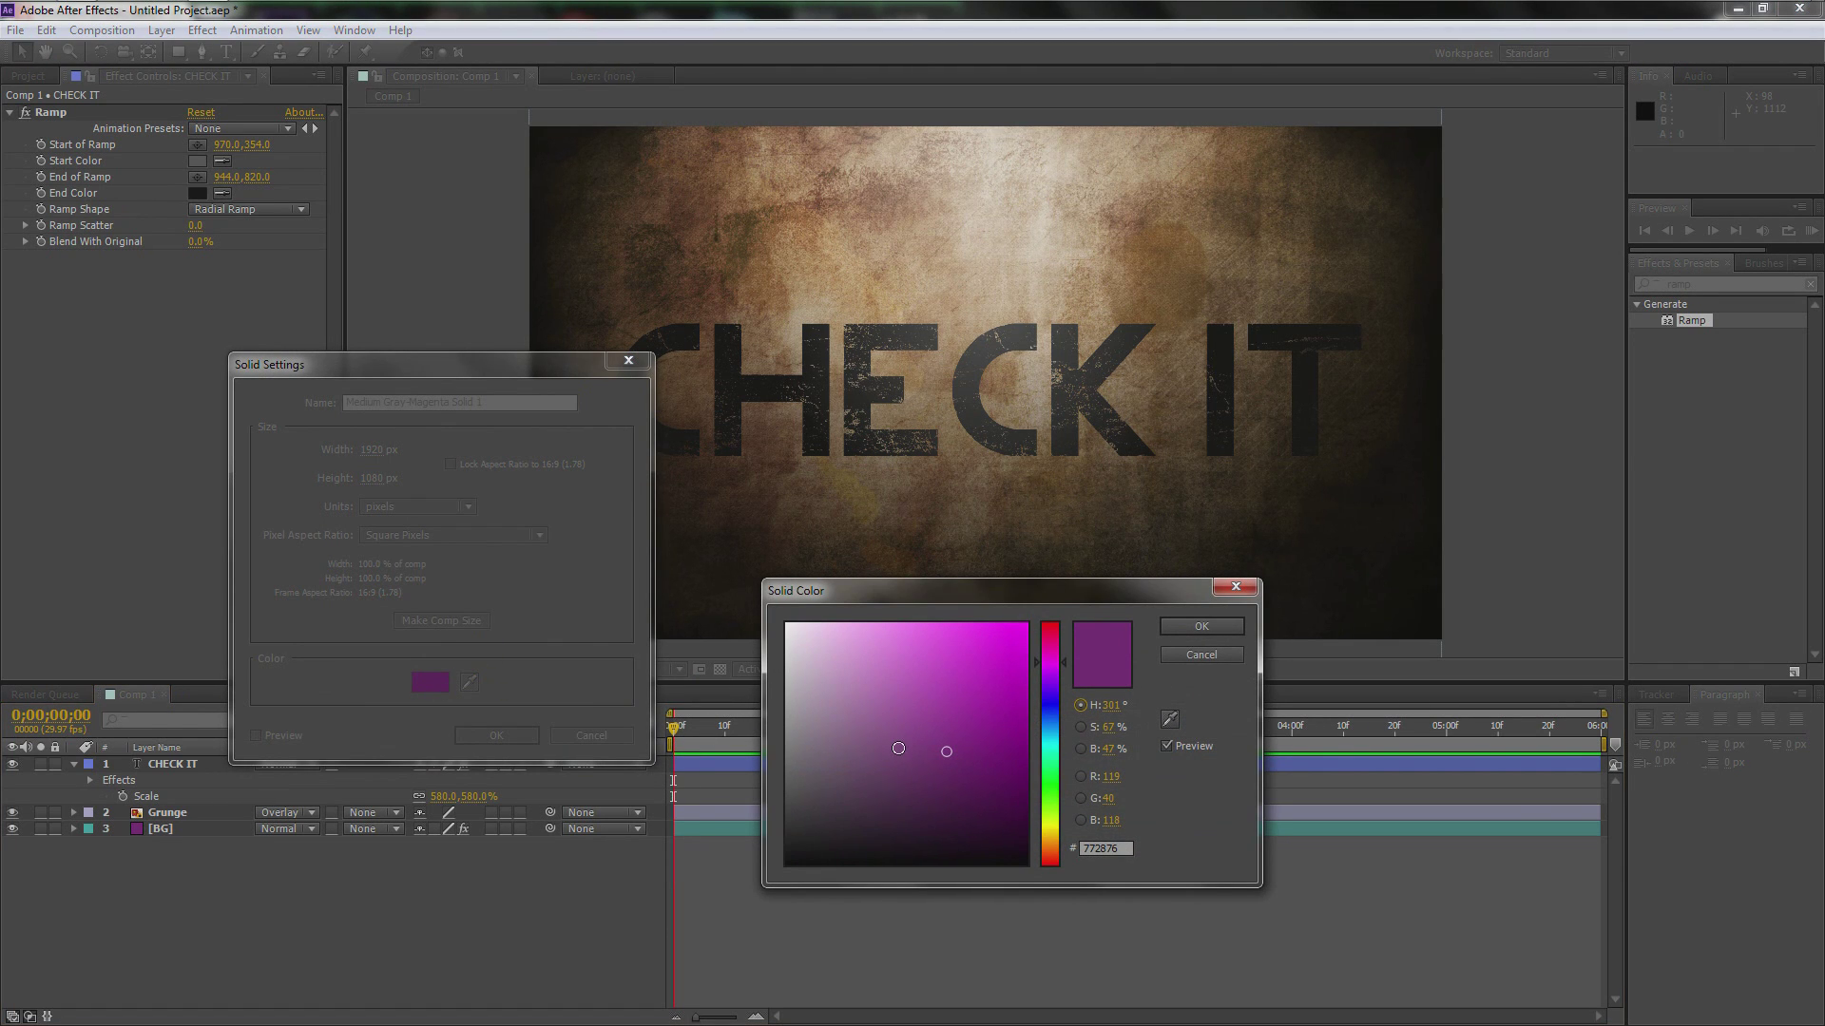
pyautogui.moveTo(898, 748); pyautogui.dragTo(751, 608)
pyautogui.click(1201, 626)
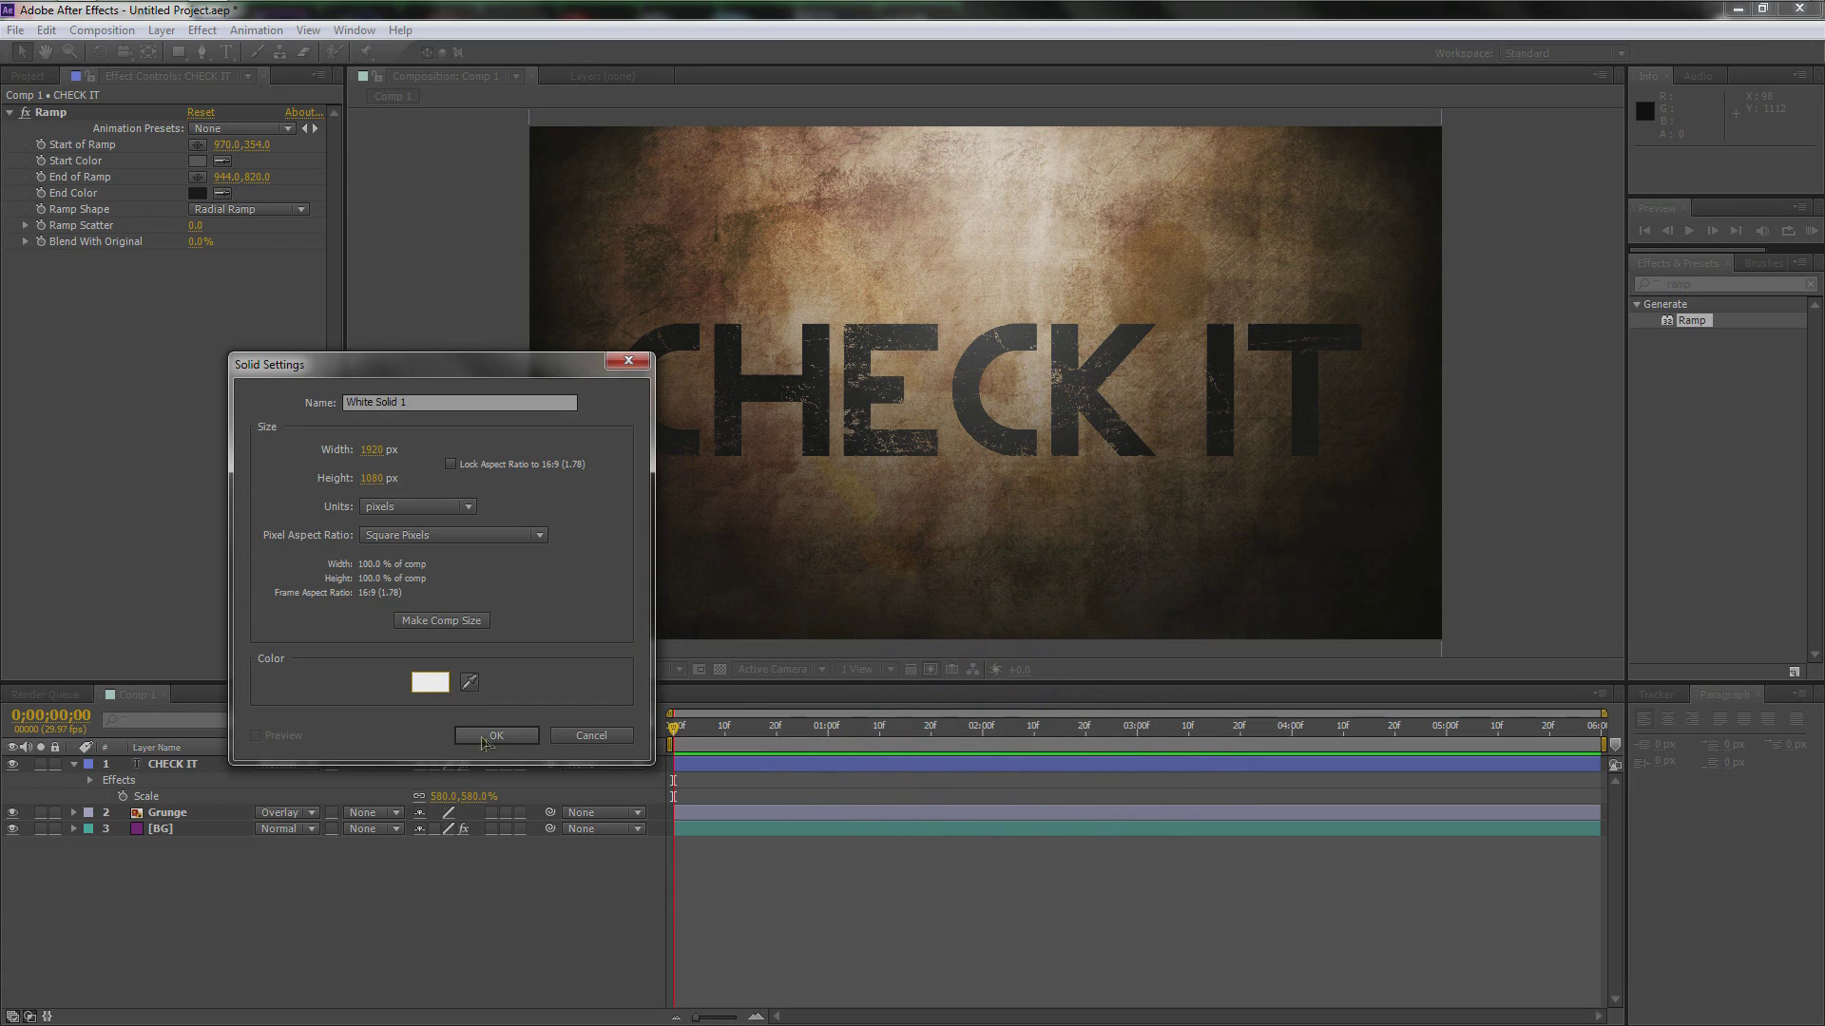
pyautogui.click(494, 737)
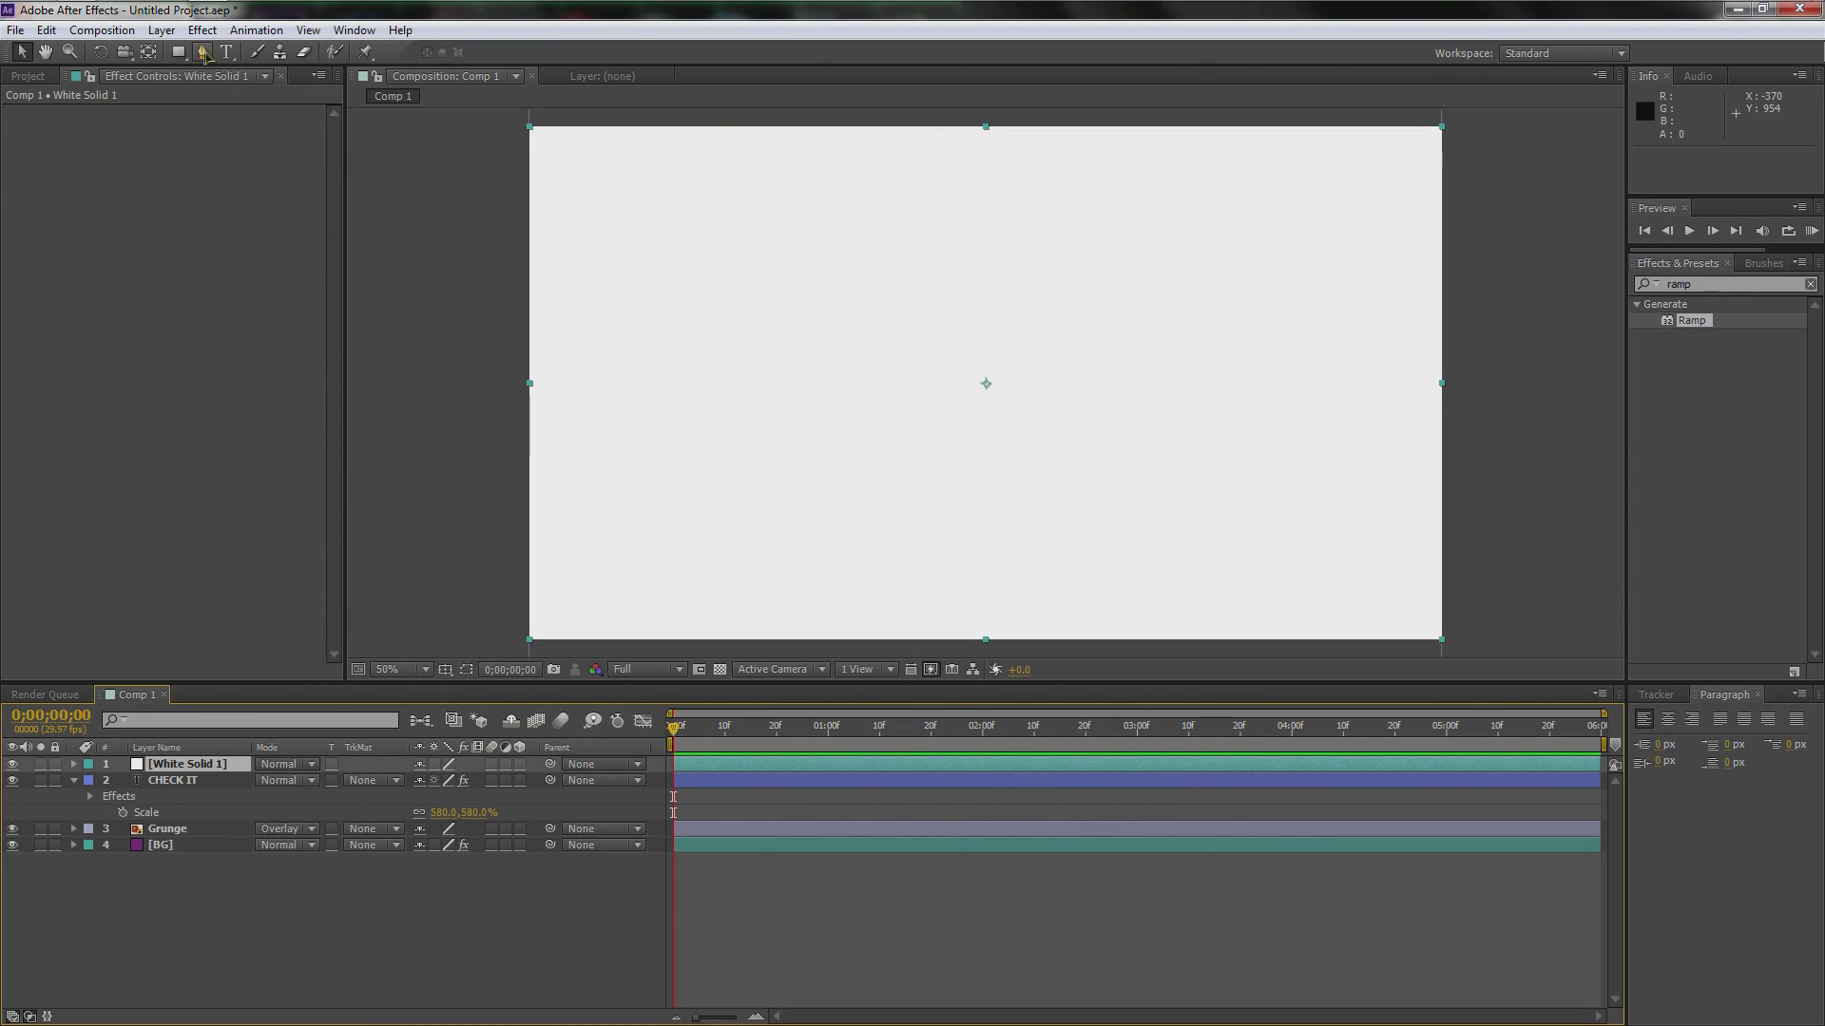
pyautogui.click(203, 53)
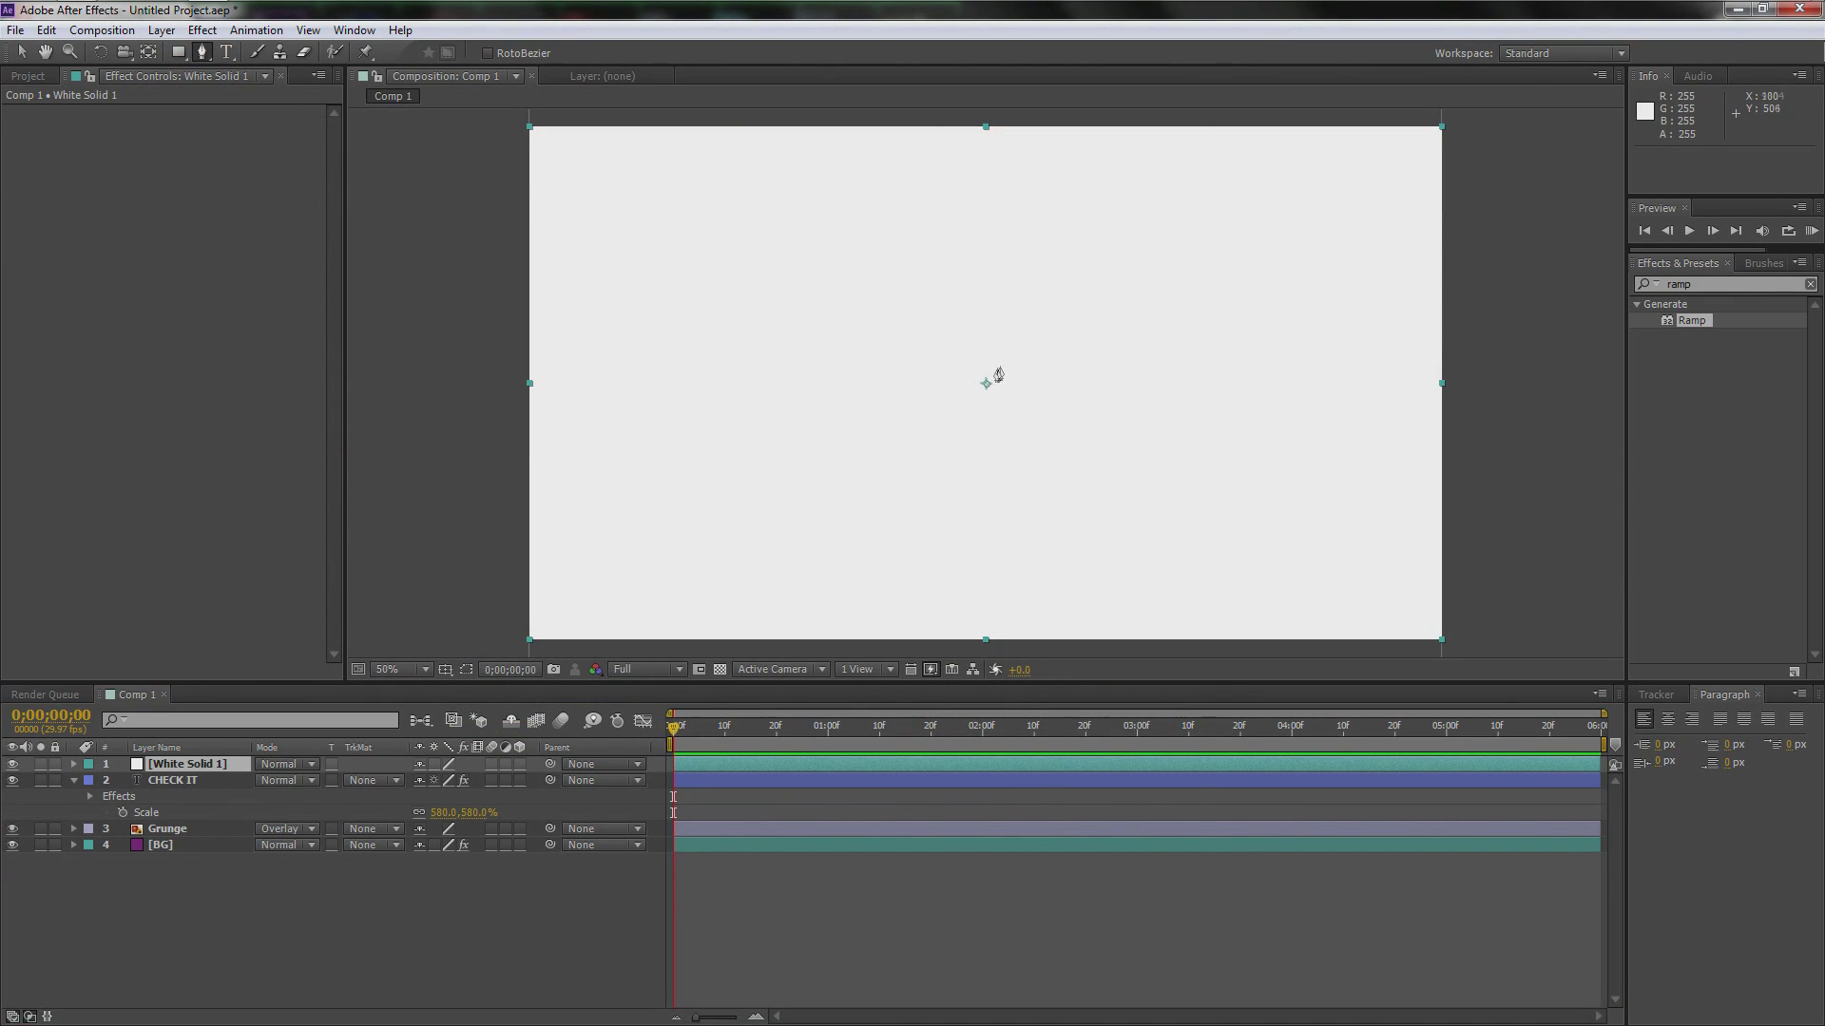
# Step: Draw a closed 8-vertex curvy Mask 1 on White Solid 1 around the frame centre
pyautogui.click(1130, 325)
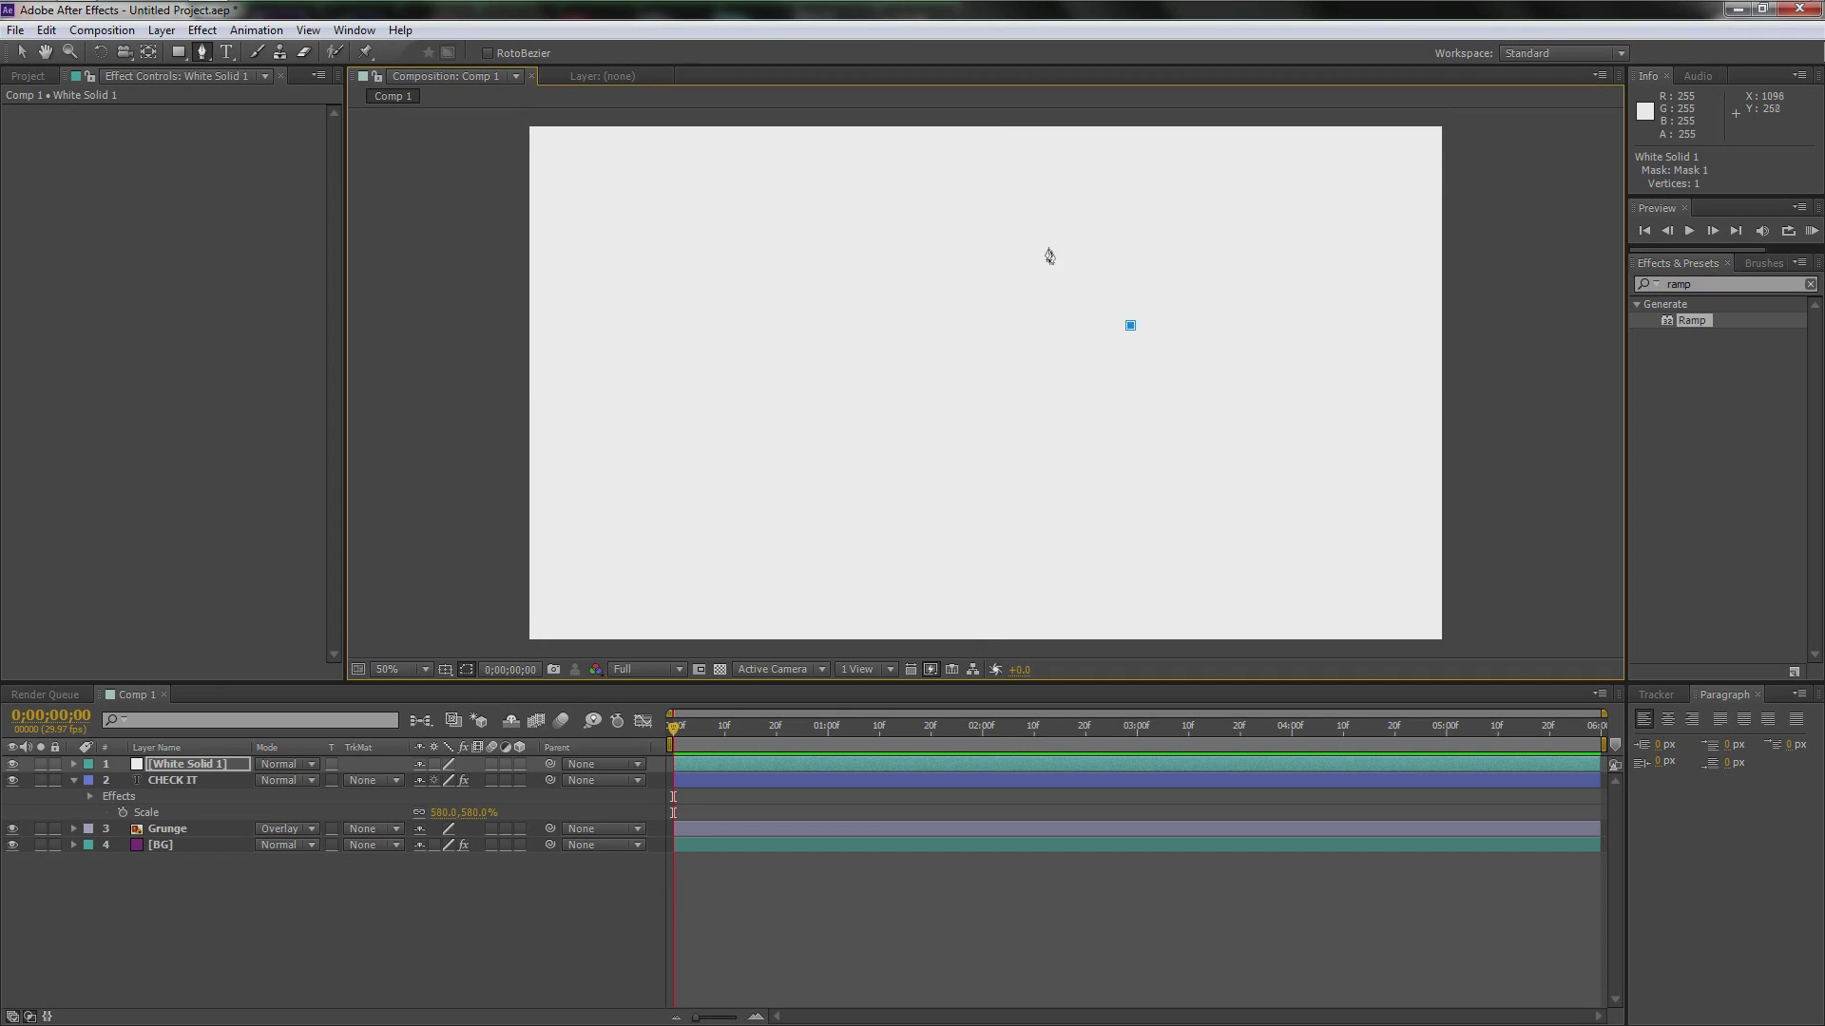
pyautogui.moveTo(1007, 242); pyautogui.dragTo(823, 250)
pyautogui.moveTo(792, 294); pyautogui.dragTo(742, 405)
pyautogui.moveTo(984, 456); pyautogui.dragTo(1263, 468)
pyautogui.moveTo(1194, 353); pyautogui.dragTo(1128, 358)
pyautogui.moveTo(991, 370); pyautogui.dragTo(1109, 328)
pyautogui.click(1130, 325)
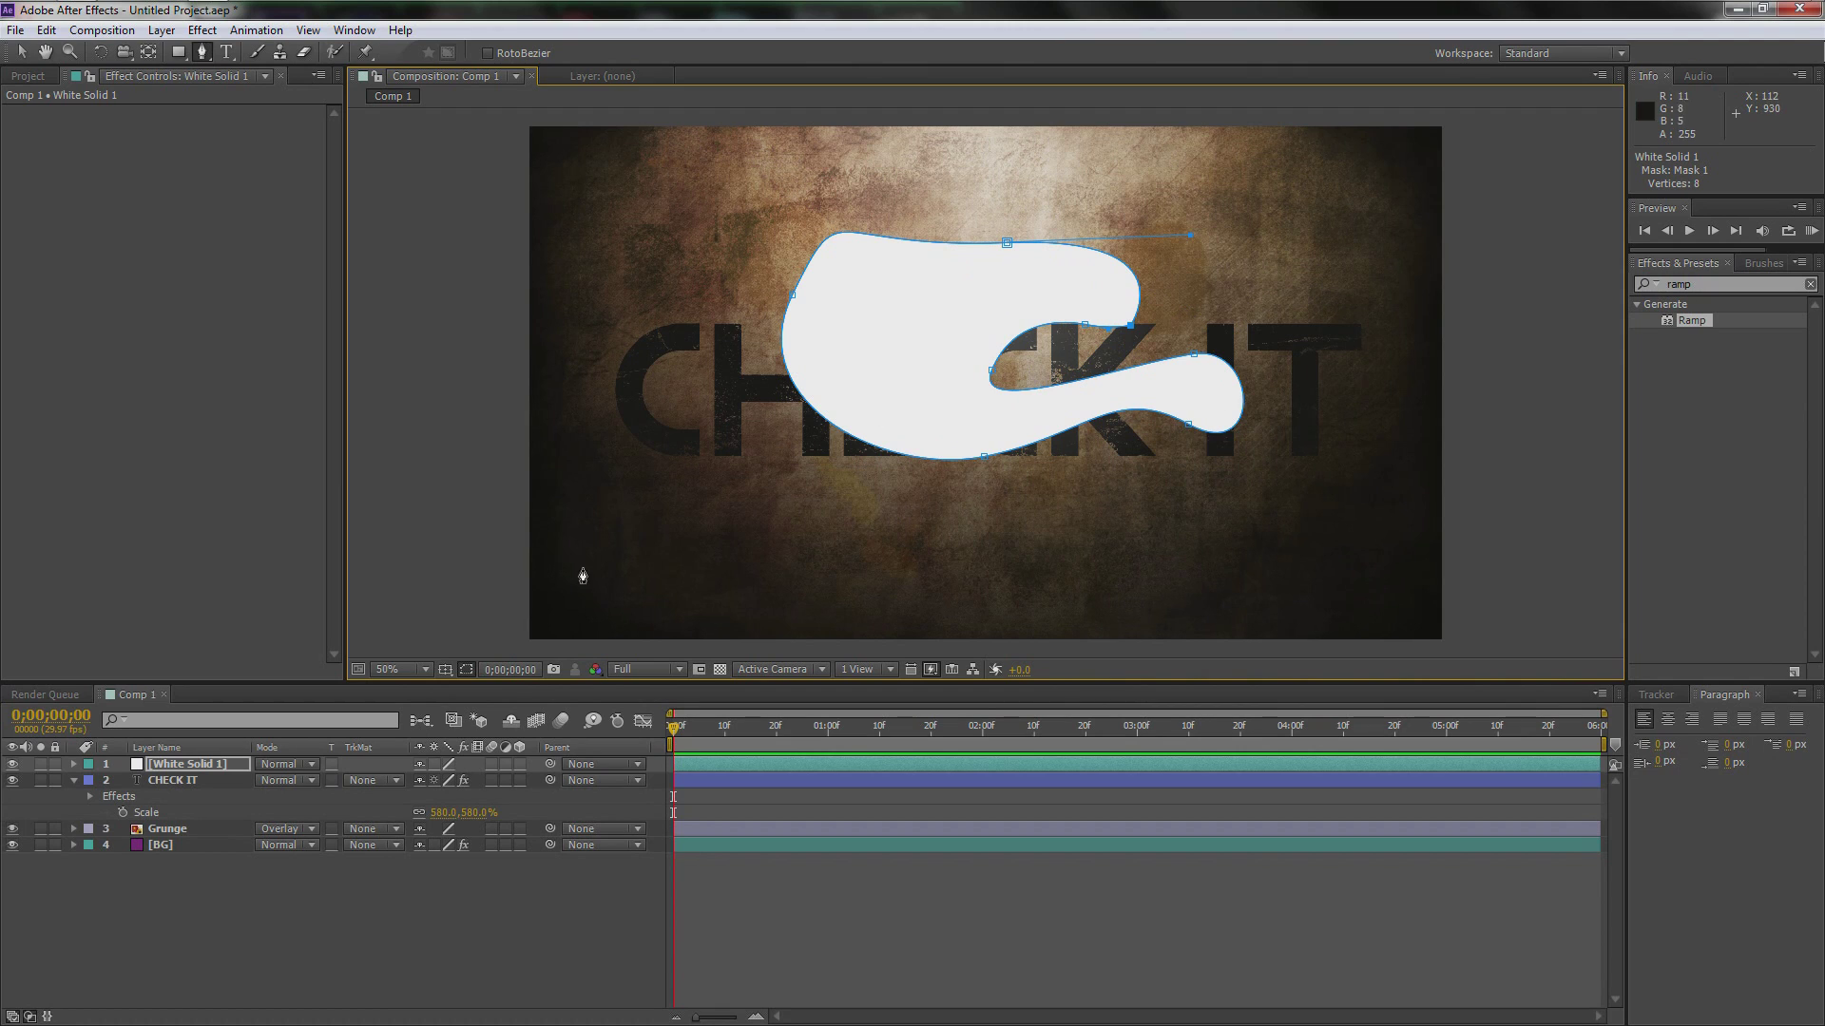
pyautogui.click(206, 772)
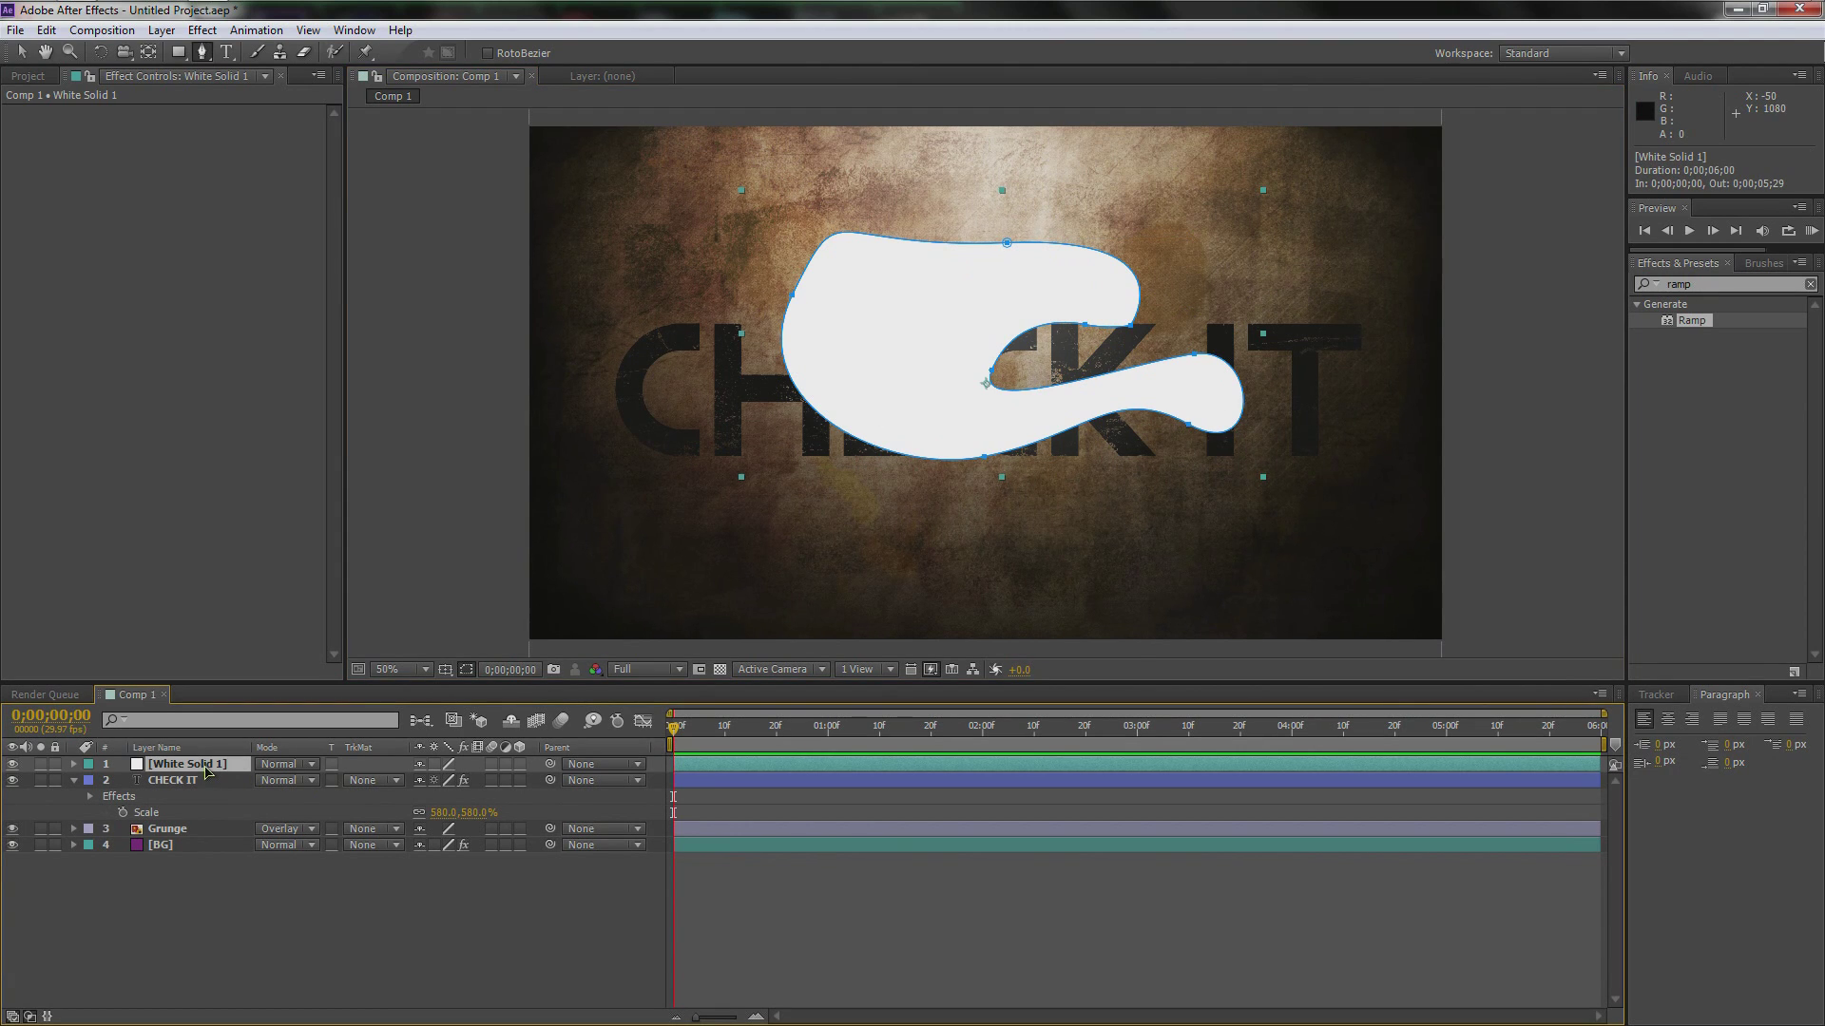
# Step: Rename the white solid layer to 'Luma Ink'
pyautogui.press('Return')
pyautogui.write('Luma Ink')
pyautogui.press('Return')
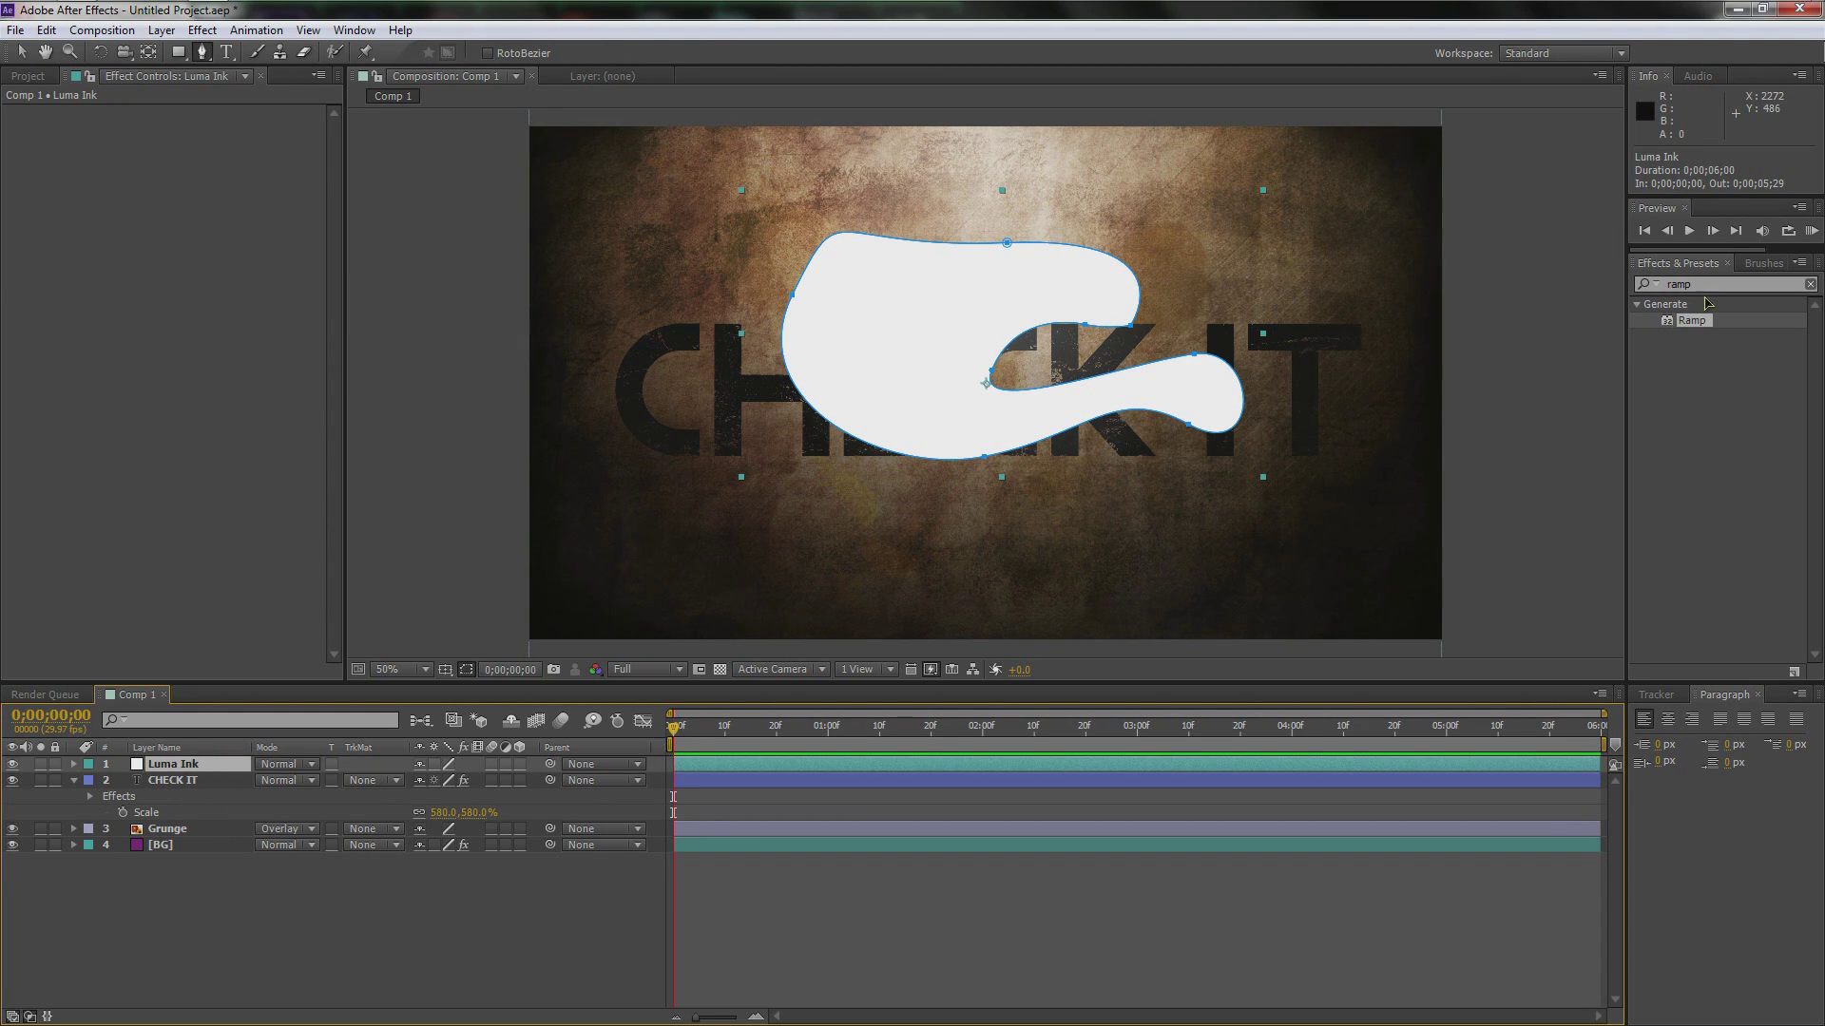
# Step: Search Effects & Presets for 'roughen' to find Roughen Edges
pyautogui.doubleClick(1661, 285)
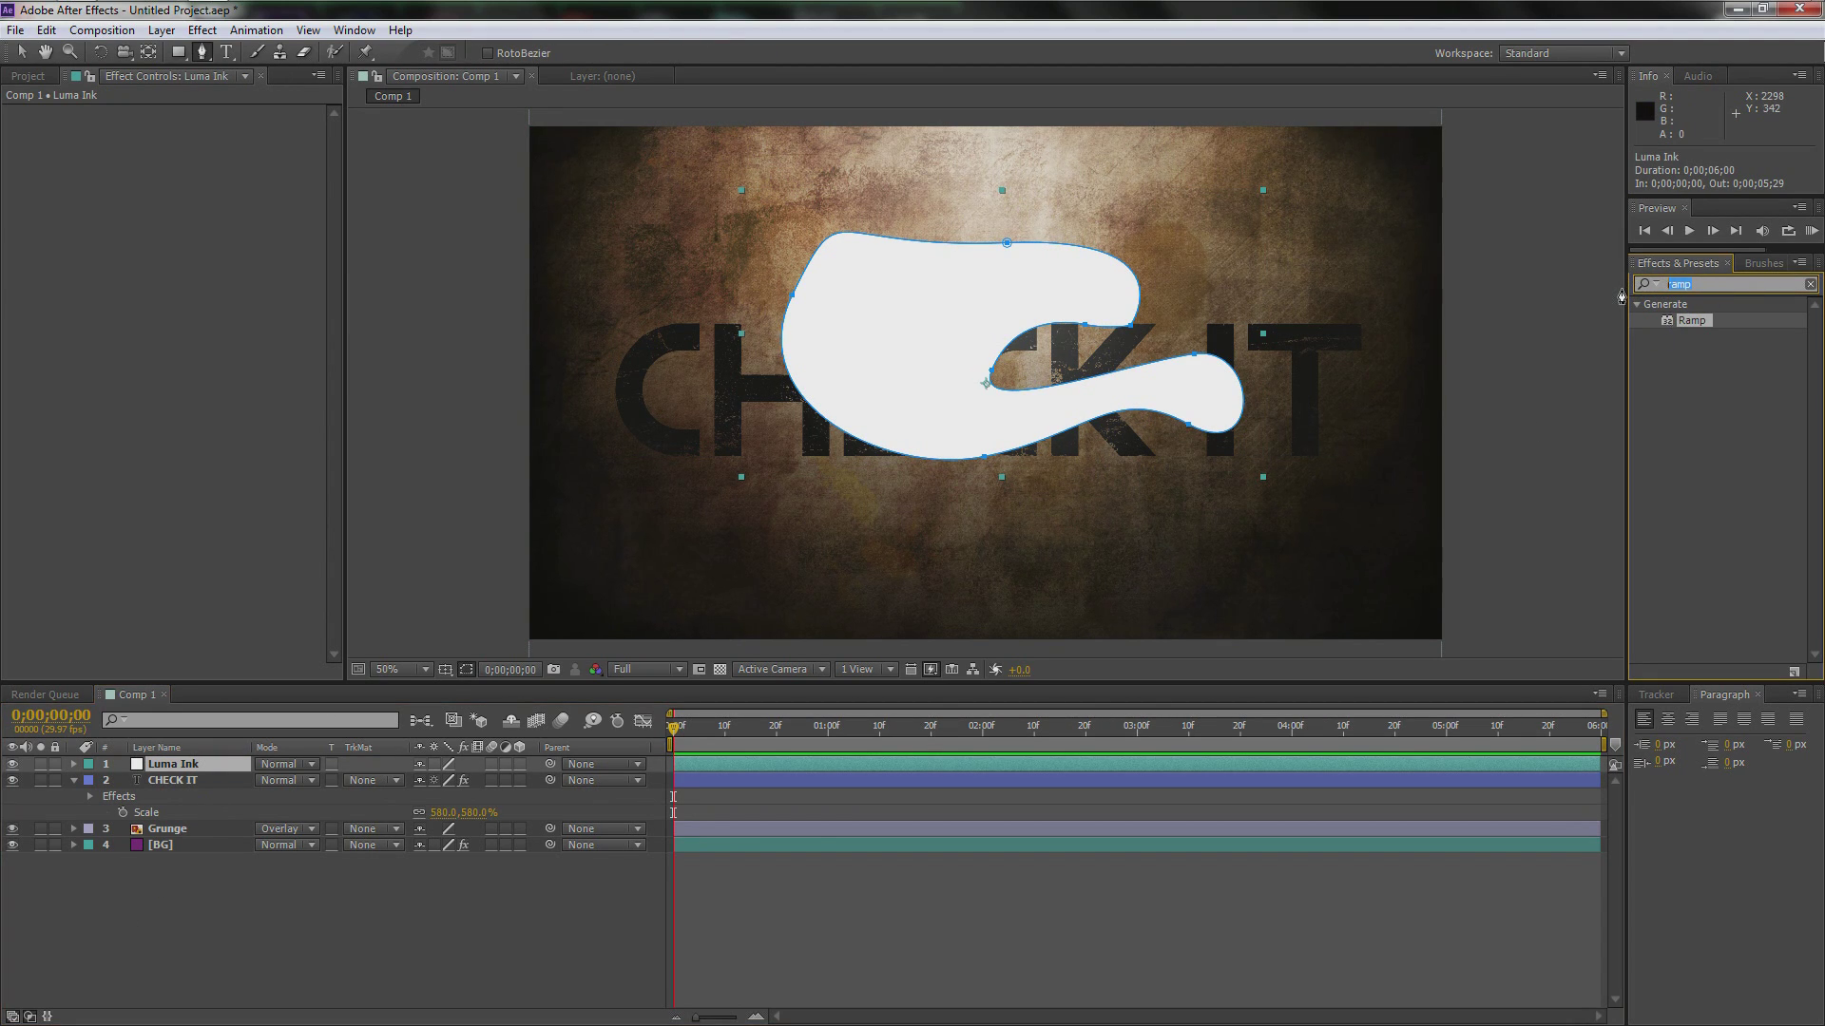
pyautogui.write('rop')
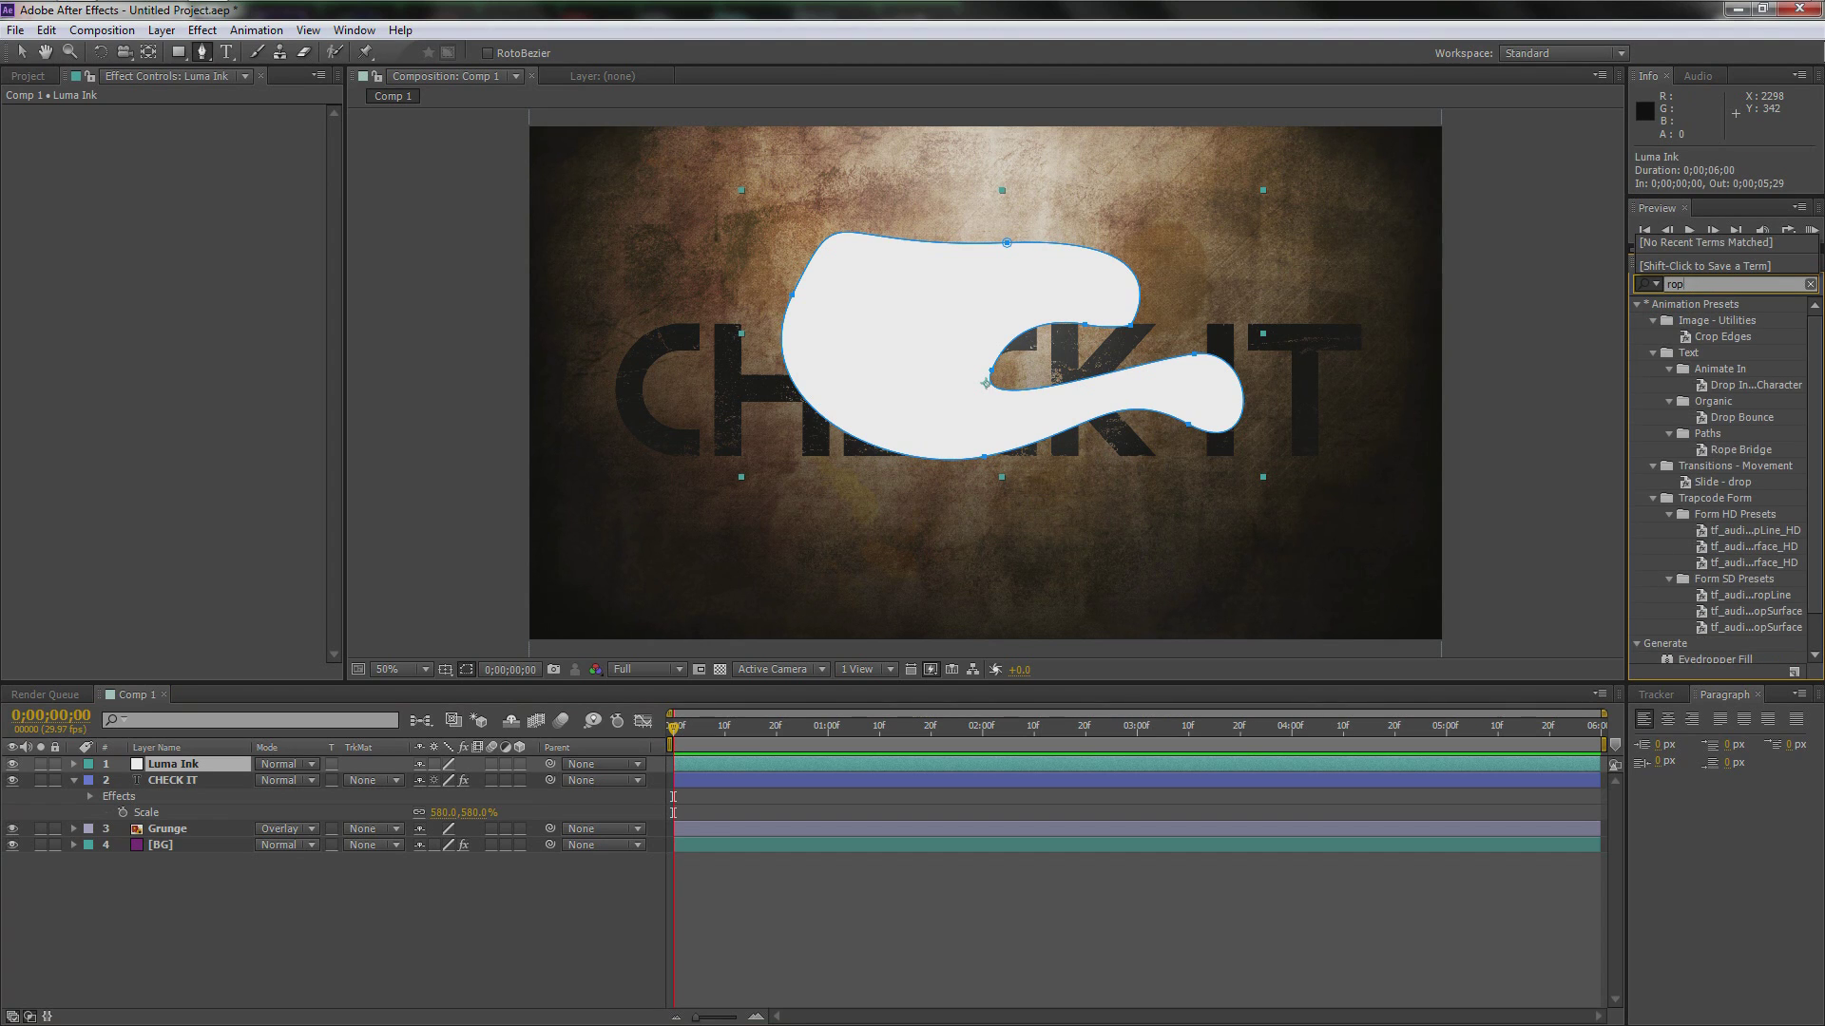
pyautogui.press('BackSpace')
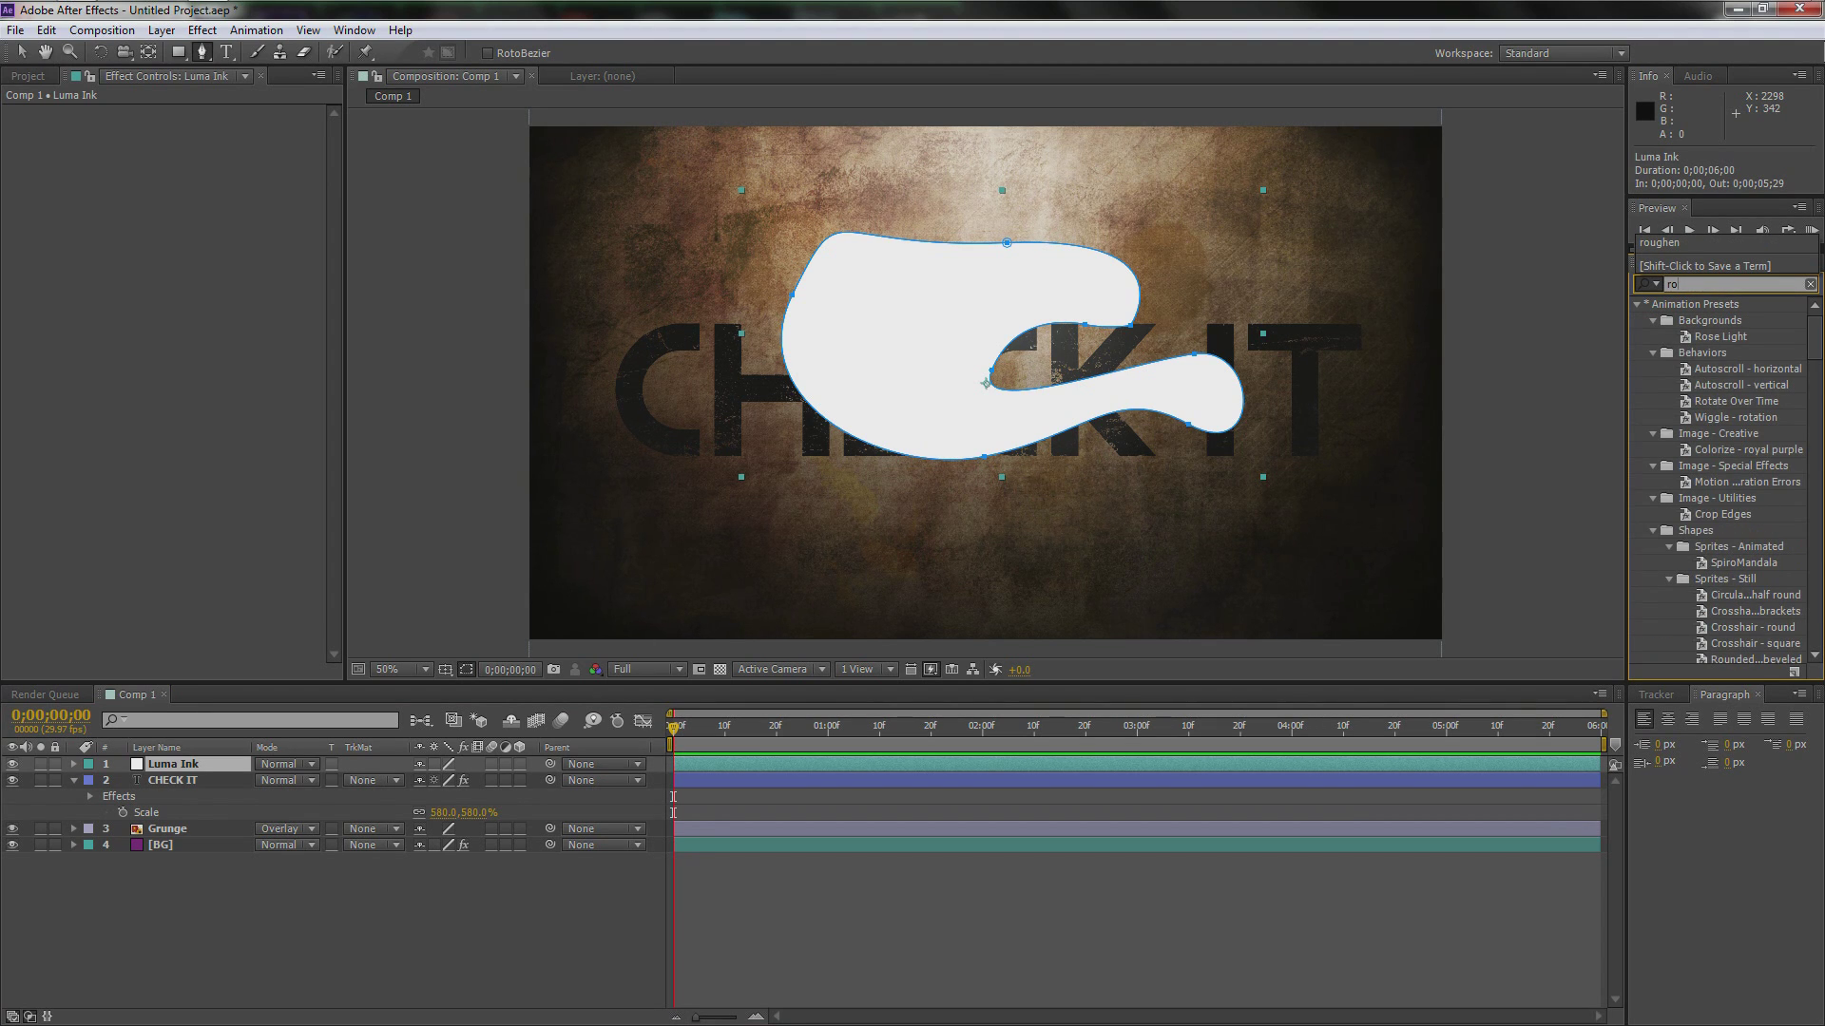
pyautogui.write('ughen')
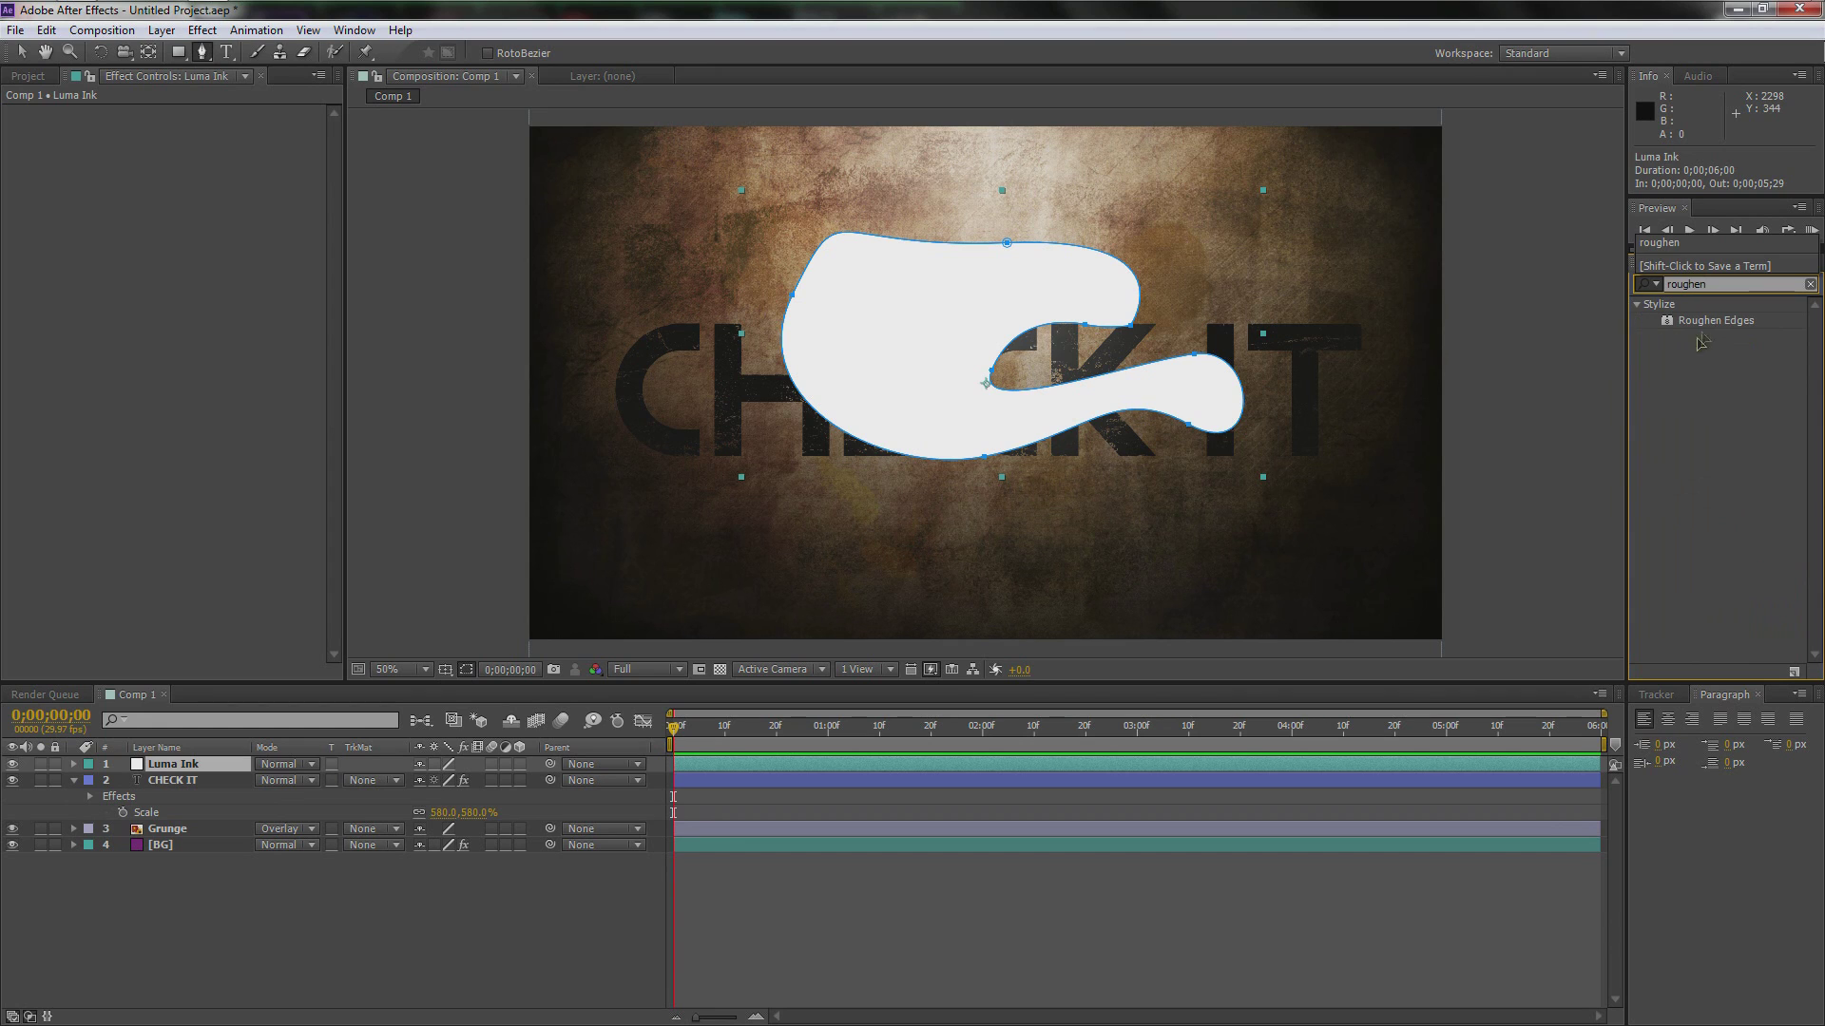
# Step: Apply Roughen Edges to Luma Ink, widen the Border to about 197 and set Edge Sharpness to 0.30
pyautogui.moveTo(1715, 320)
pyautogui.mouseDown()
pyautogui.moveTo(1385, 346)
pyautogui.moveTo(665, 665)
pyautogui.moveTo(197, 768)
pyautogui.mouseUp()
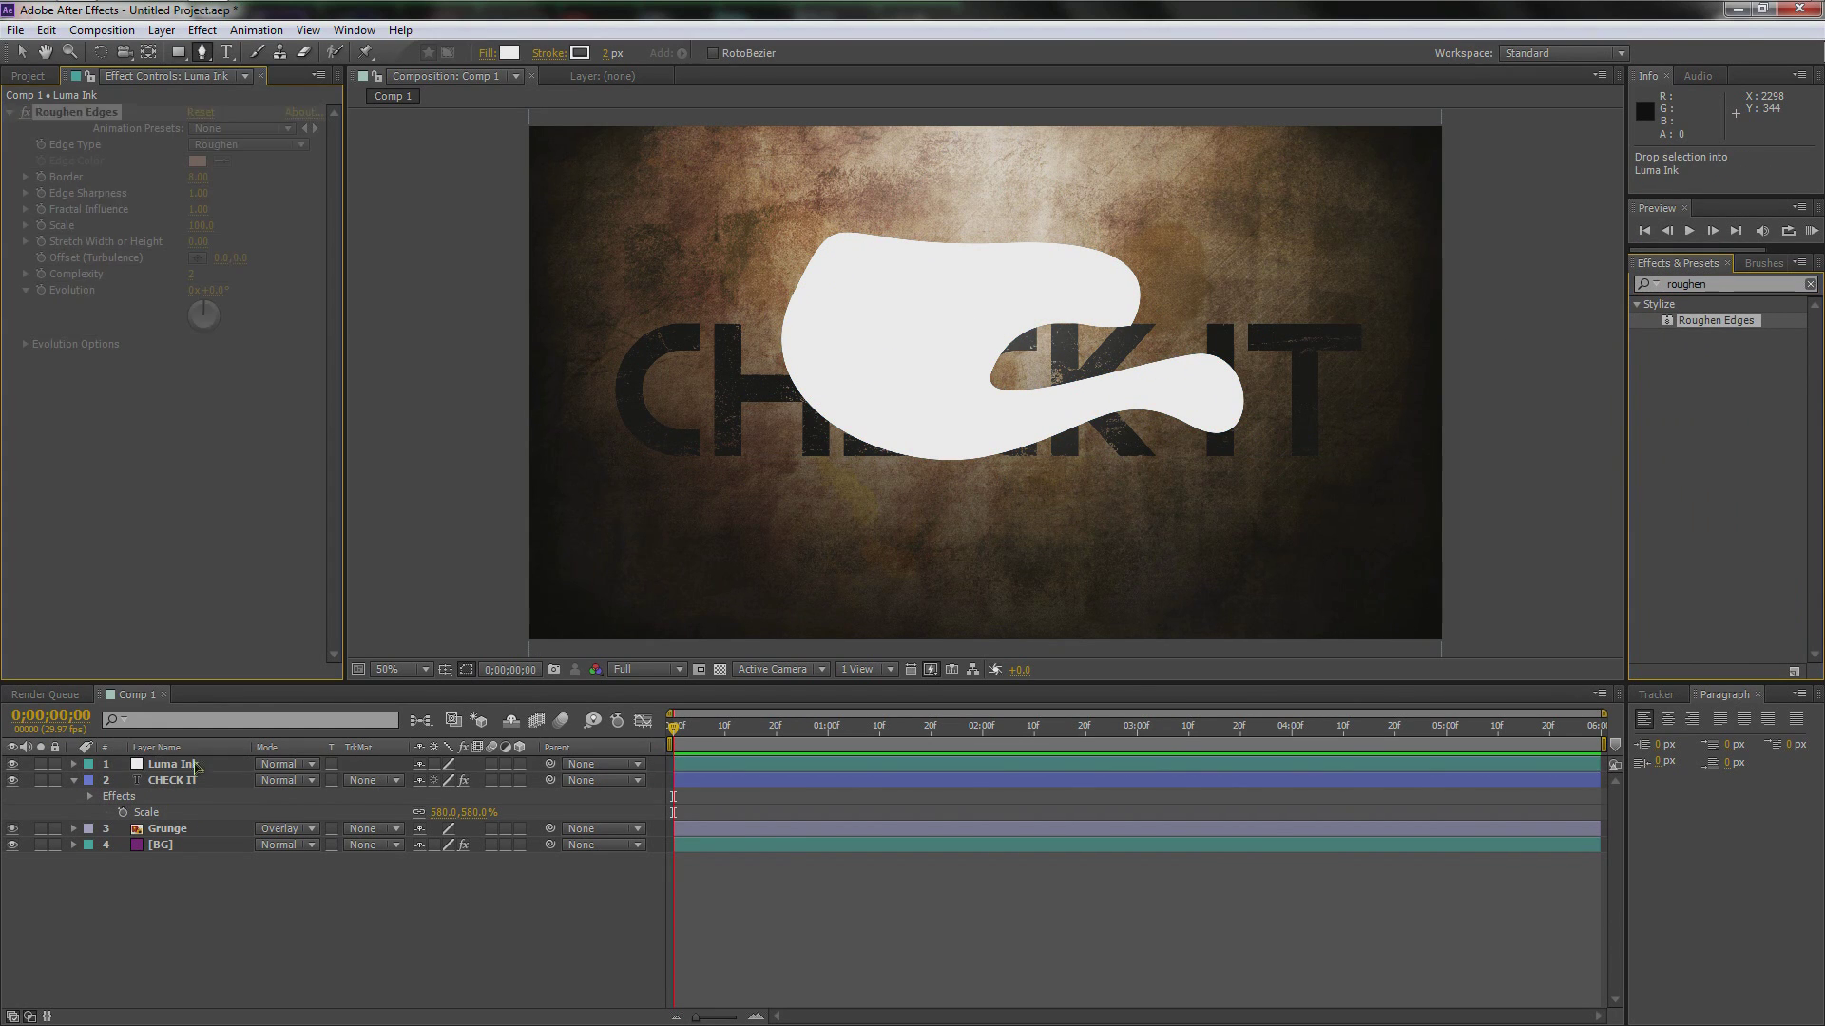
pyautogui.press('v')
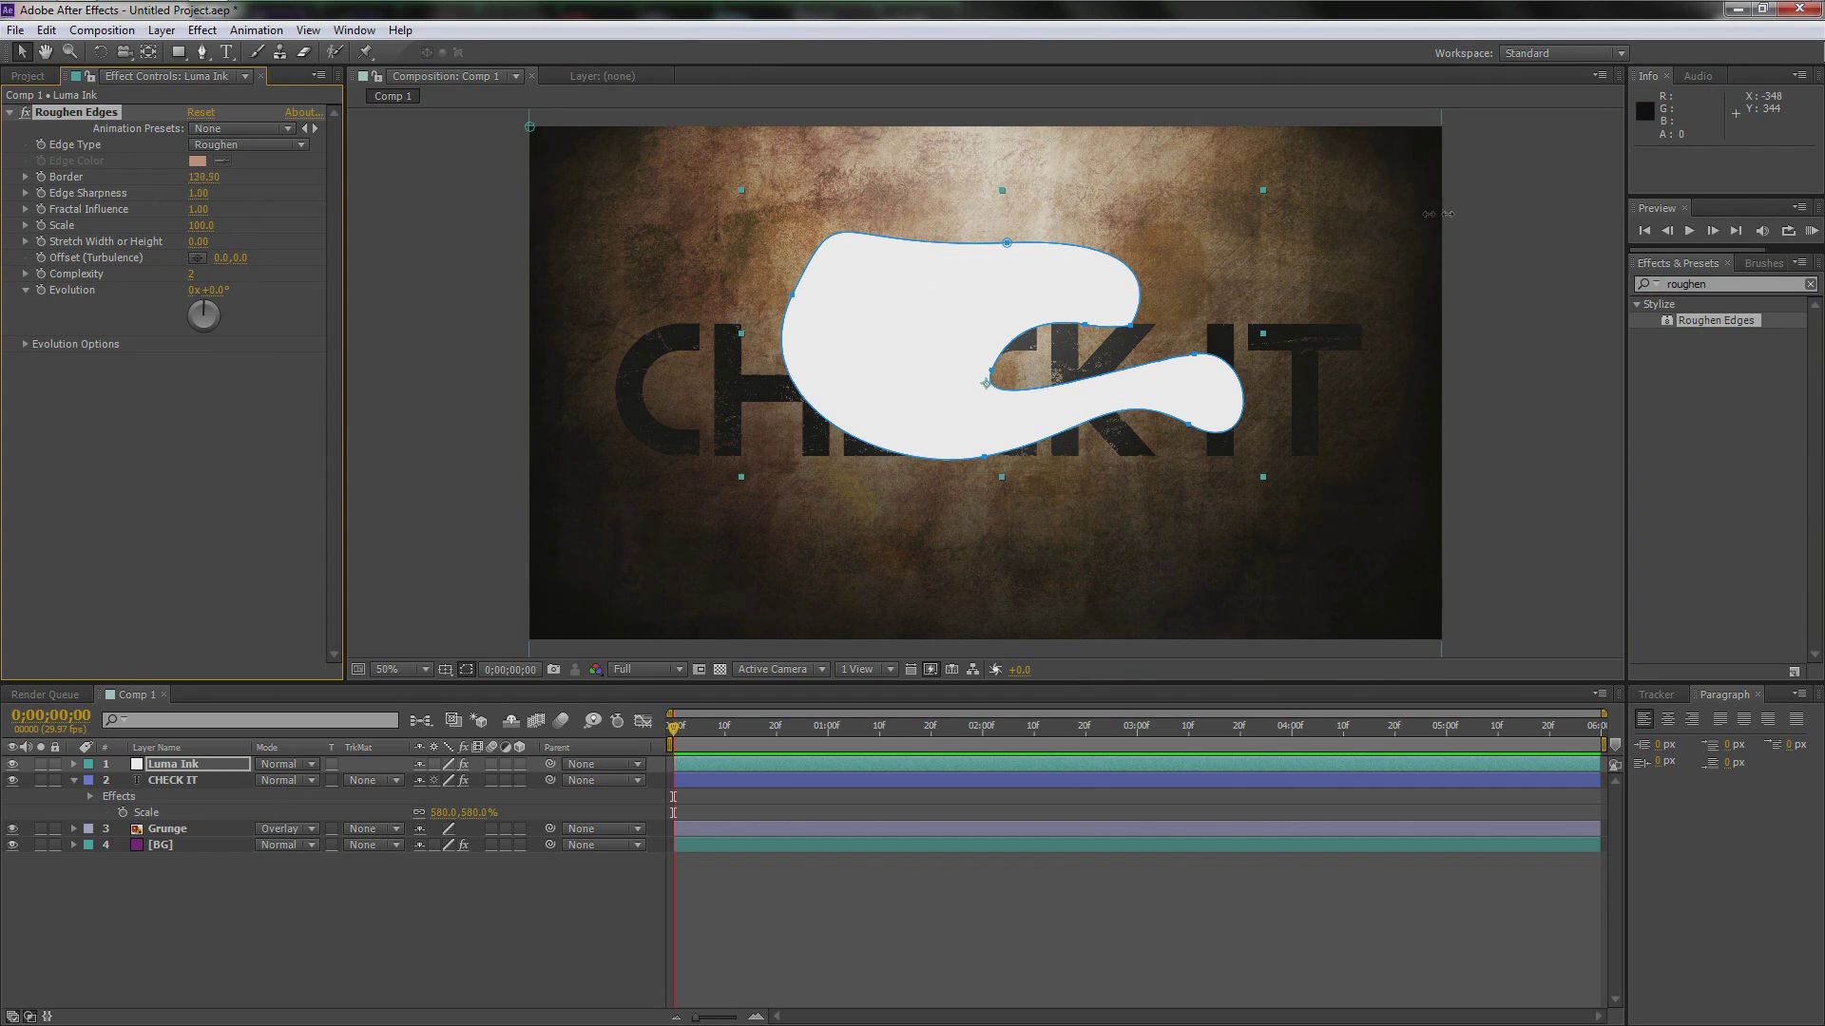
pyautogui.moveTo(1437, 214); pyautogui.dragTo(218, 285)
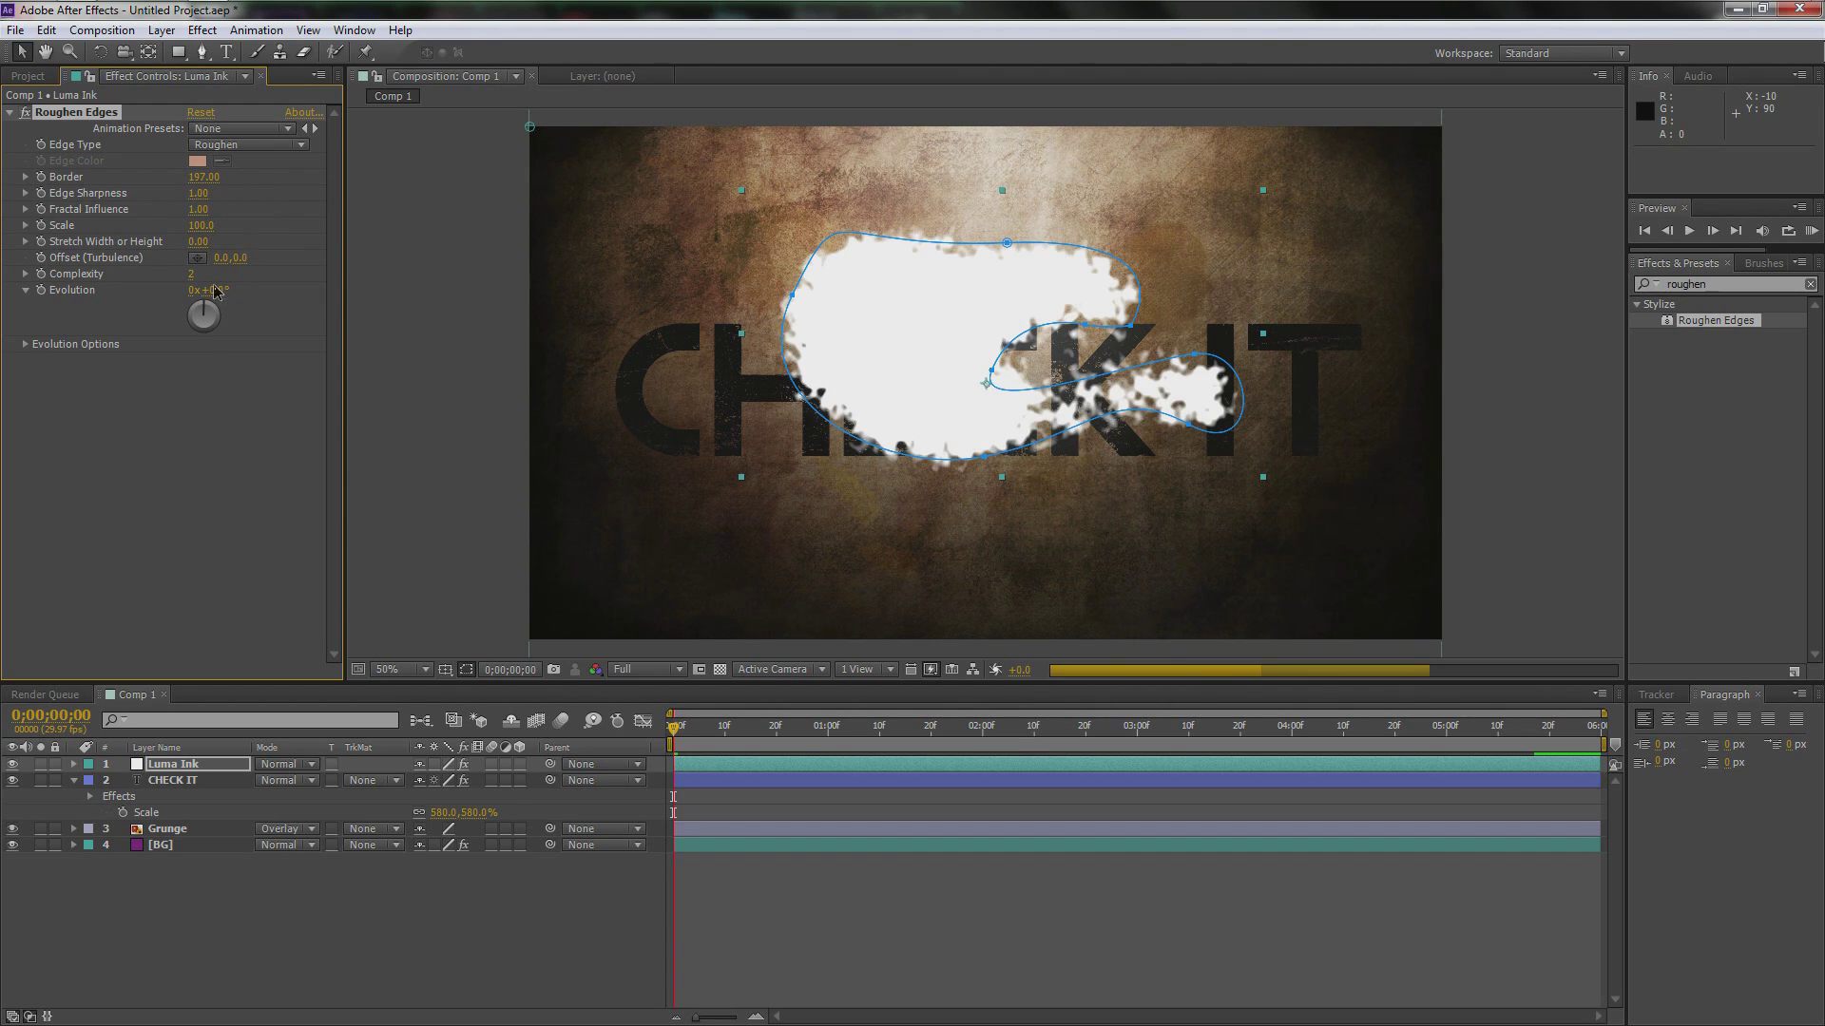
pyautogui.click(198, 193)
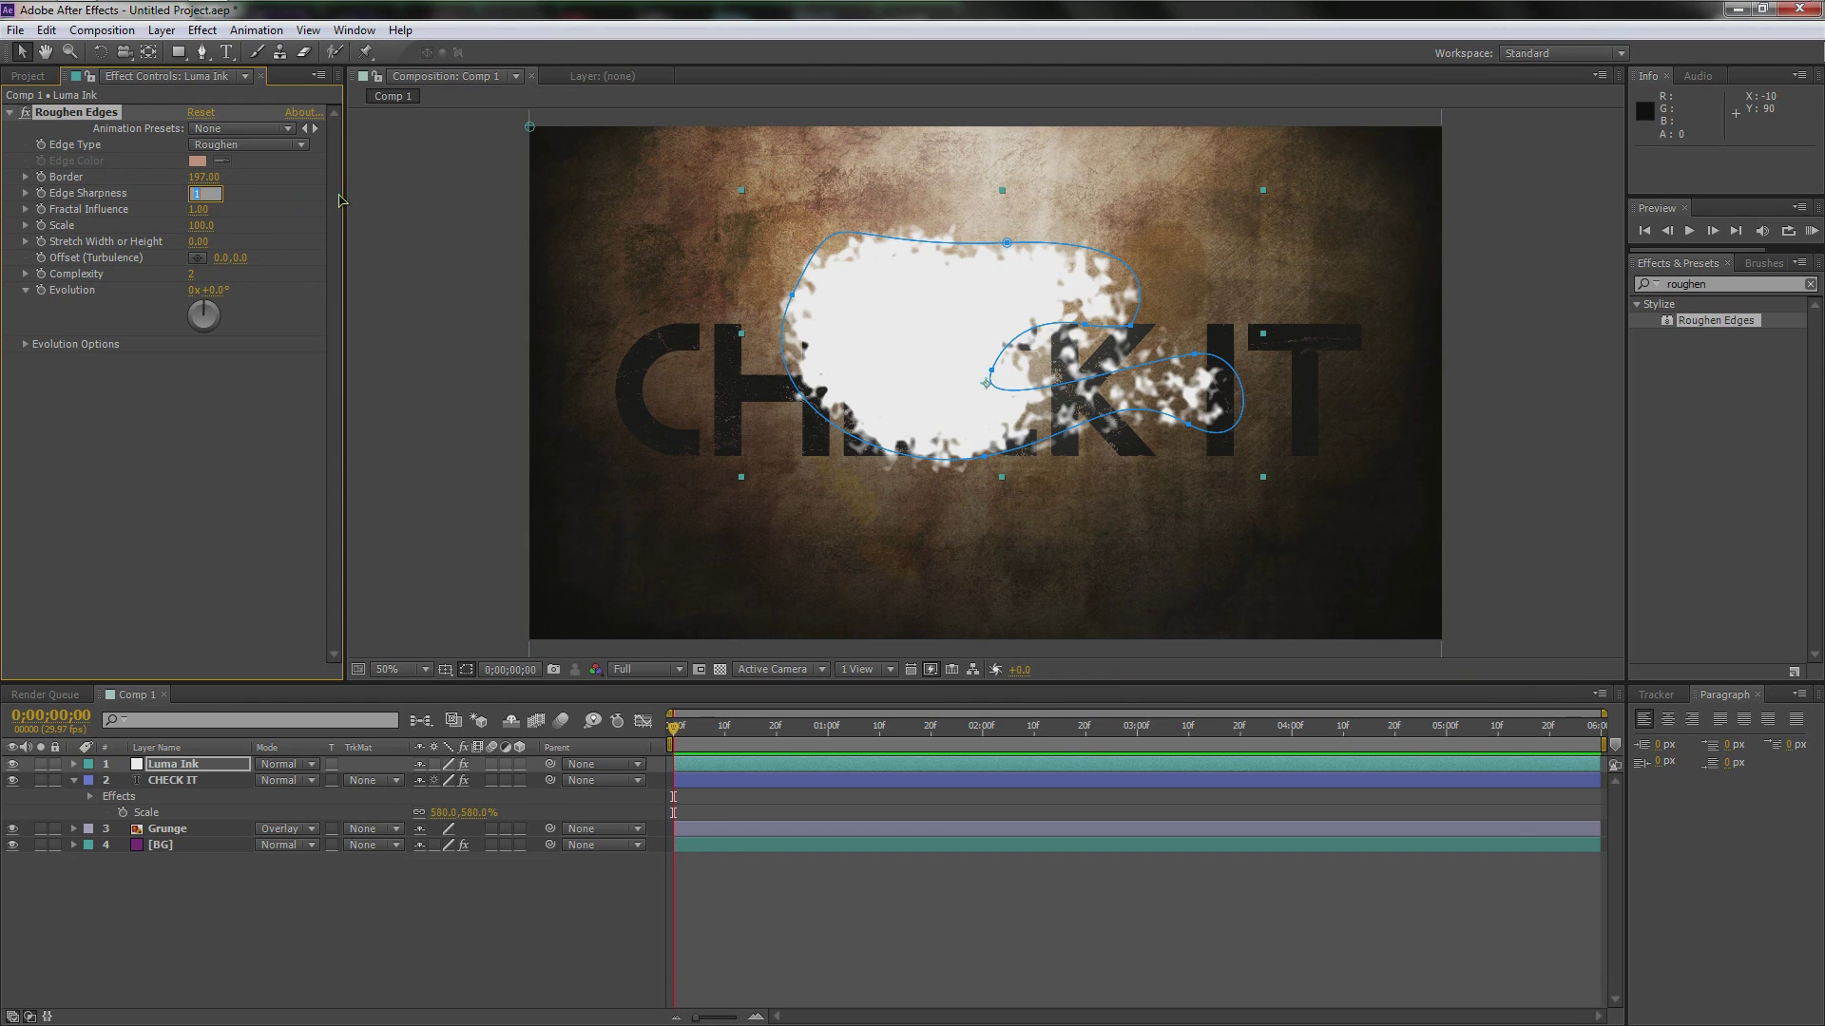
pyautogui.press('Return')
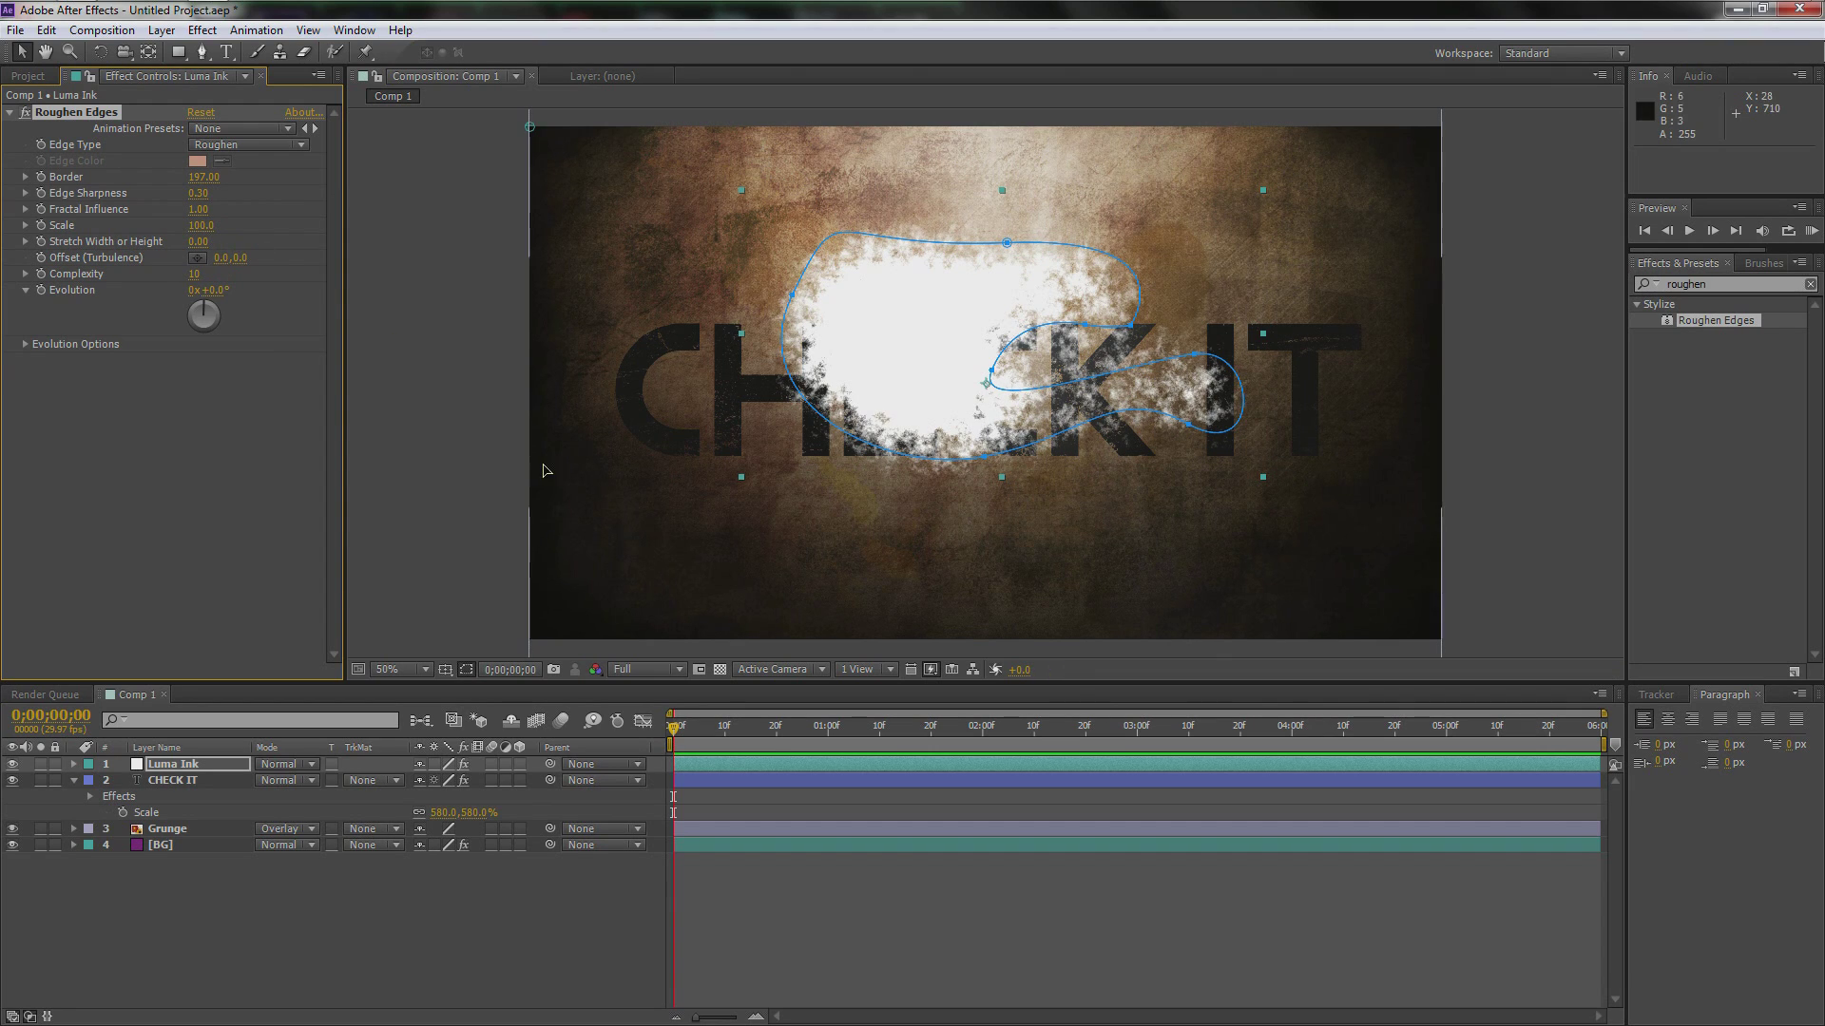
pyautogui.click(1112, 932)
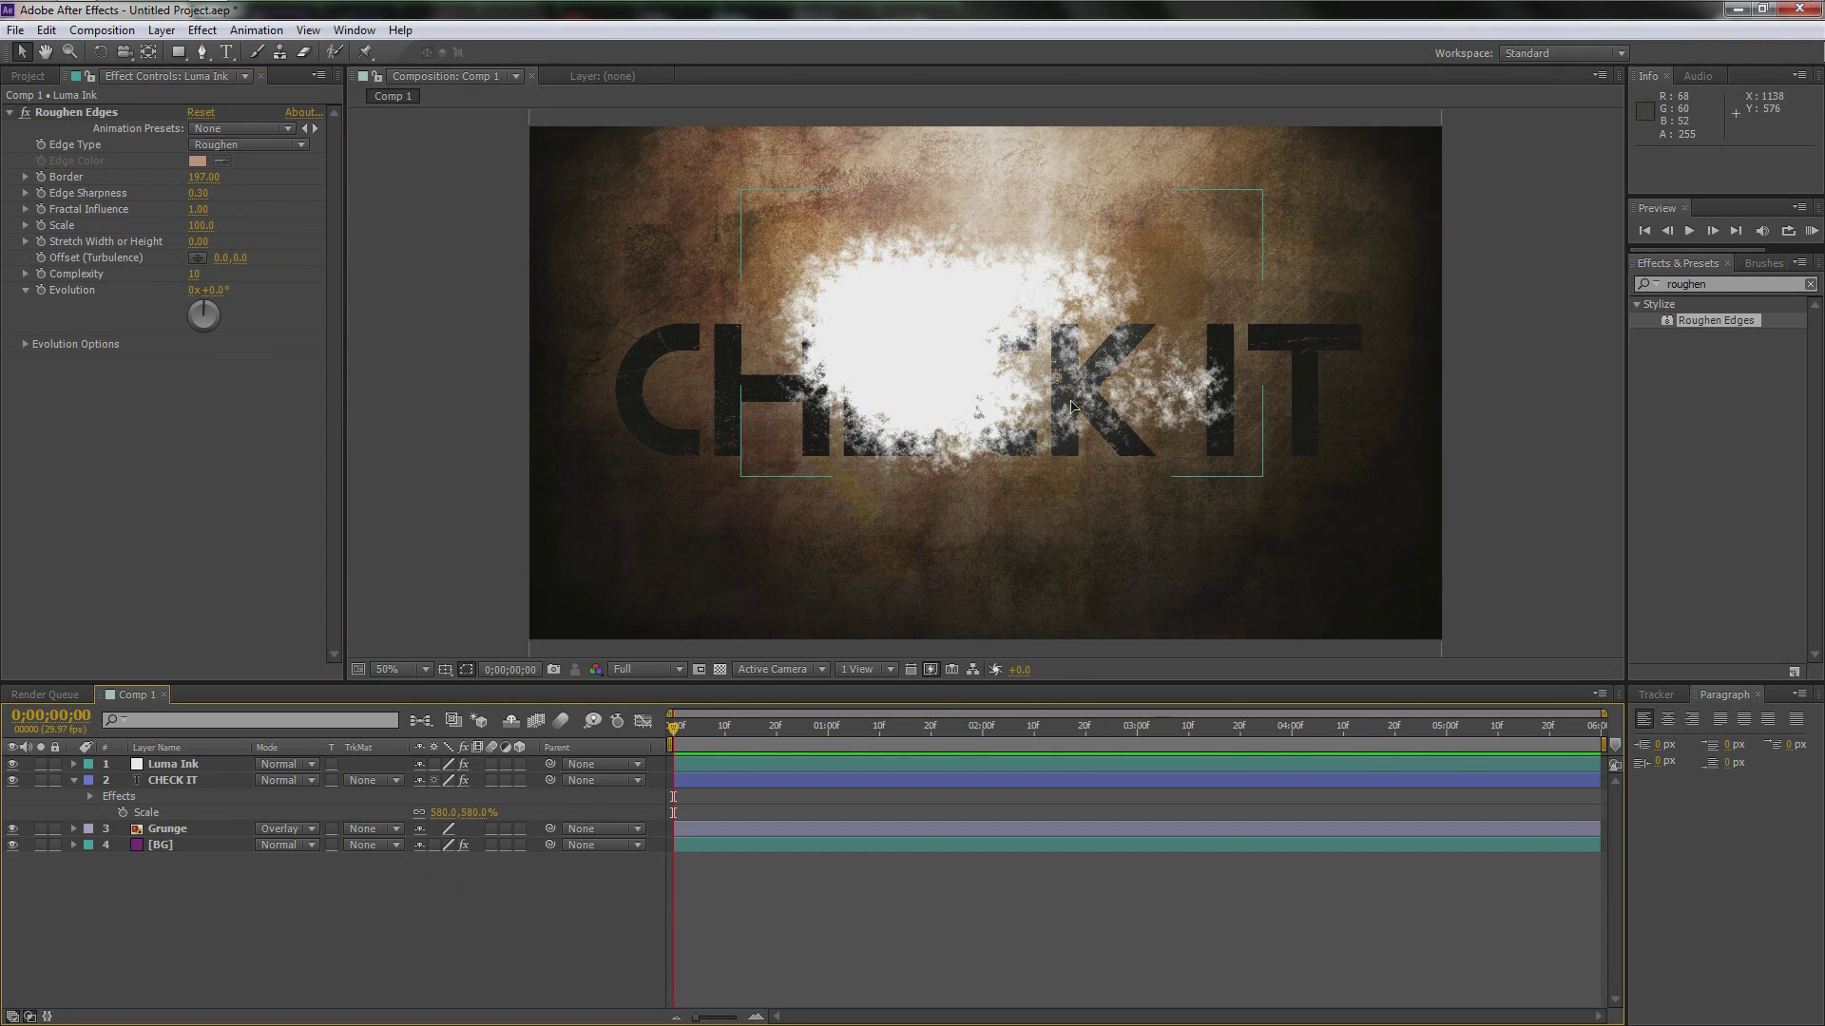
pyautogui.click(182, 765)
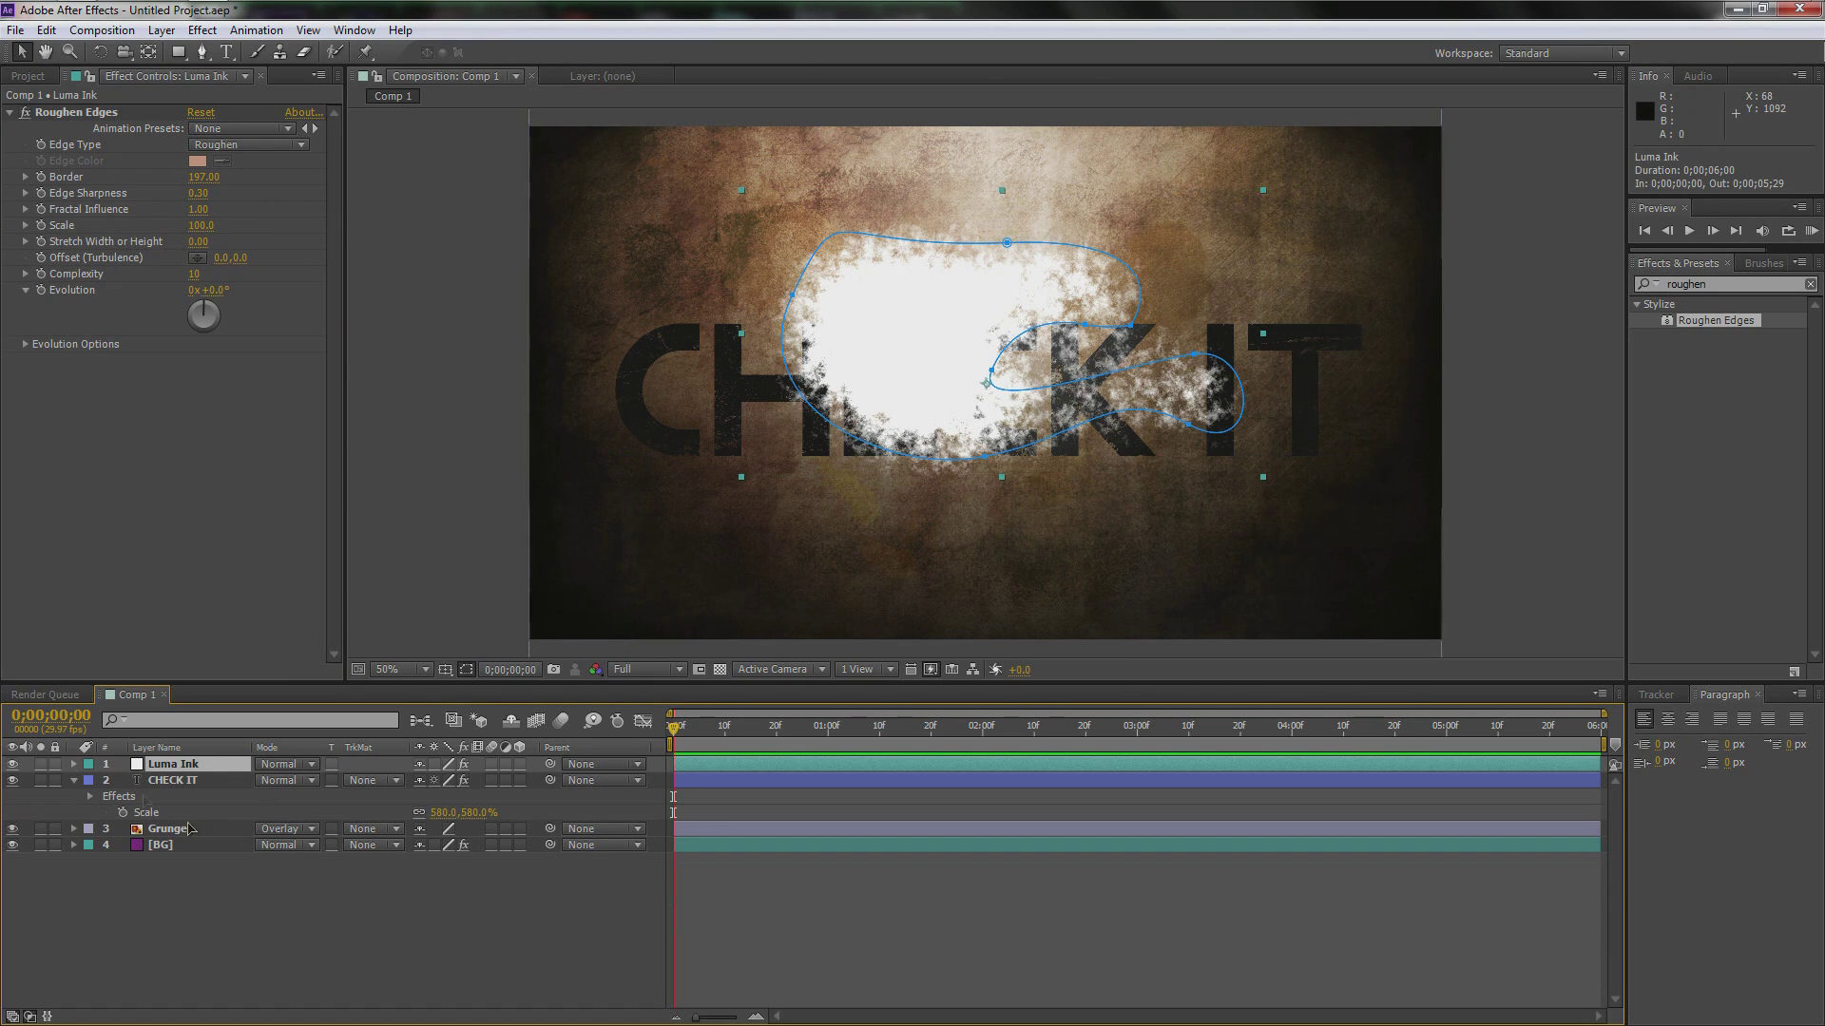
# Step: Keyframe Luma Ink's Mask Expansion at -170 px at the one-second mark
pyautogui.press('m')
pyautogui.press('m')
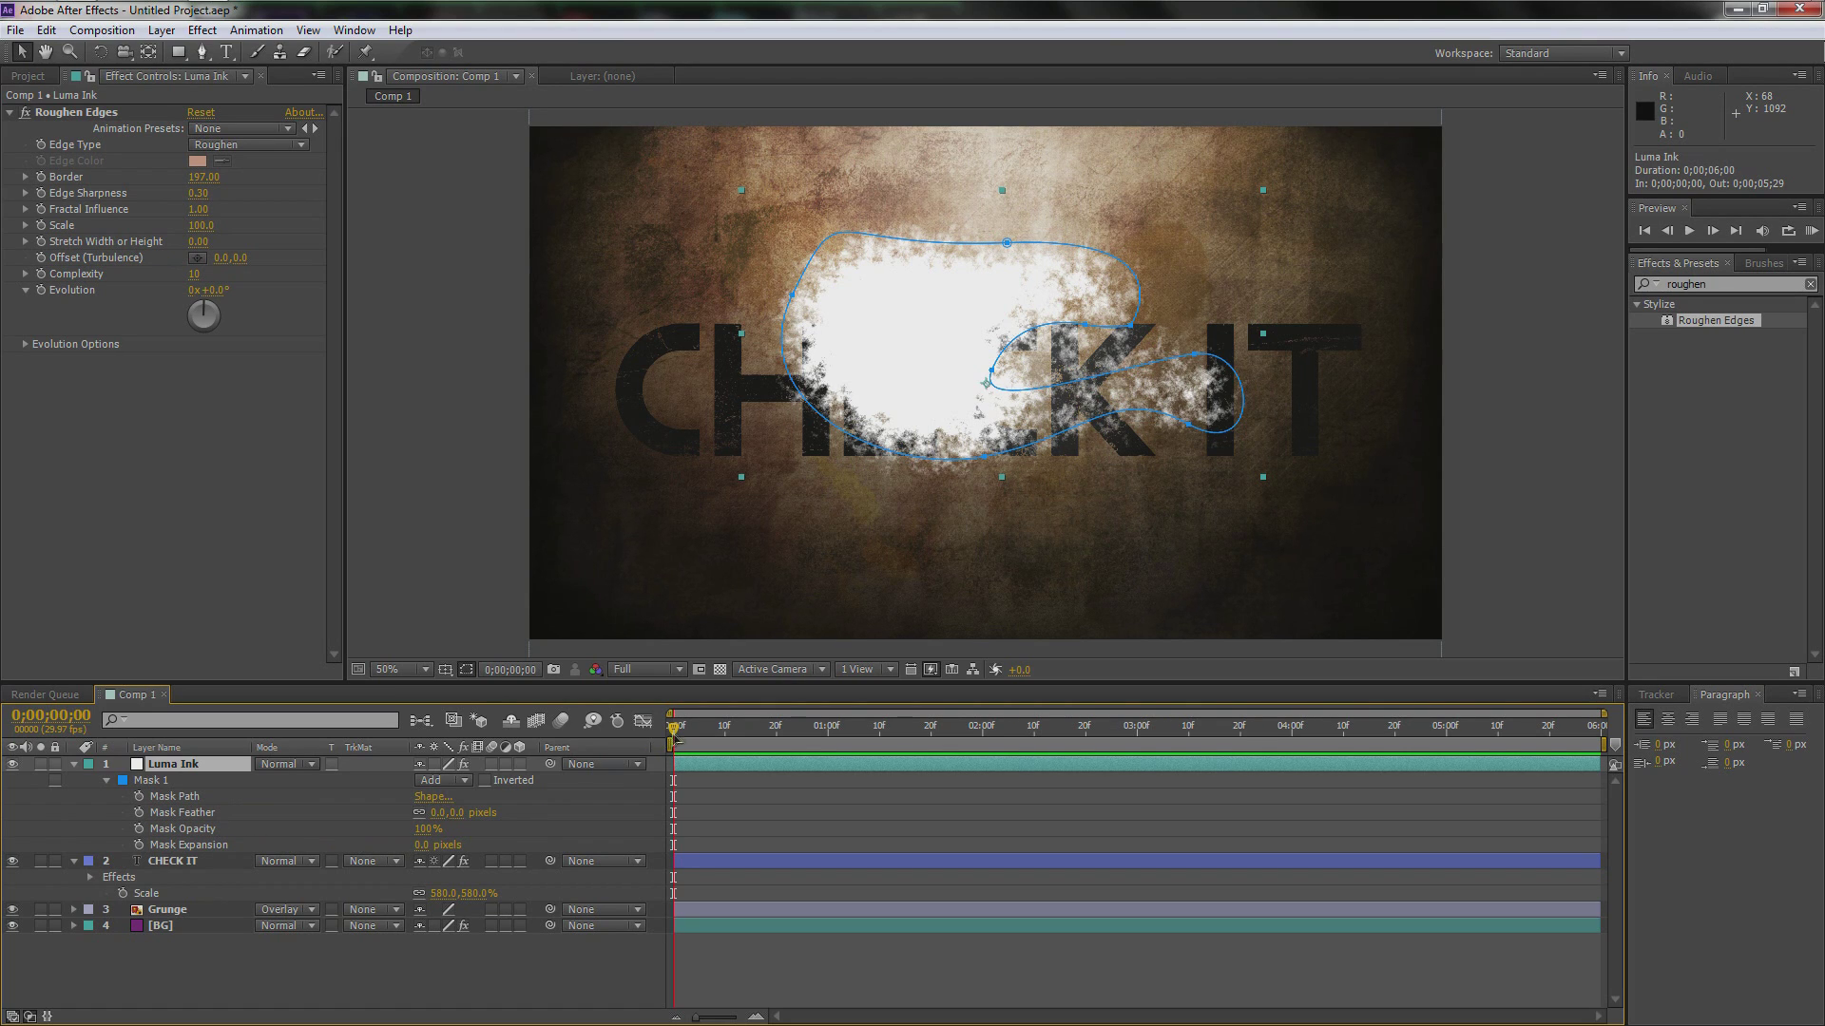
pyautogui.moveTo(675, 738); pyautogui.dragTo(825, 737)
pyautogui.click(139, 844)
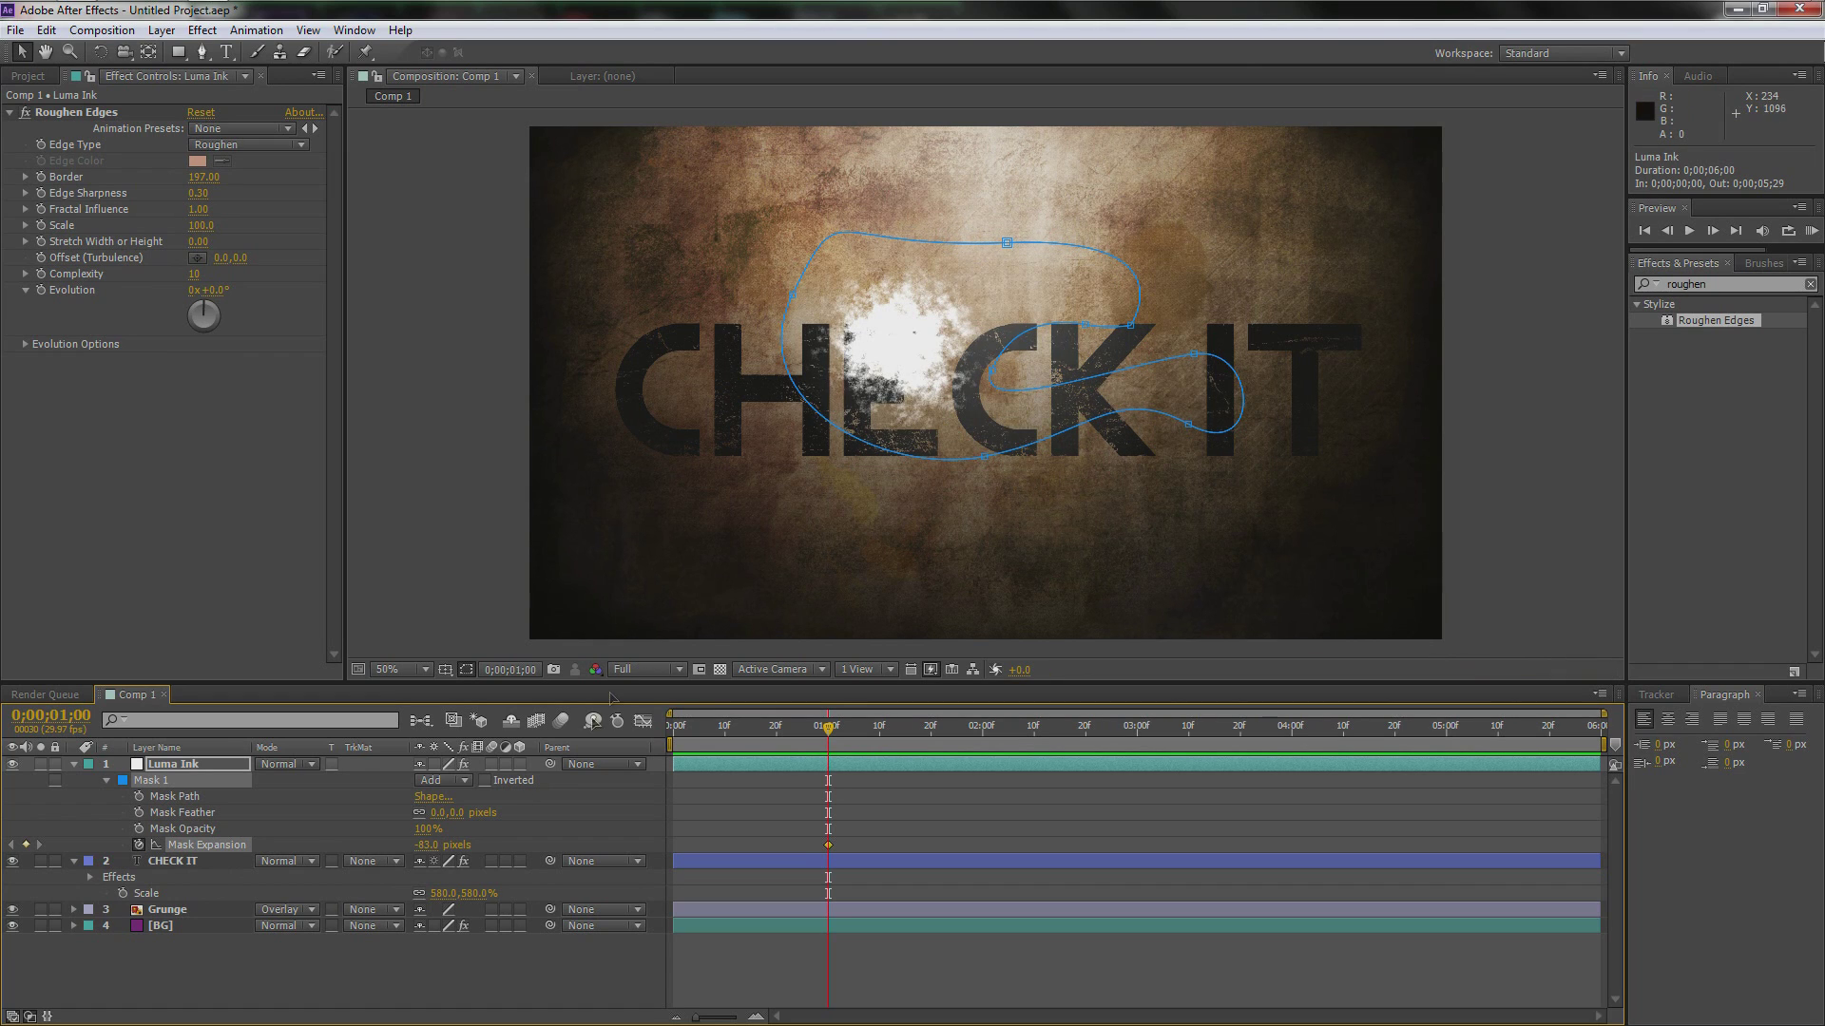
pyautogui.moveTo(426, 850); pyautogui.dragTo(388, 852)
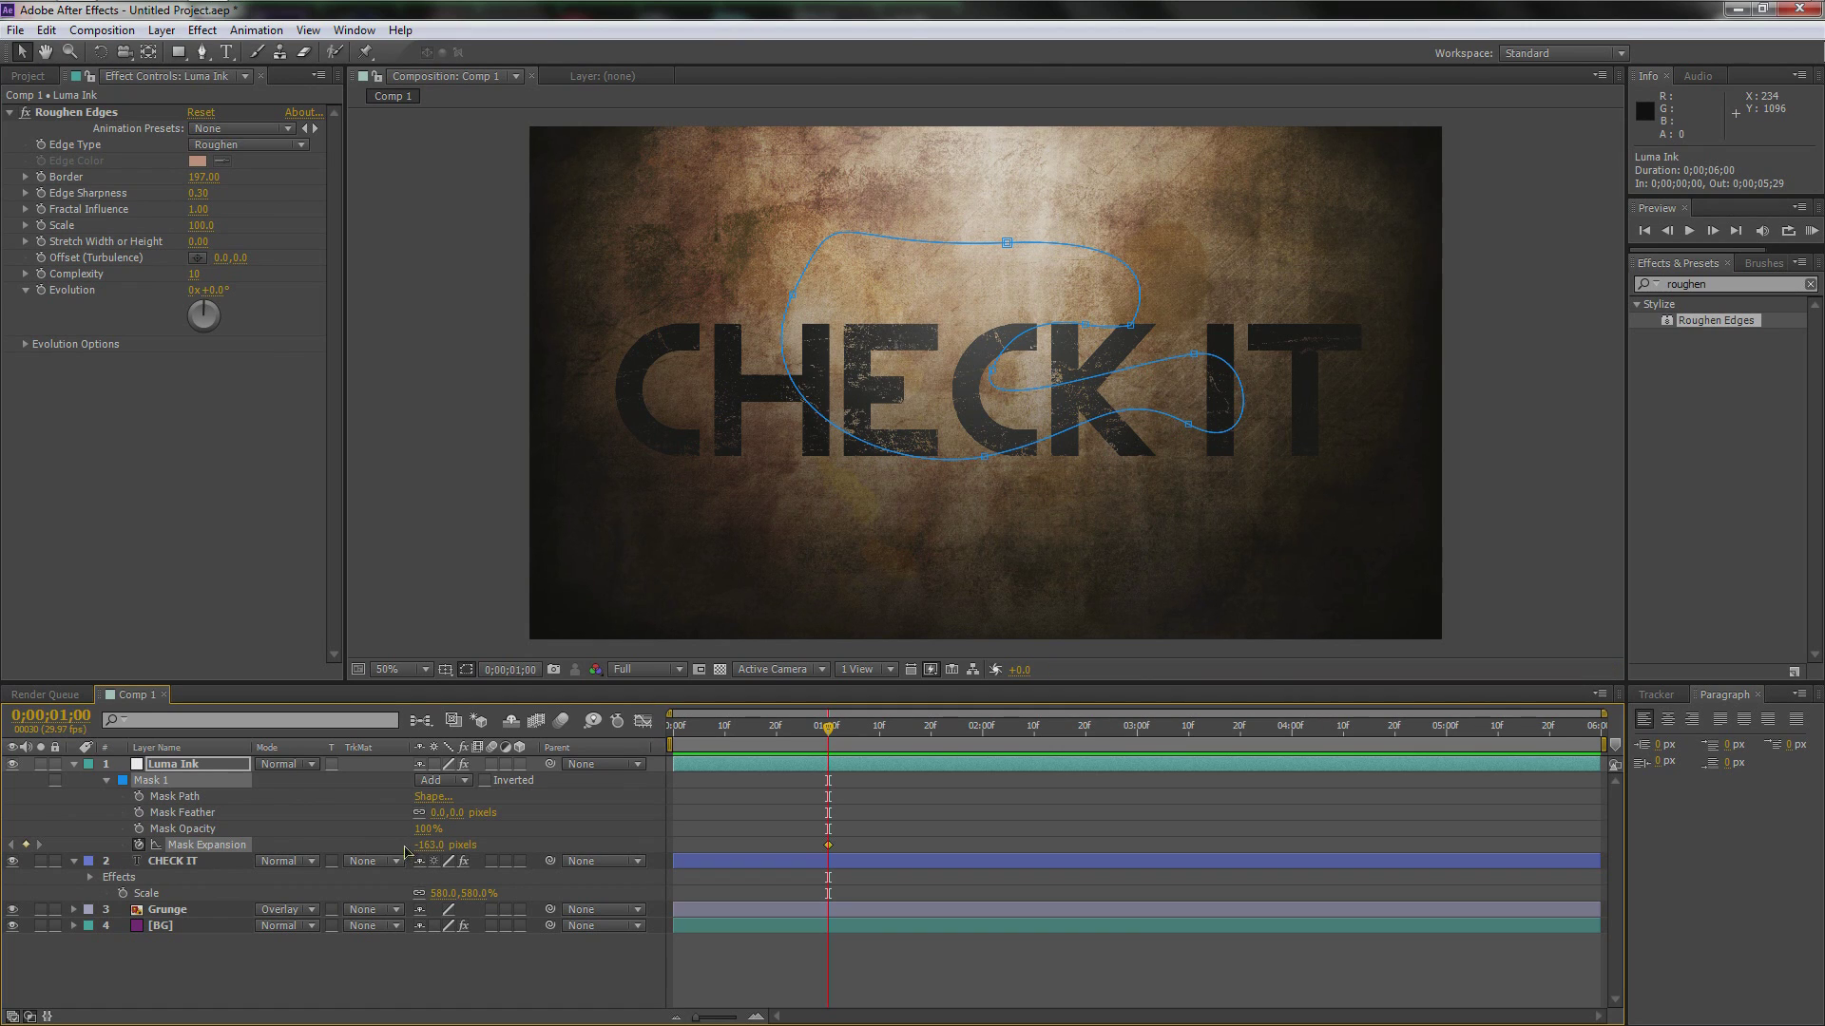
pyautogui.moveTo(431, 853); pyautogui.dragTo(436, 852)
pyautogui.click(429, 845)
pyautogui.press('Return')
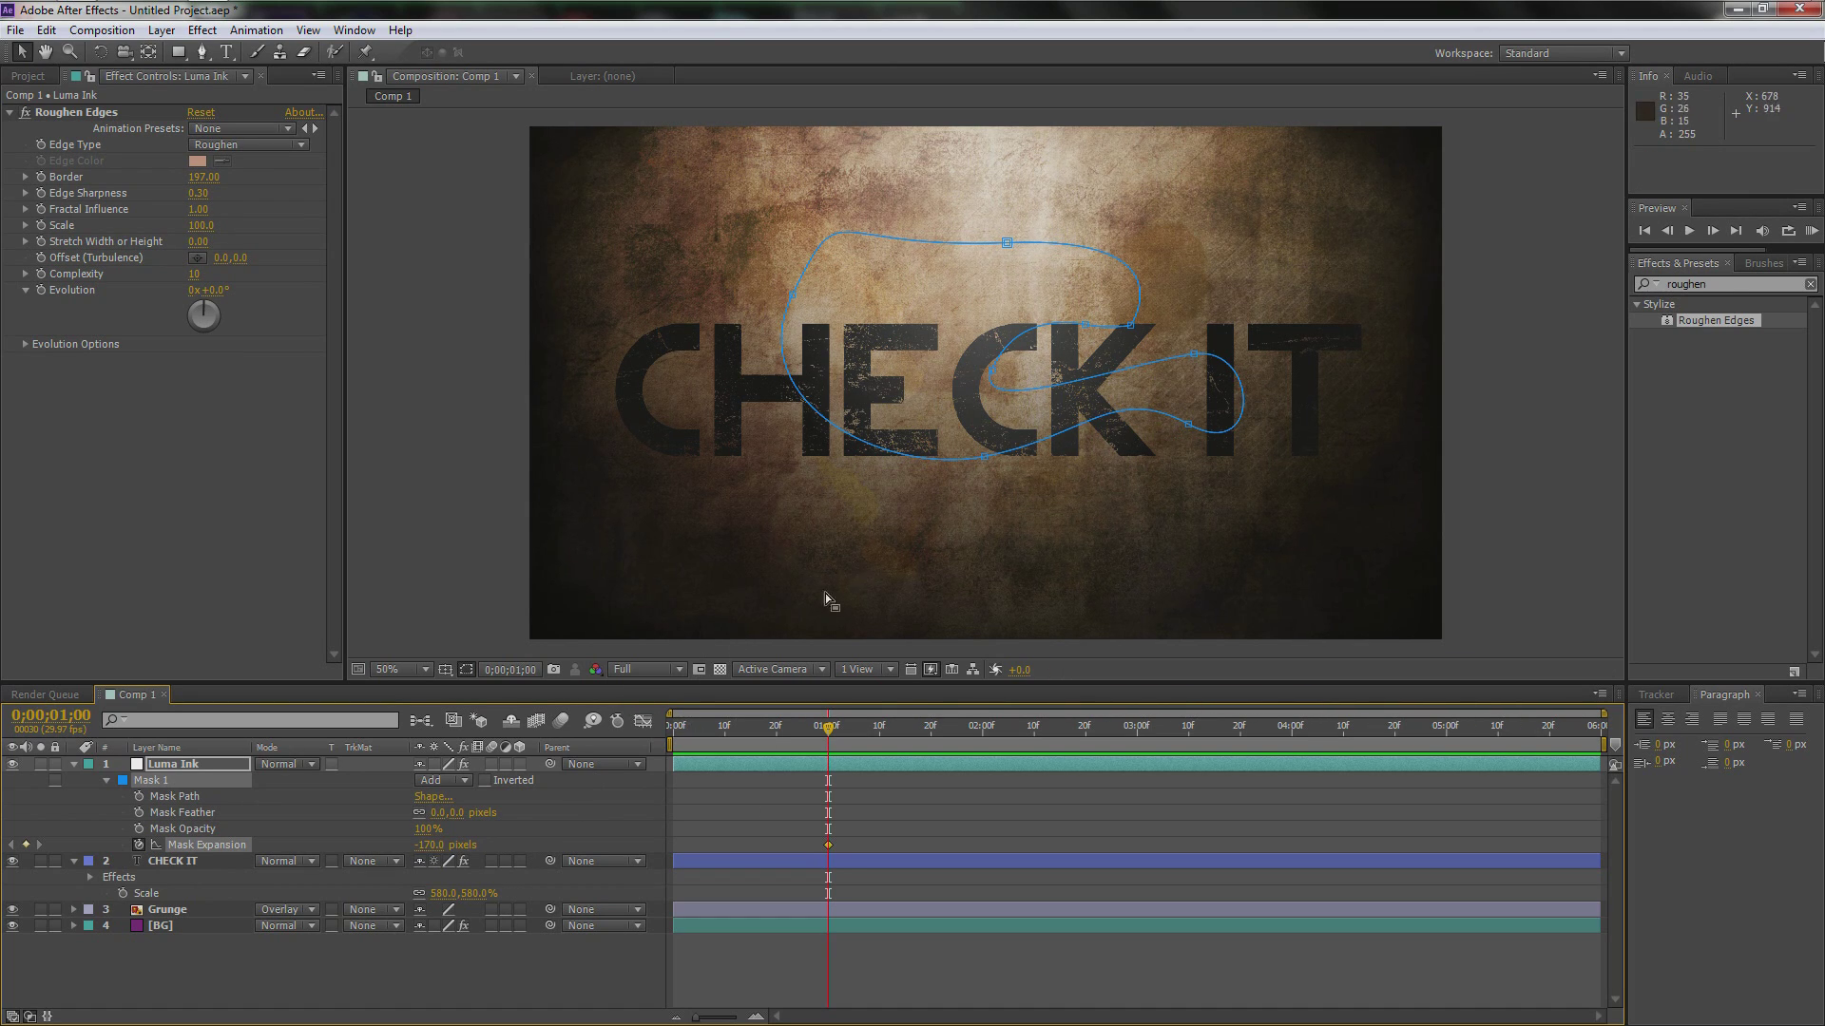
# Step: Near 4 seconds, expand the mask to 593 px, feather it 69 px, and collapse the layer
pyautogui.moveTo(830, 735); pyautogui.dragTo(1348, 752)
pyautogui.moveTo(435, 846); pyautogui.dragTo(427, 846)
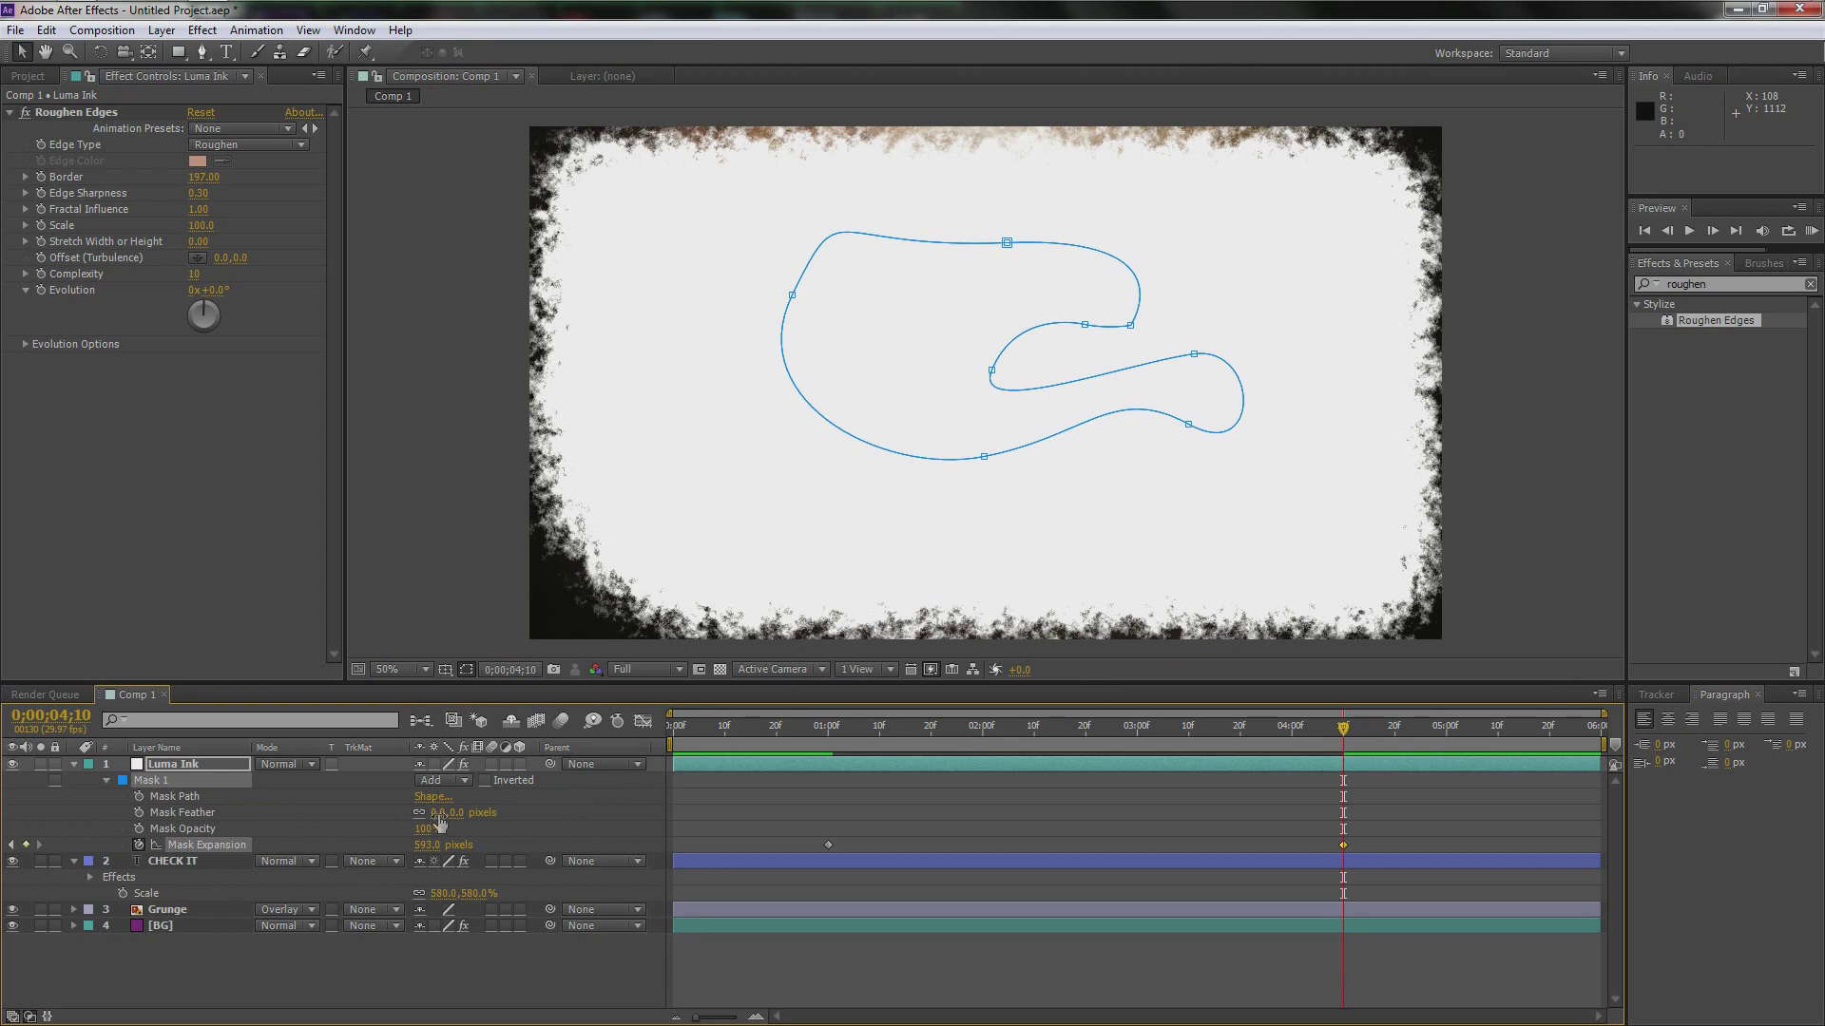
pyautogui.moveTo(439, 813); pyautogui.dragTo(503, 813)
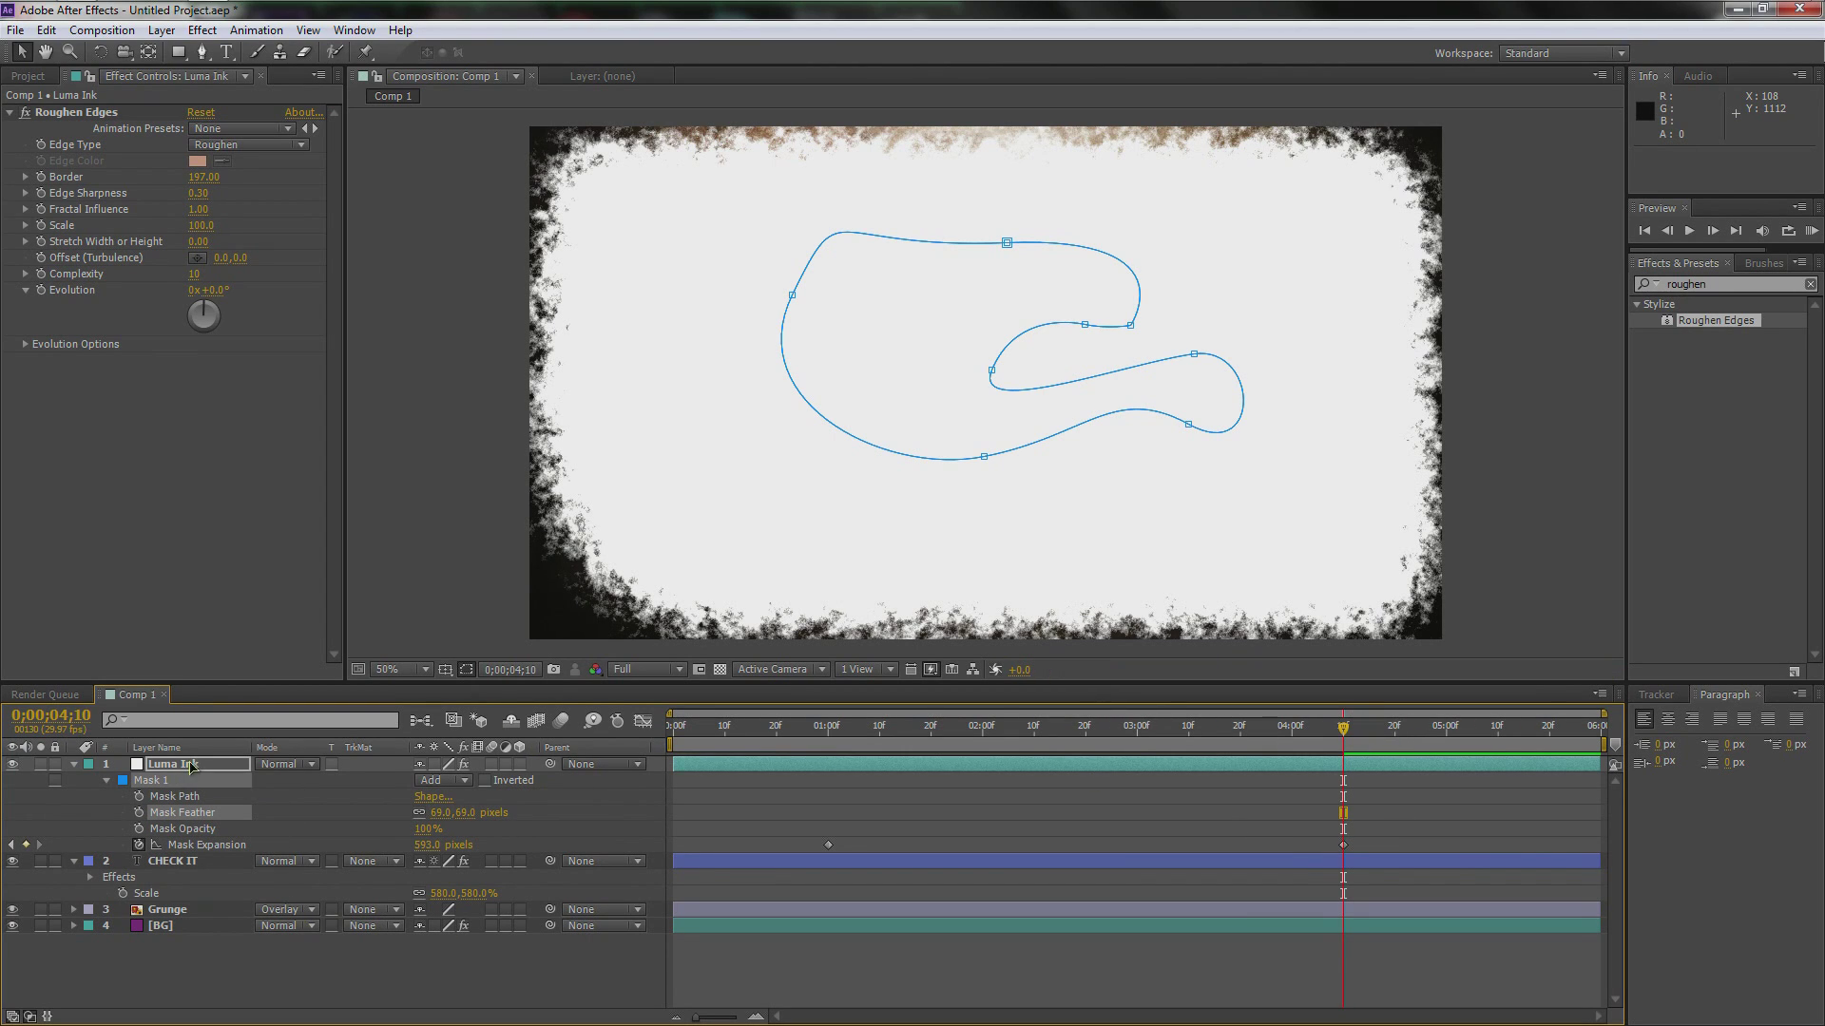
pyautogui.click(190, 765)
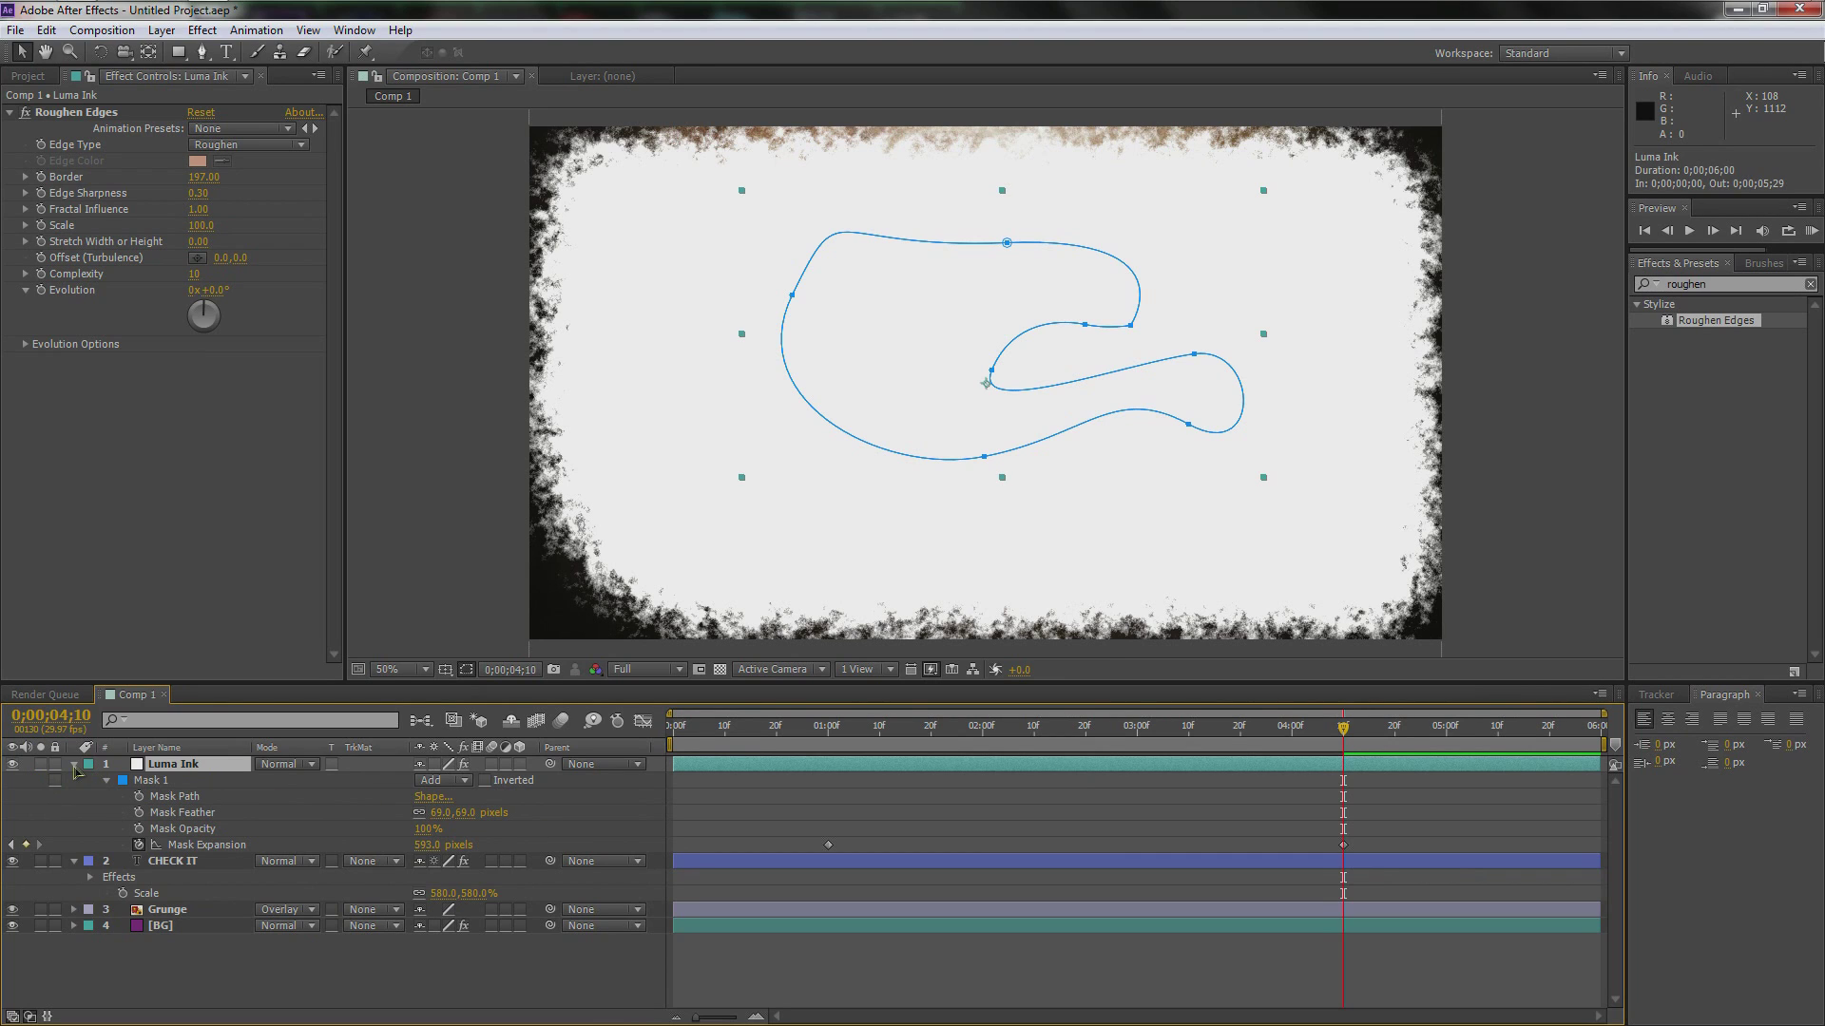
pyautogui.click(74, 764)
pyautogui.click(390, 933)
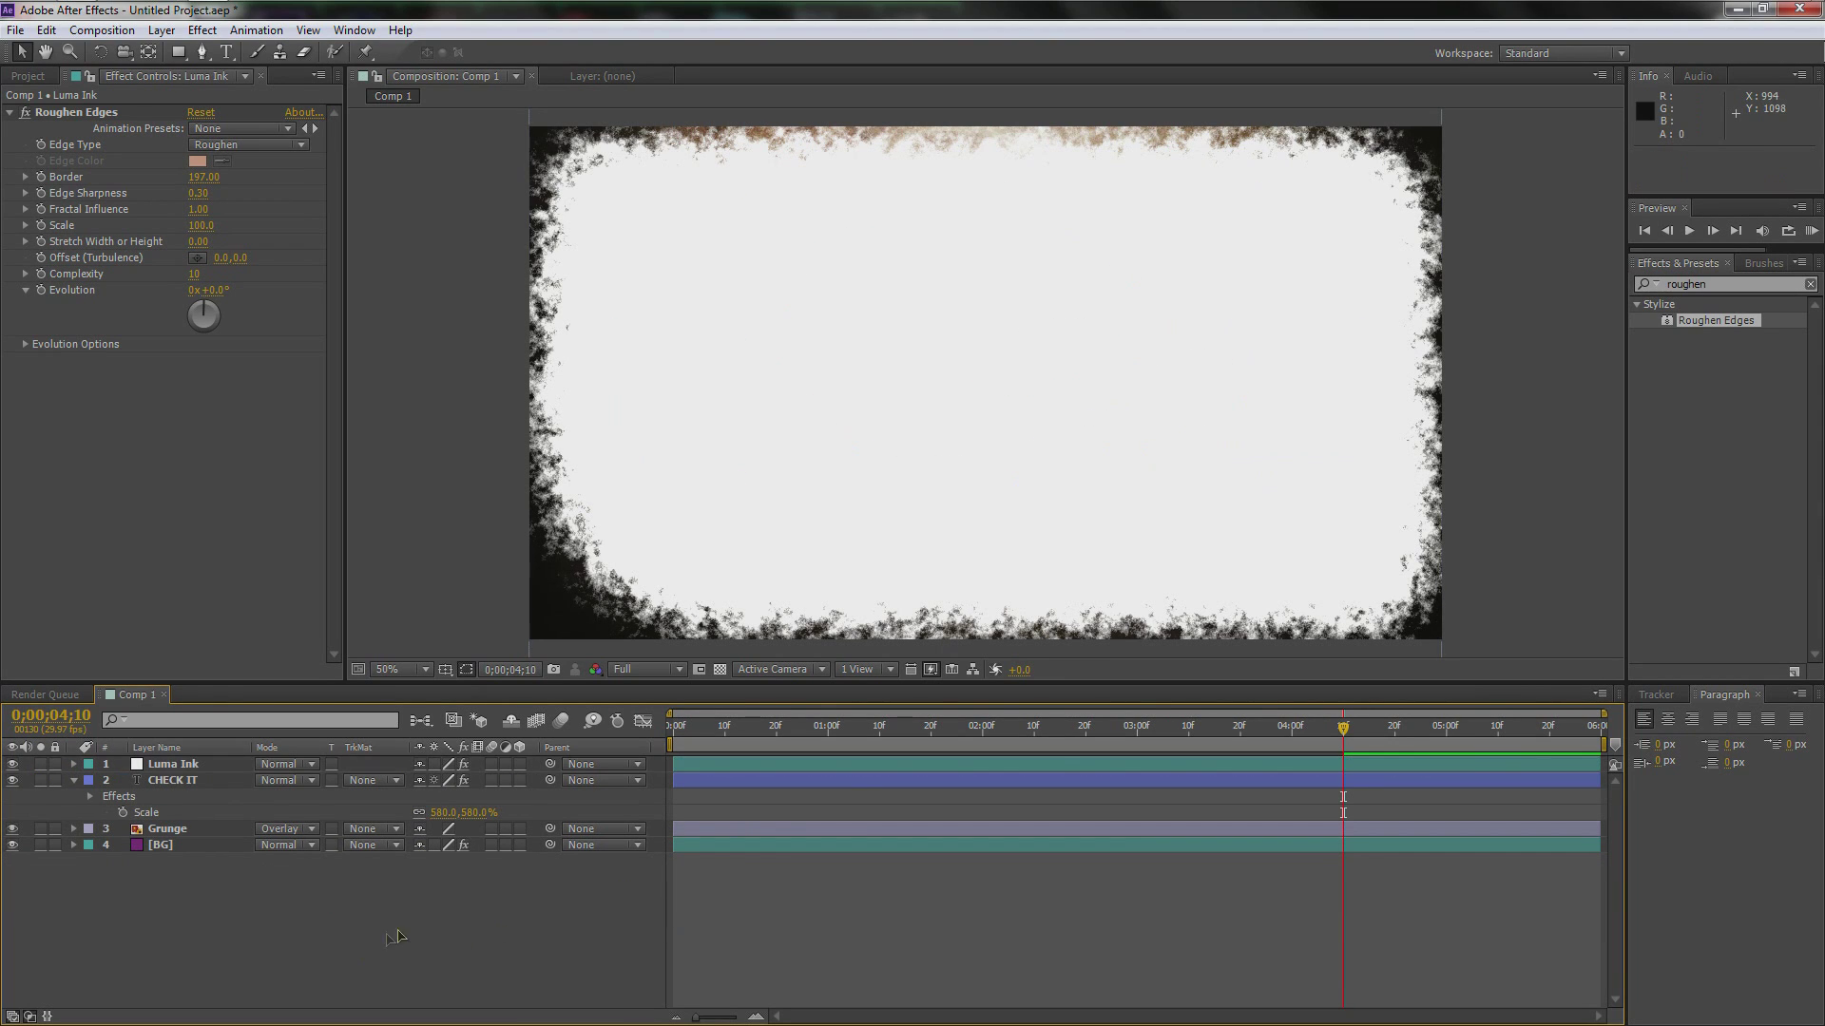
pyautogui.click(164, 781)
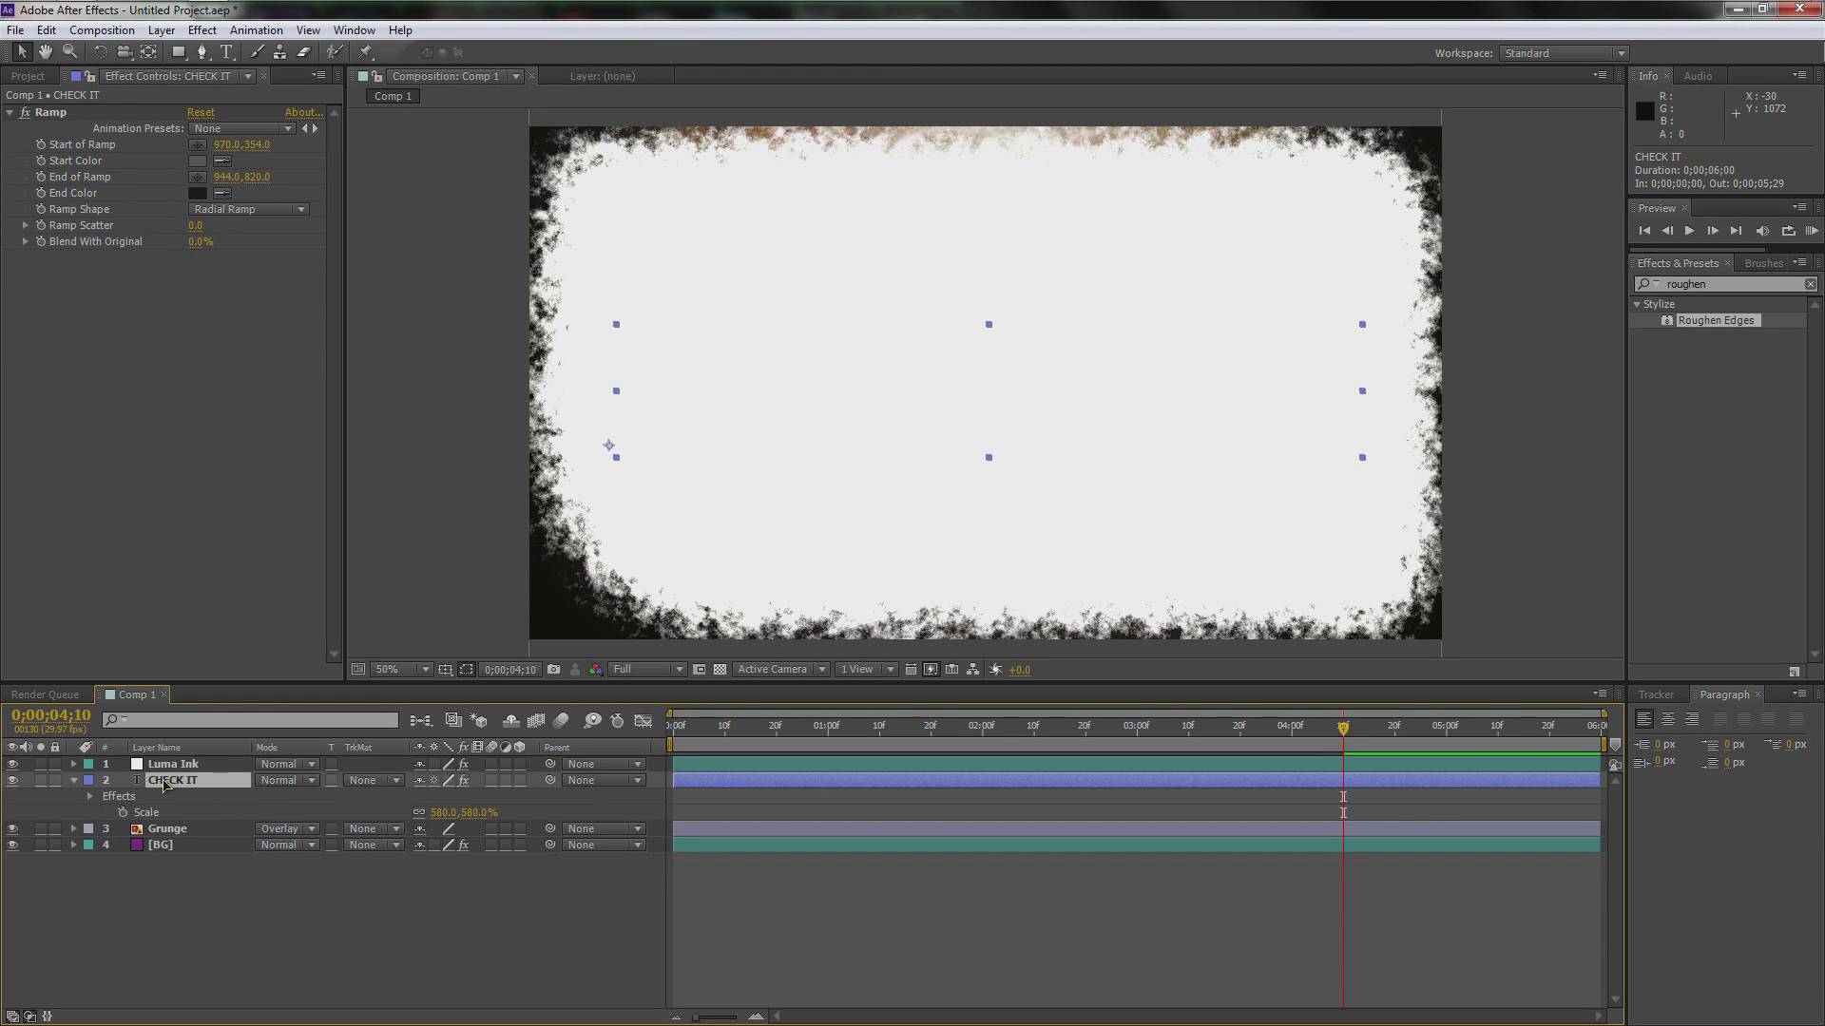
# Step: Set CHECK IT's track matte to Luma Matte 'Luma Ink'
pyautogui.click(373, 781)
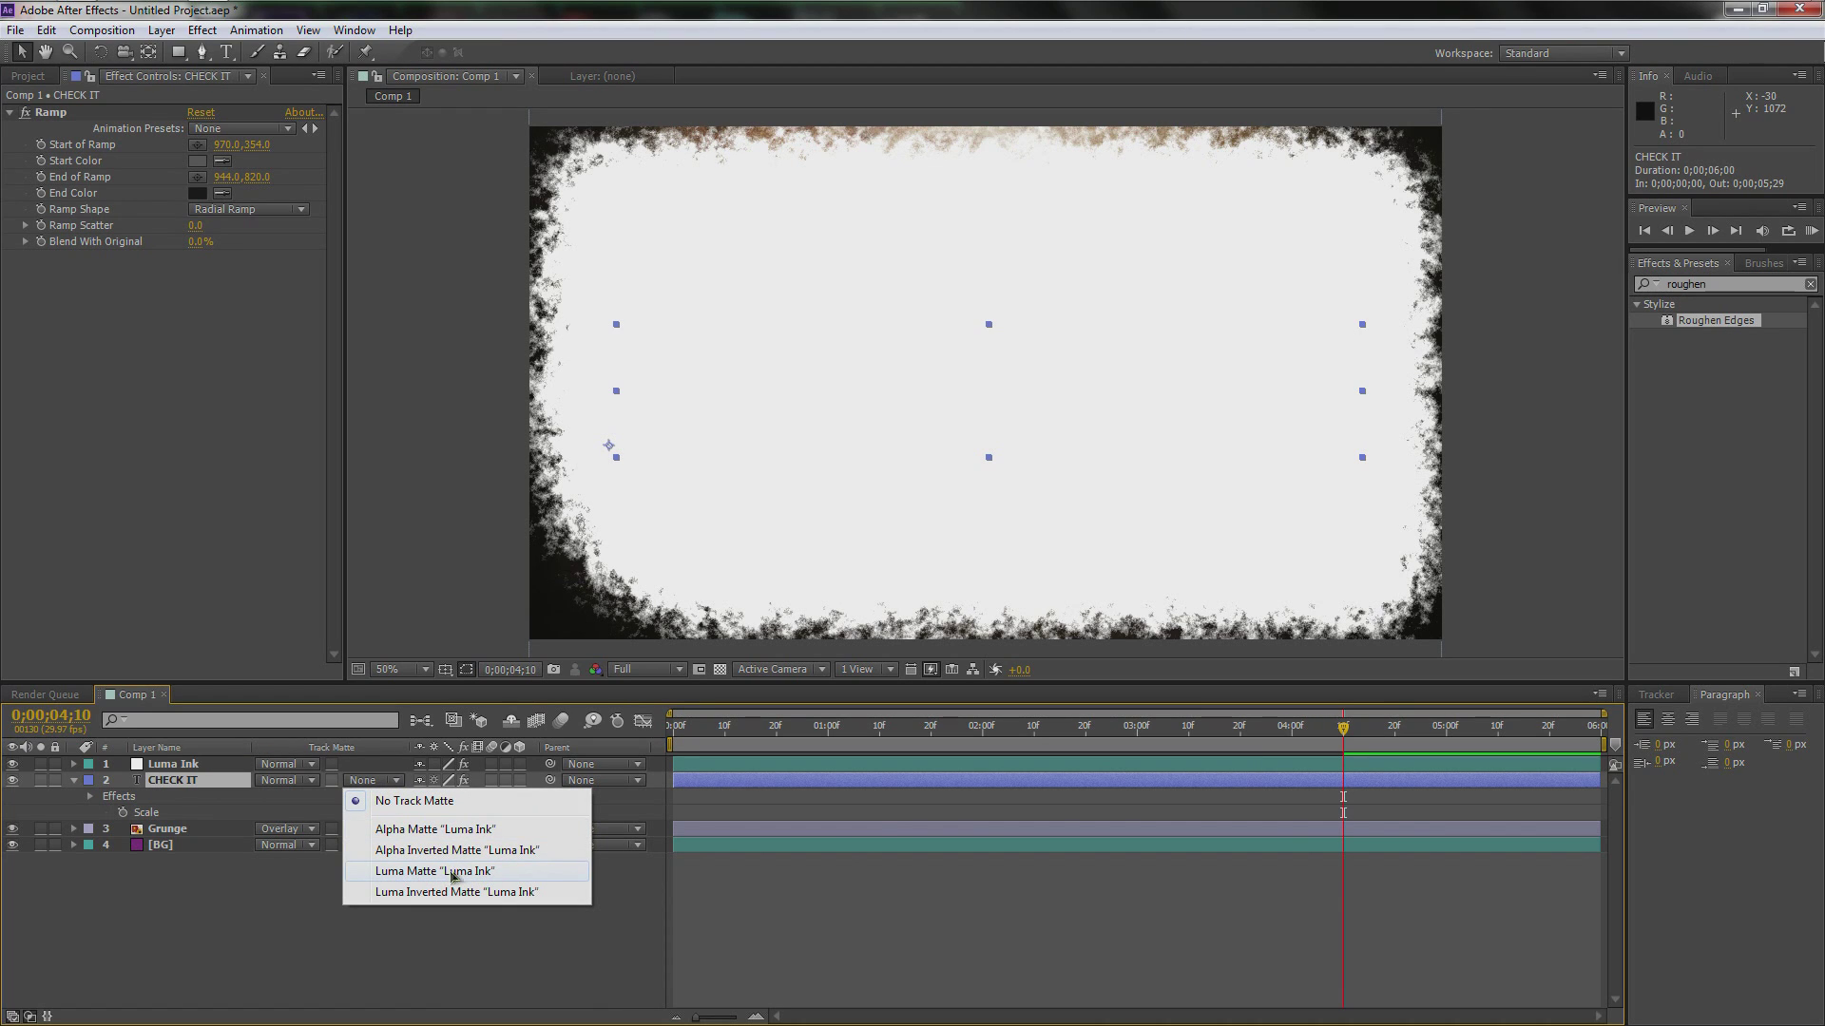
pyautogui.click(483, 877)
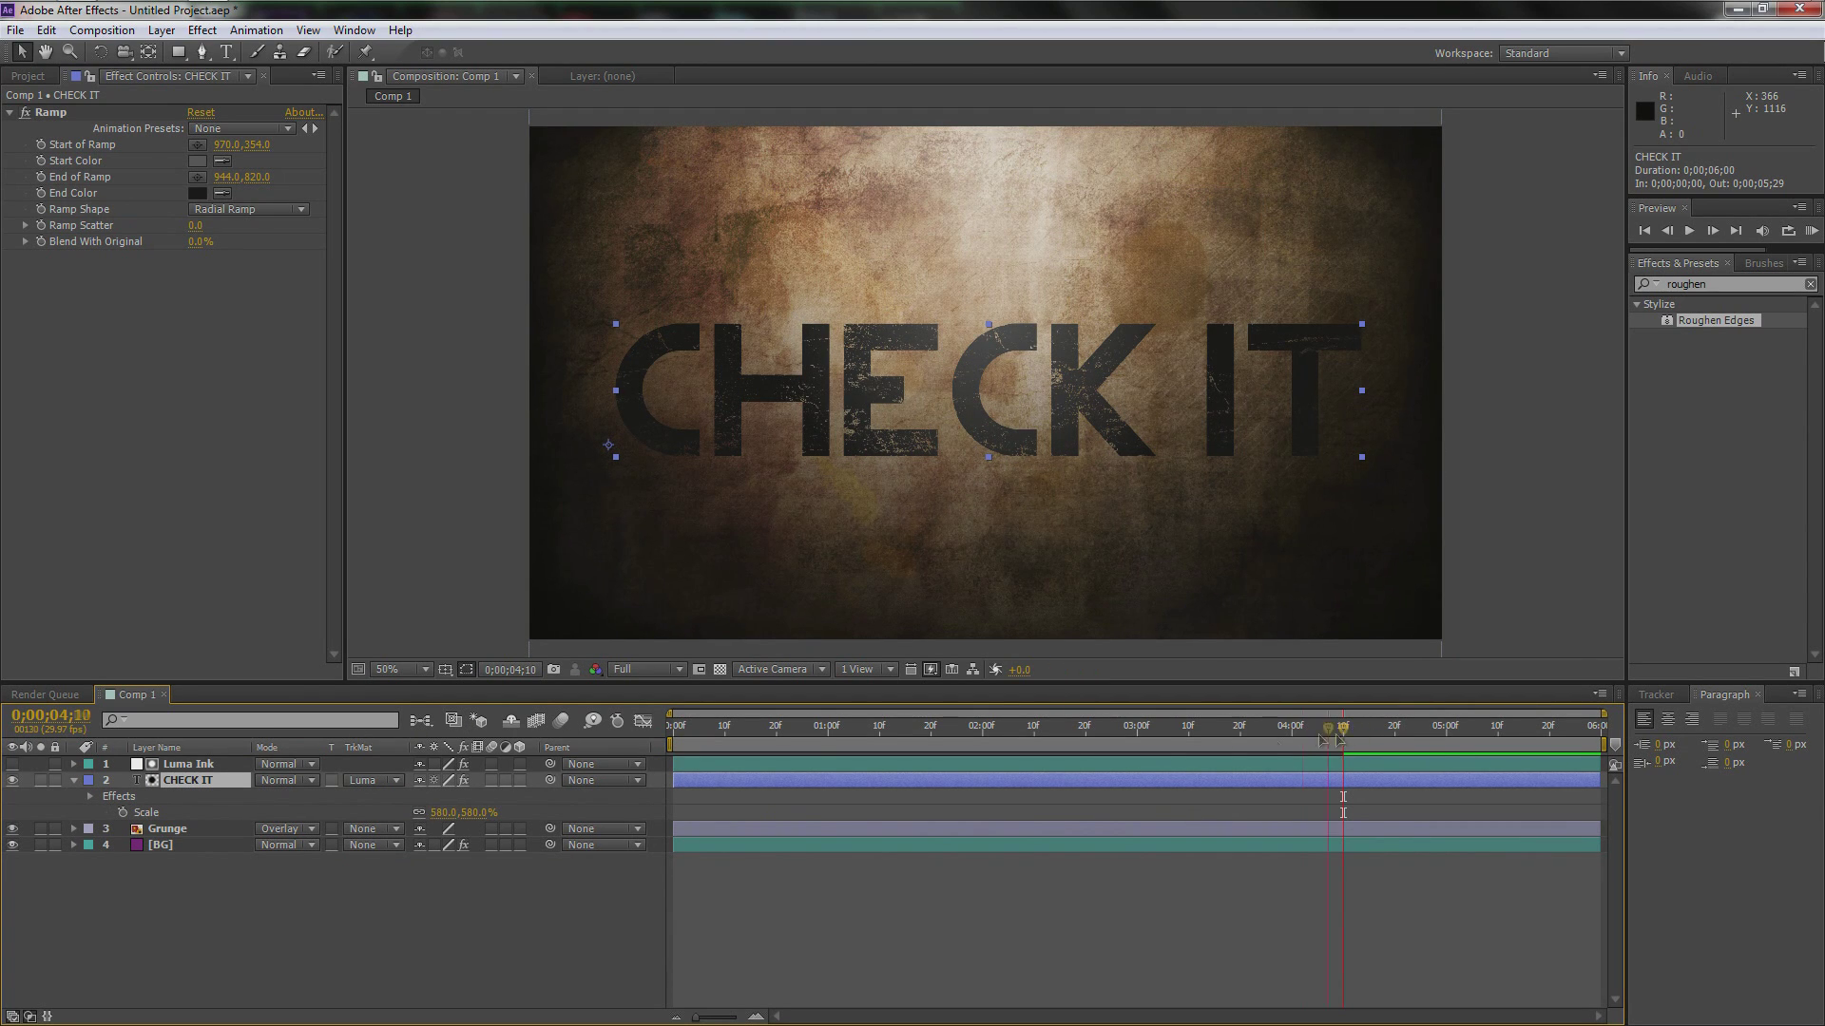
pyautogui.moveTo(1342, 732); pyautogui.dragTo(957, 728)
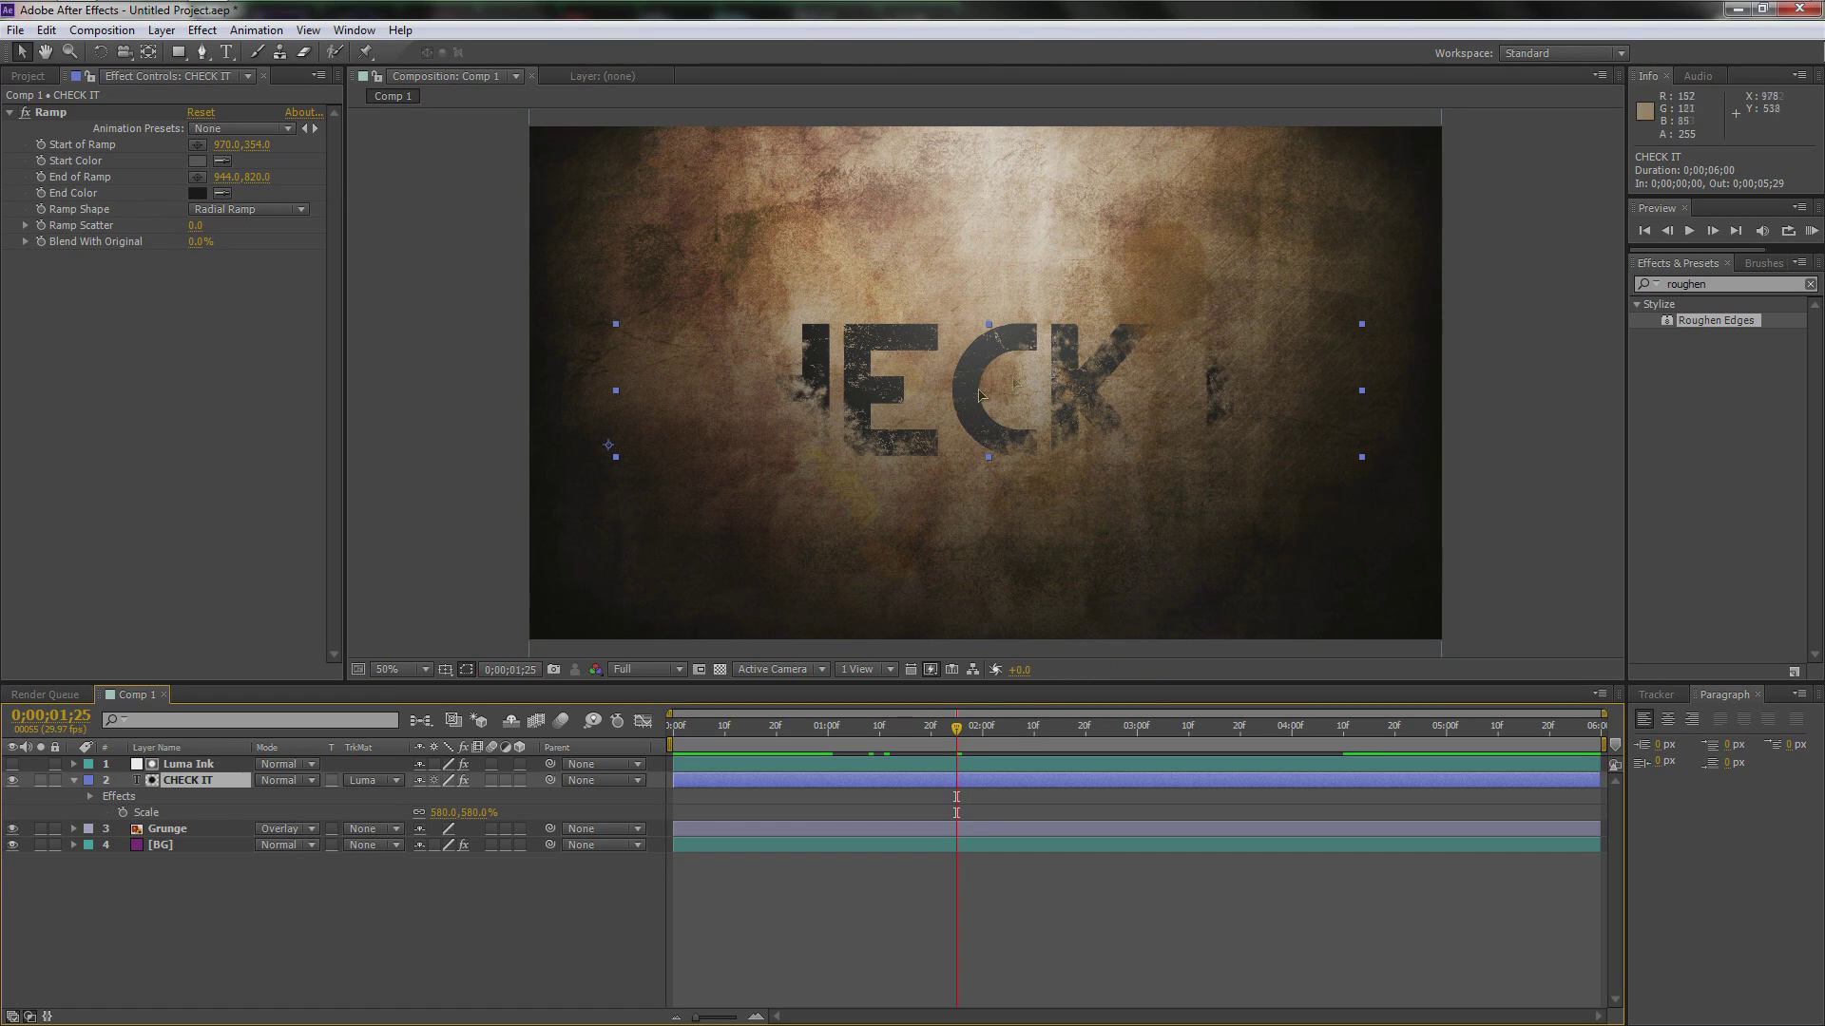
pyautogui.click(408, 905)
pyautogui.click(221, 787)
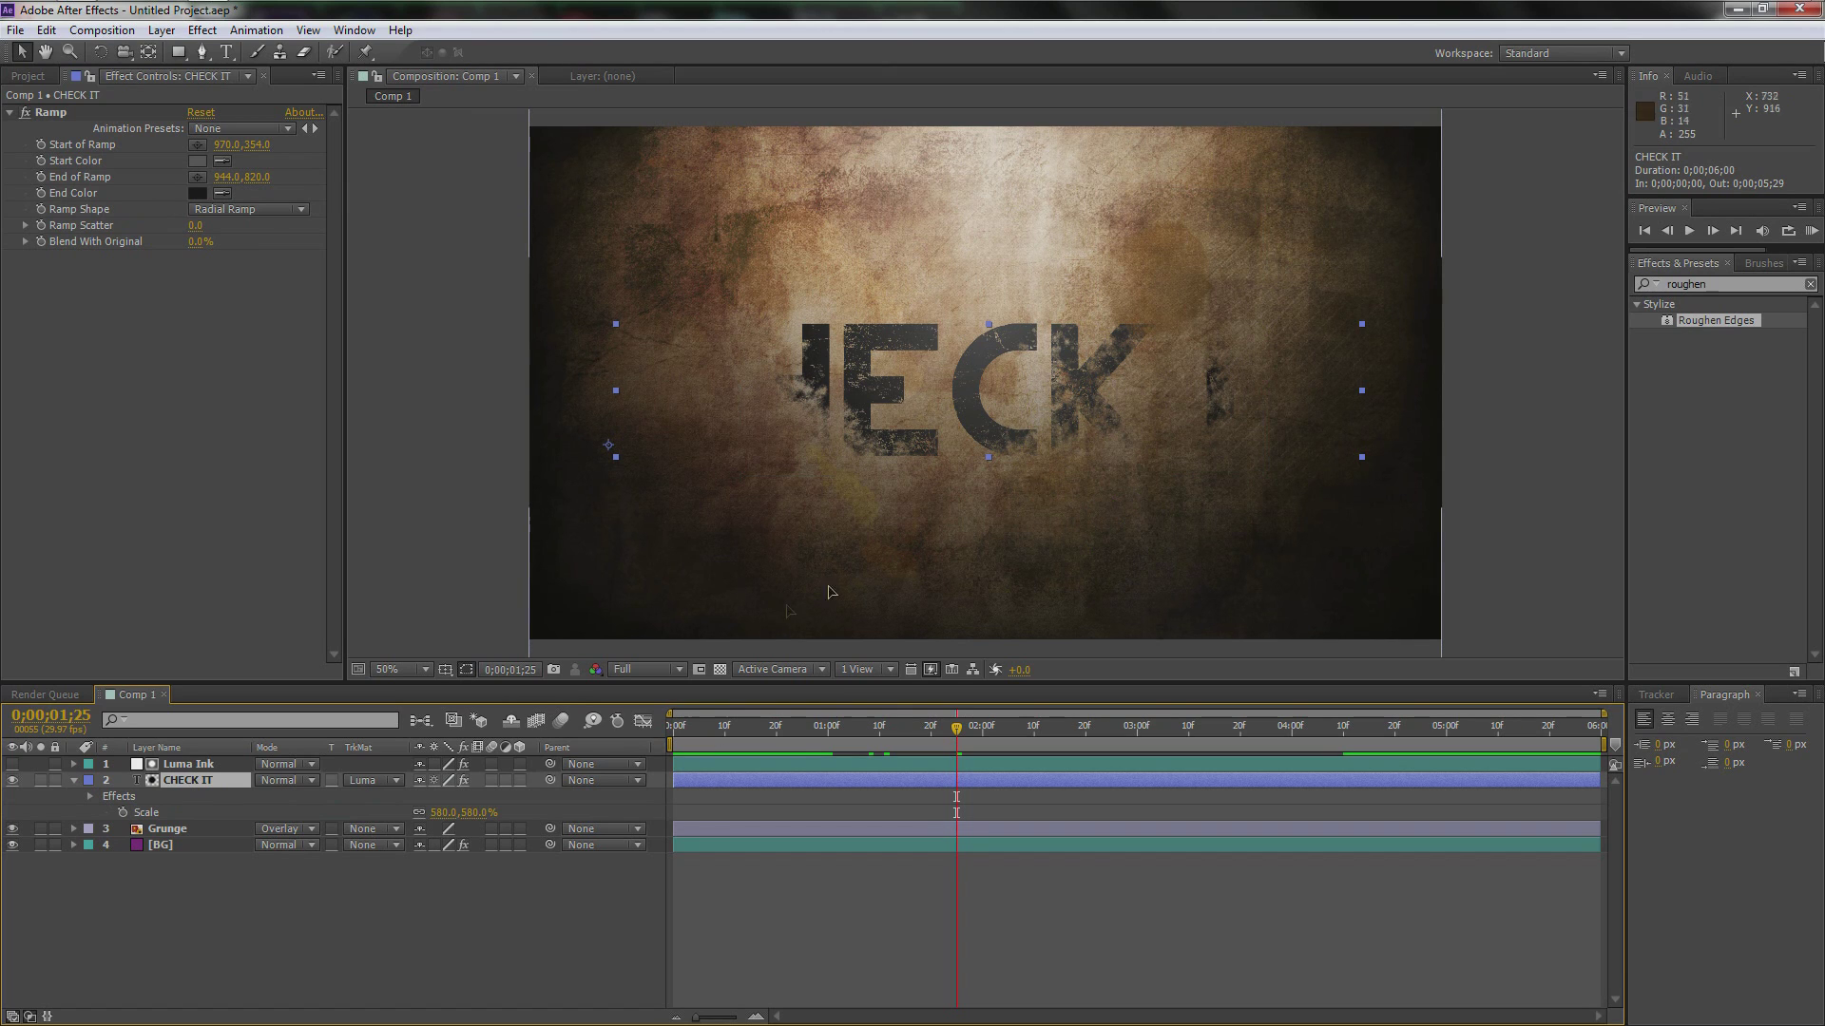
# Step: Set CHECK IT's blend mode to Overlay
pyautogui.click(297, 785)
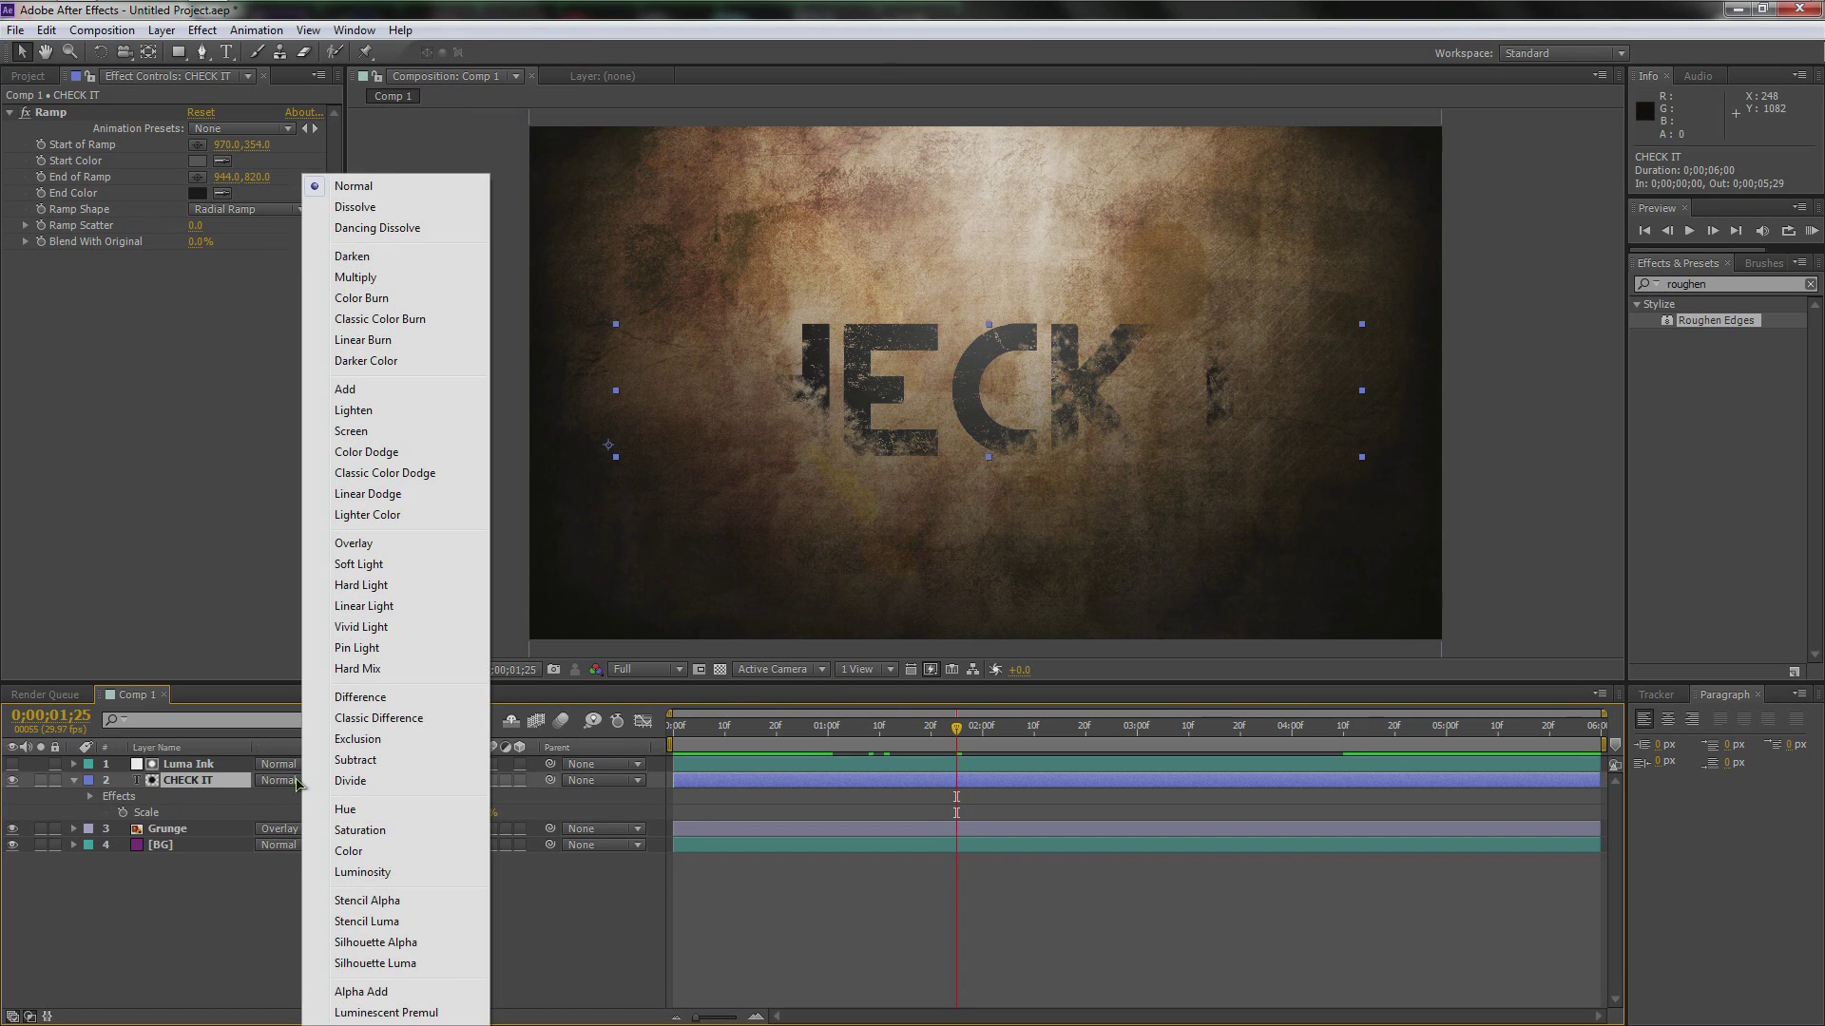
pyautogui.click(374, 544)
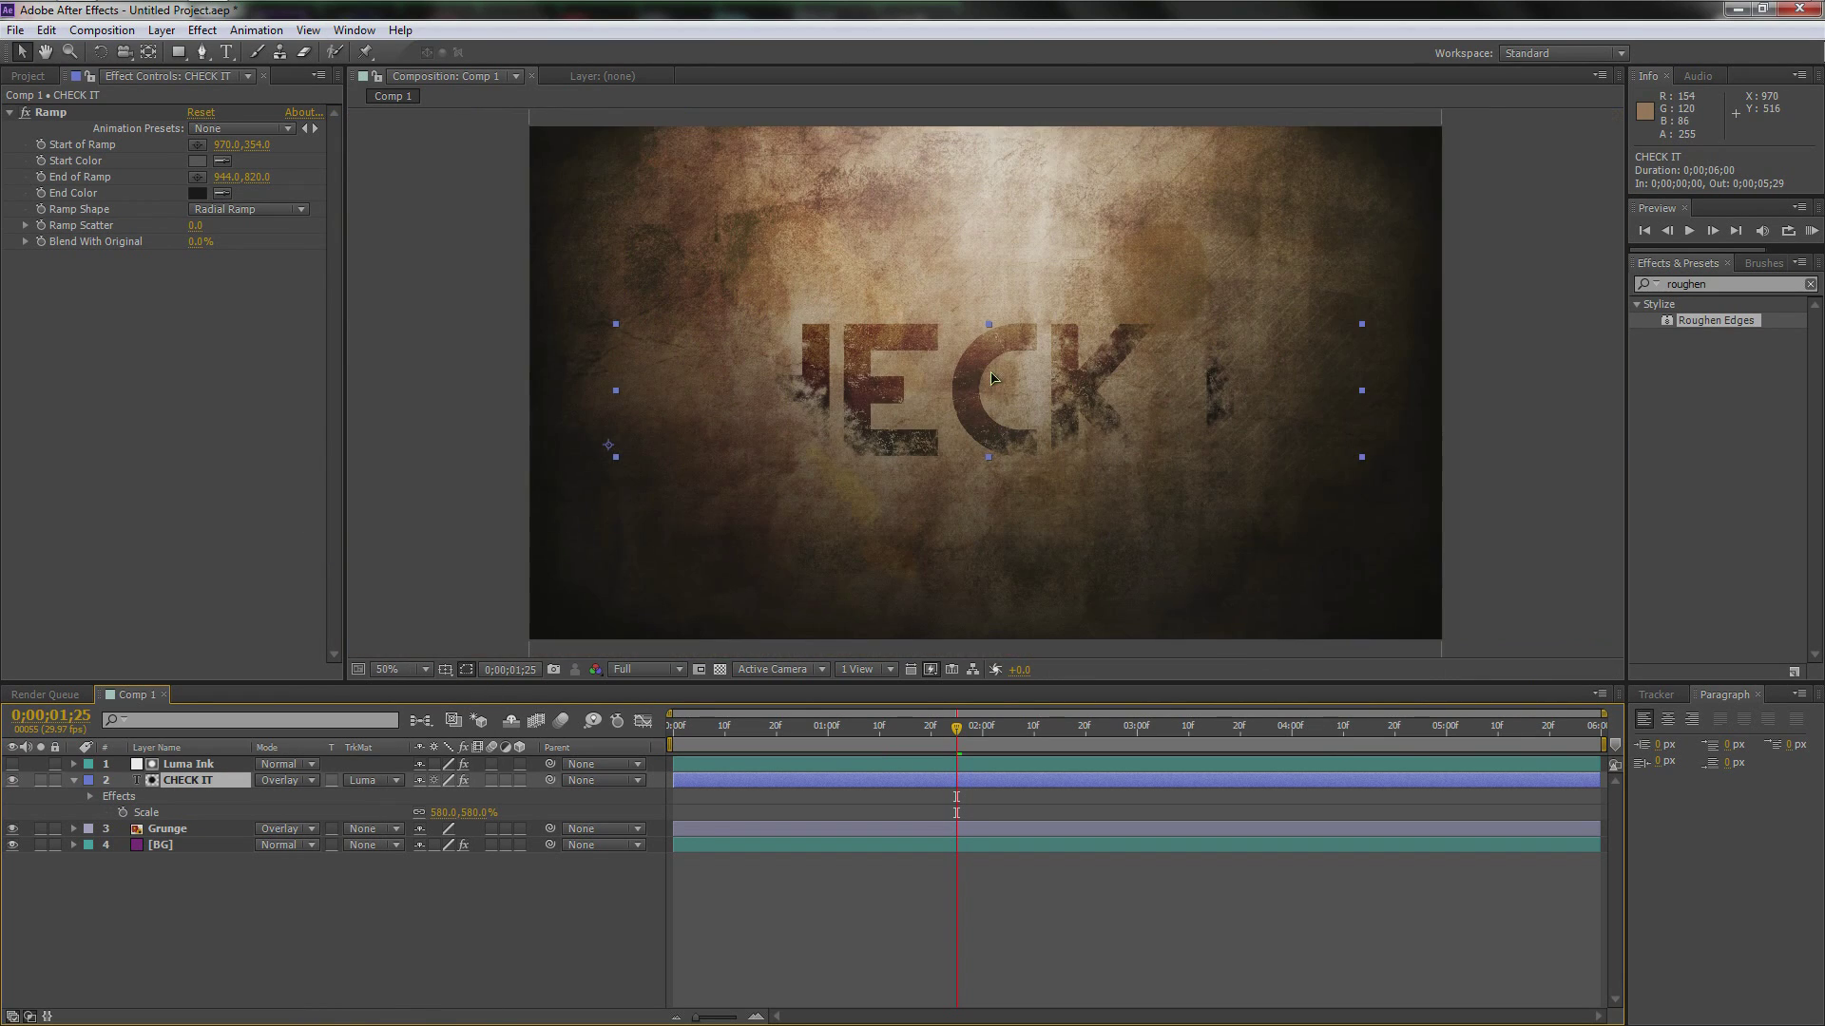
pyautogui.rightClick(318, 886)
# Step: Add a new adjustment layer on top and name it 'CC'
pyautogui.moveTo(413, 684)
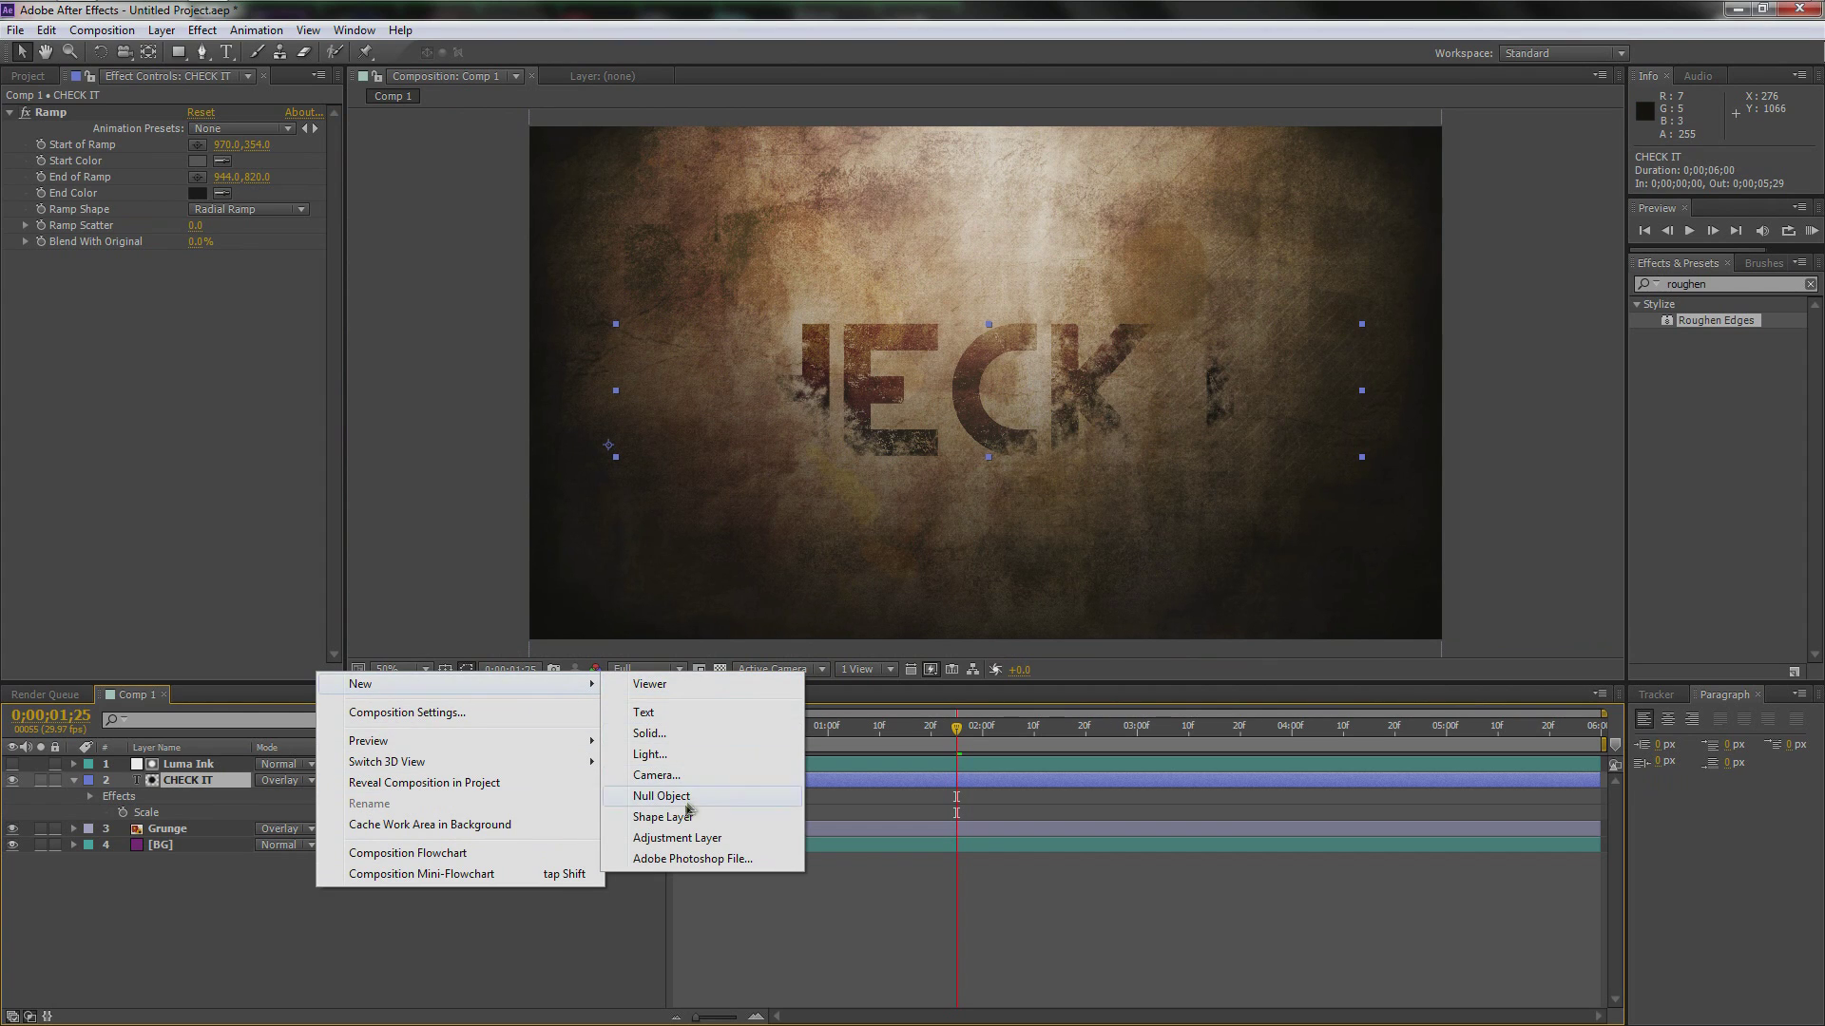
pyautogui.click(680, 837)
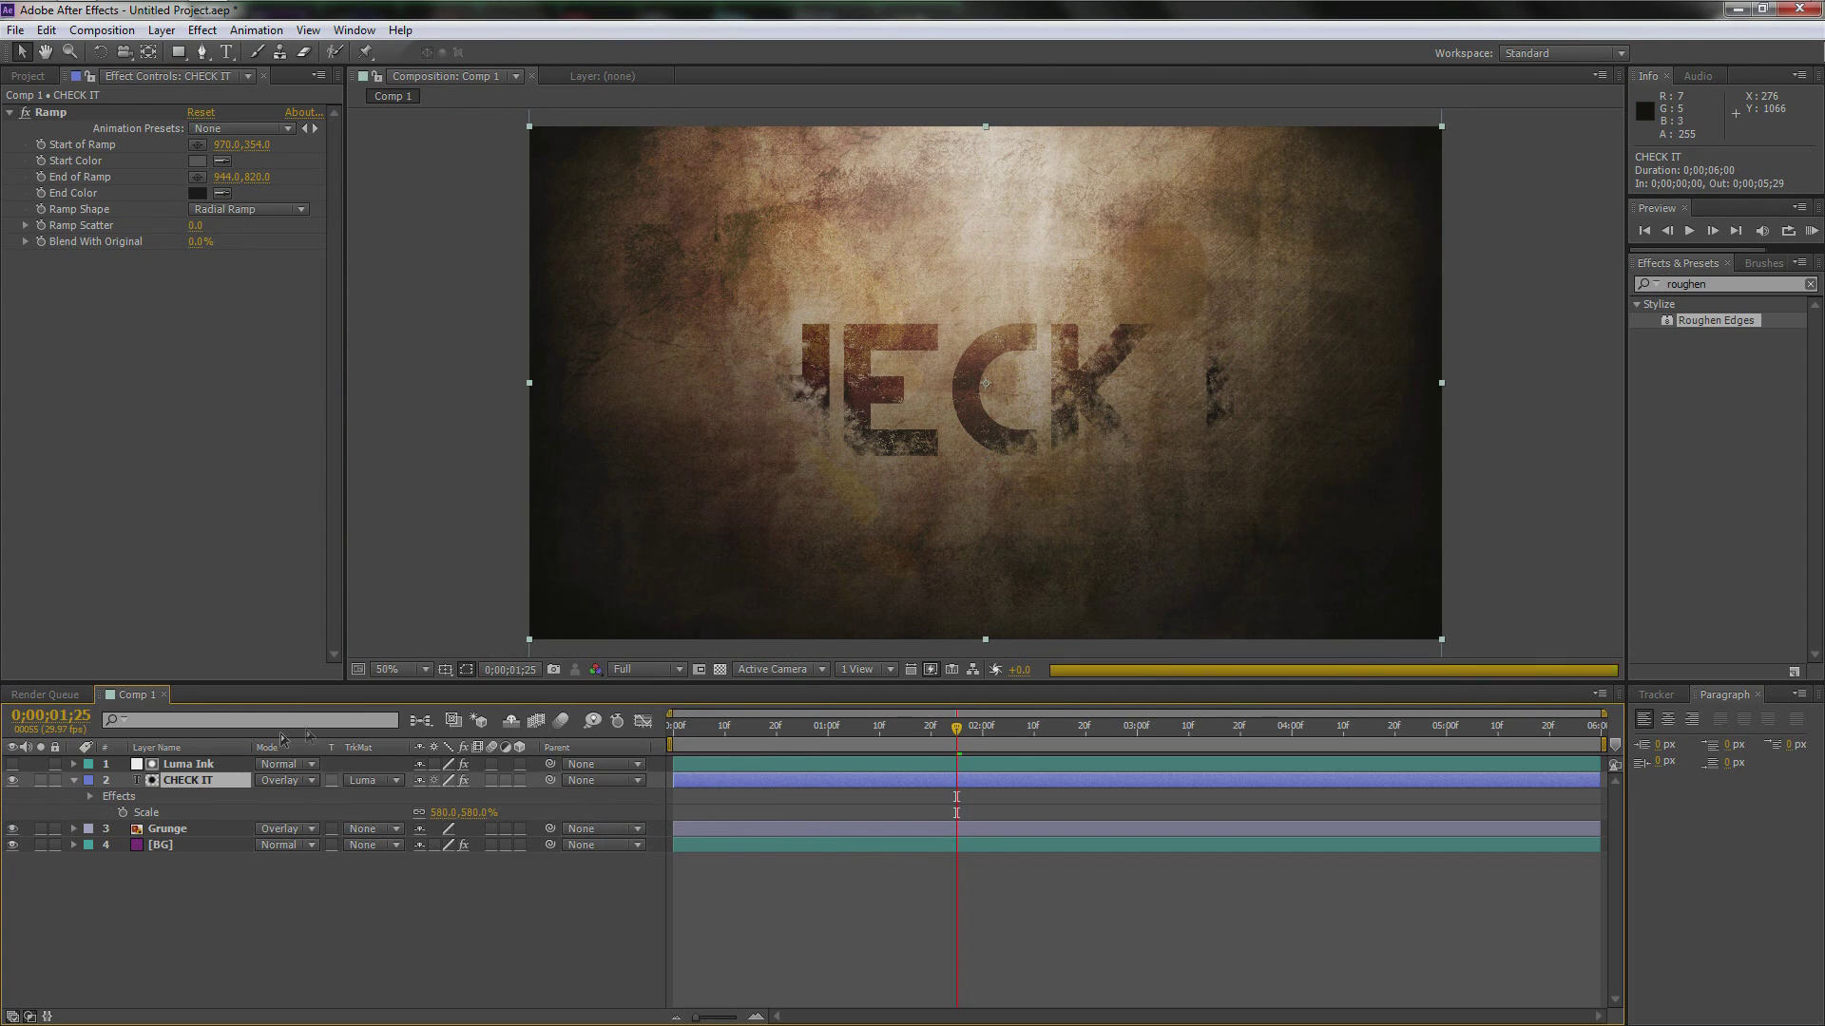
pyautogui.press('Return')
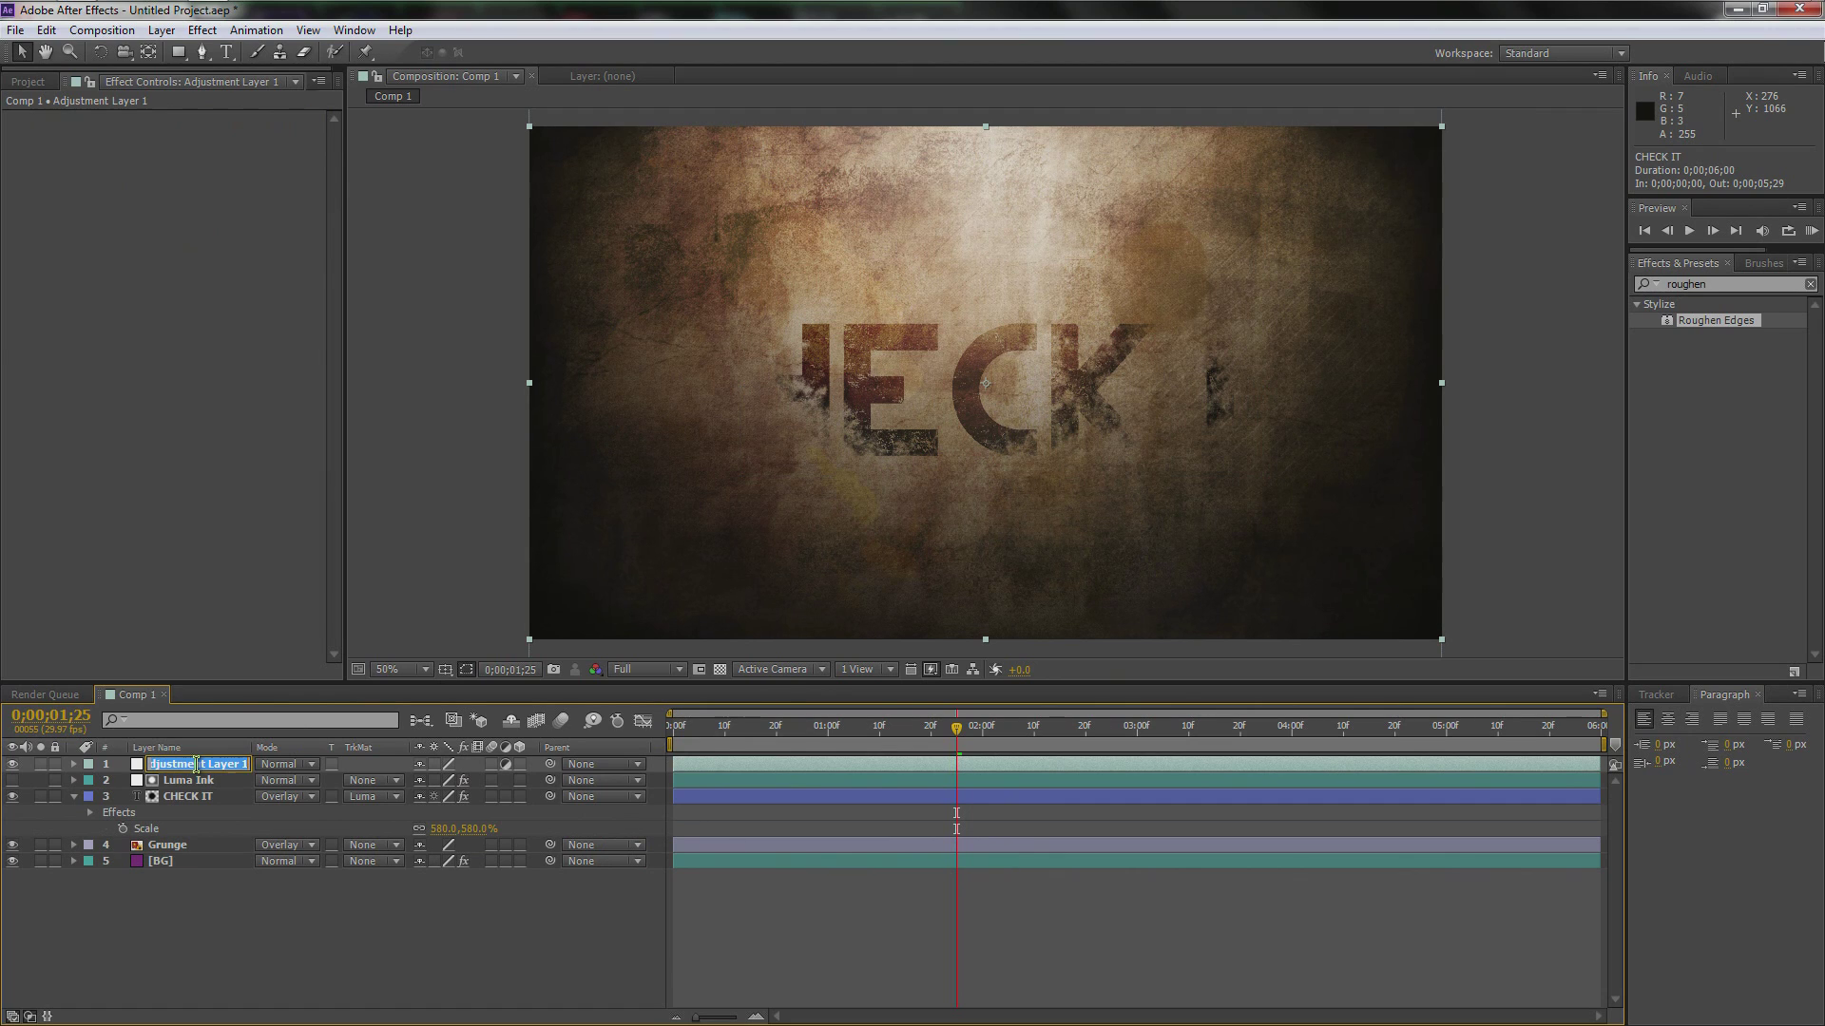
pyautogui.write('CC')
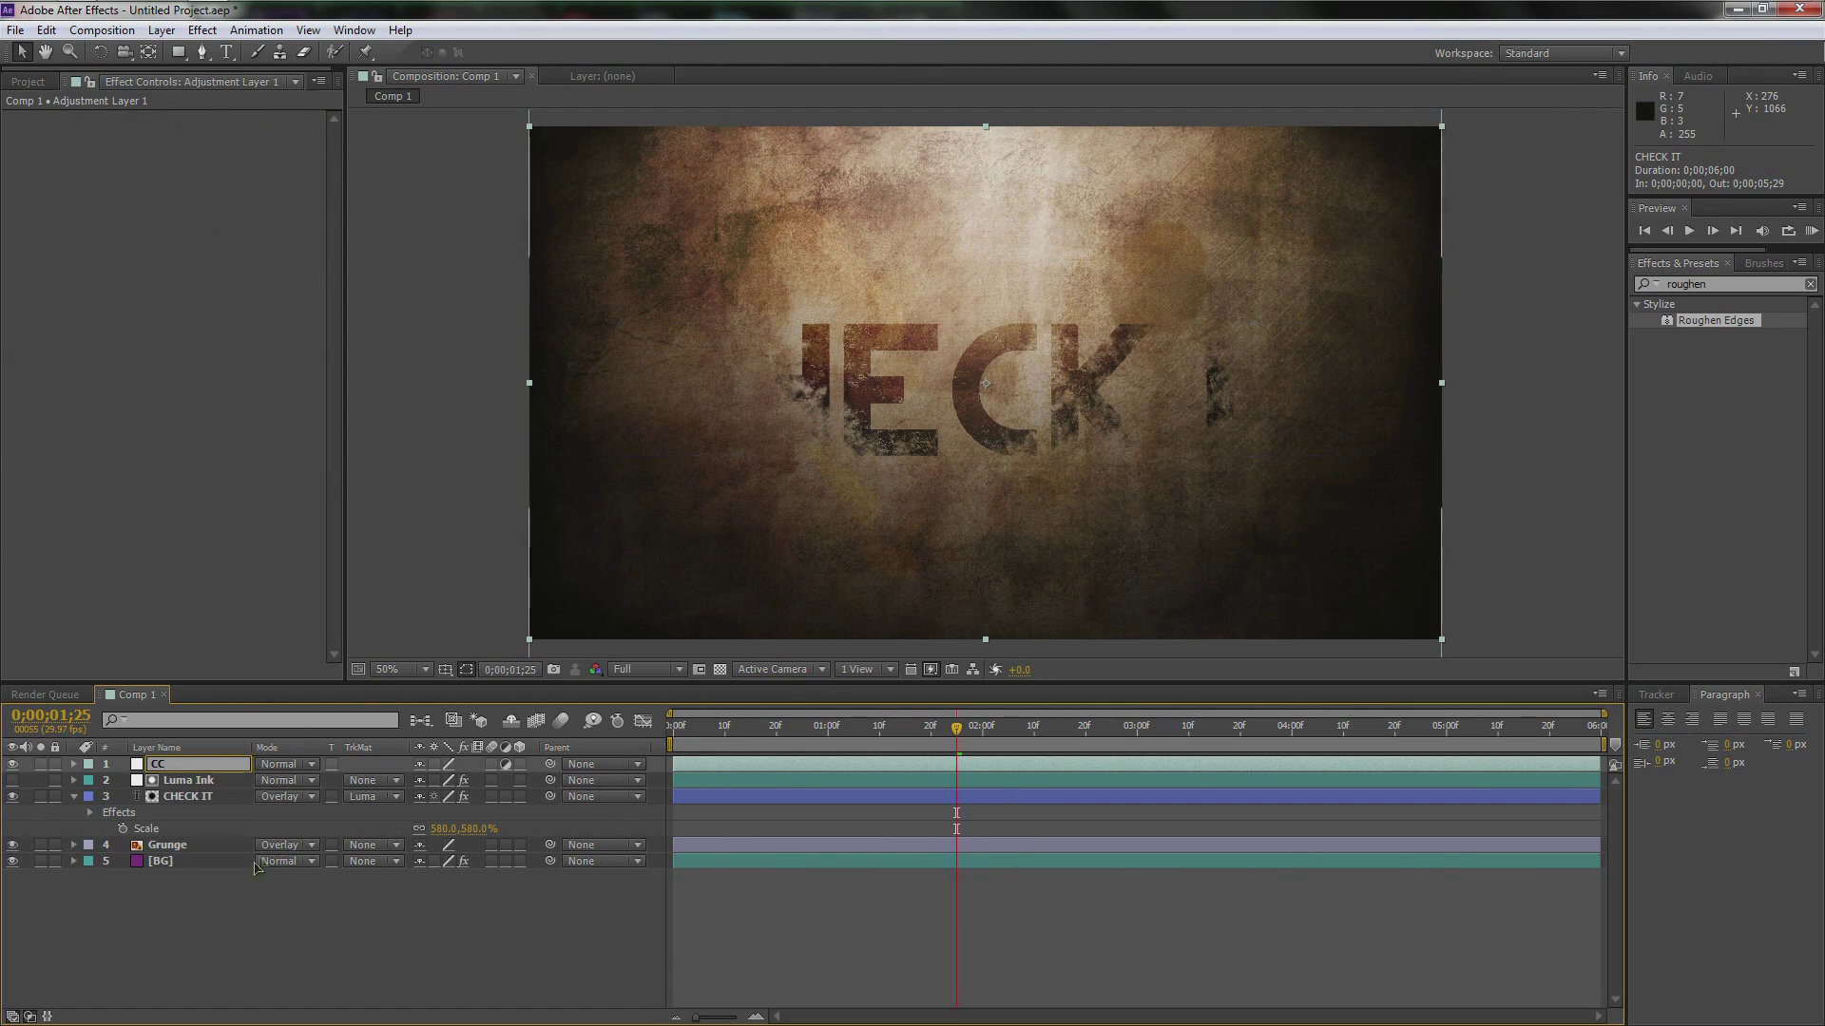
pyautogui.press('Return')
pyautogui.click(174, 767)
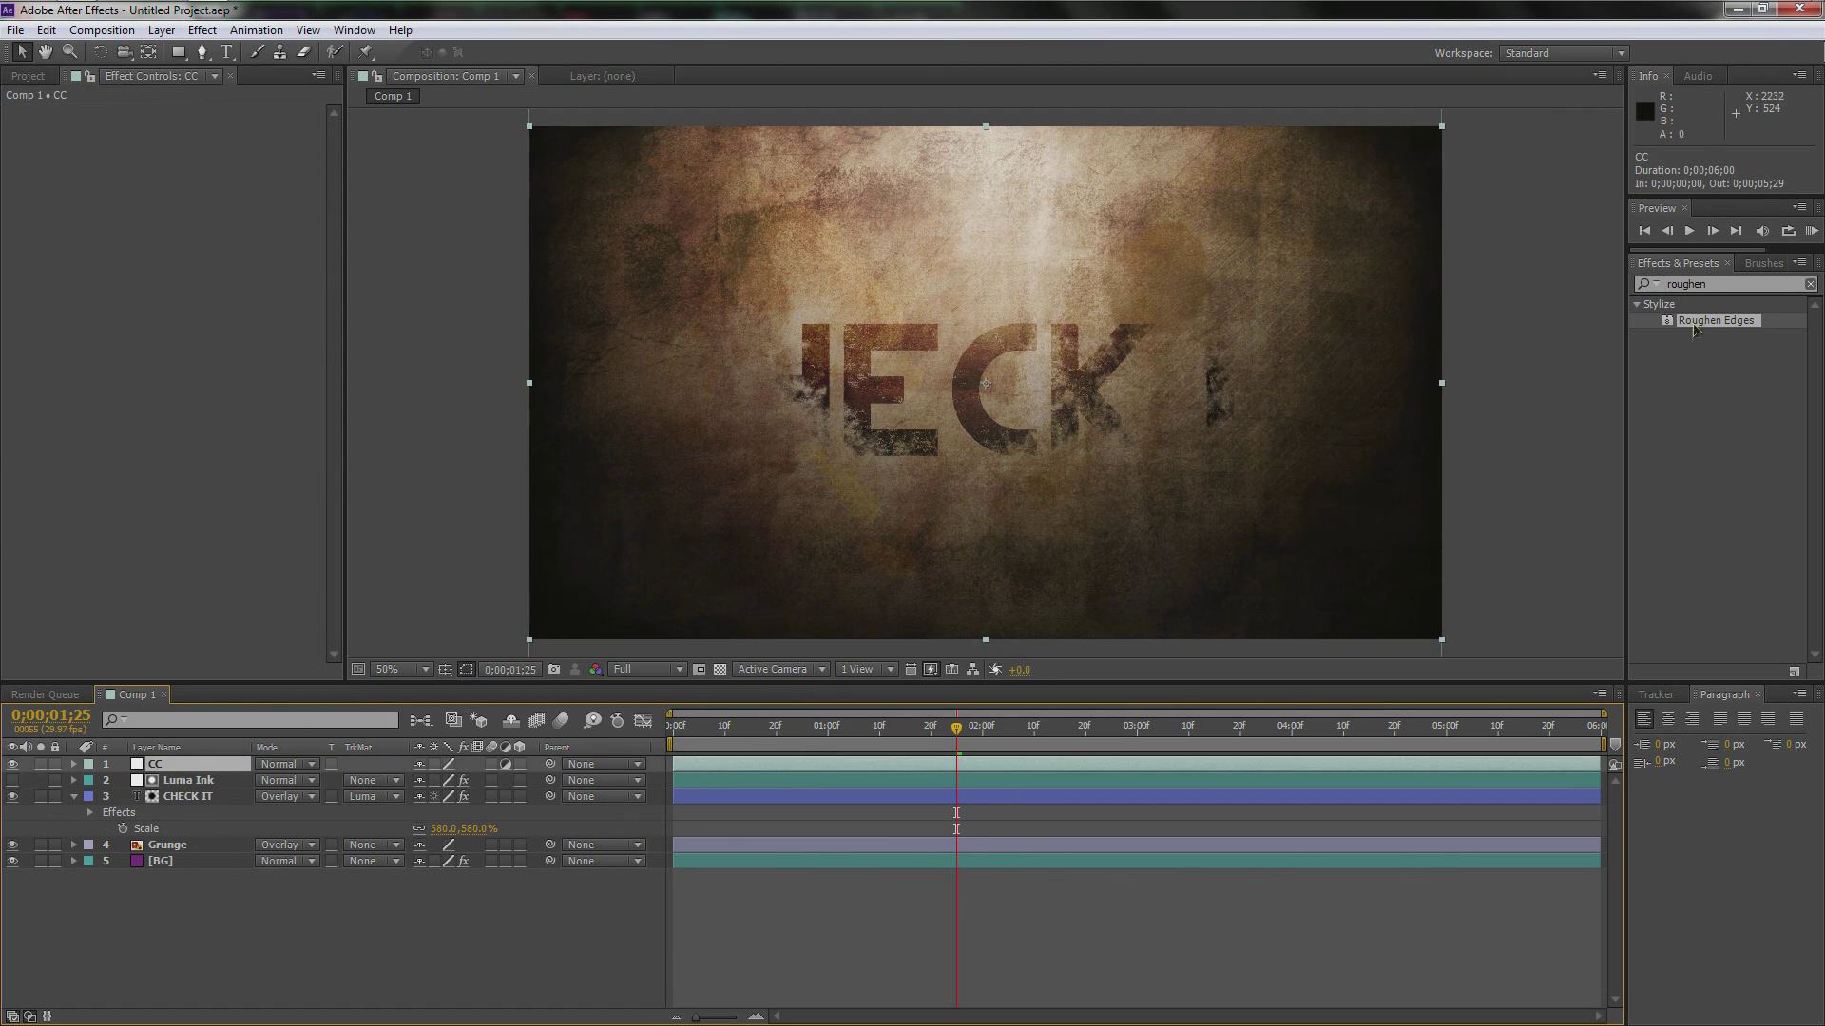
# Step: Apply Exposure to CC with Exposure 0.58 and Offset -0.0100
pyautogui.click(1720, 284)
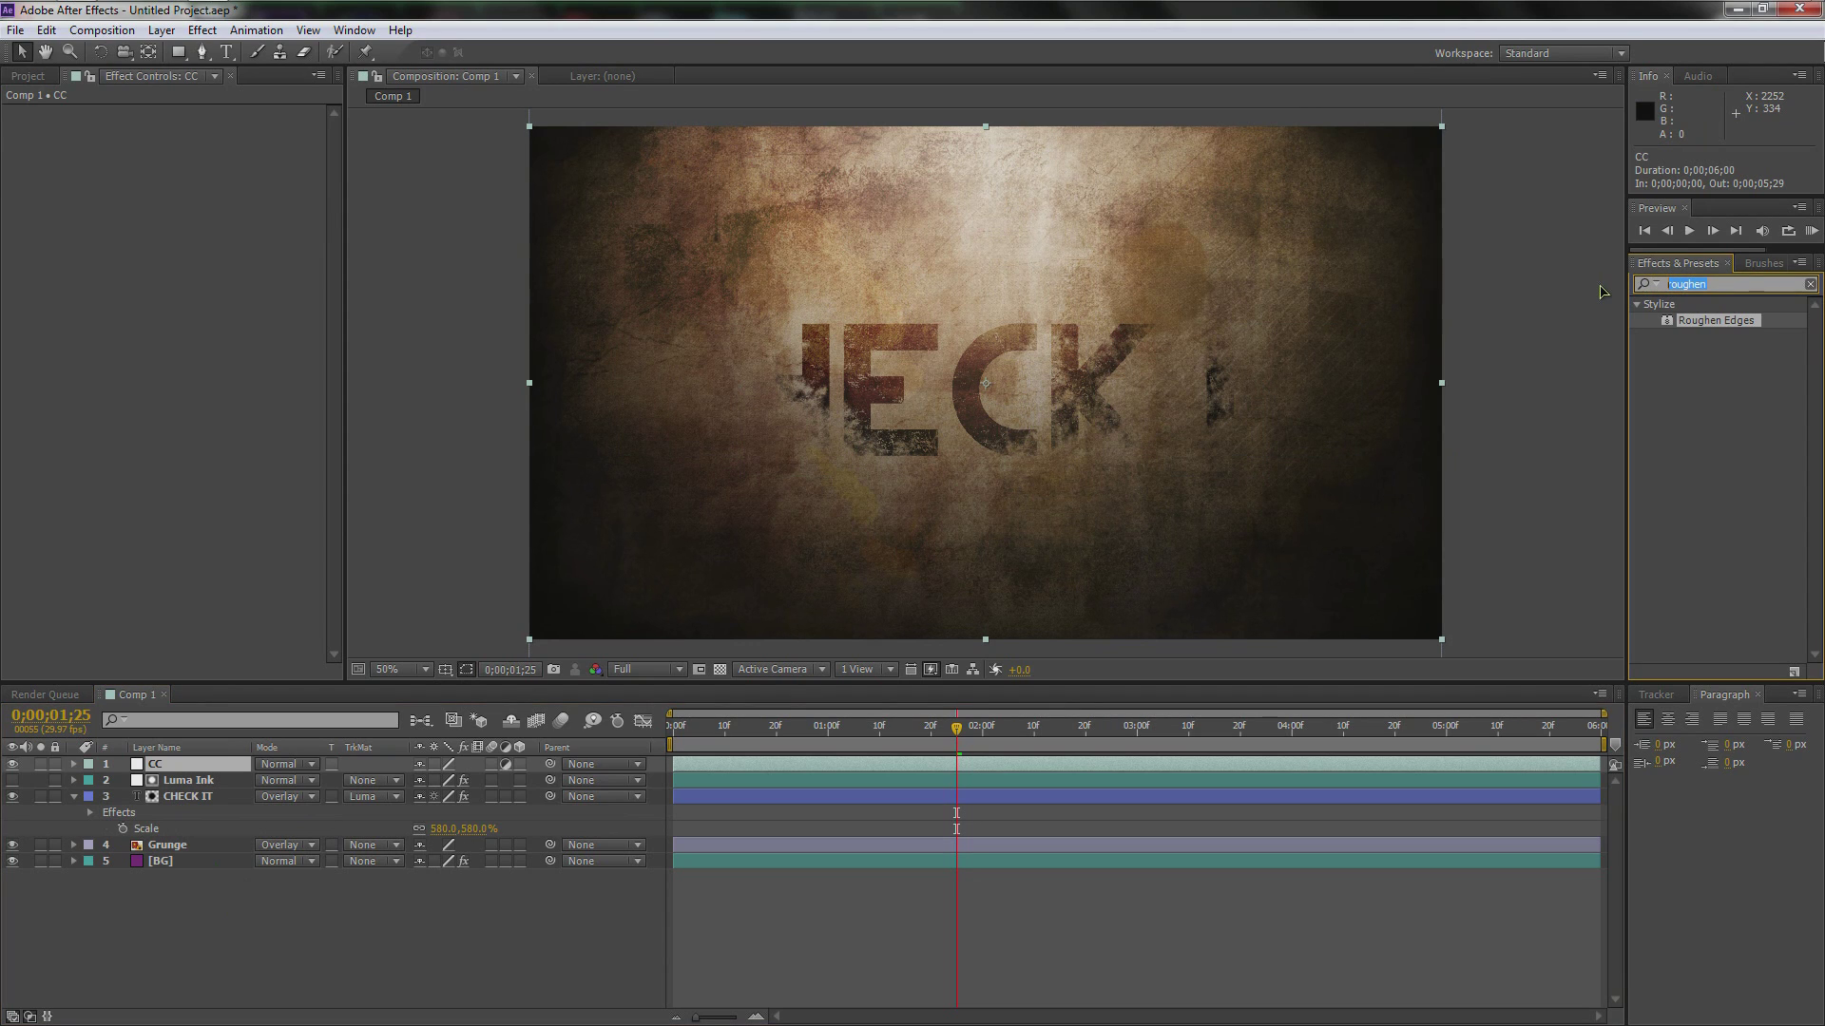
pyautogui.press('BackSpace')
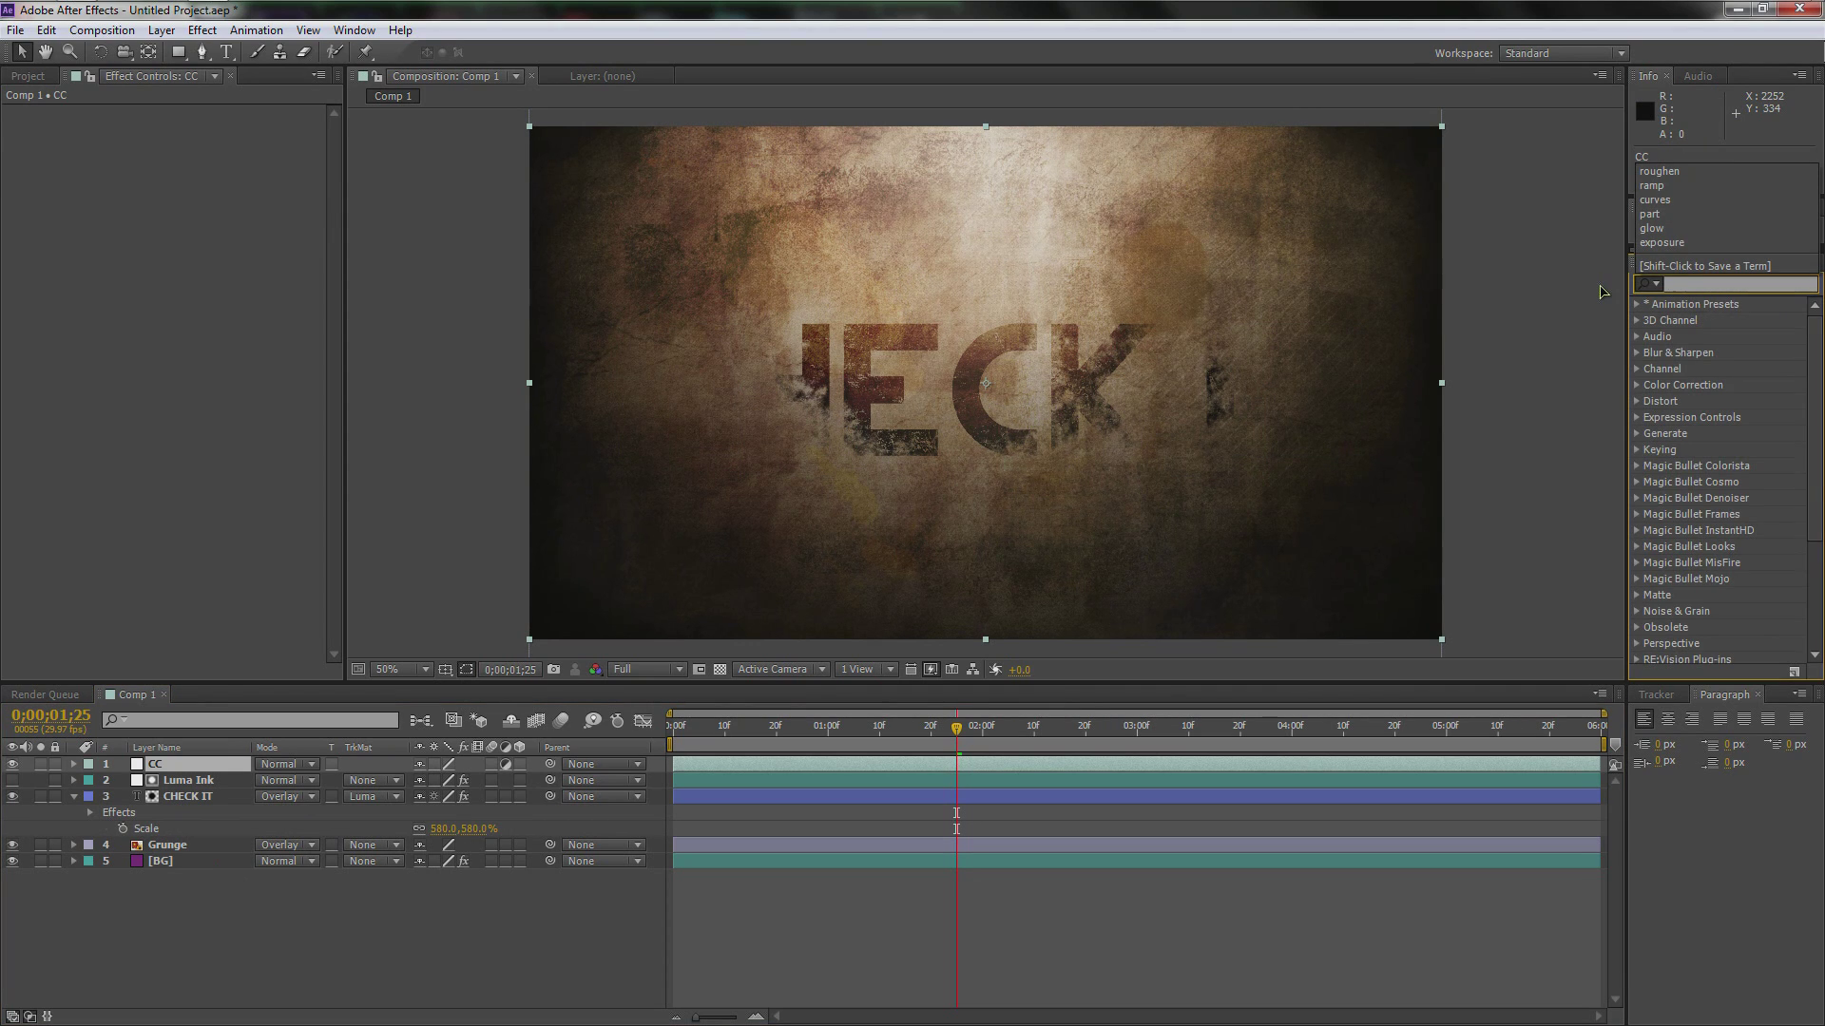
pyautogui.write('expo')
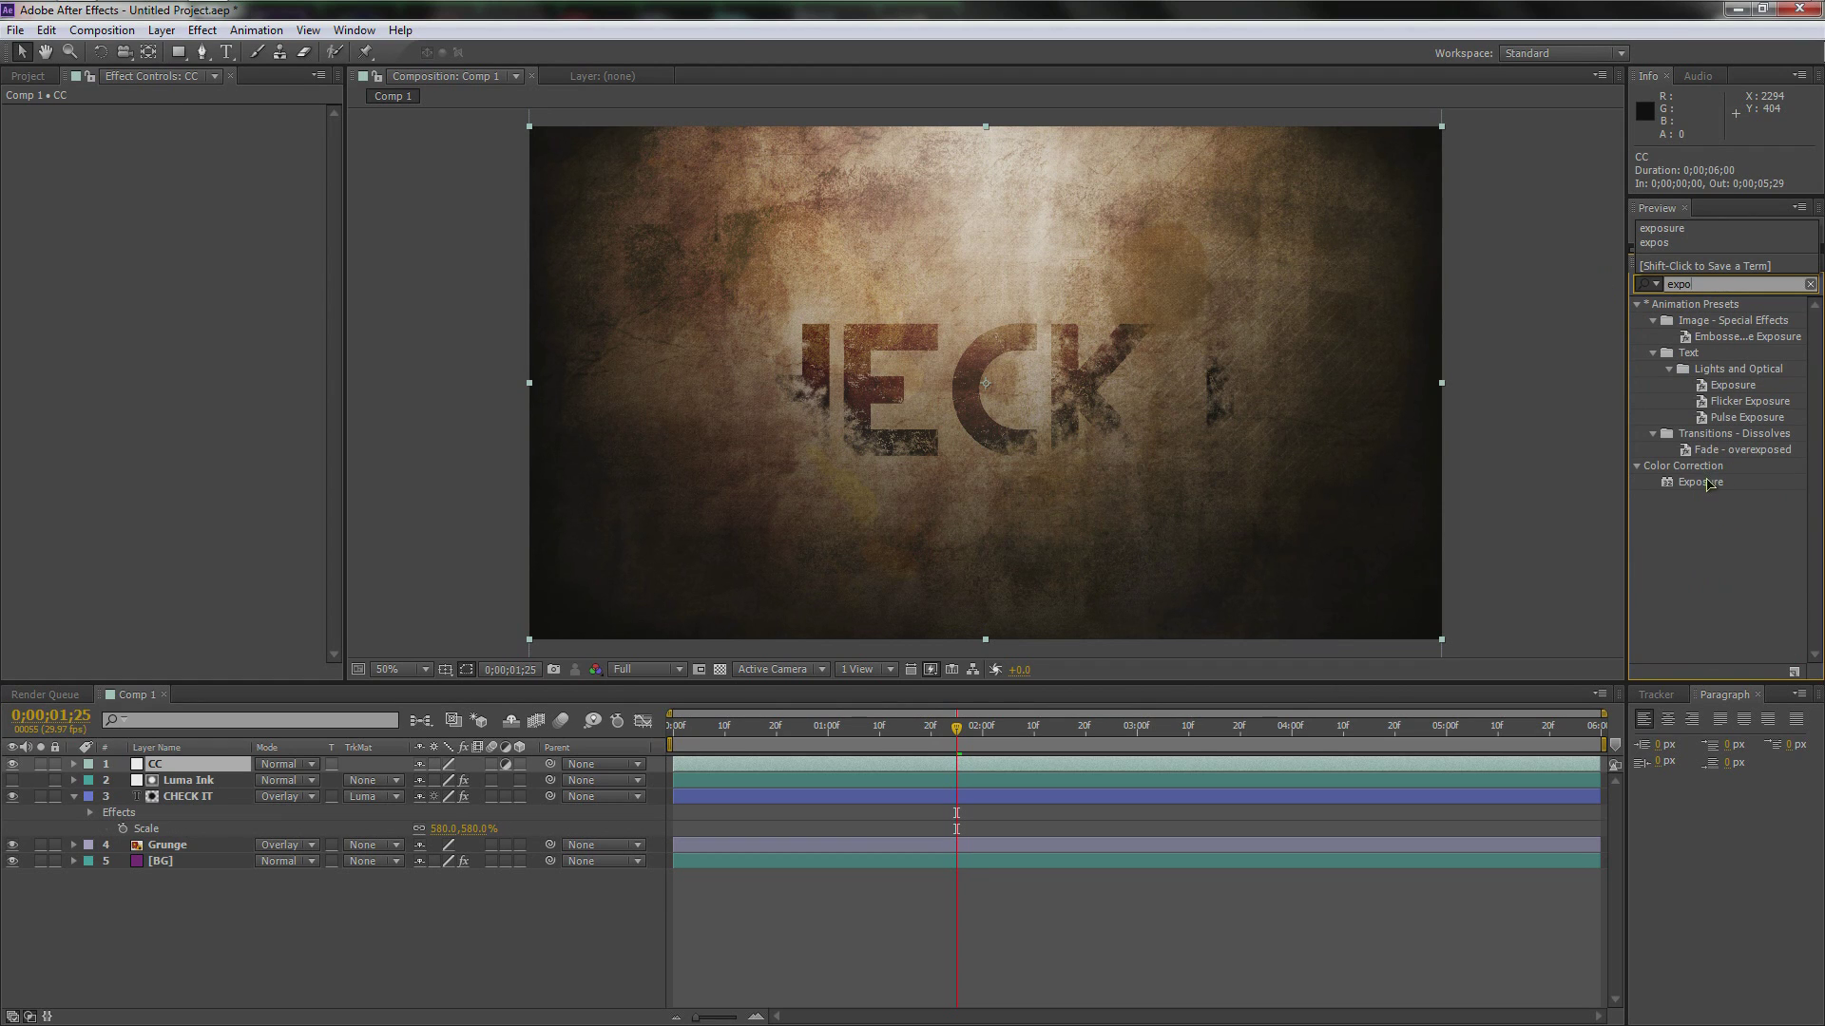
pyautogui.moveTo(1708, 485); pyautogui.dragTo(306, 730)
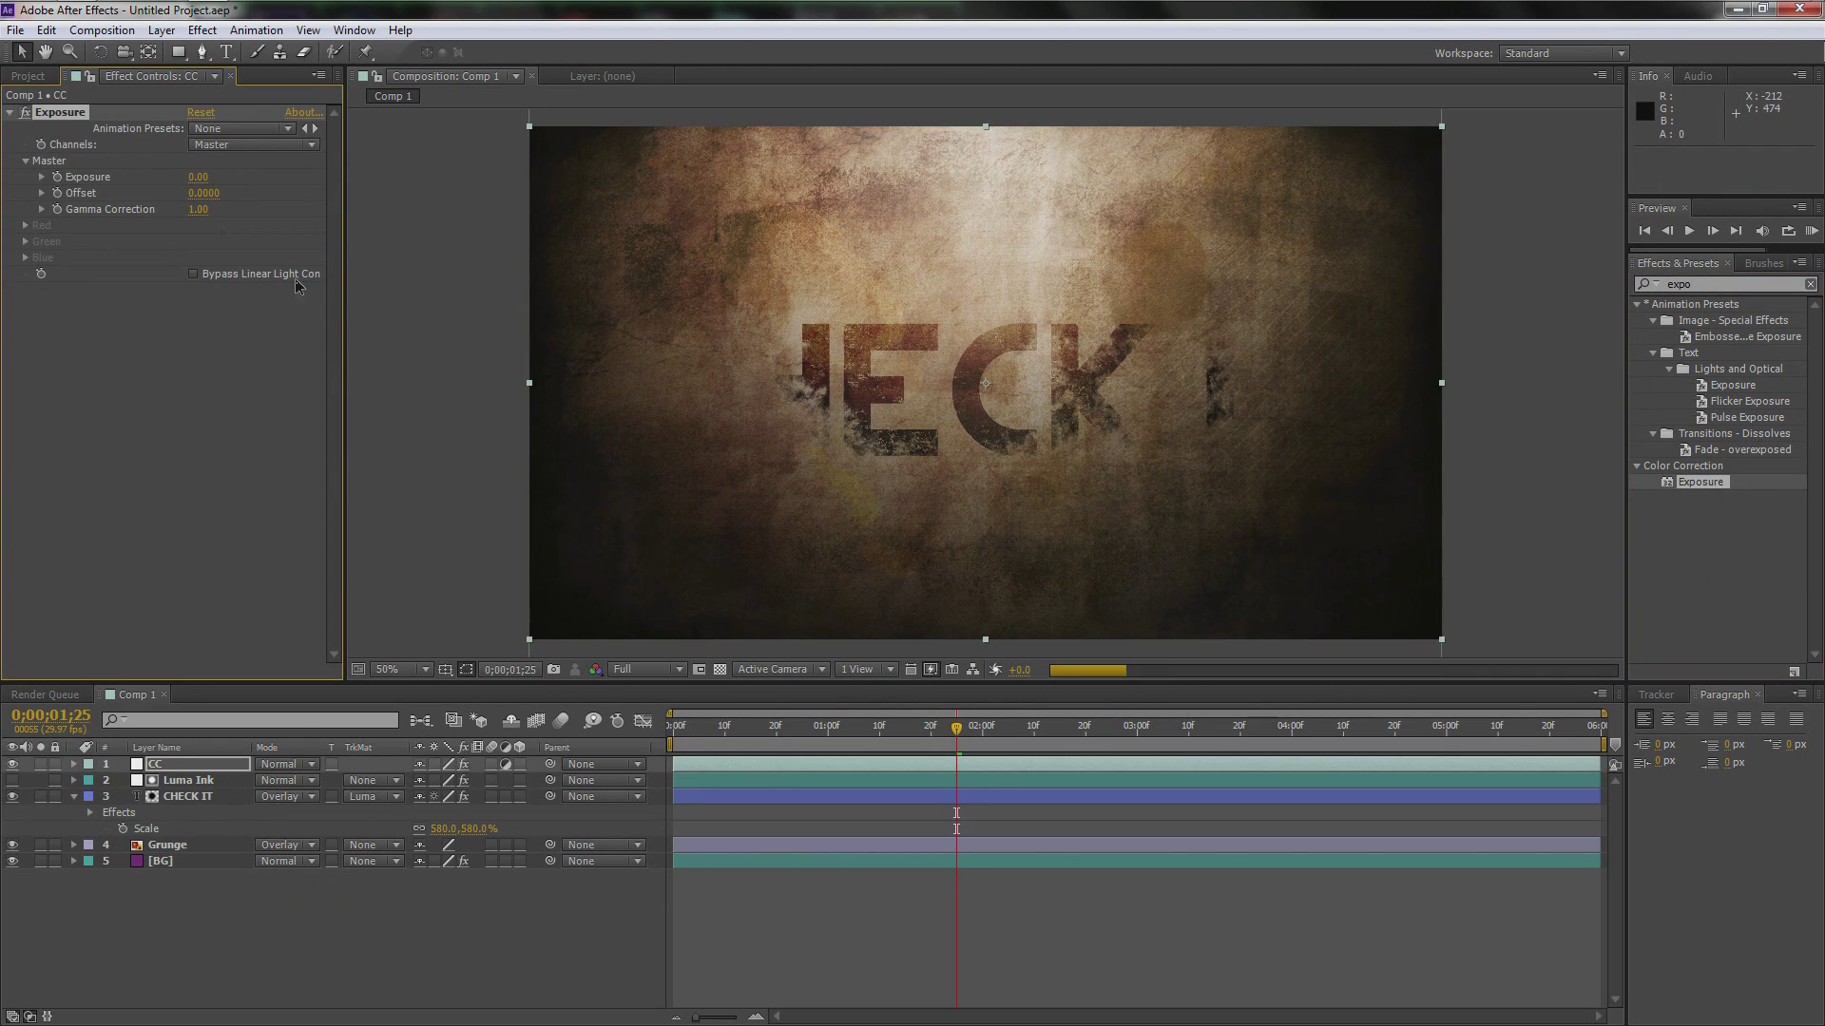
pyautogui.click(208, 178)
pyautogui.write('0.47')
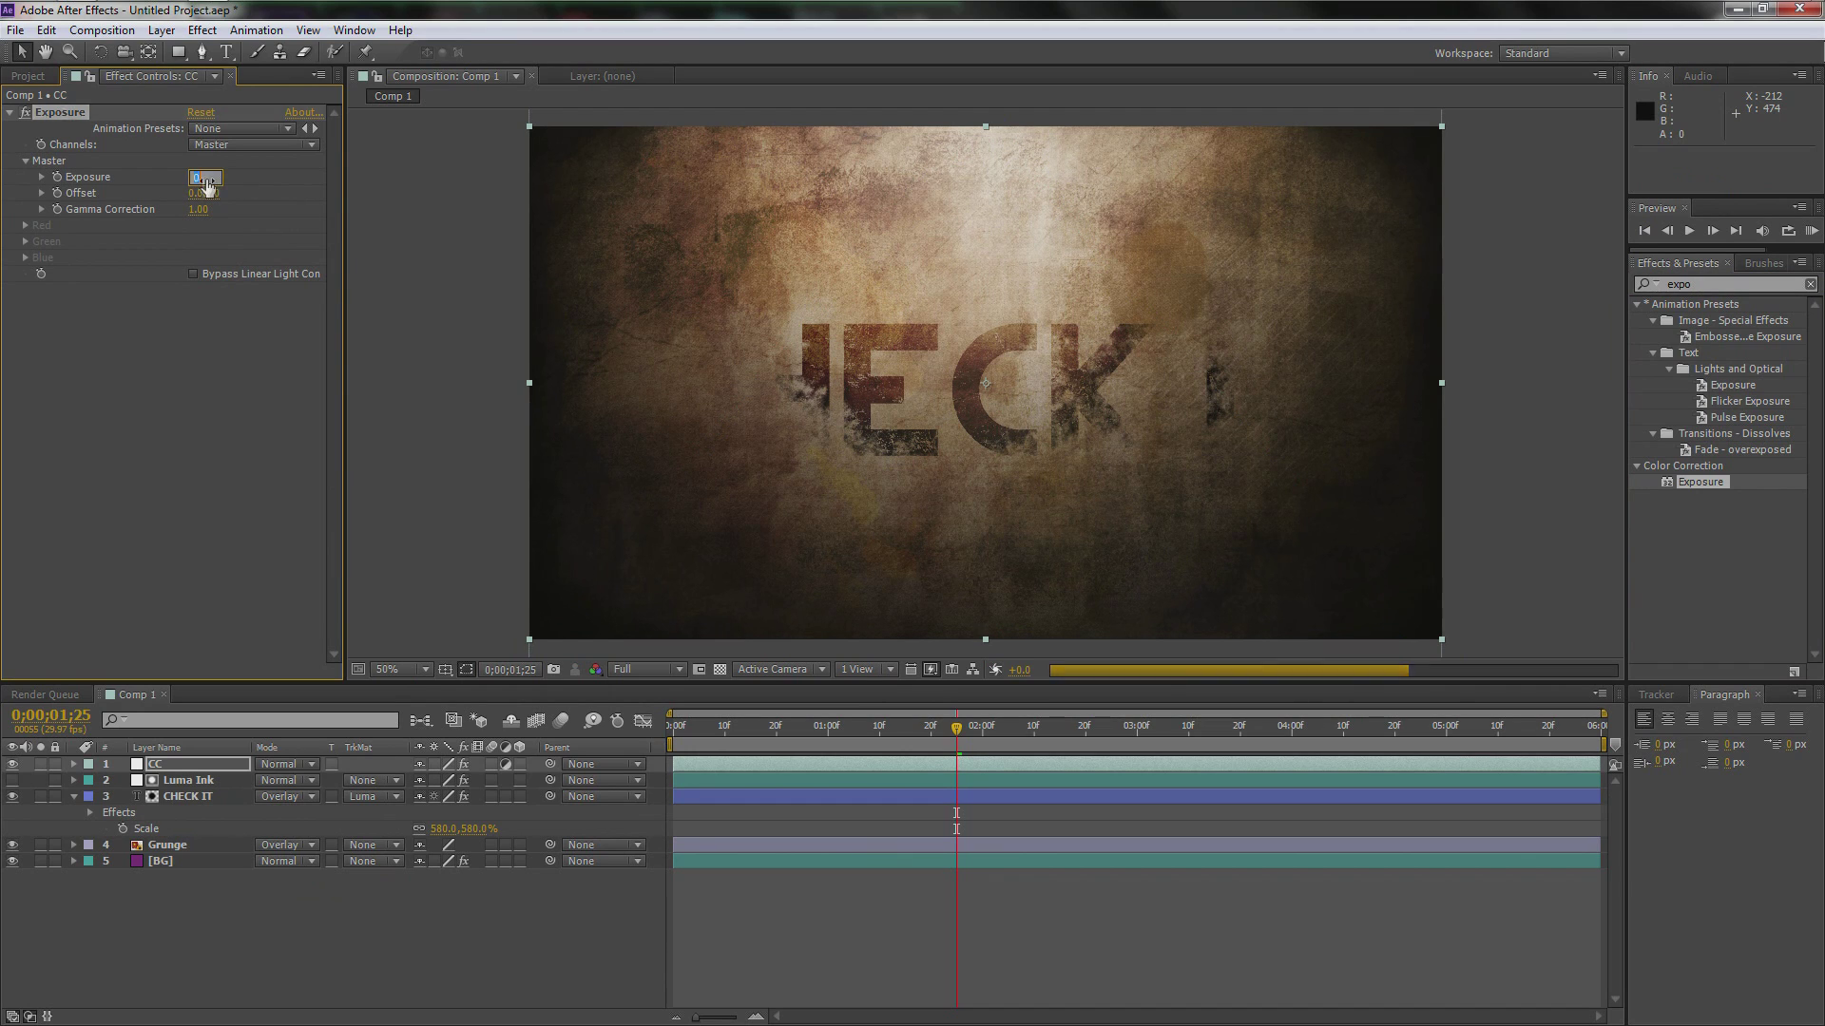
pyautogui.press('Return')
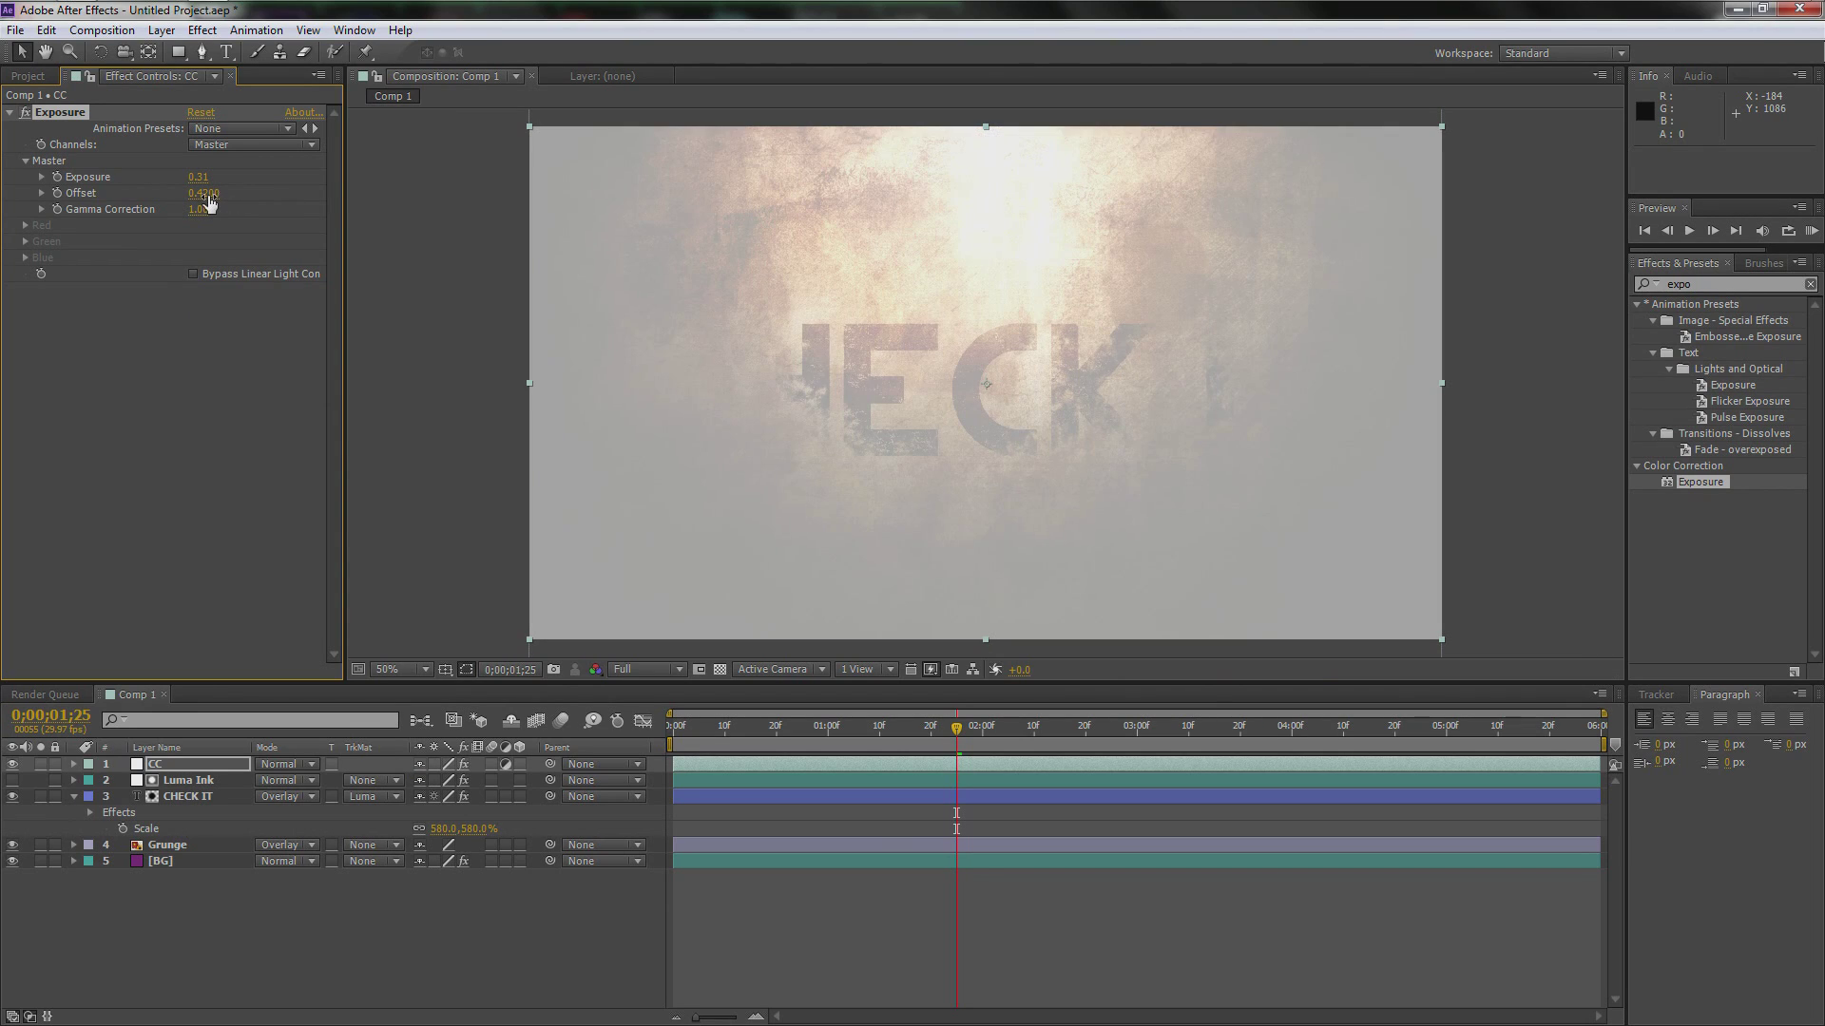
pyautogui.moveTo(202, 199); pyautogui.dragTo(143, 197)
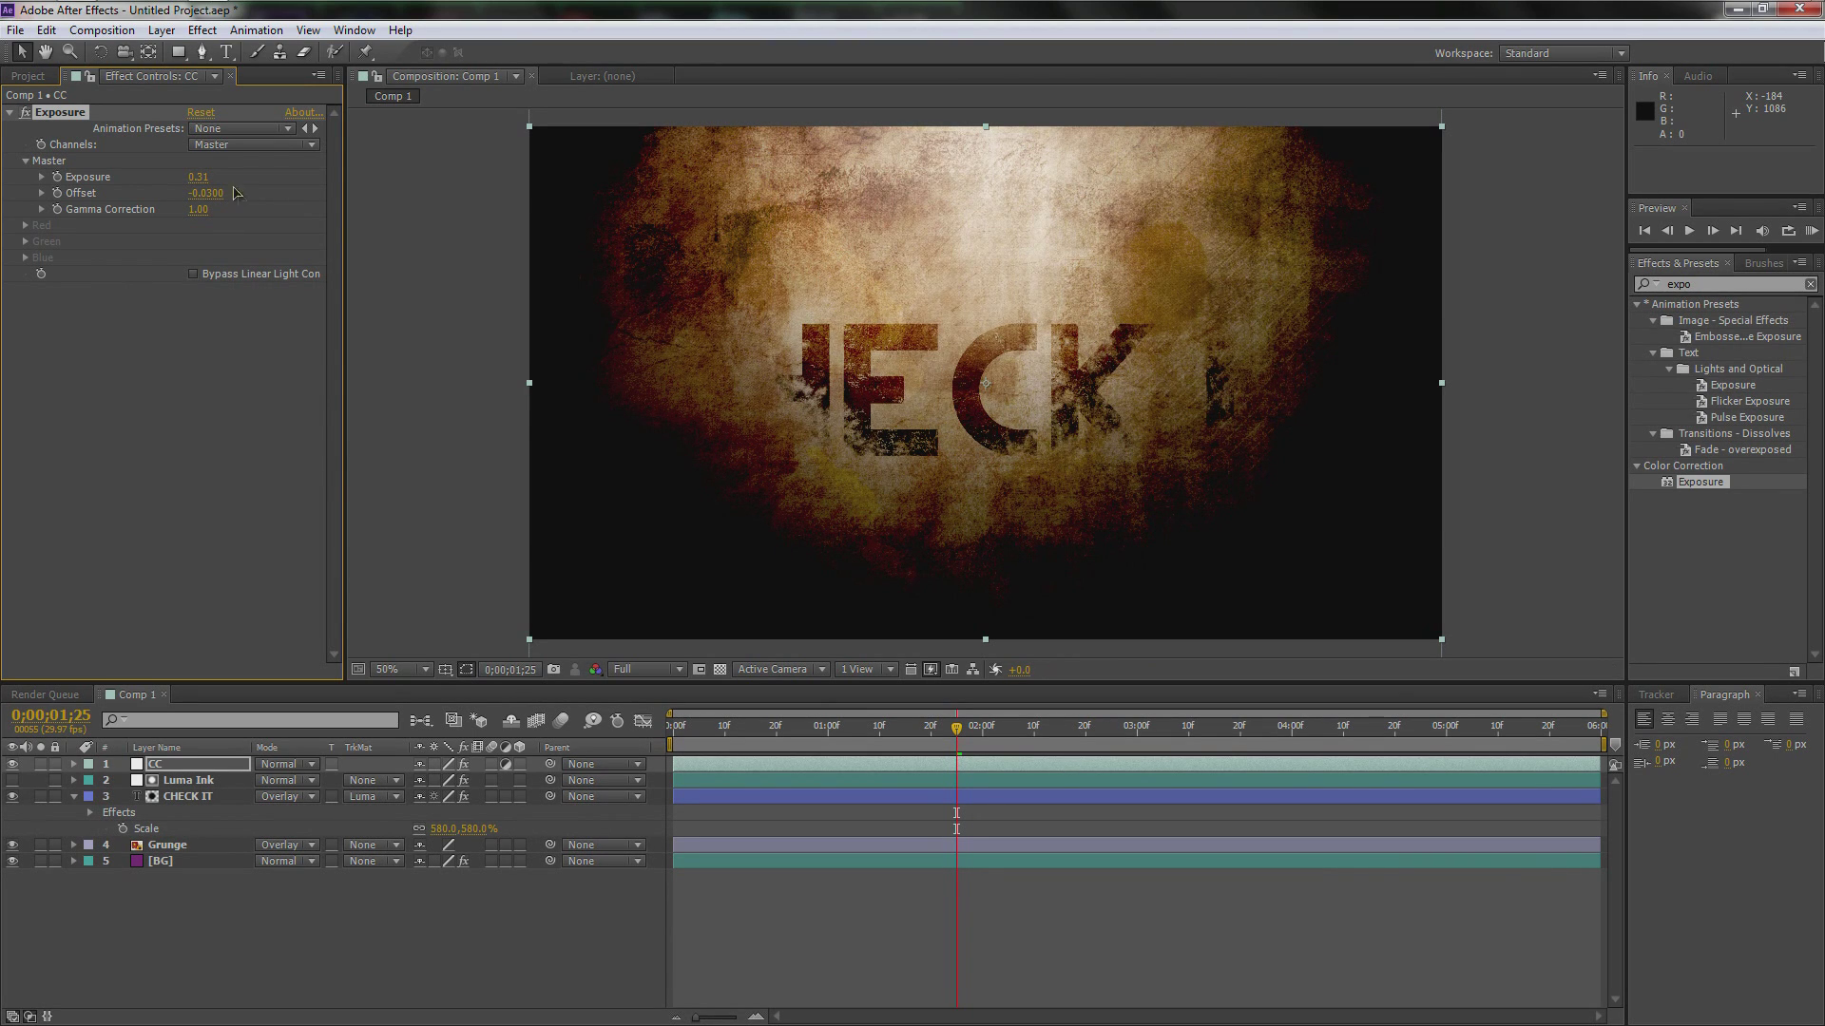
pyautogui.moveTo(218, 180); pyautogui.dragTo(219, 187)
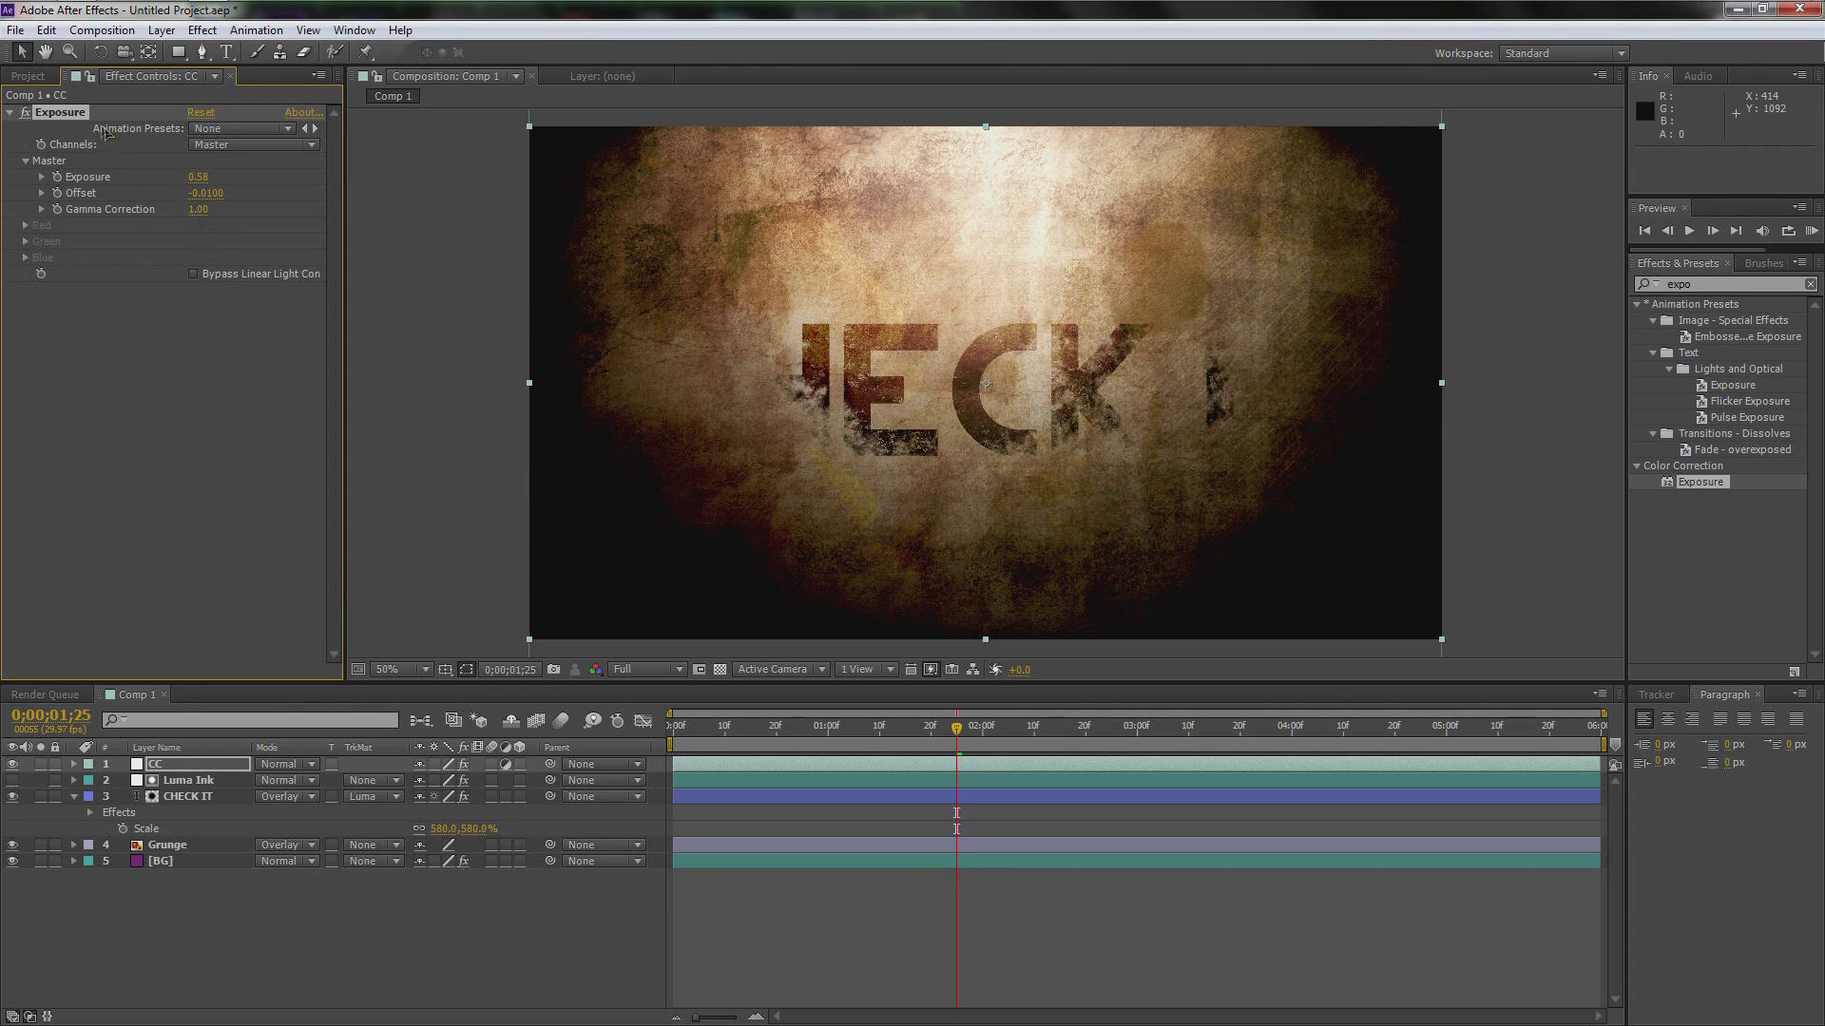
# Step: Remove Exposure from CC and apply the Curves effect instead
pyautogui.press('Delete')
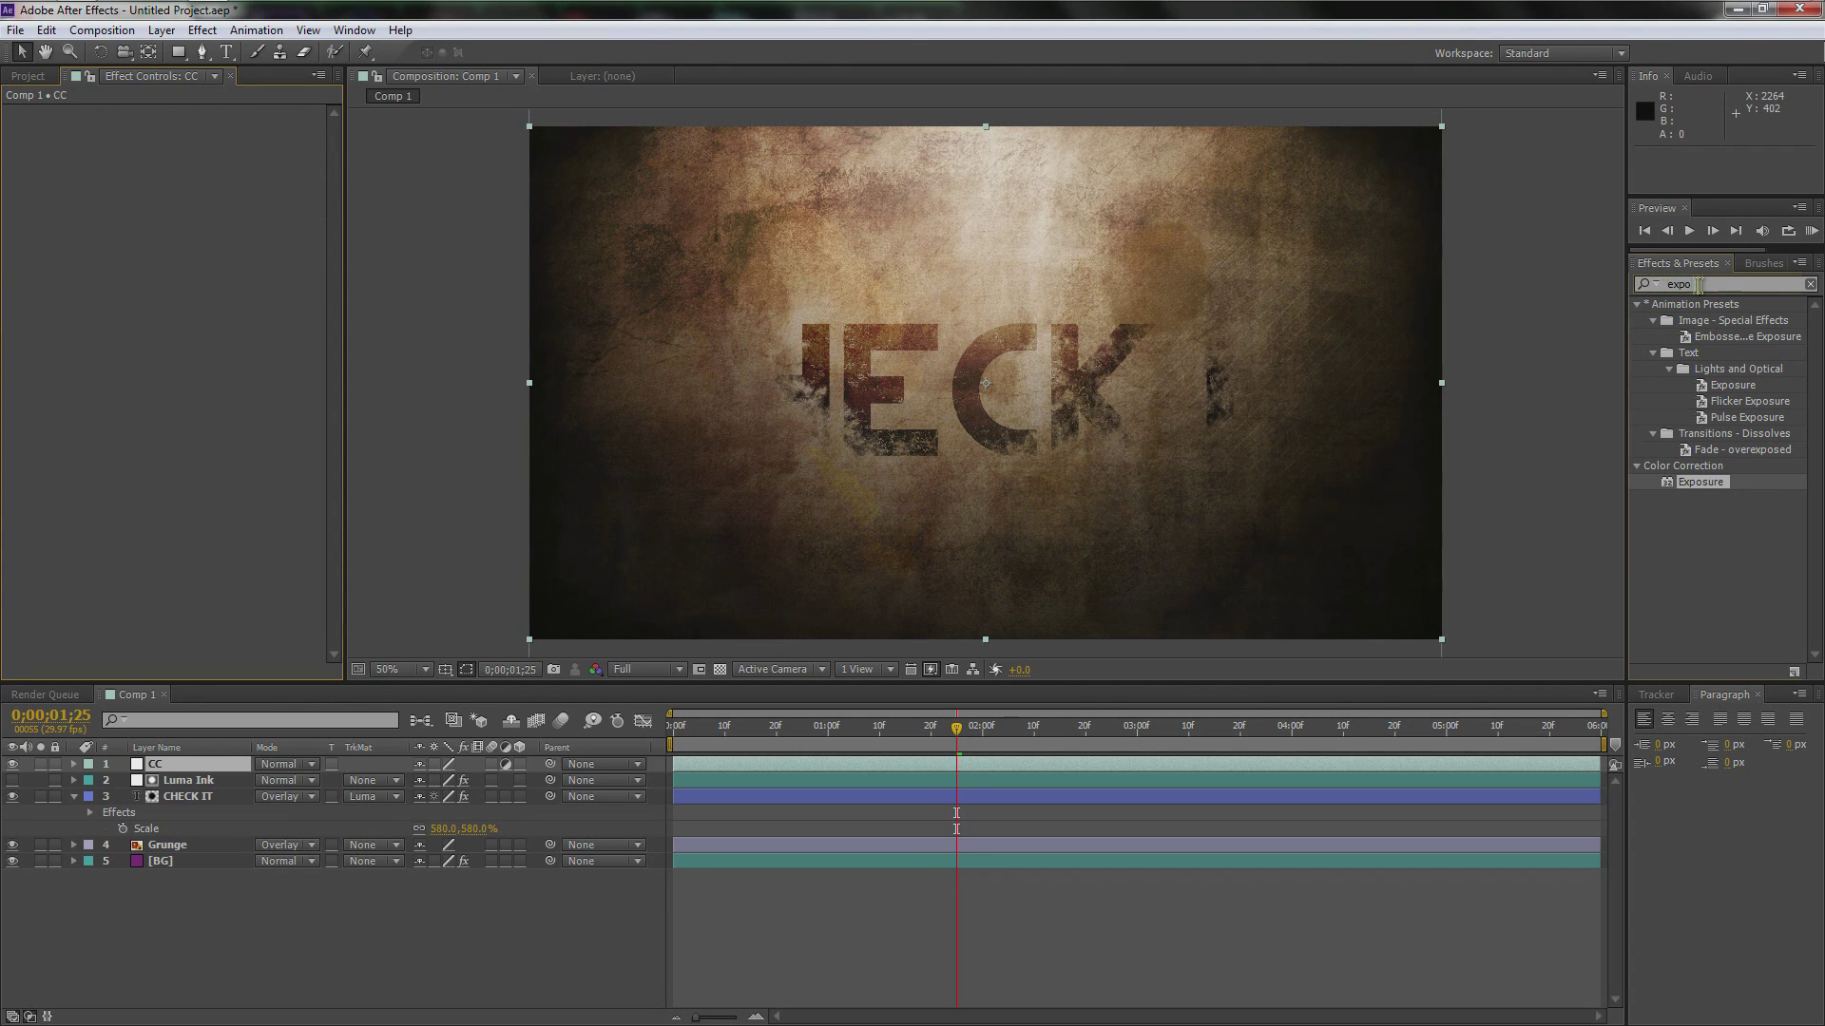
pyautogui.click(1691, 284)
pyautogui.write('curve')
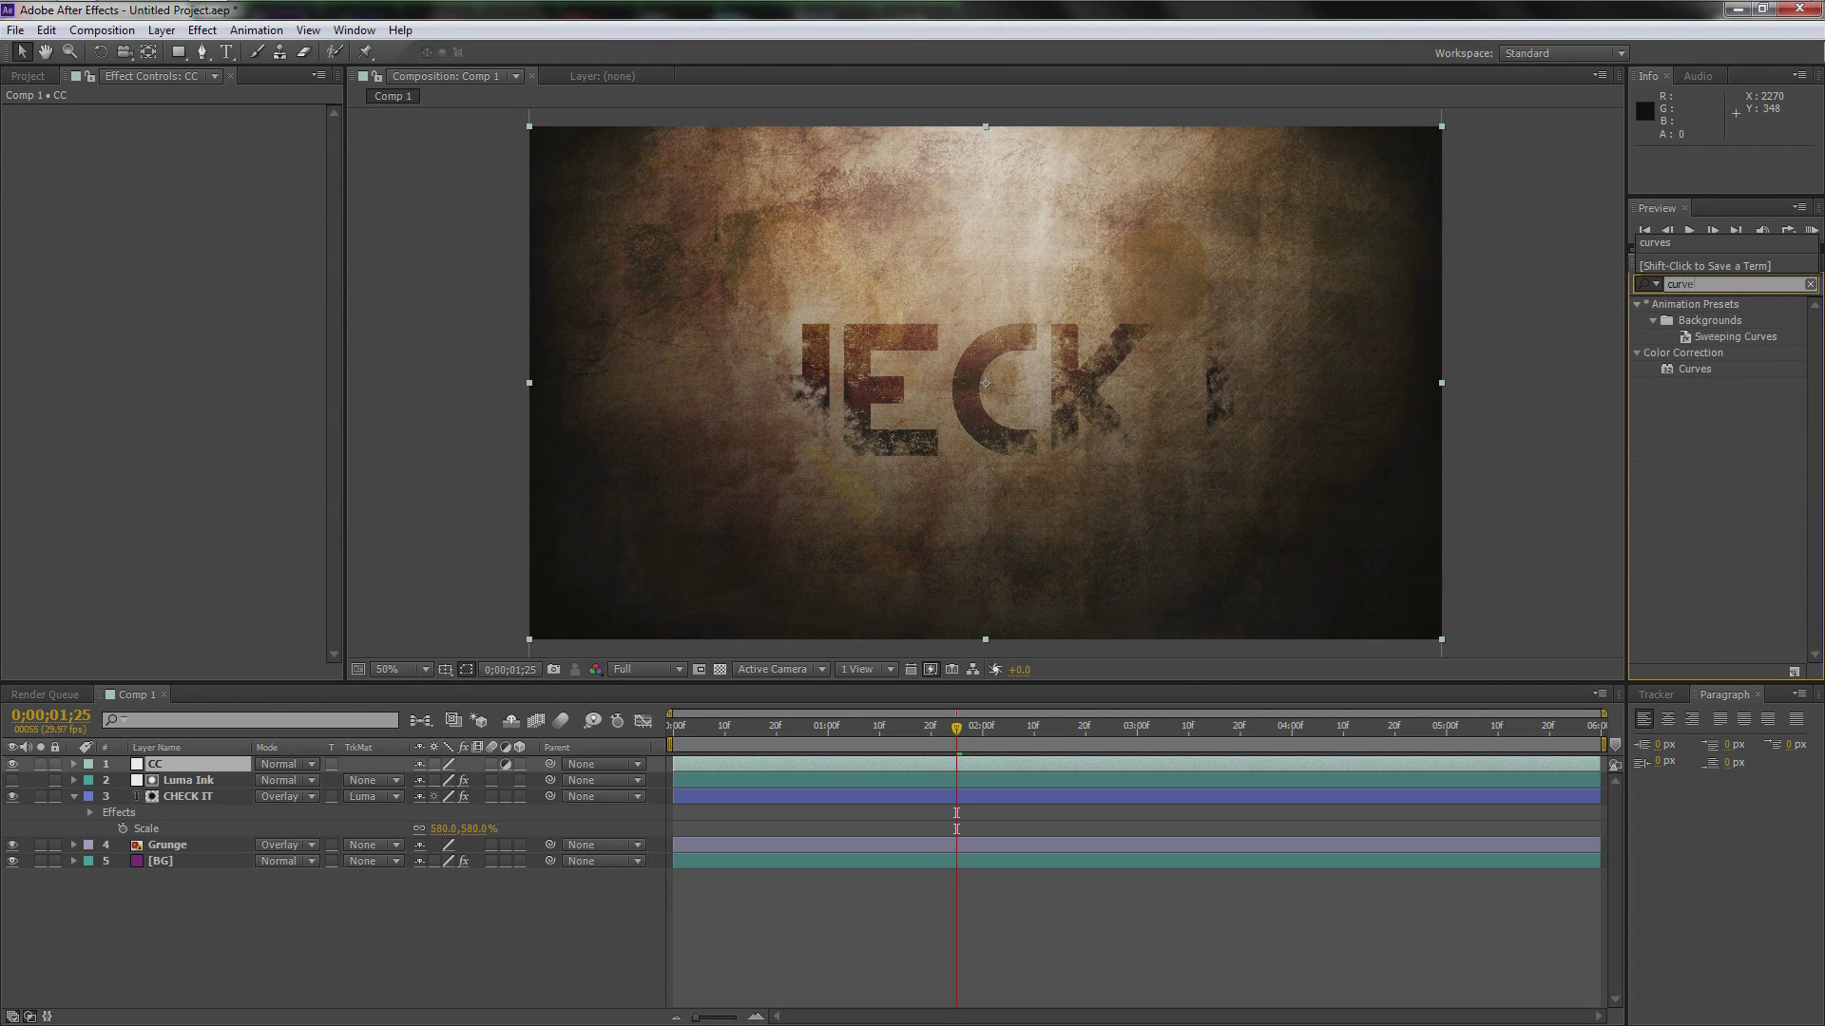
pyautogui.write('s')
pyautogui.moveTo(1694, 369); pyautogui.dragTo(221, 768)
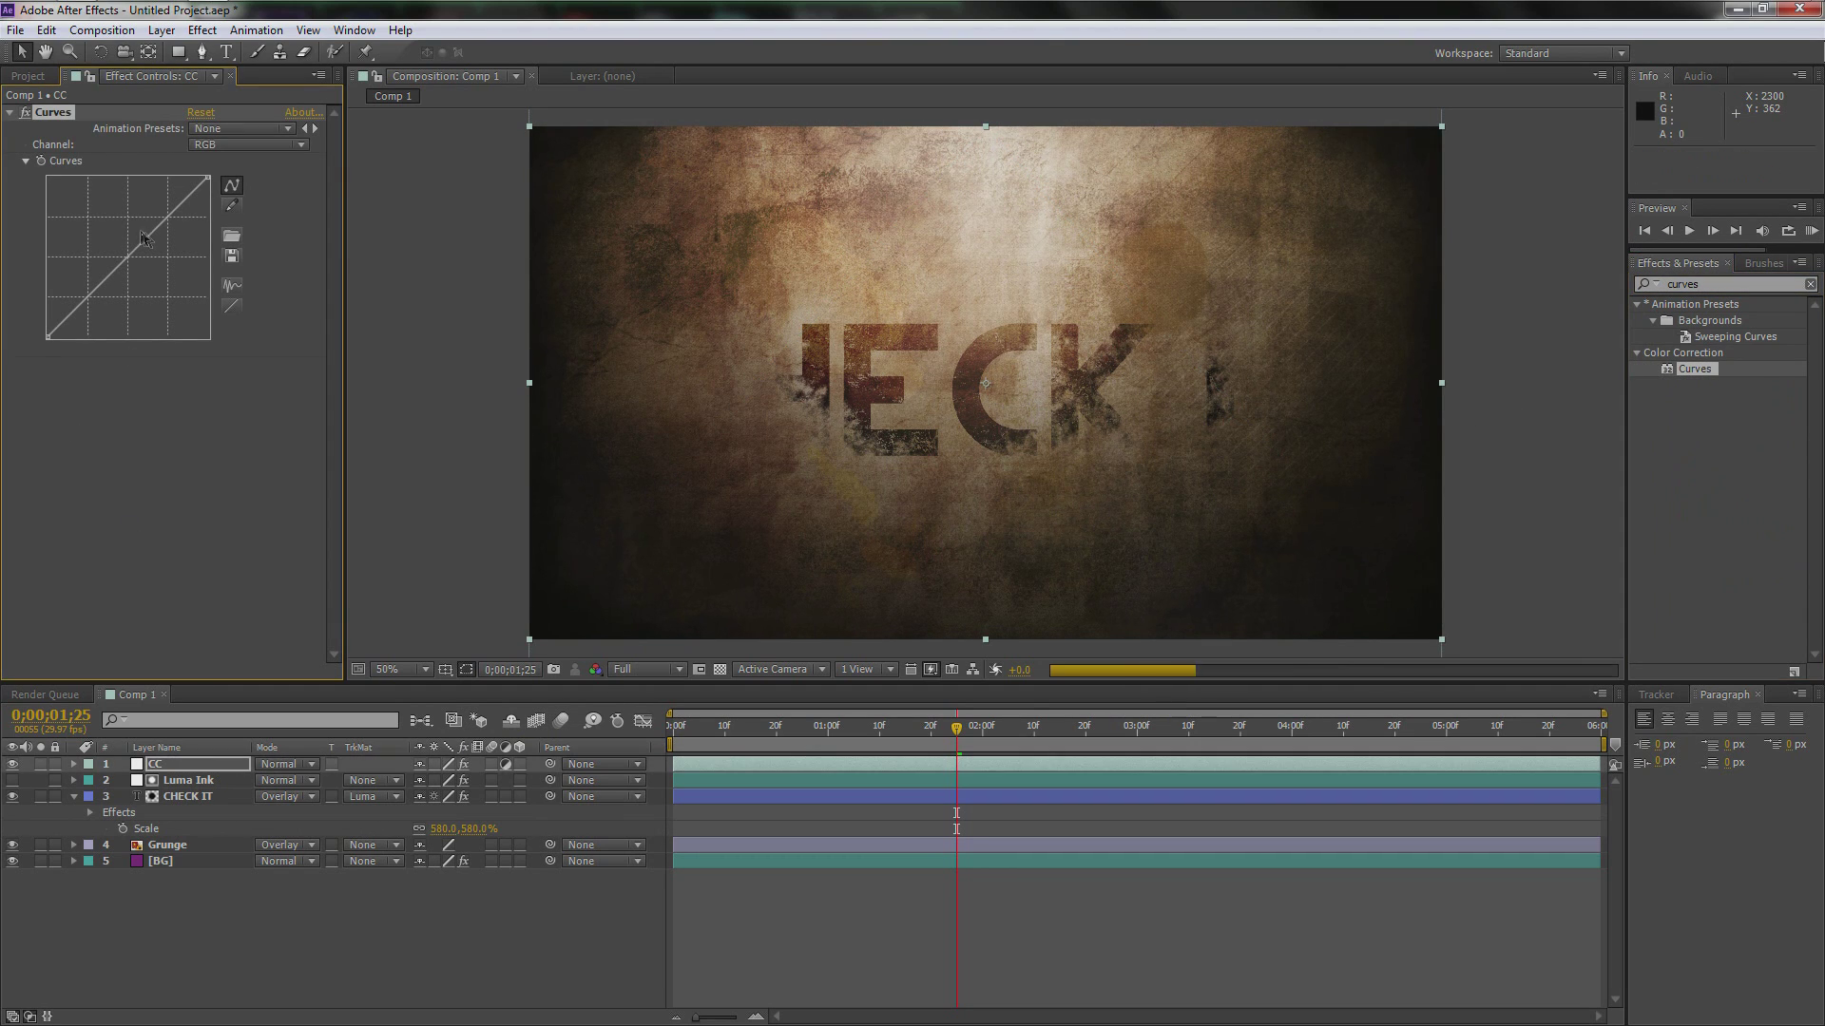
# Step: Shape an S-curve by darkening shadows slightly and raising highlights
pyautogui.moveTo(98, 287); pyautogui.dragTo(94, 326)
pyautogui.moveTo(174, 239); pyautogui.dragTo(172, 206)
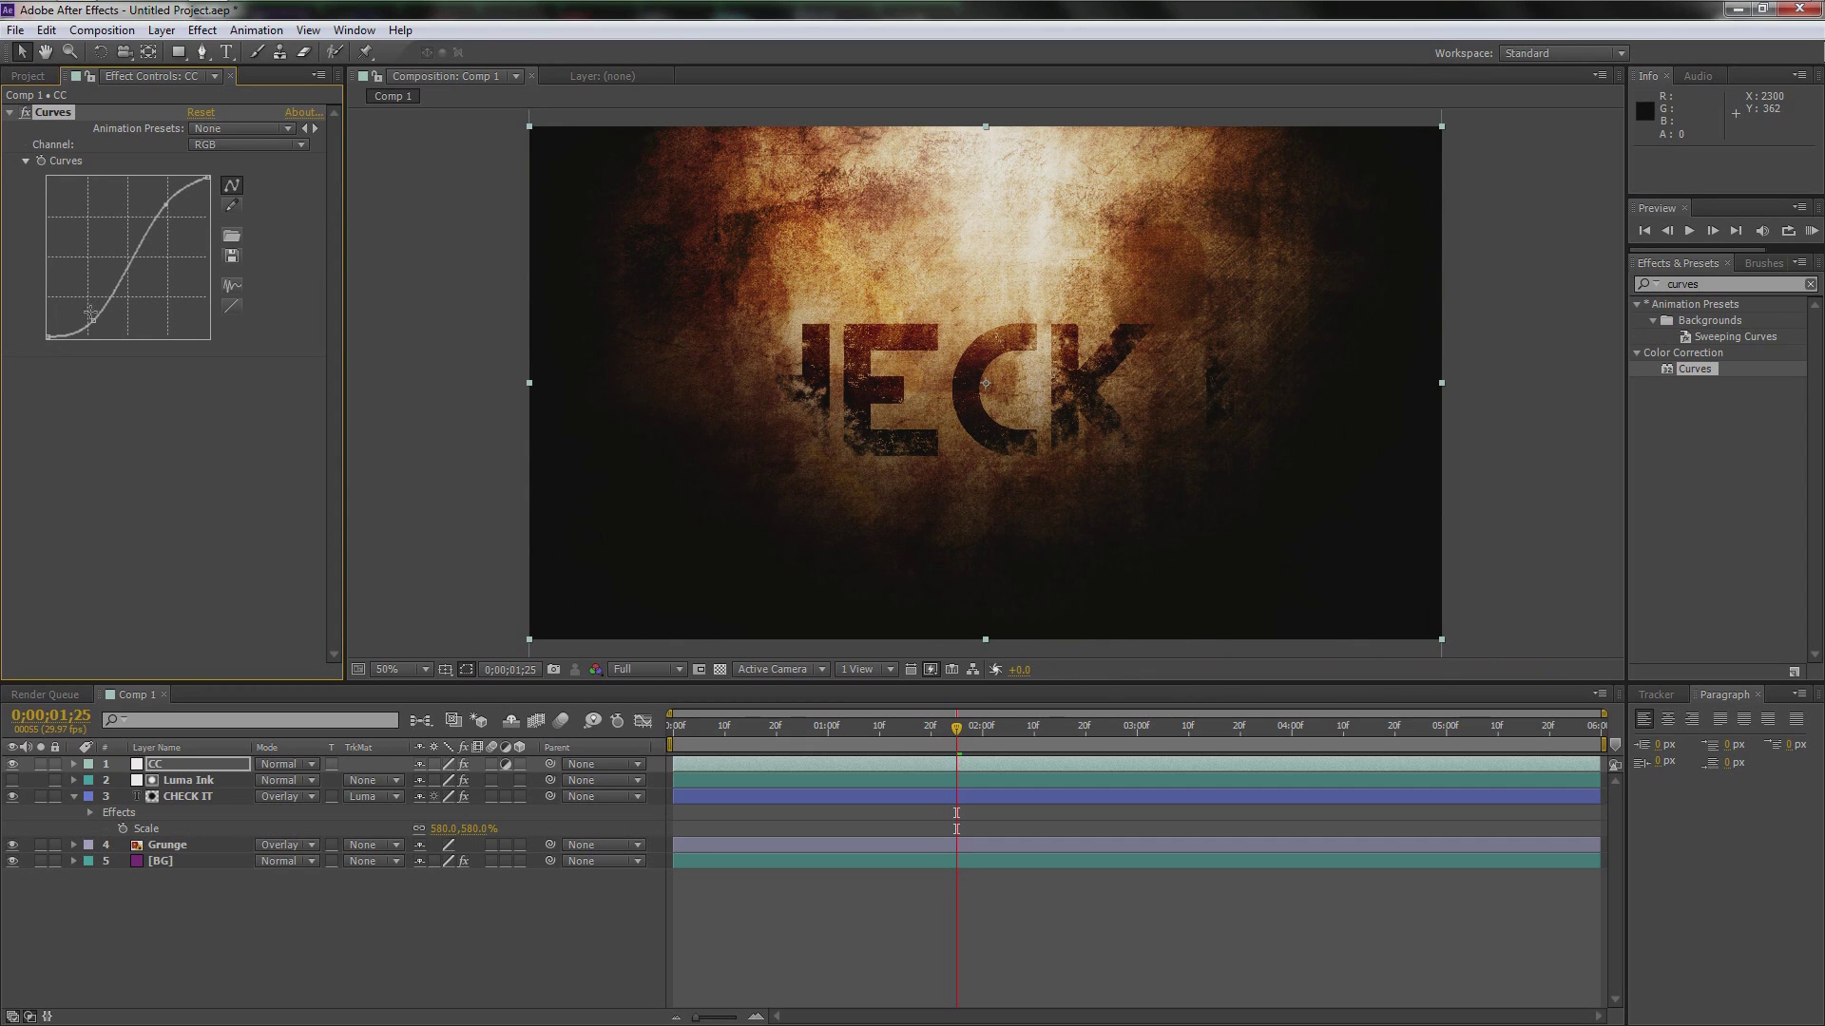
pyautogui.moveTo(91, 324); pyautogui.dragTo(92, 318)
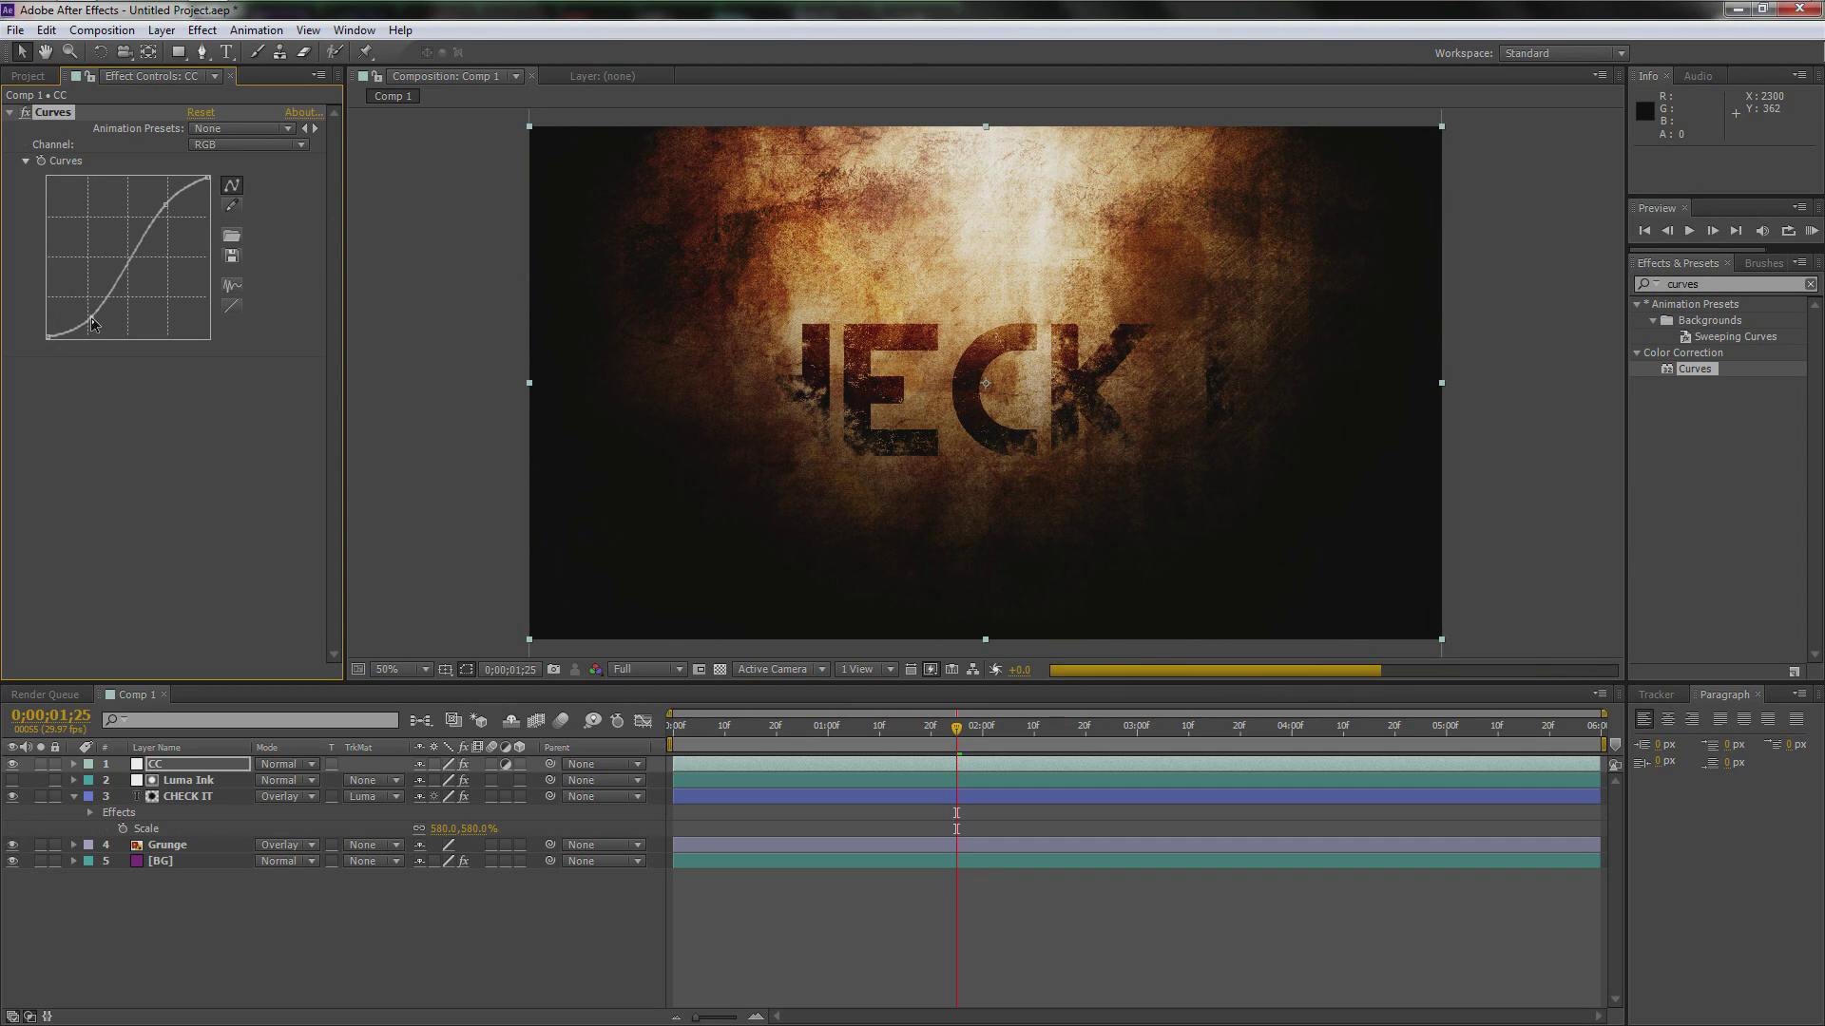
pyautogui.click(266, 898)
pyautogui.moveTo(844, 733); pyautogui.dragTo(827, 736)
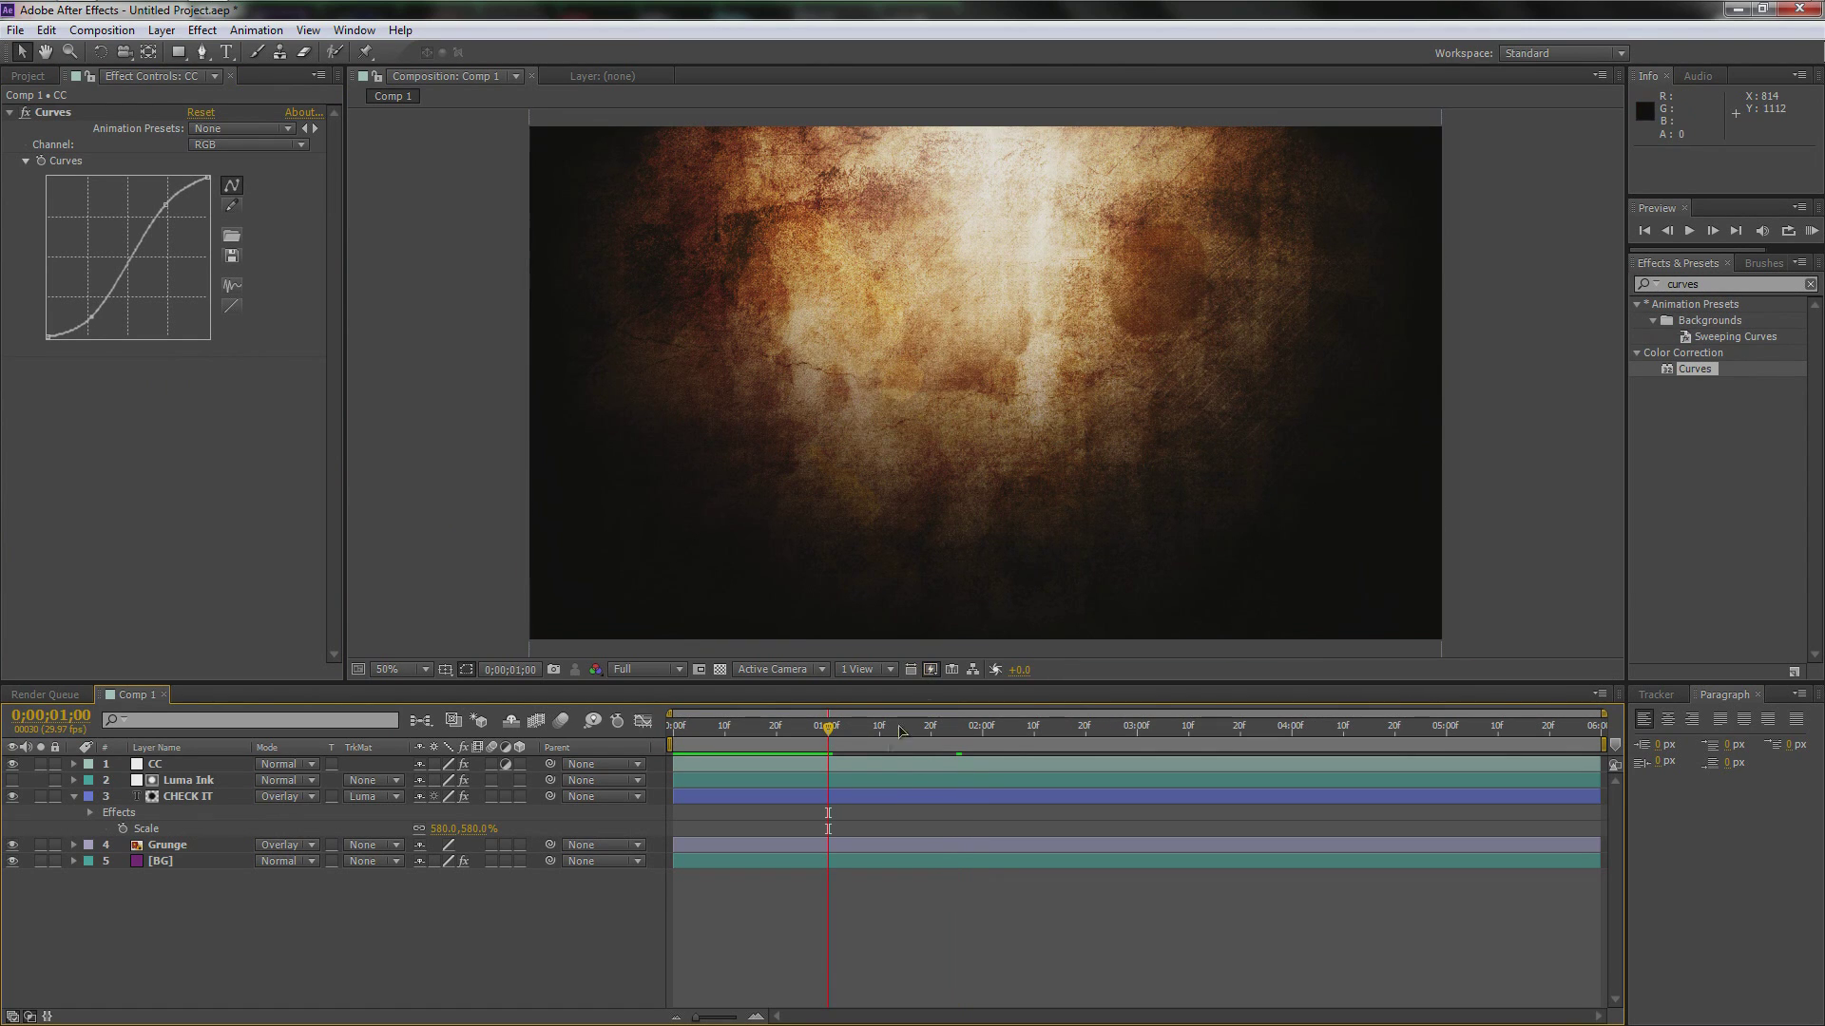
pyautogui.click(958, 734)
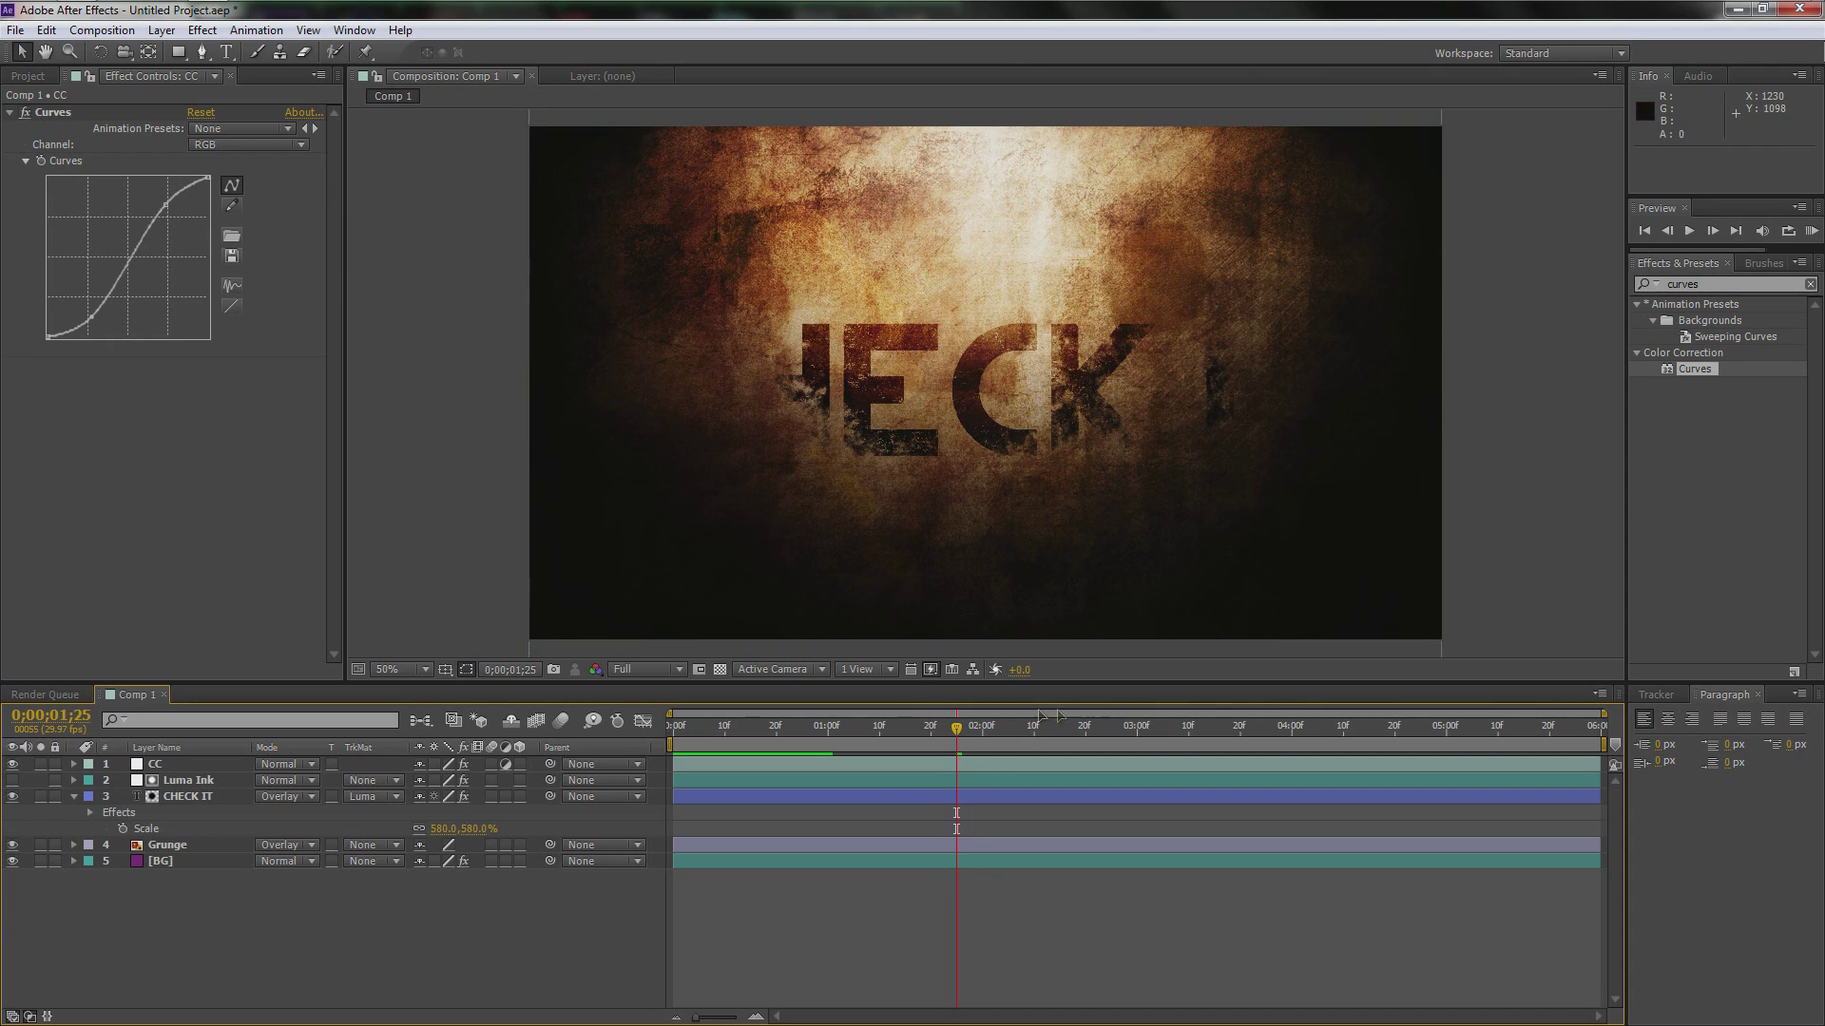
pyautogui.click(1108, 727)
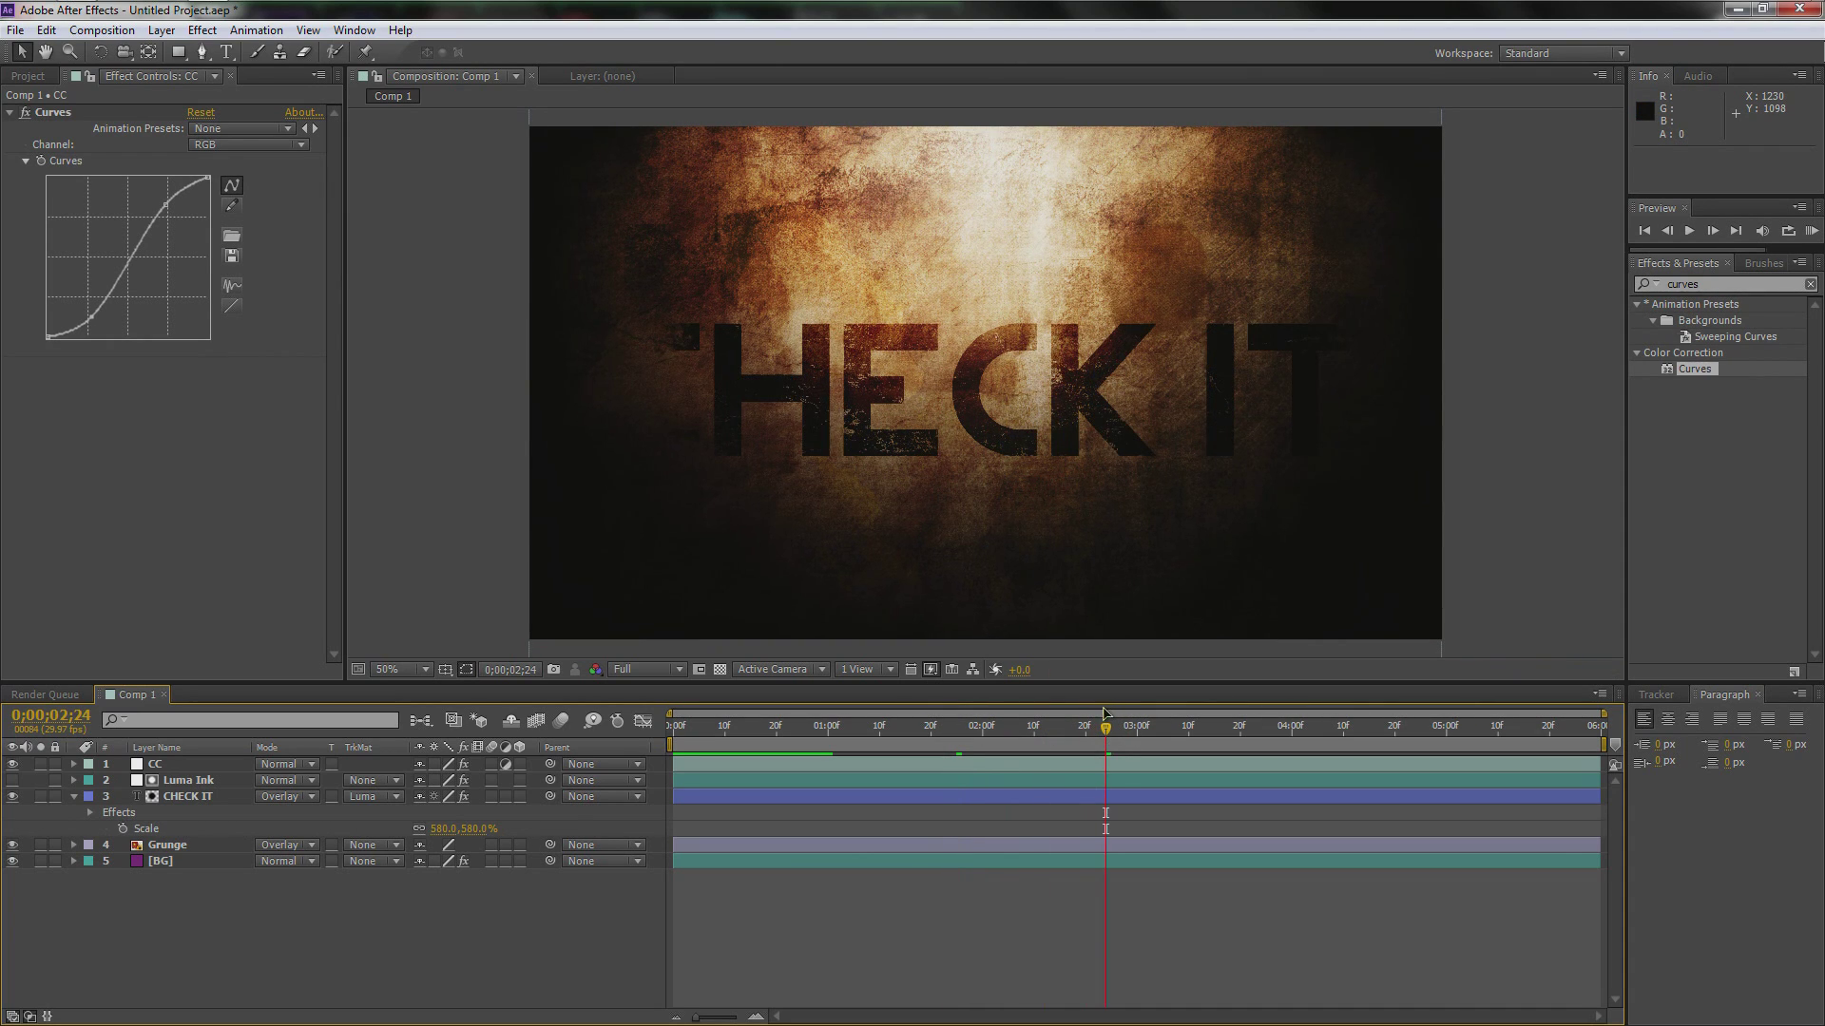
pyautogui.click(1228, 730)
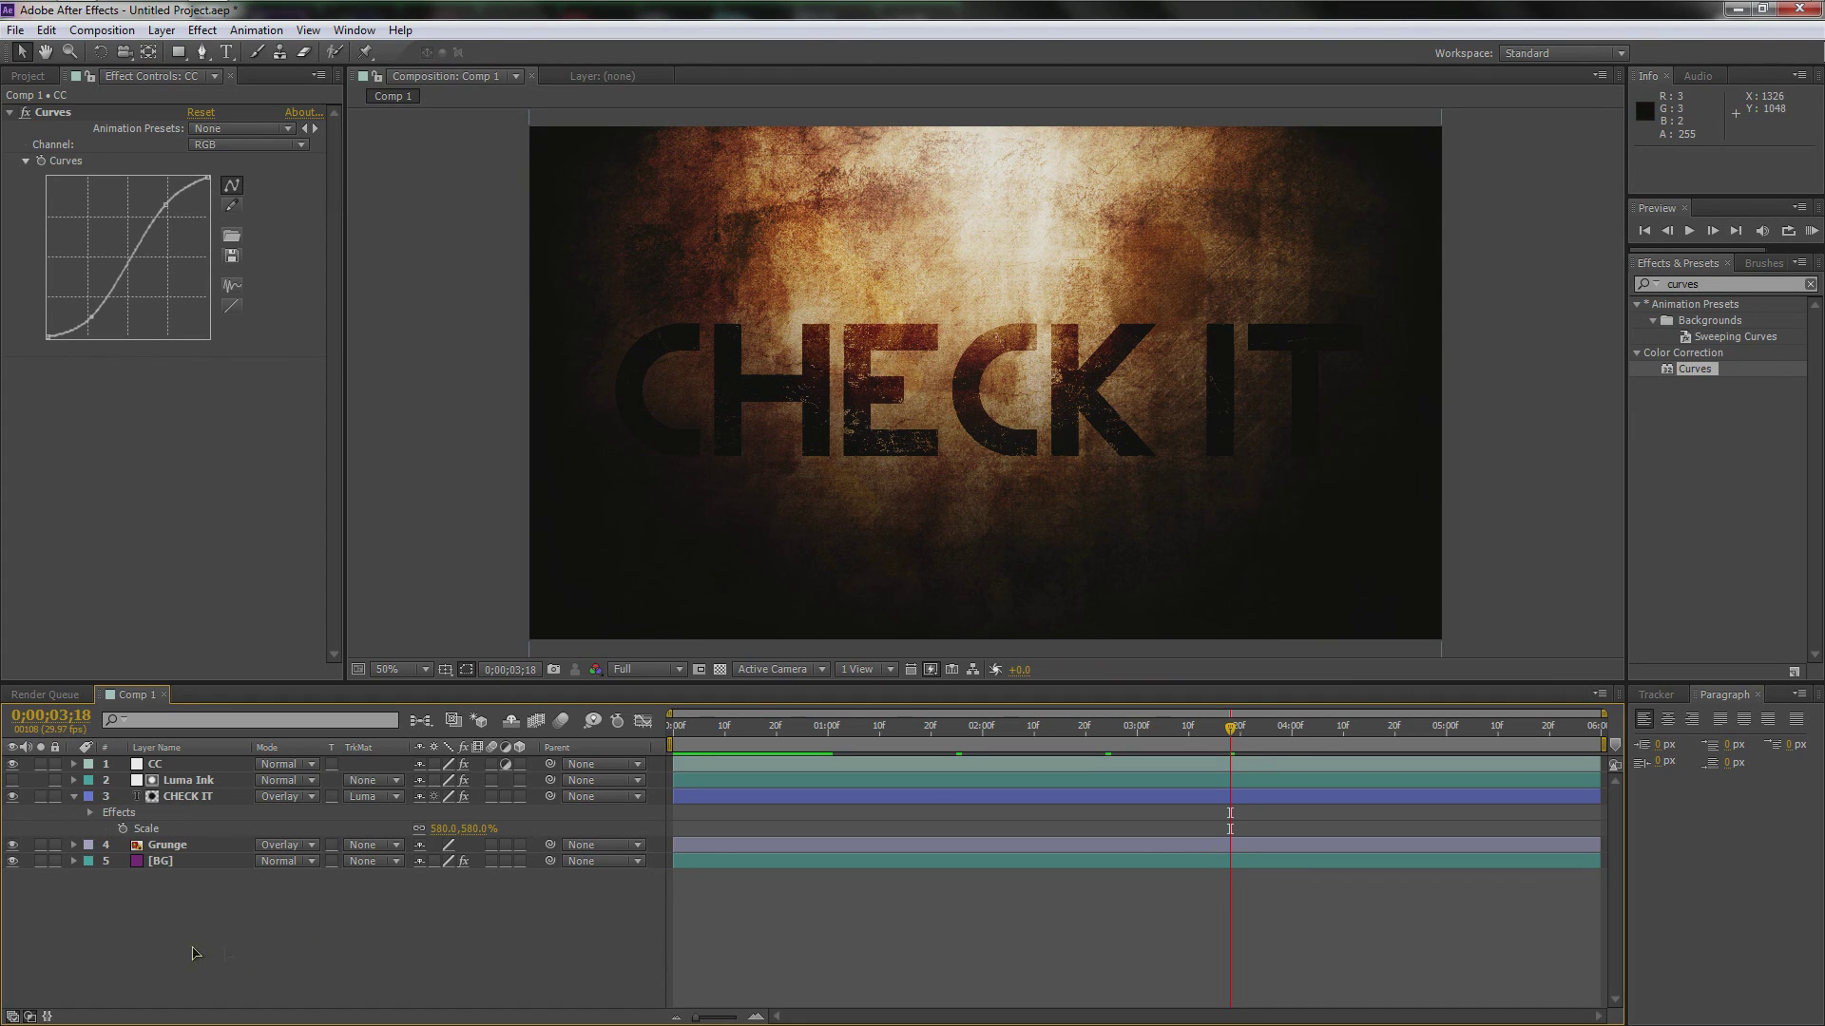
pyautogui.click(161, 861)
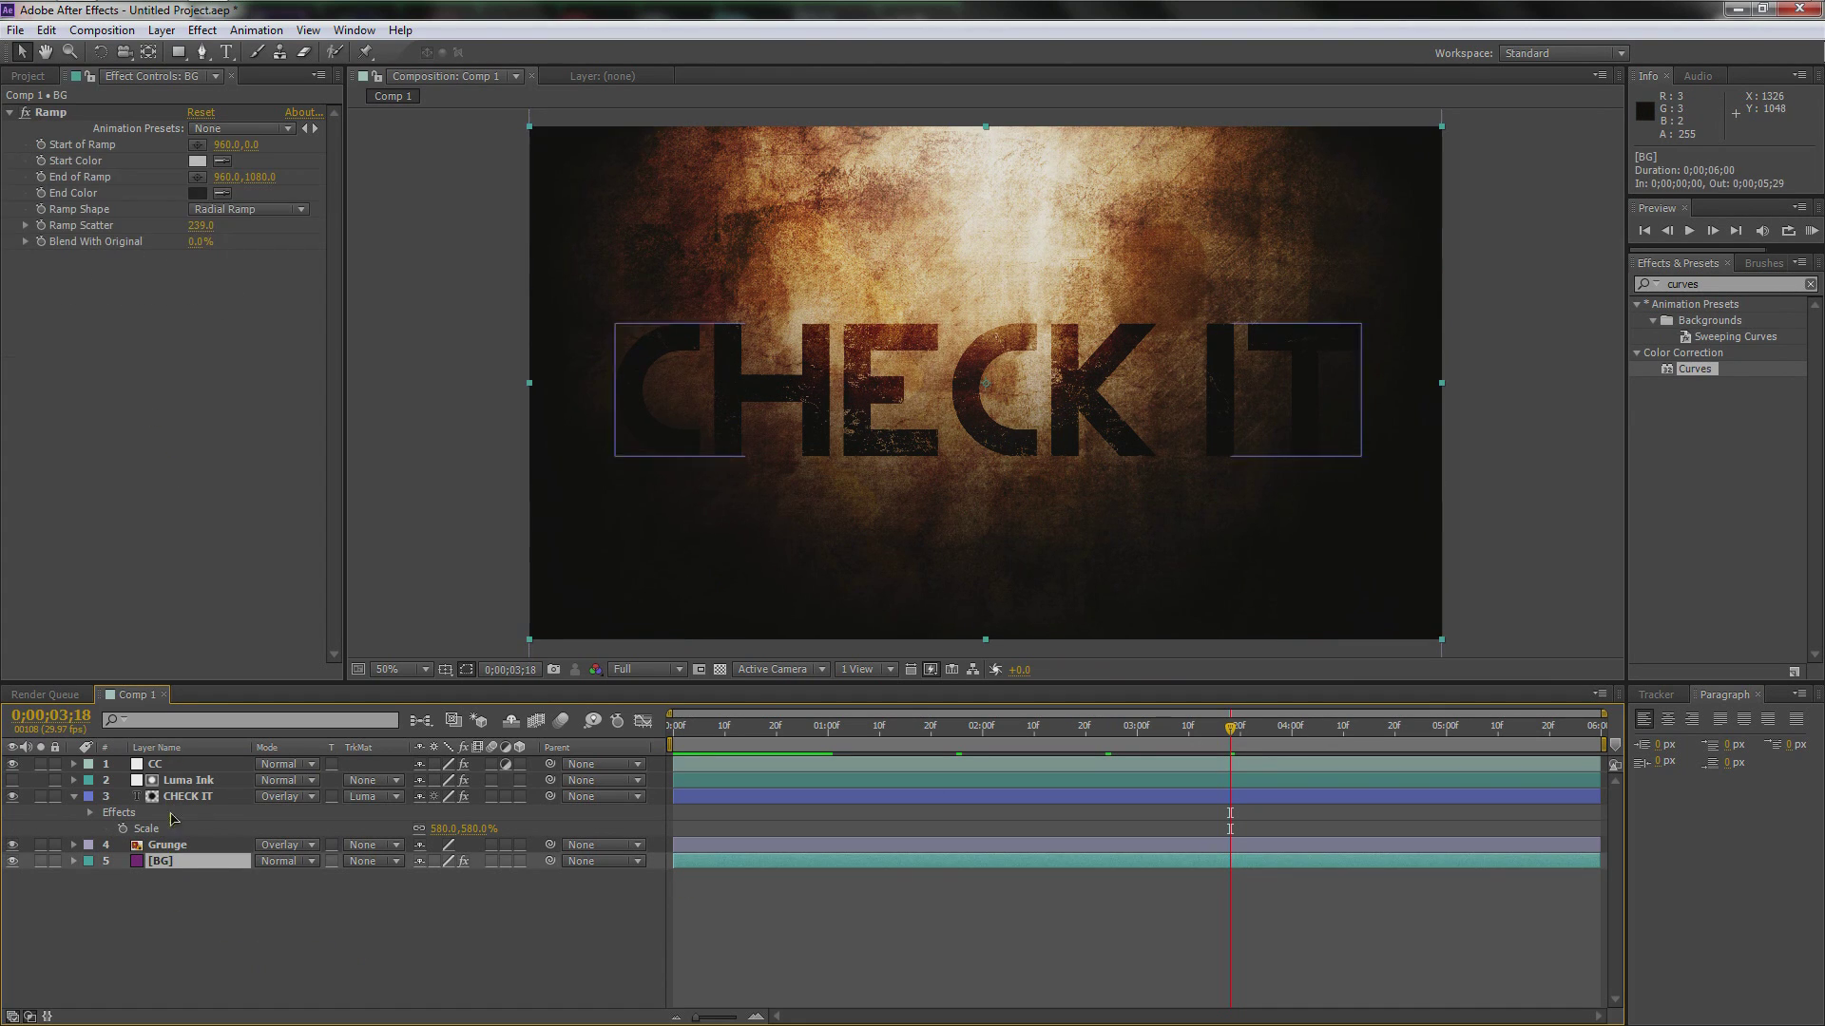
# Step: Lighten the BG ramp's End Color first to 252525, then to dark grey 3B3B3B
pyautogui.click(197, 193)
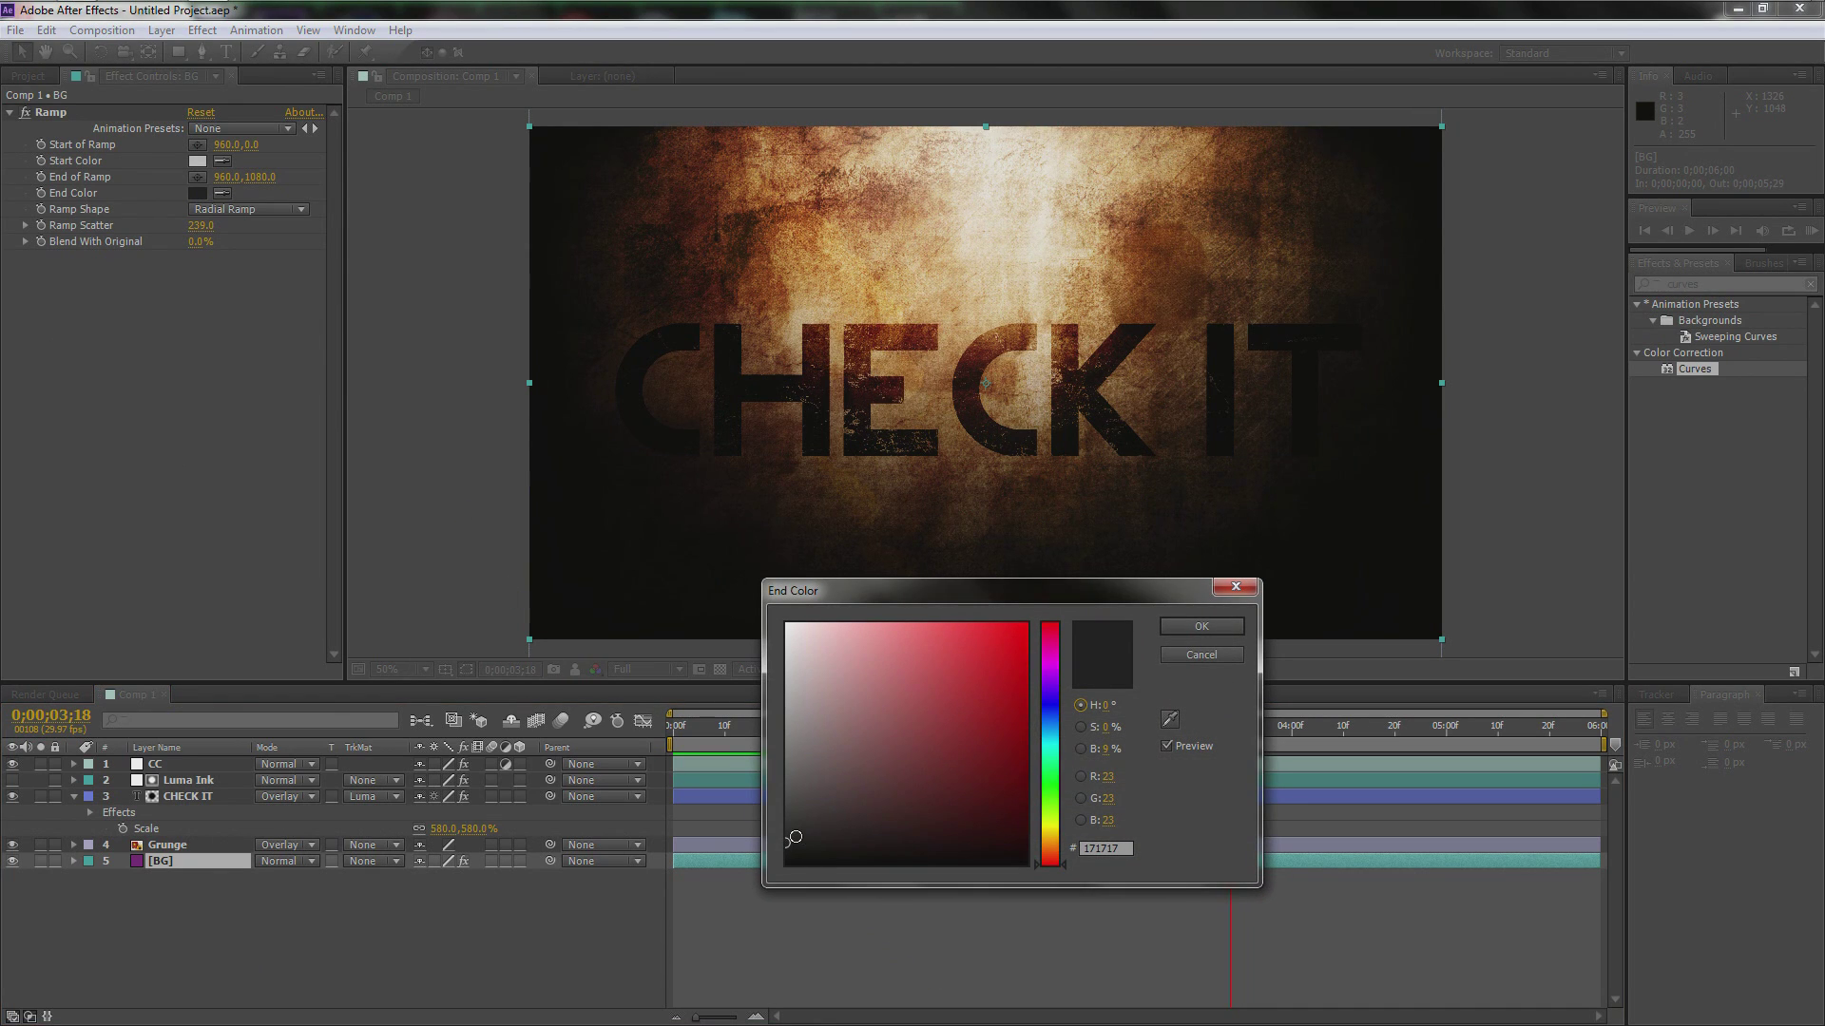
pyautogui.moveTo(794, 837); pyautogui.dragTo(781, 830)
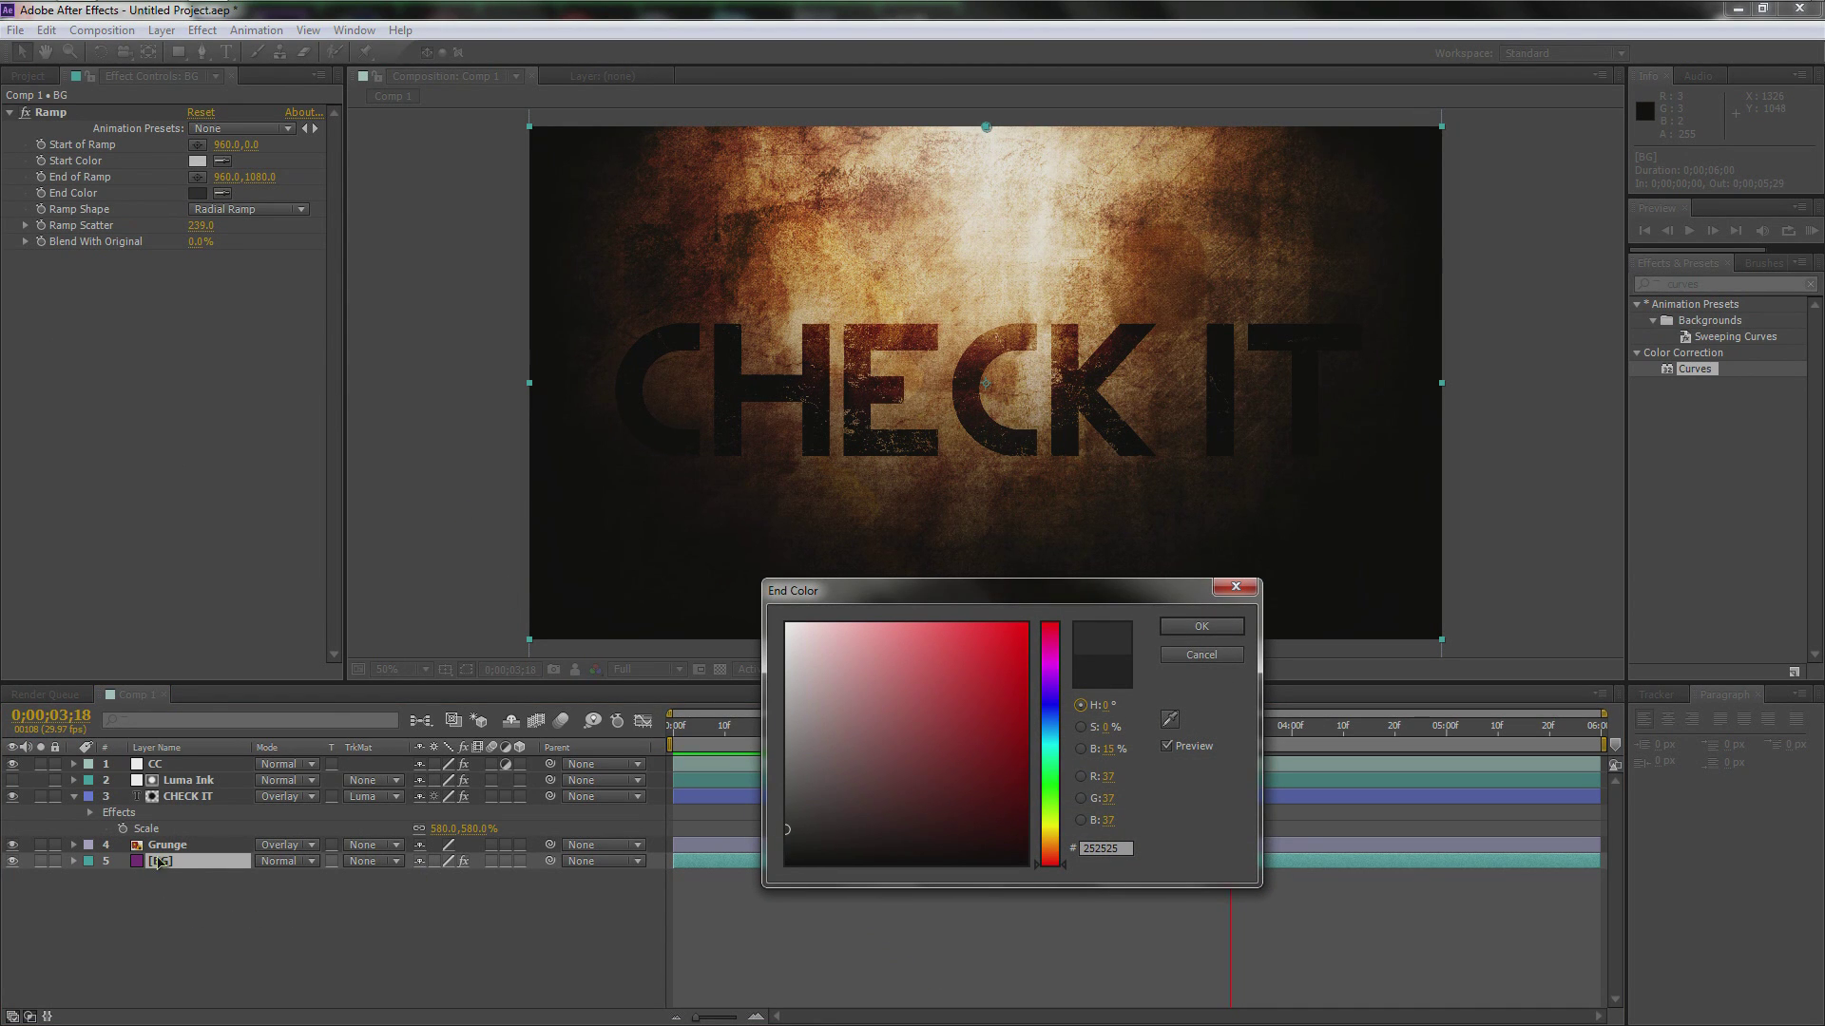
pyautogui.click(1199, 628)
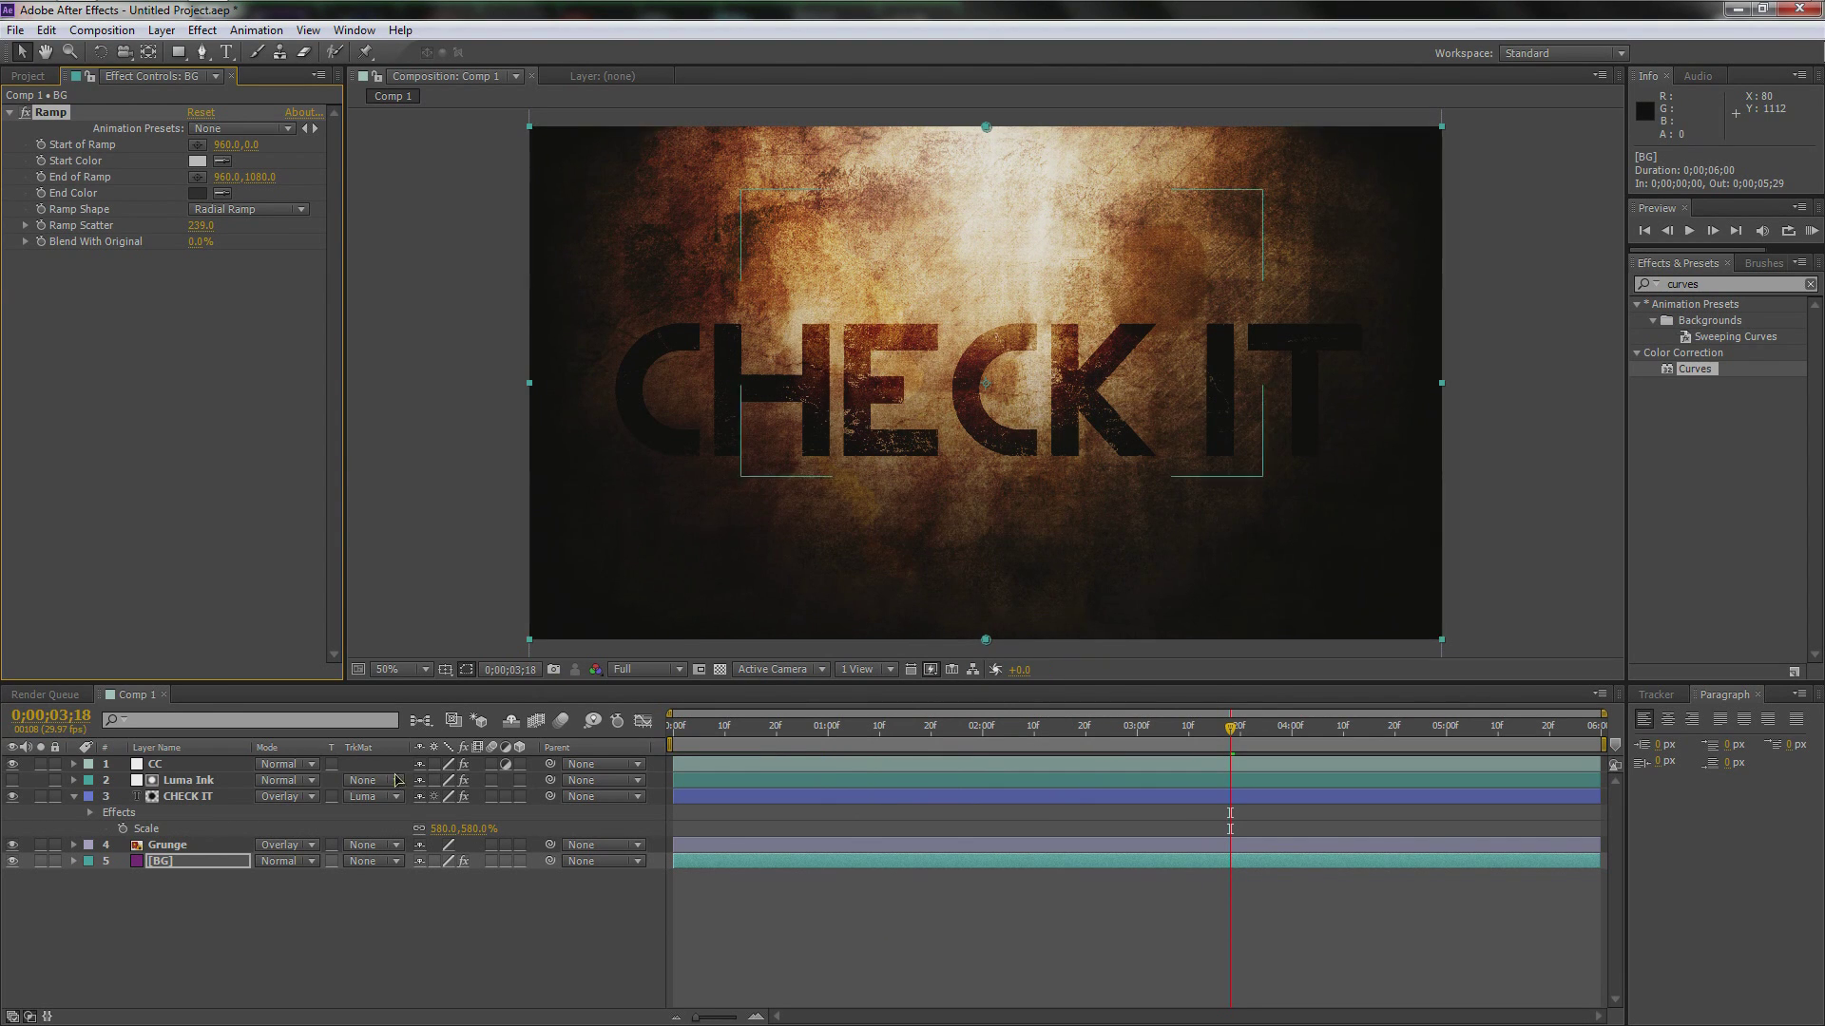
pyautogui.click(197, 192)
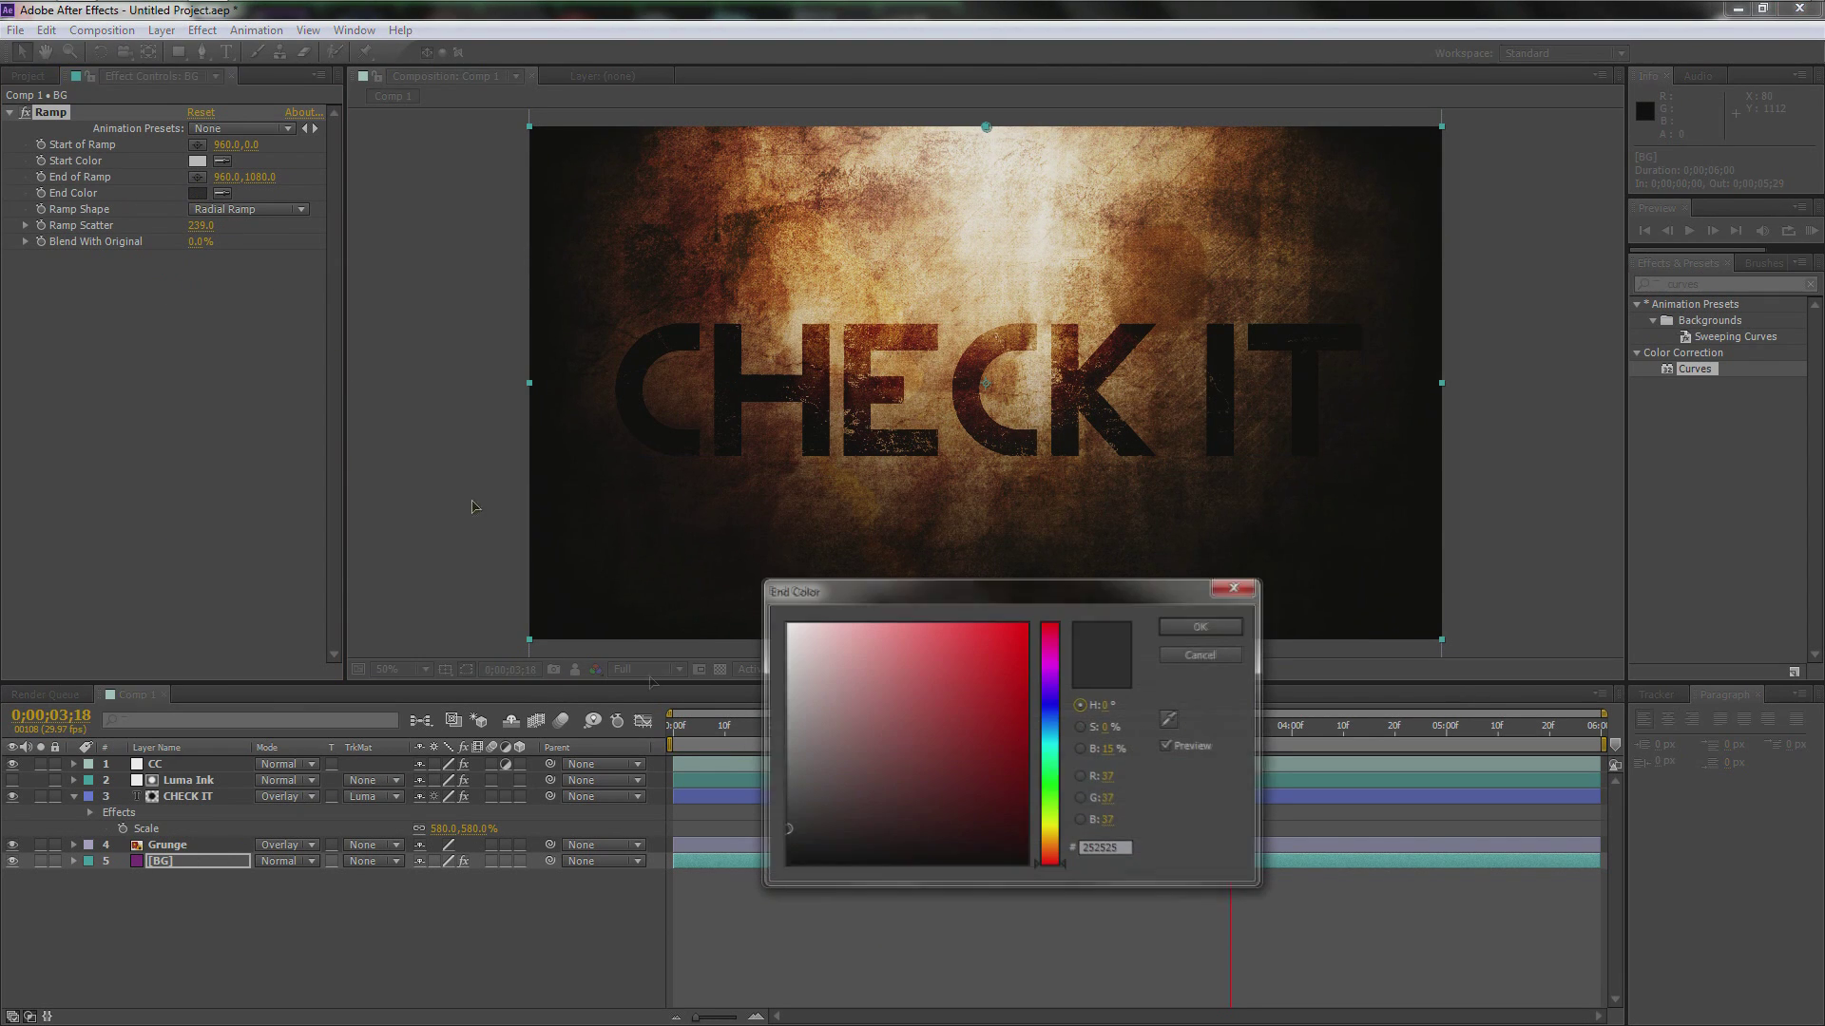
pyautogui.moveTo(812, 827); pyautogui.dragTo(768, 814)
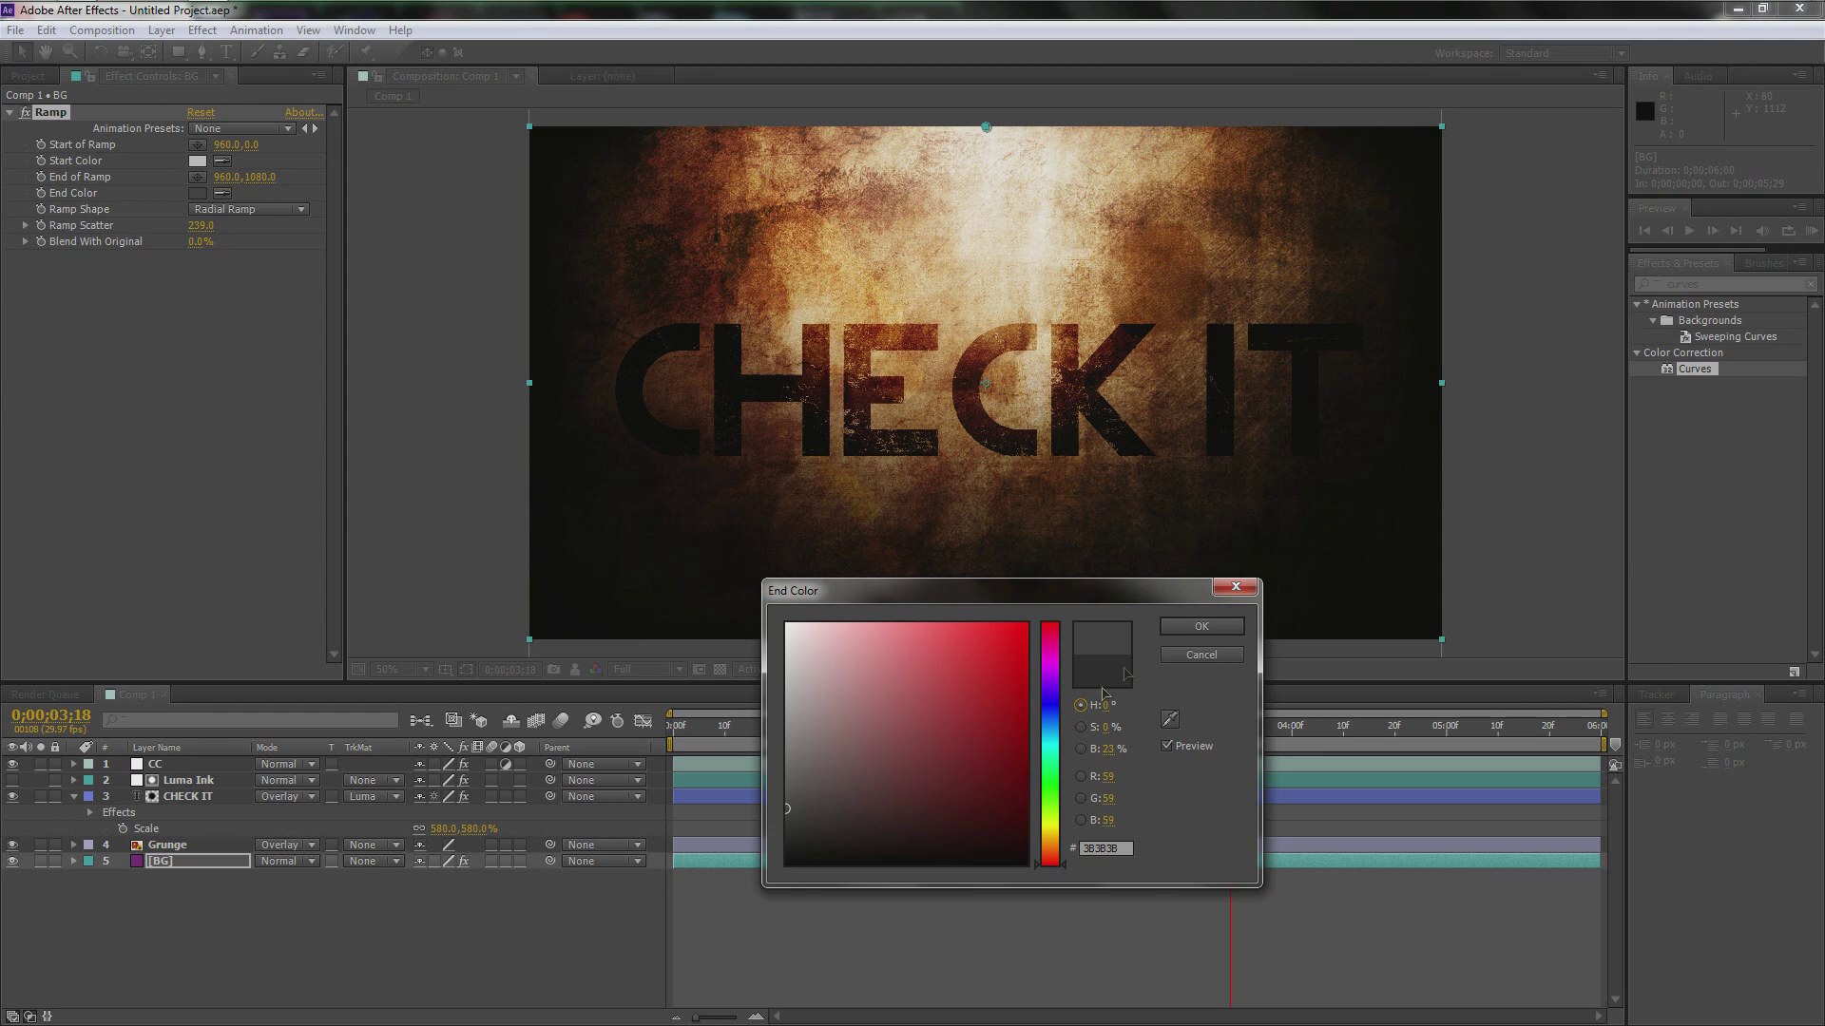
pyautogui.click(1201, 627)
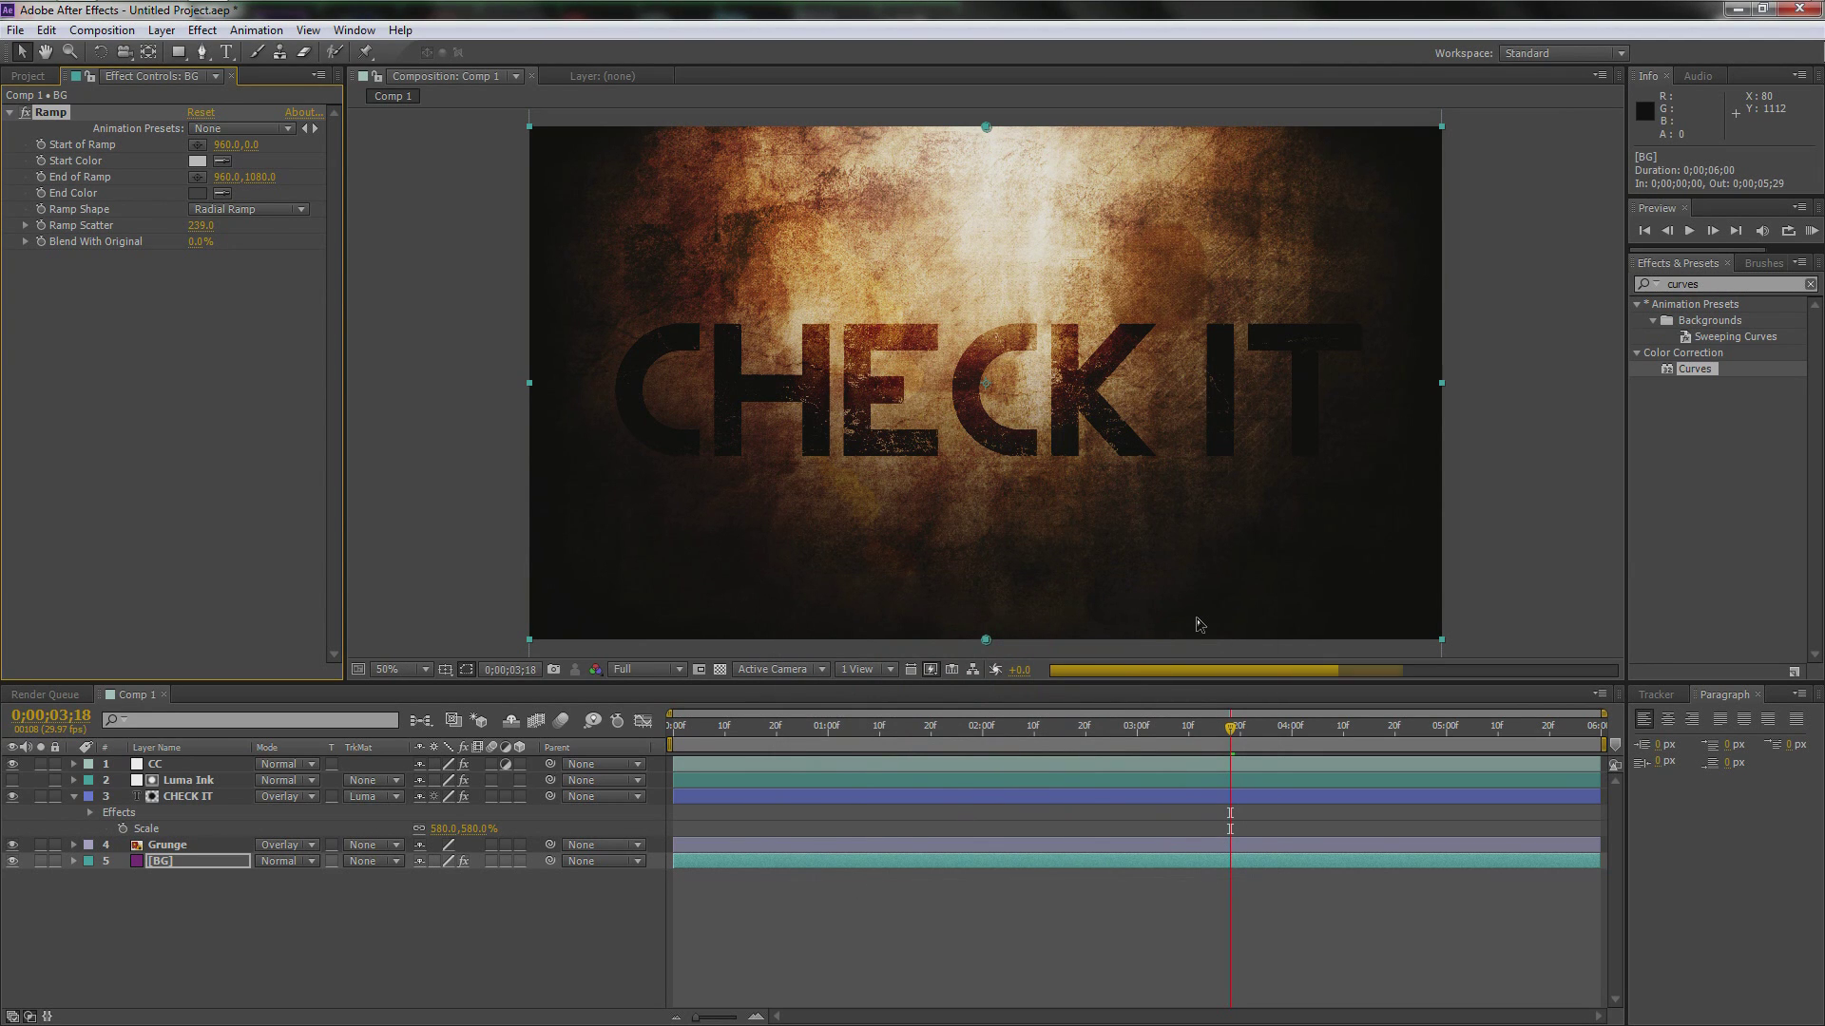
pyautogui.click(375, 941)
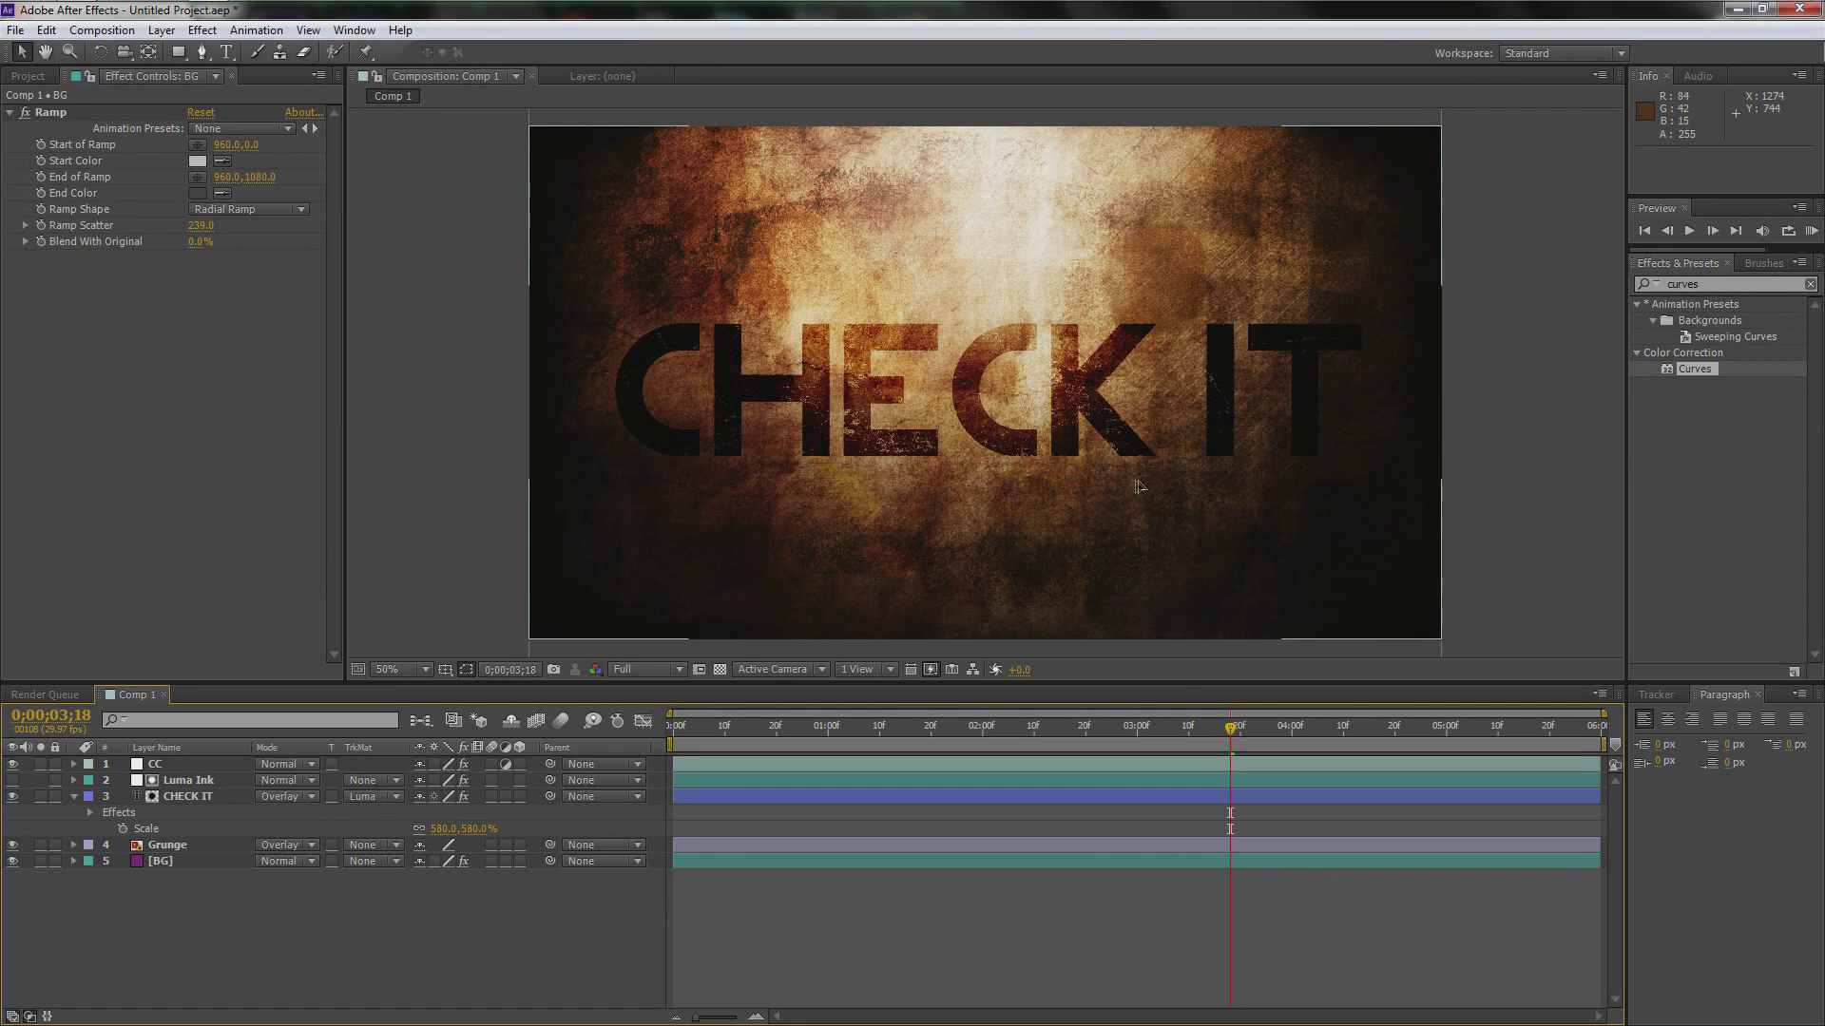
# Step: Add a new 35mm two-node Camera layer with default settings
pyautogui.rightClick(257, 911)
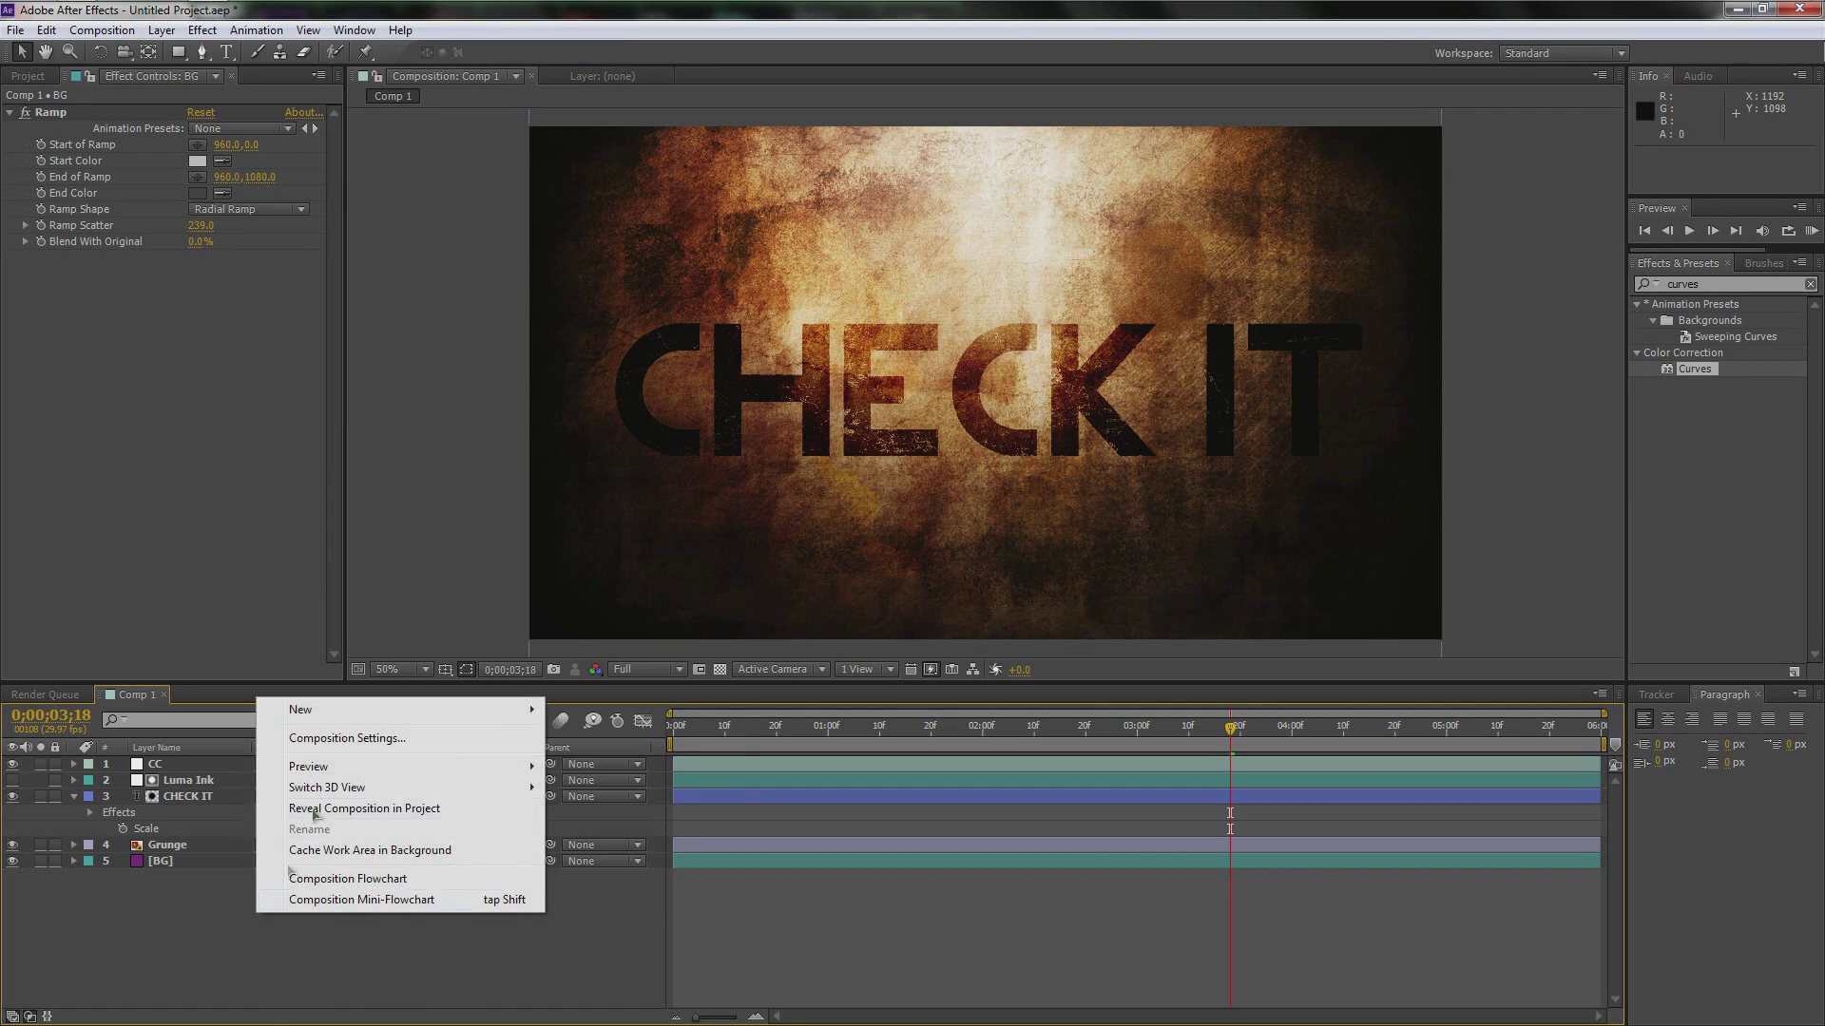
pyautogui.moveTo(358, 711)
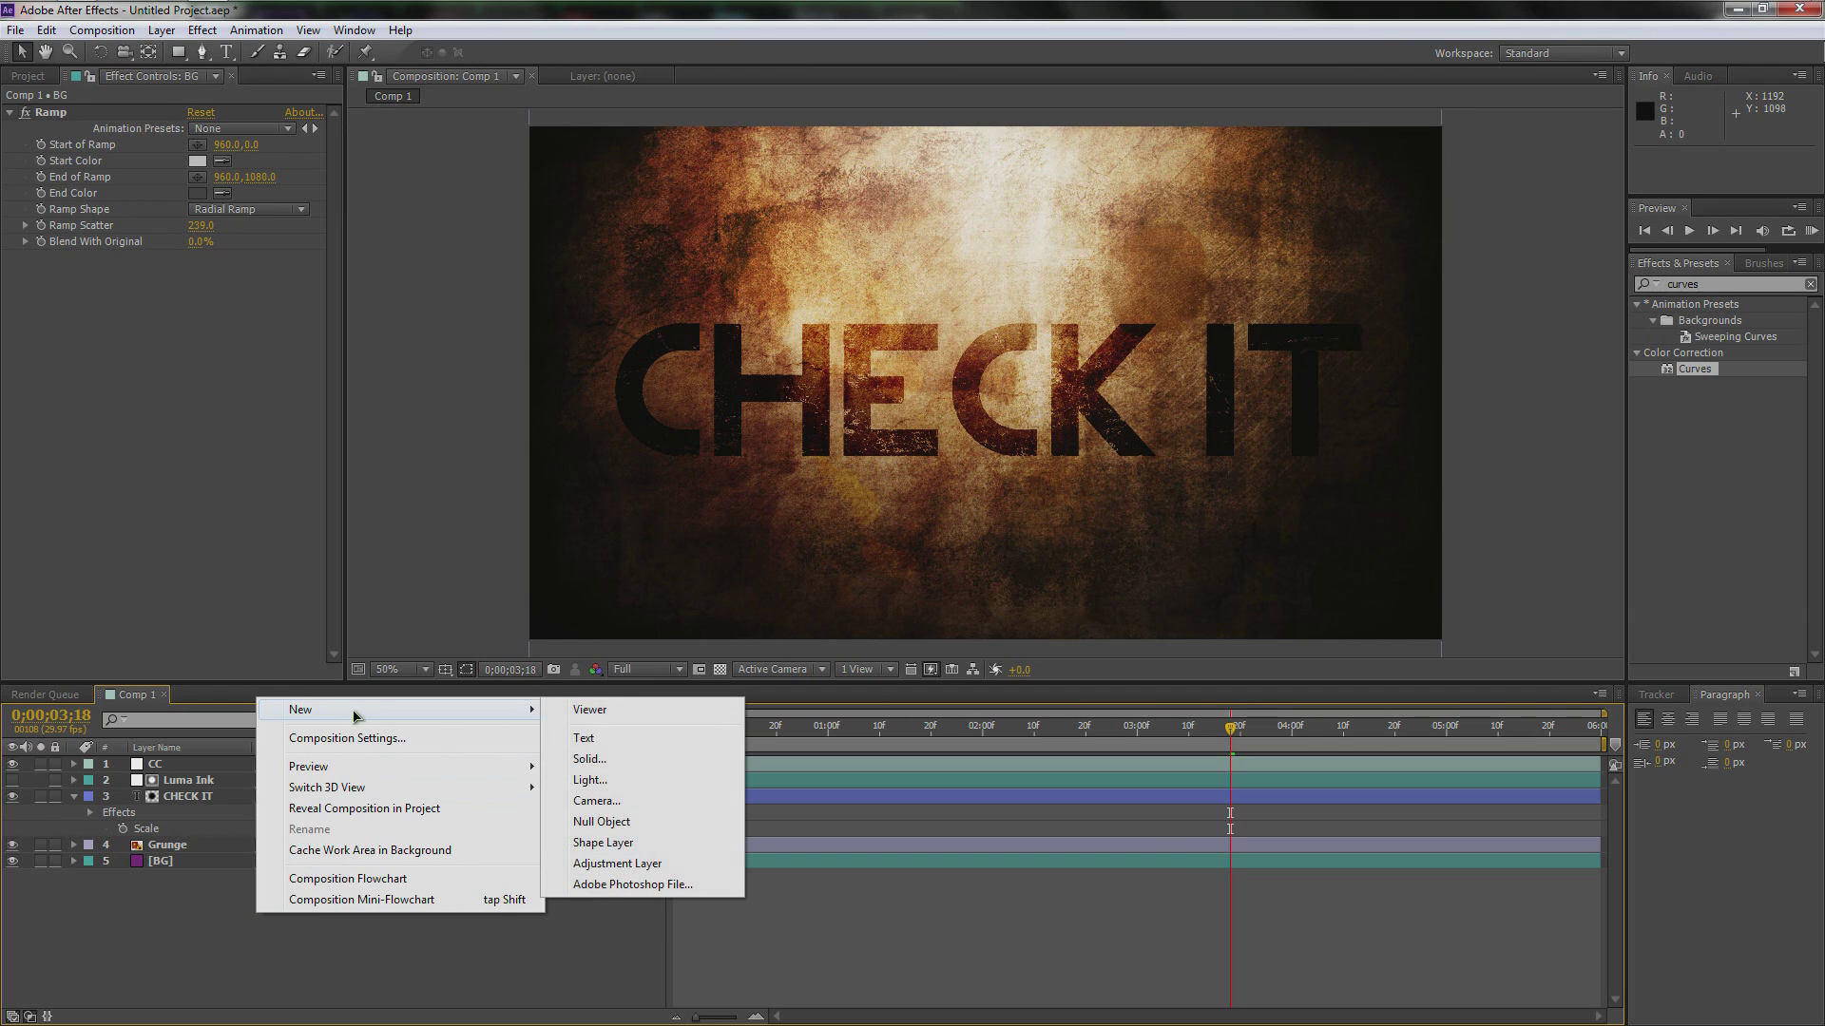
pyautogui.click(616, 803)
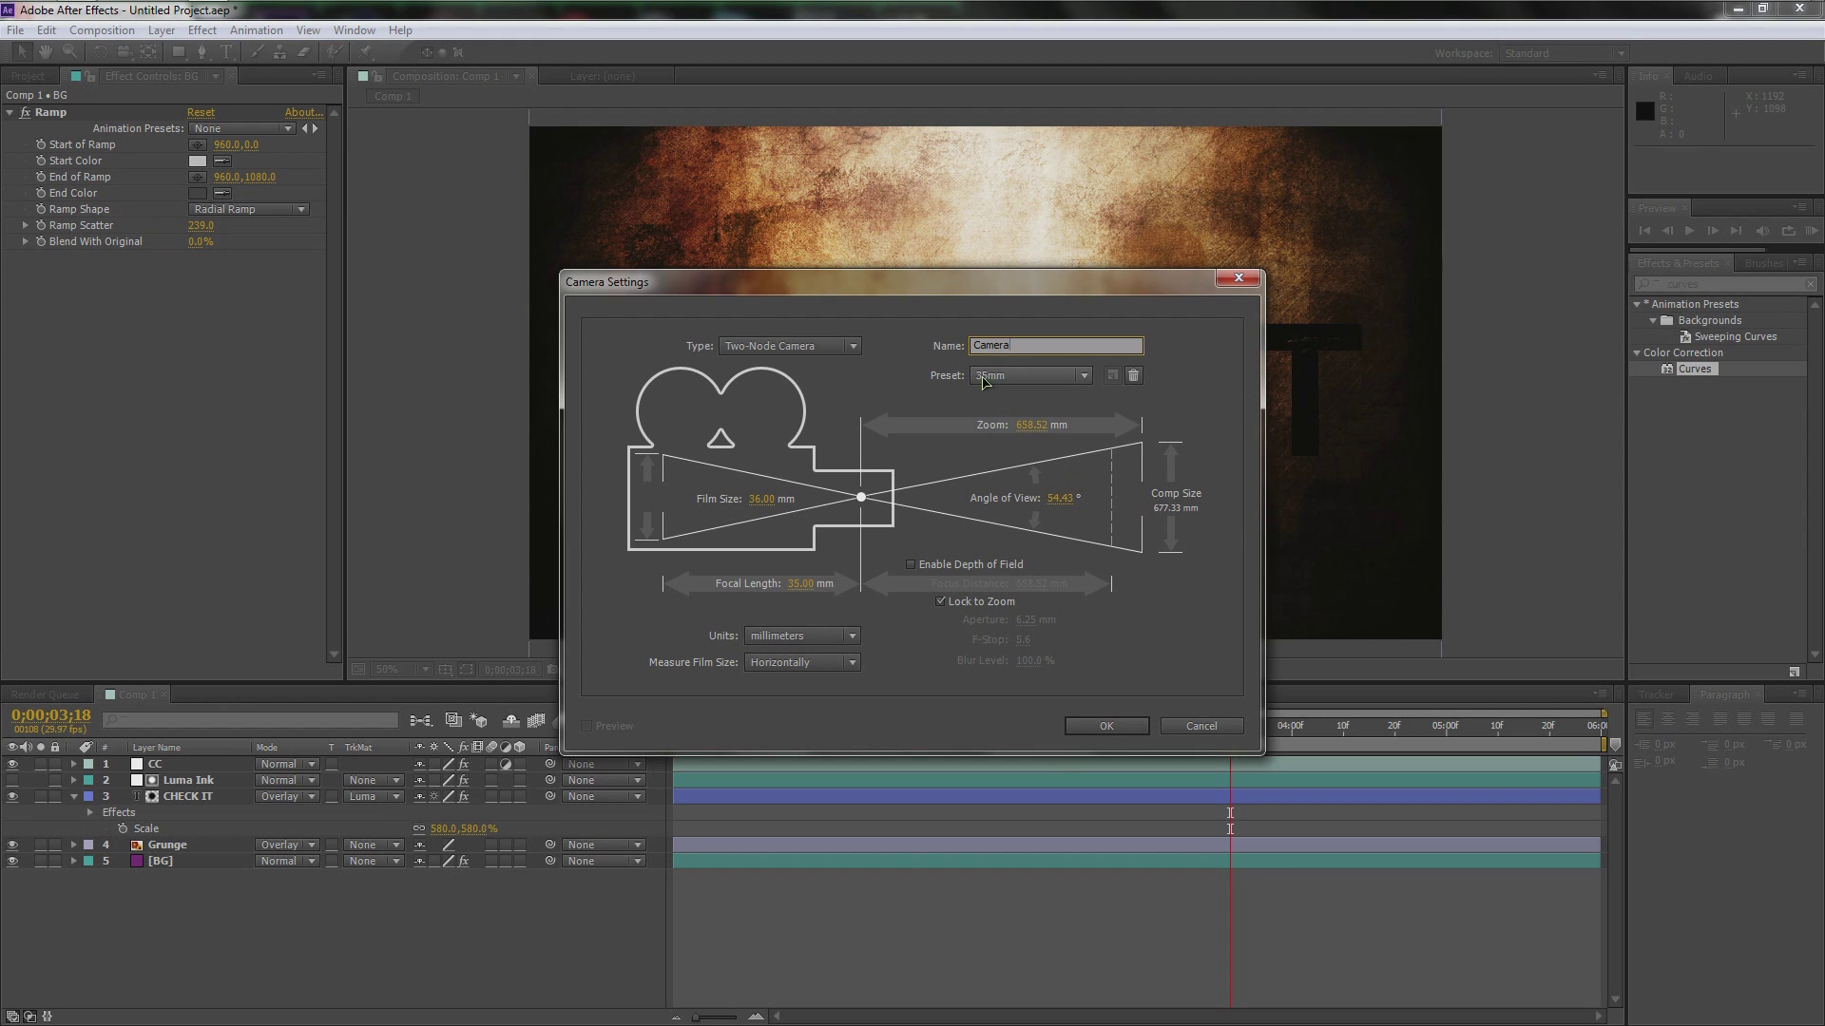
pyautogui.click(1108, 727)
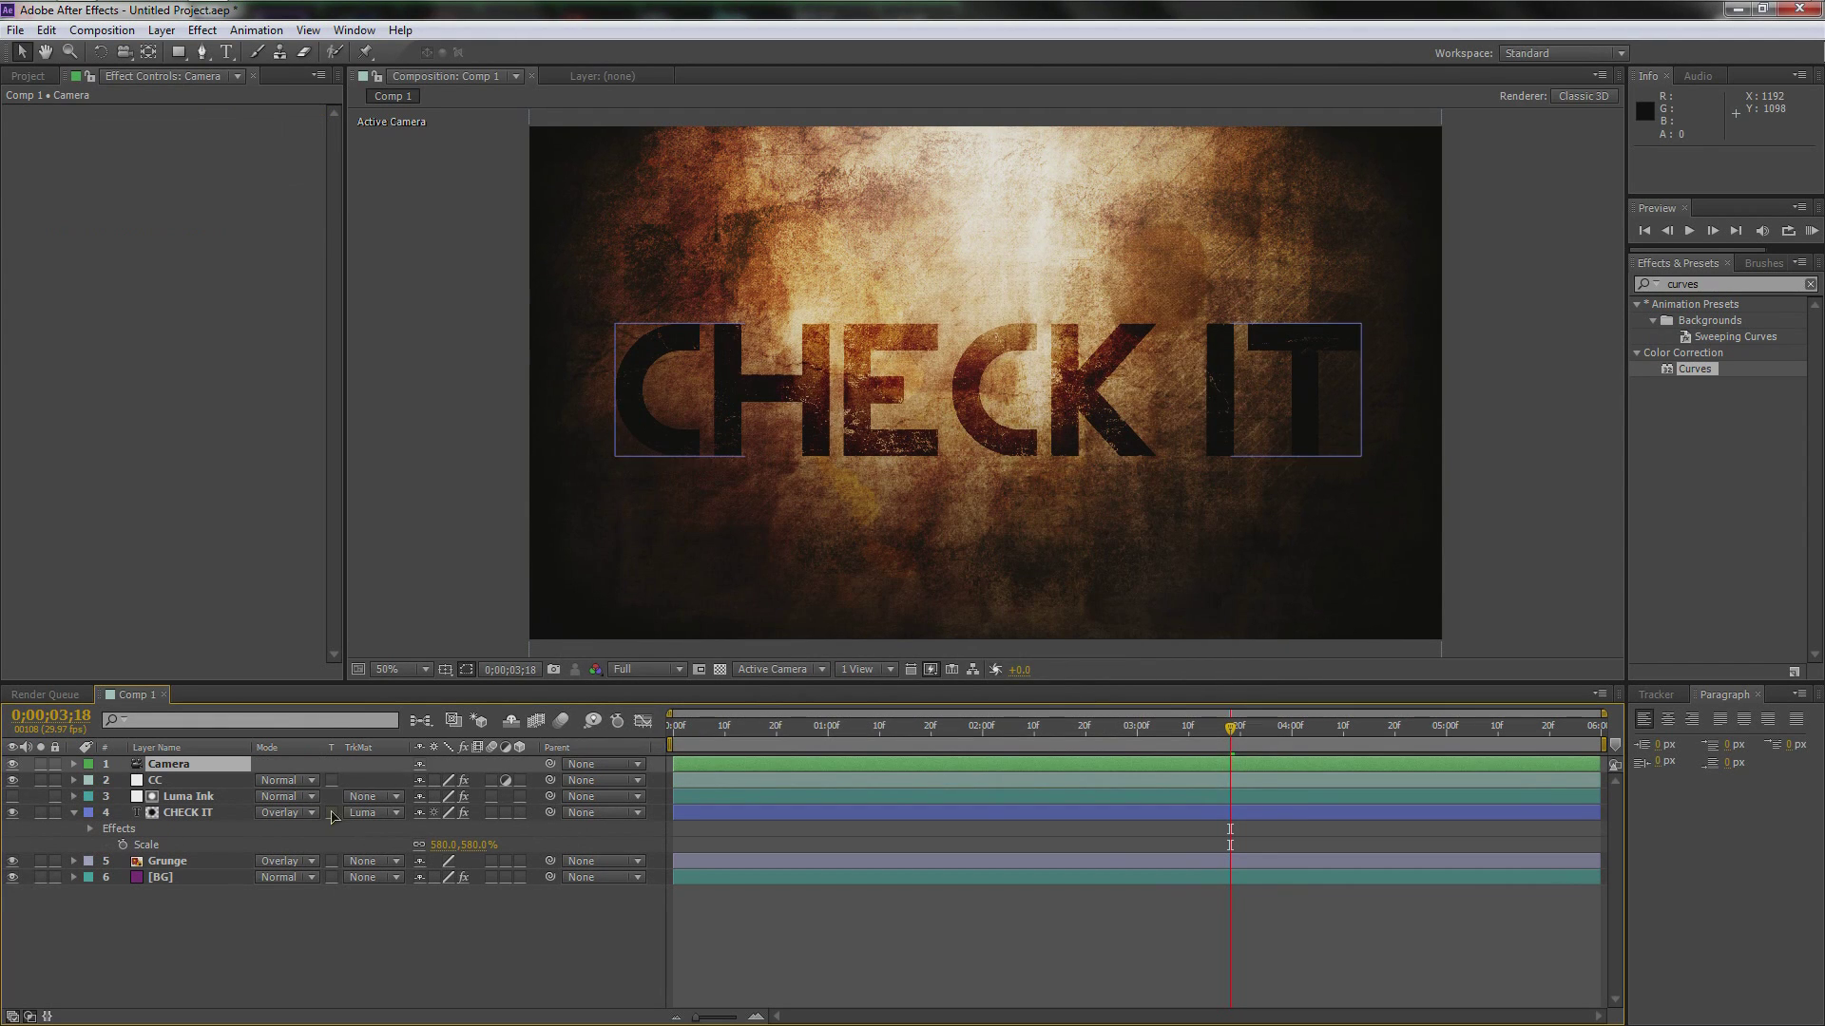
# Step: Keyframe the camera Zoom at 1866.7 on 0;00 and 2125.7 at 5;29
pyautogui.click(74, 765)
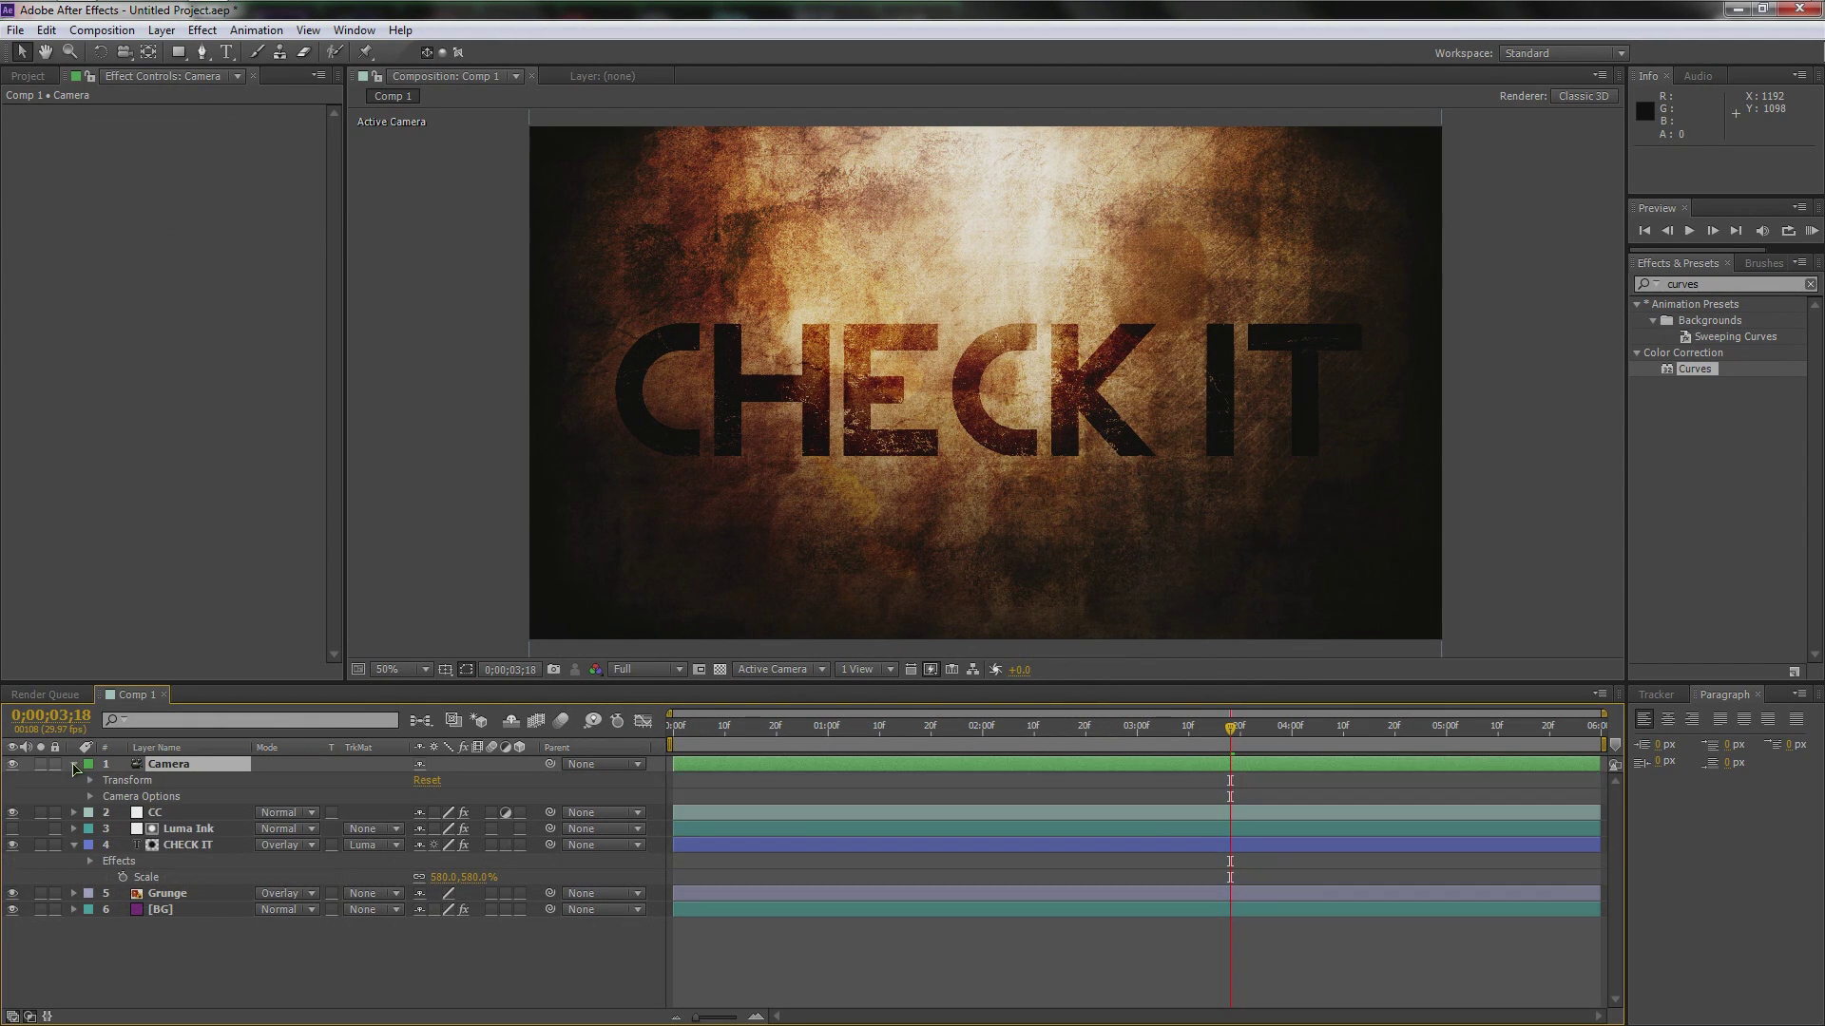
pyautogui.click(86, 800)
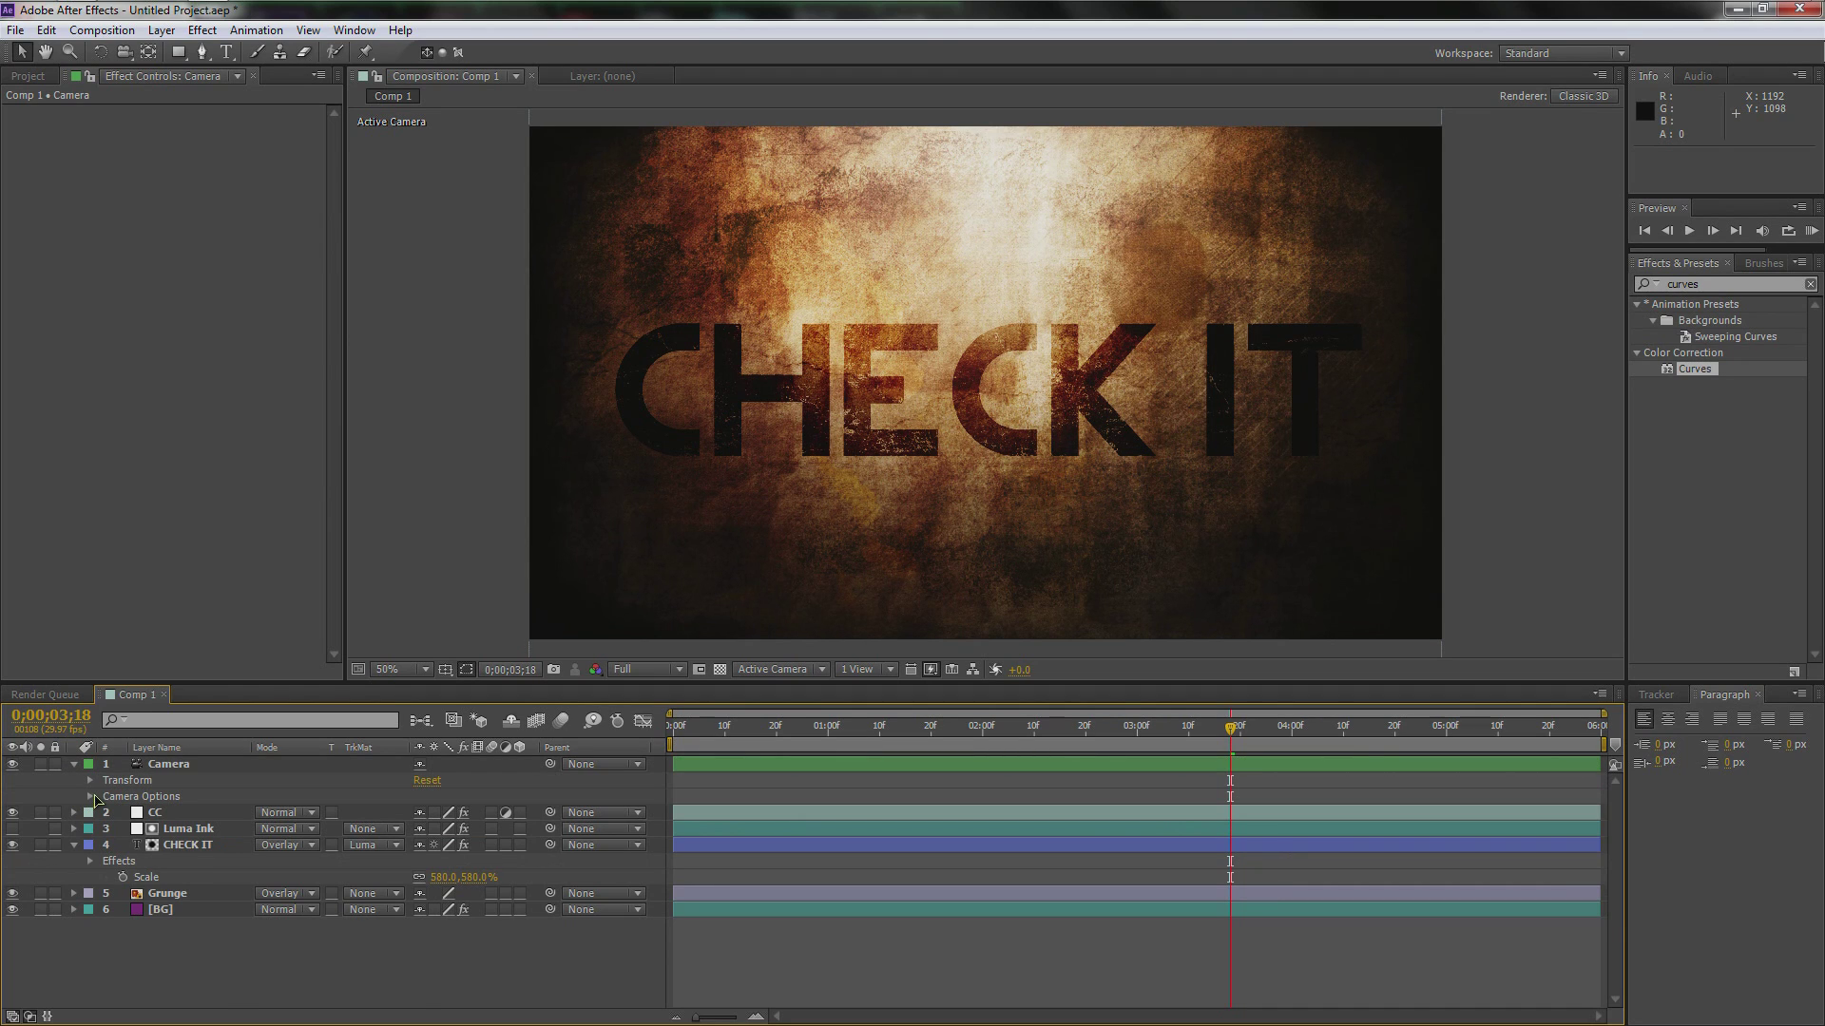
pyautogui.click(90, 796)
pyautogui.click(148, 806)
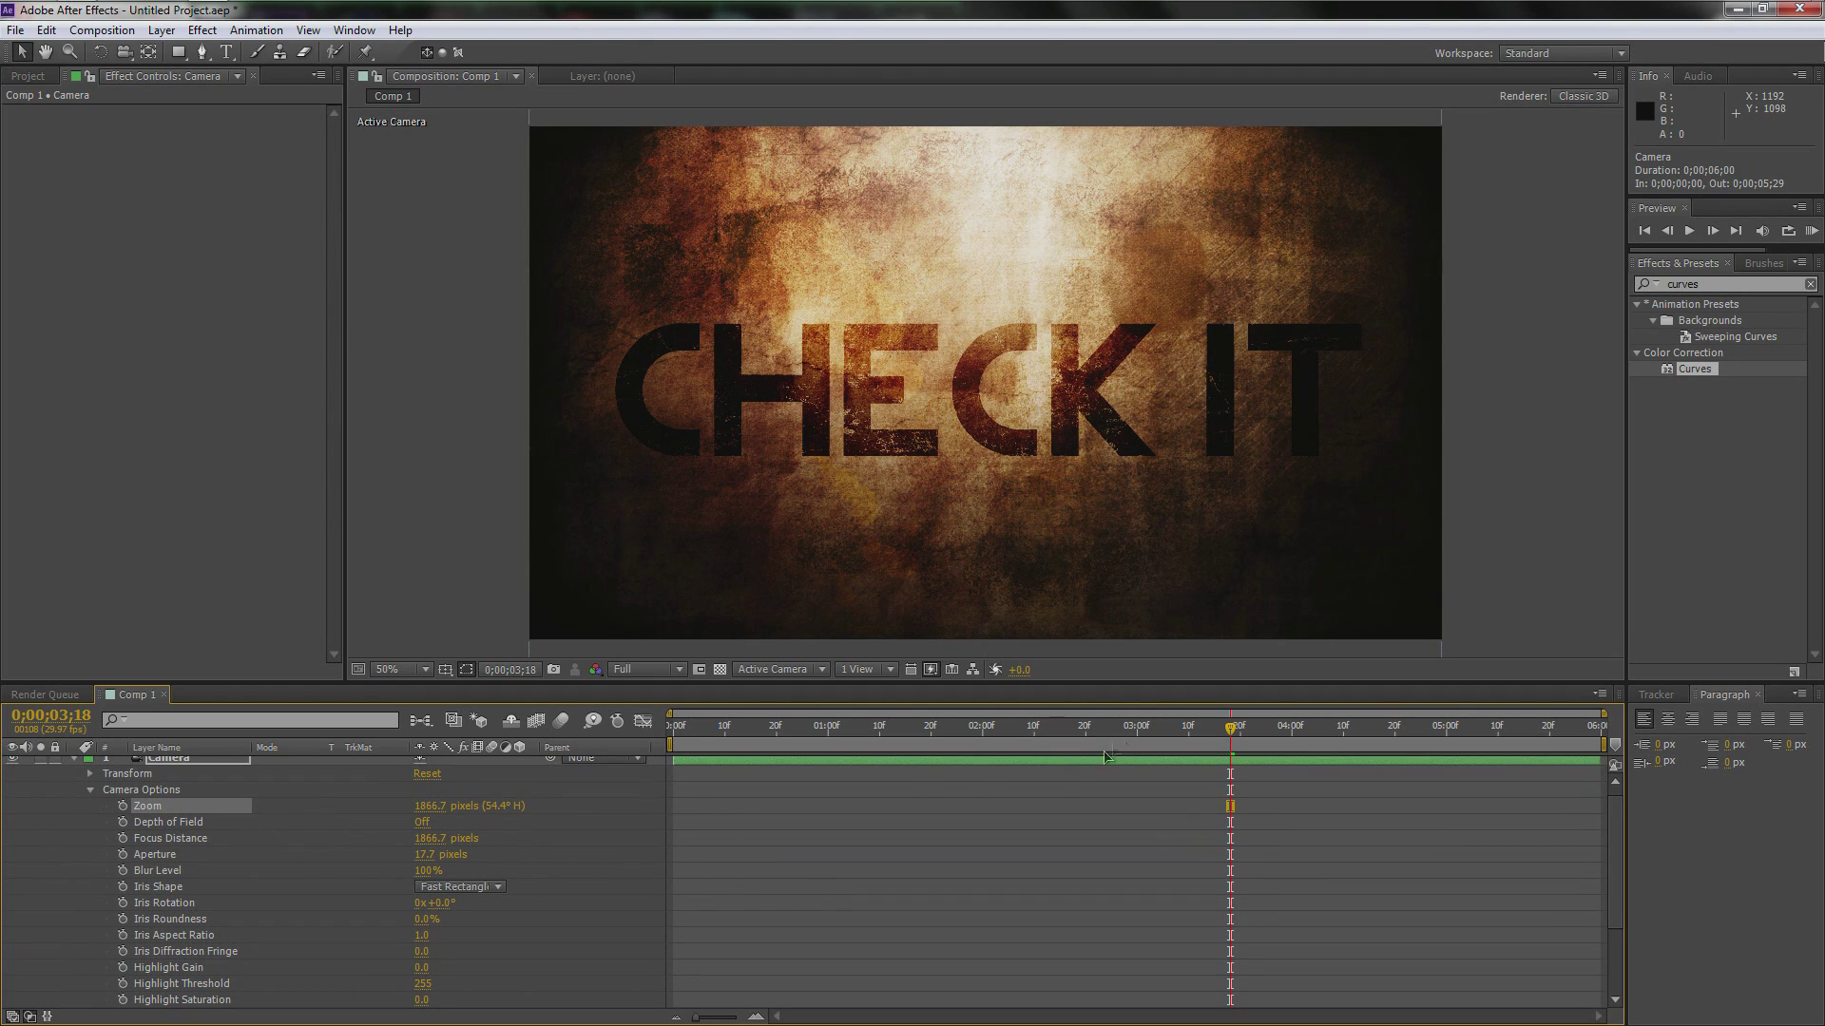
pyautogui.moveTo(1232, 734); pyautogui.dragTo(632, 751)
pyautogui.press('KP_0')
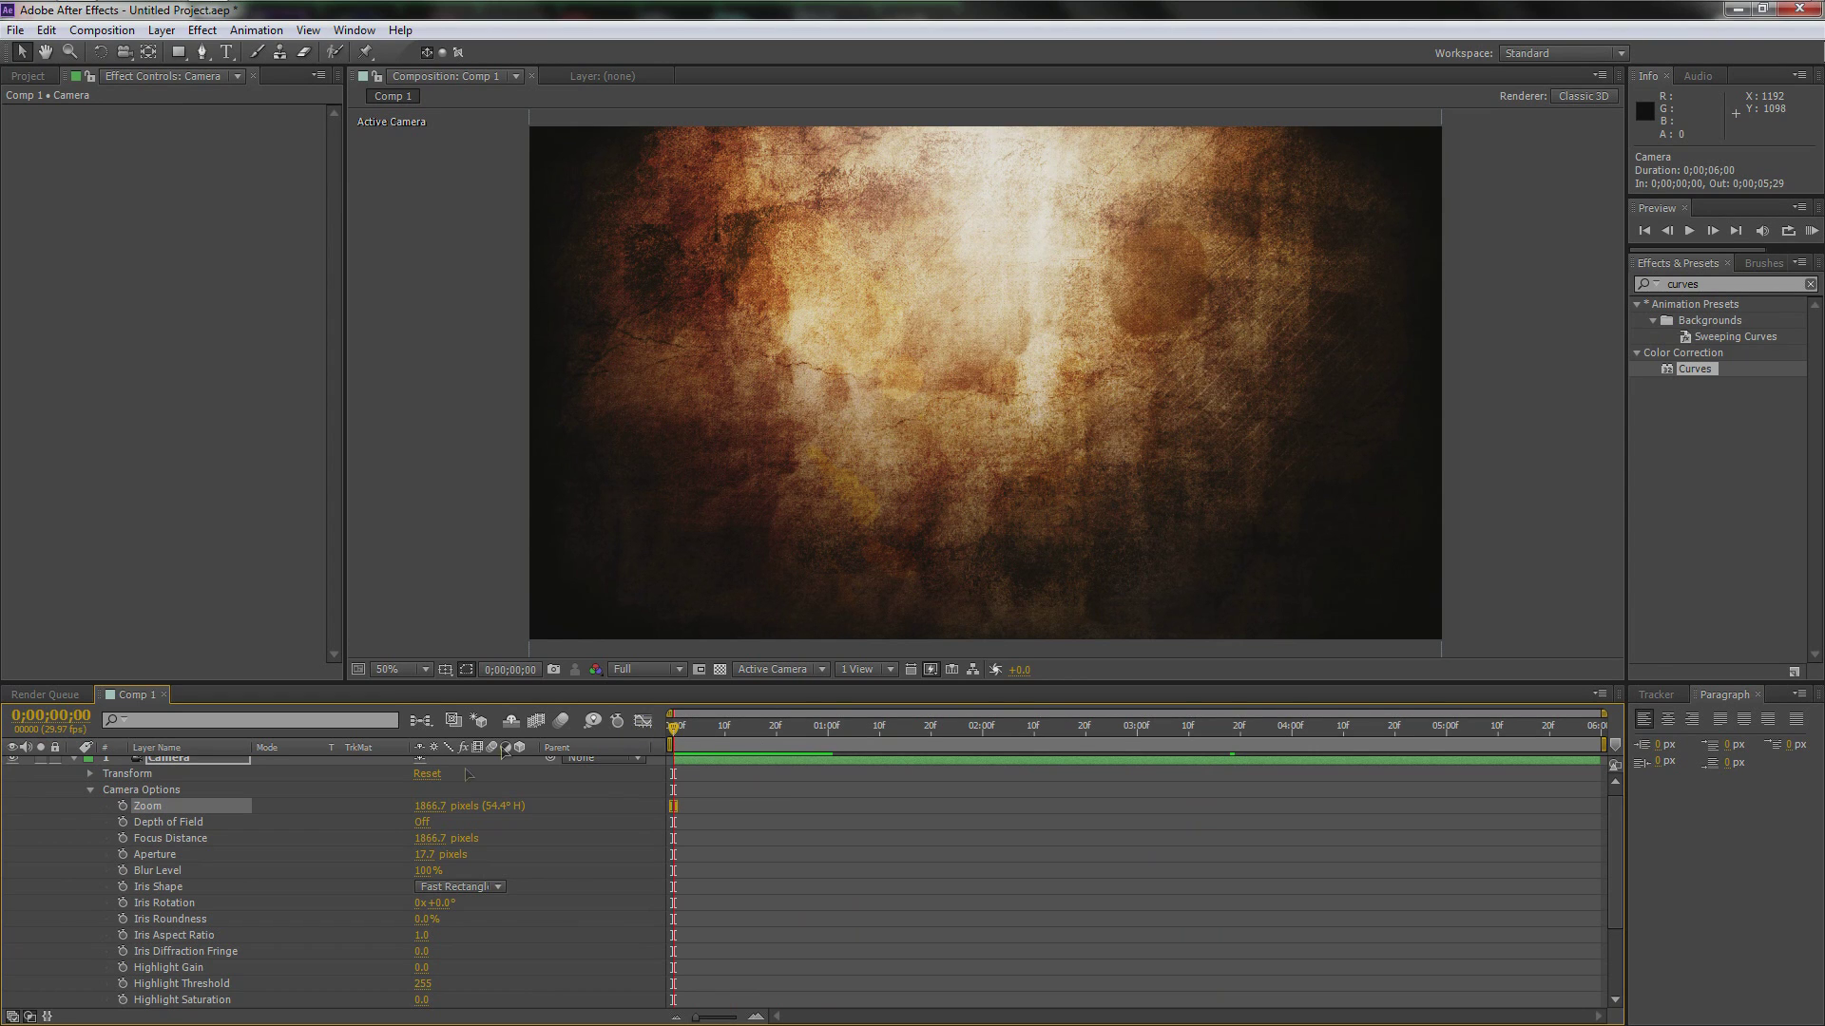
pyautogui.click(122, 807)
pyautogui.press('KP_0')
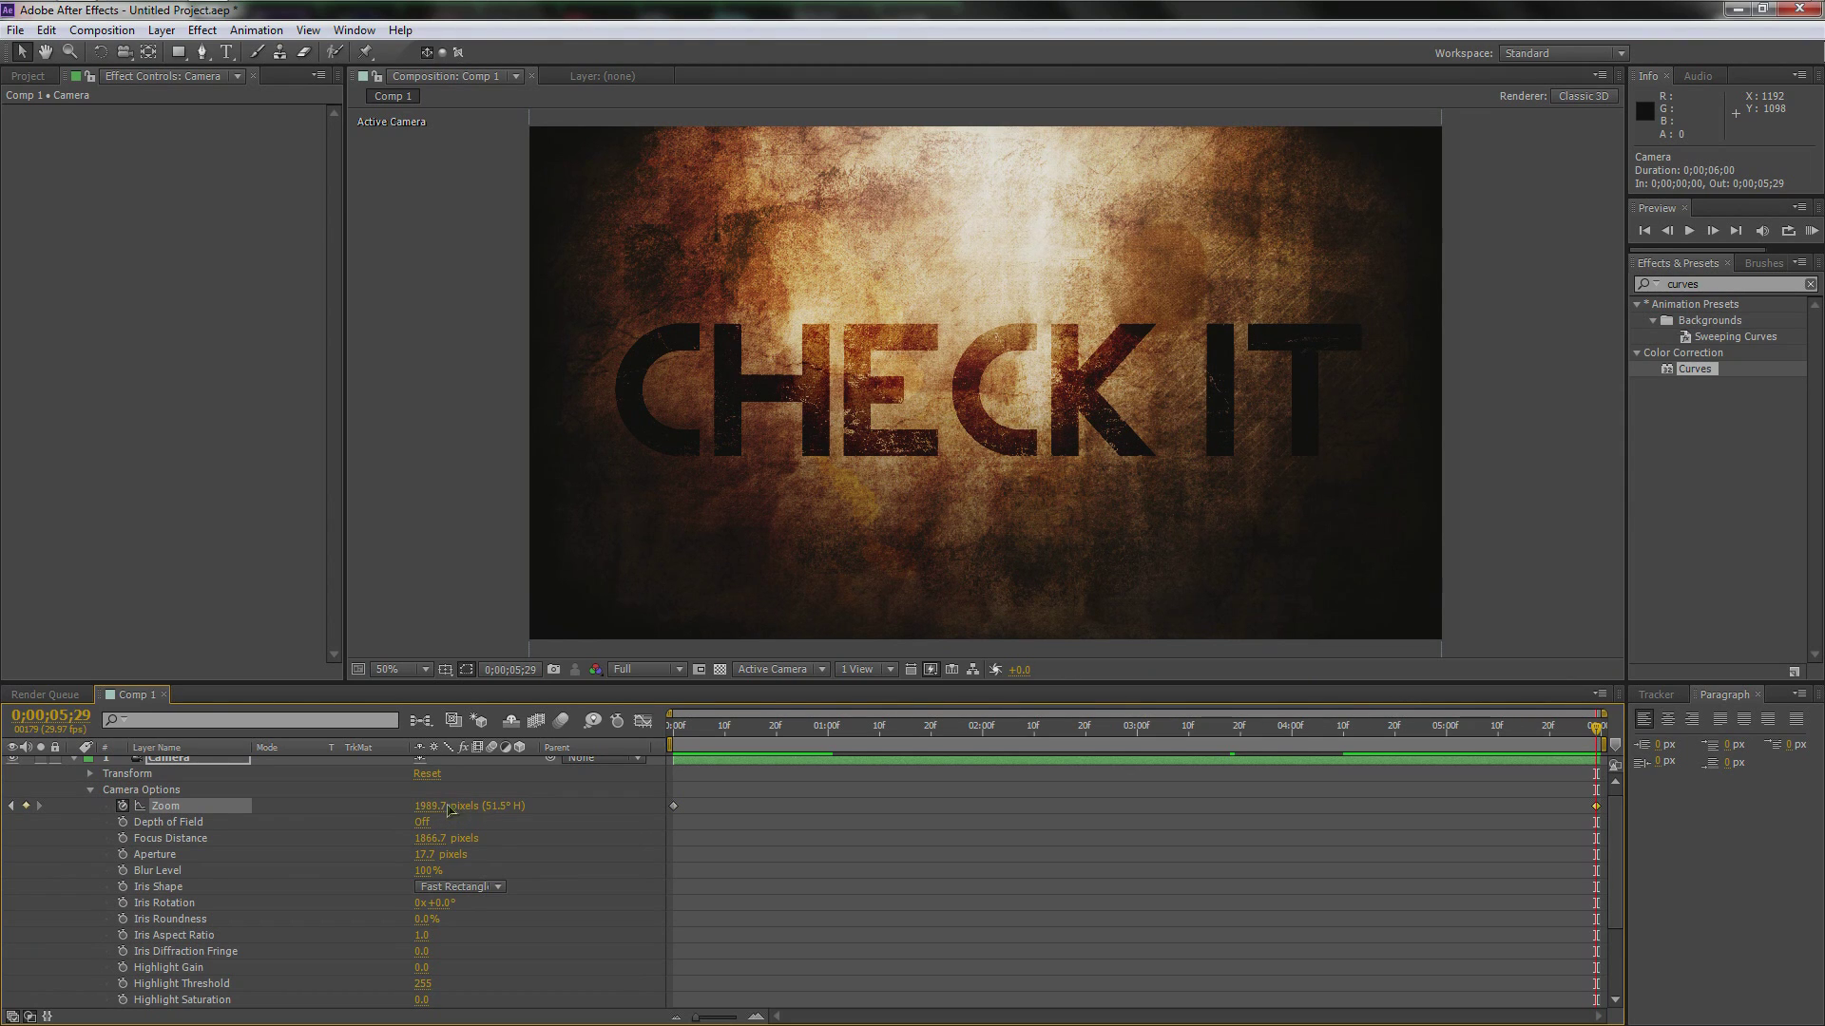
pyautogui.moveTo(449, 808); pyautogui.dragTo(424, 813)
pyautogui.scroll(-3, 557, 815)
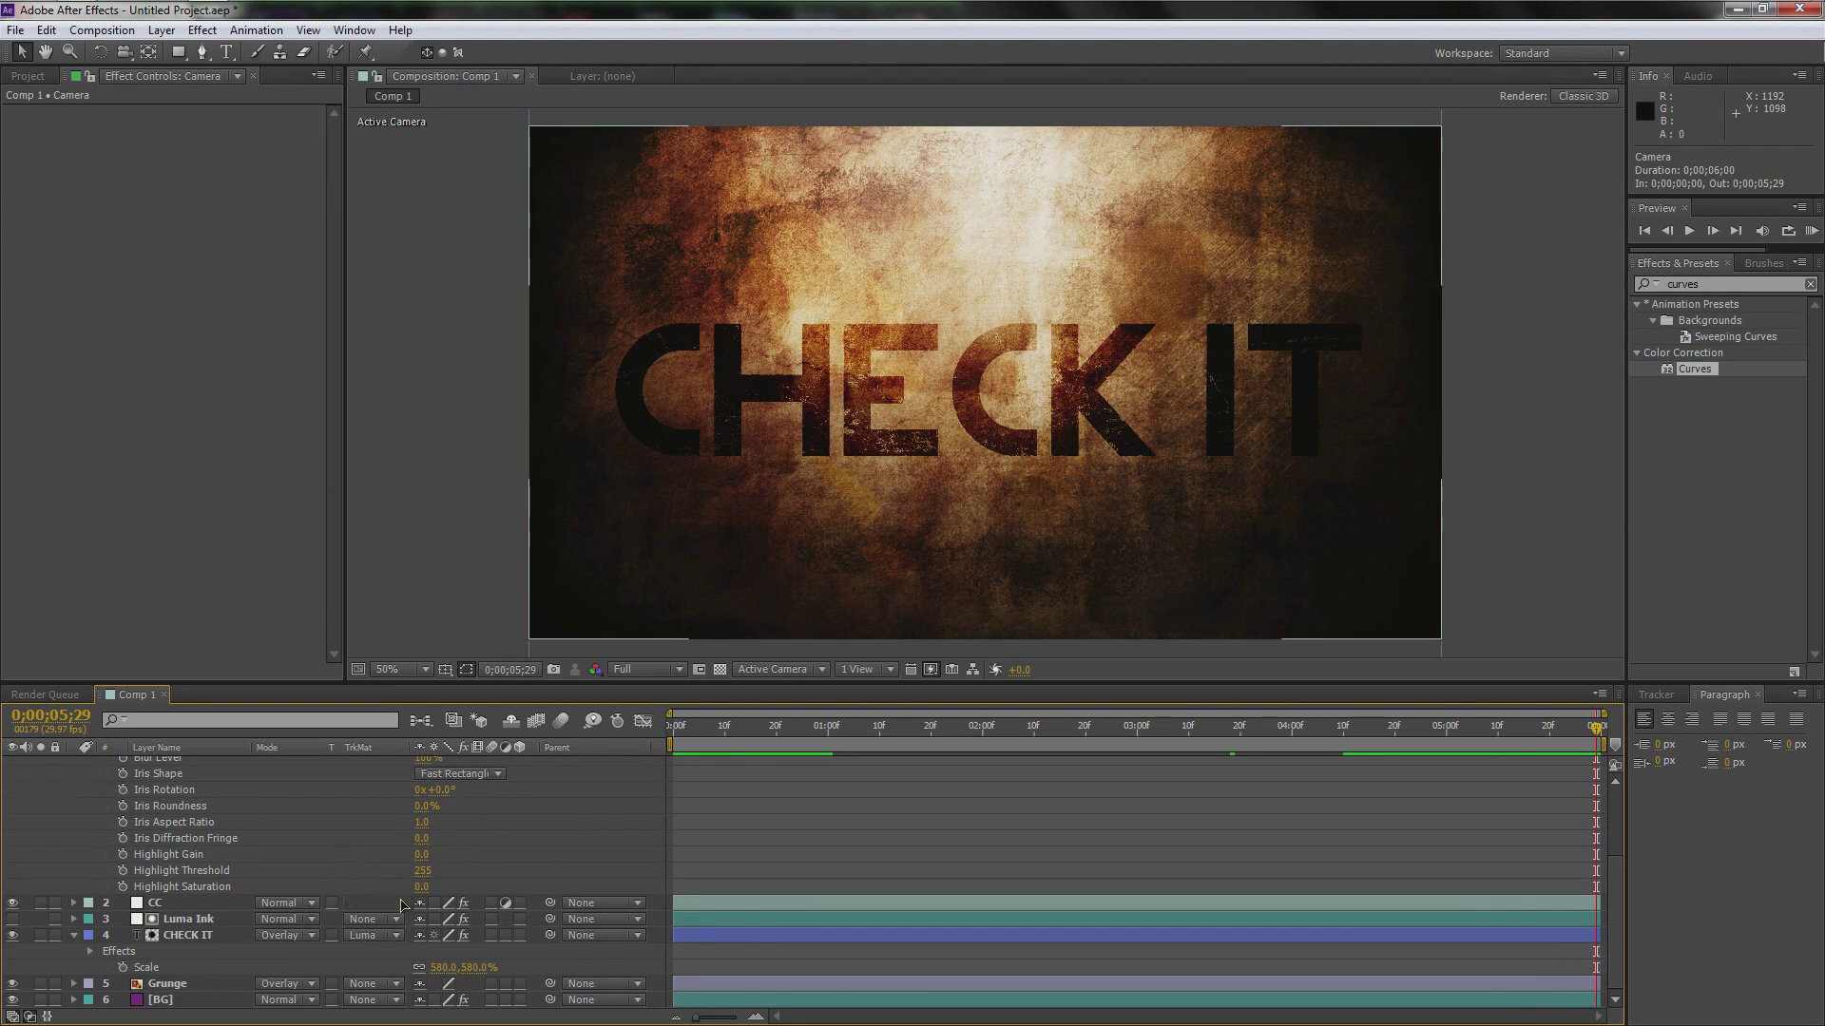
# Step: Make CC, Luma Ink and CHECK IT 3D layers, collapse CHECK IT, and toggle camera depth of field
pyautogui.click(519, 903)
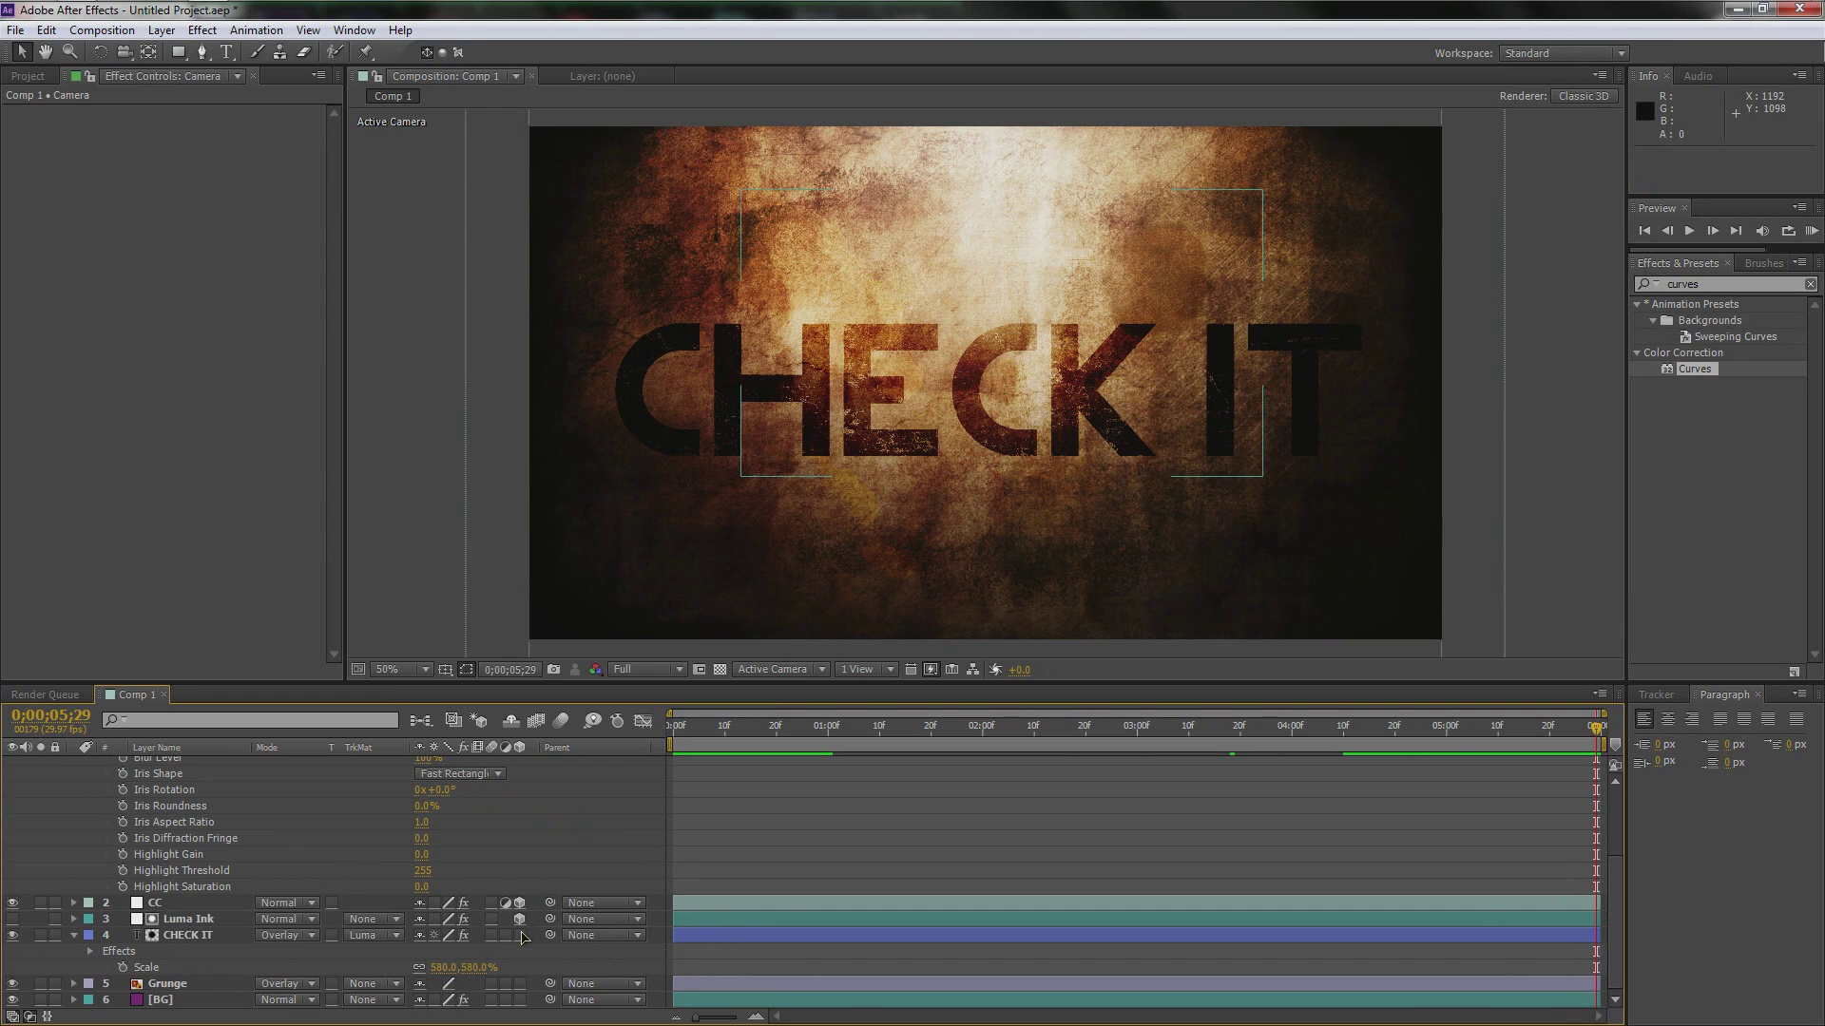
pyautogui.click(519, 919)
pyautogui.click(519, 936)
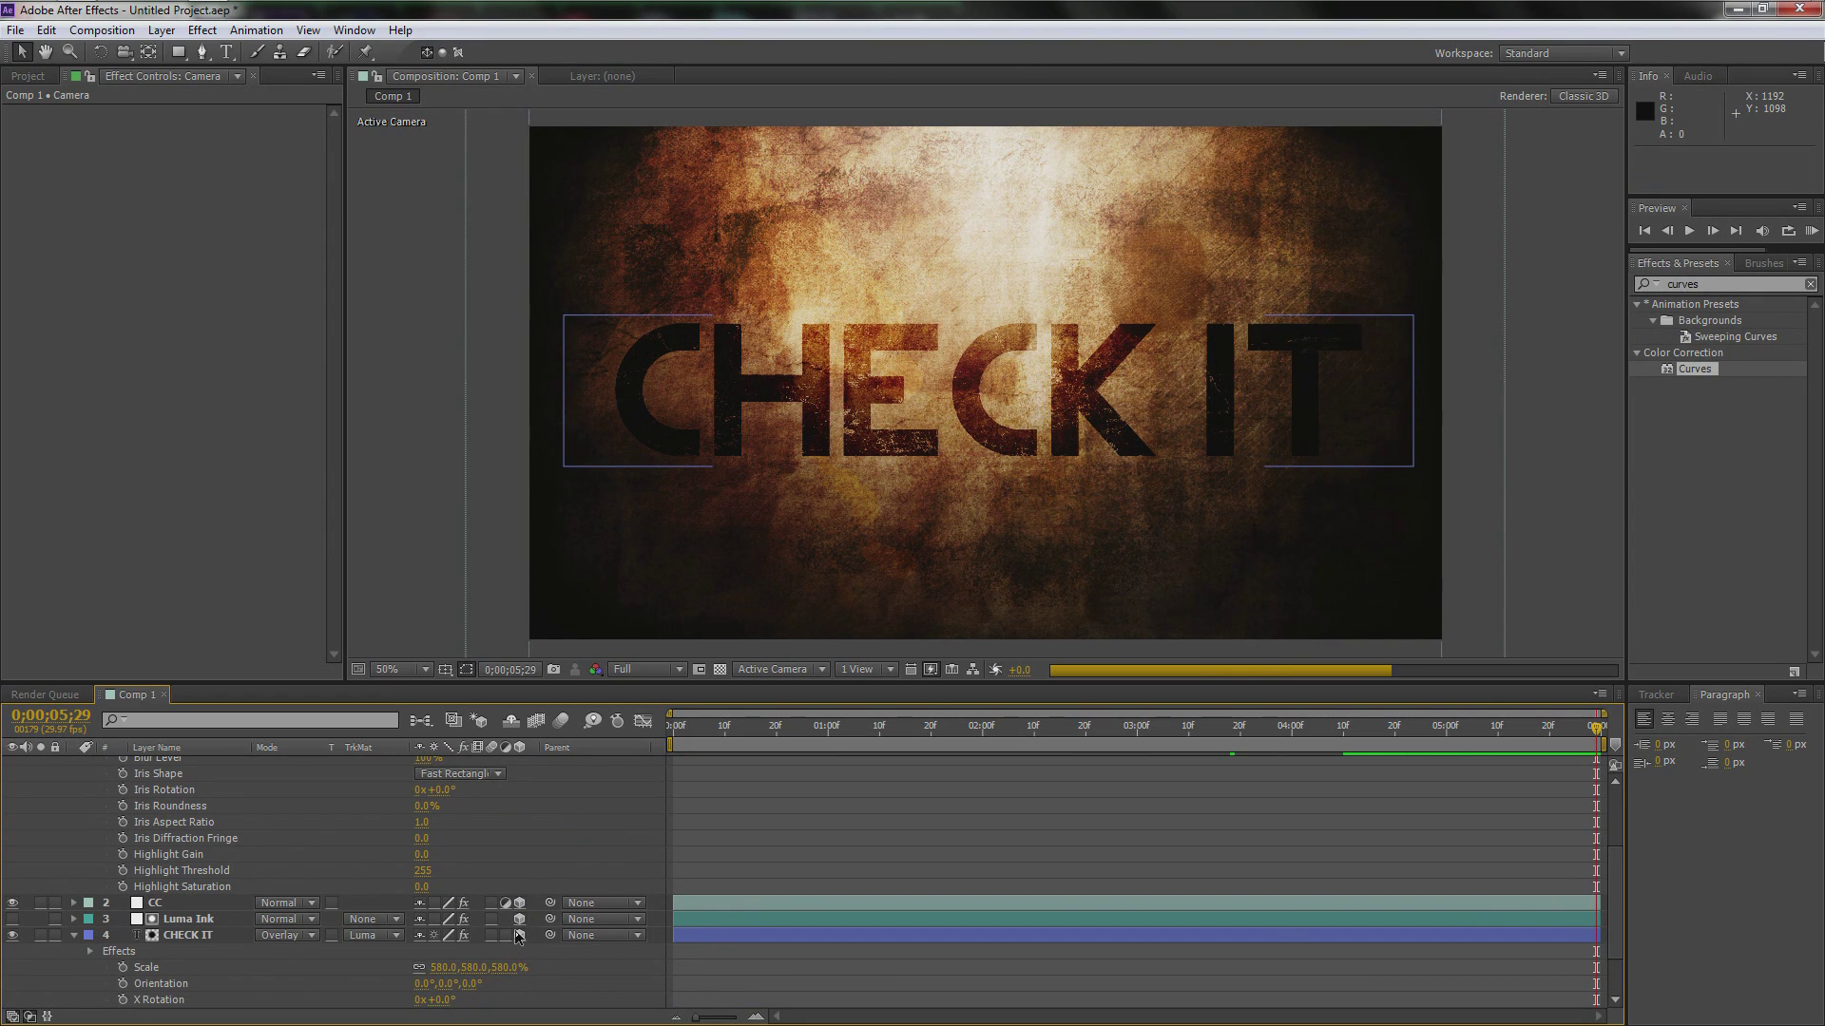
pyautogui.scroll(-1, 513, 939)
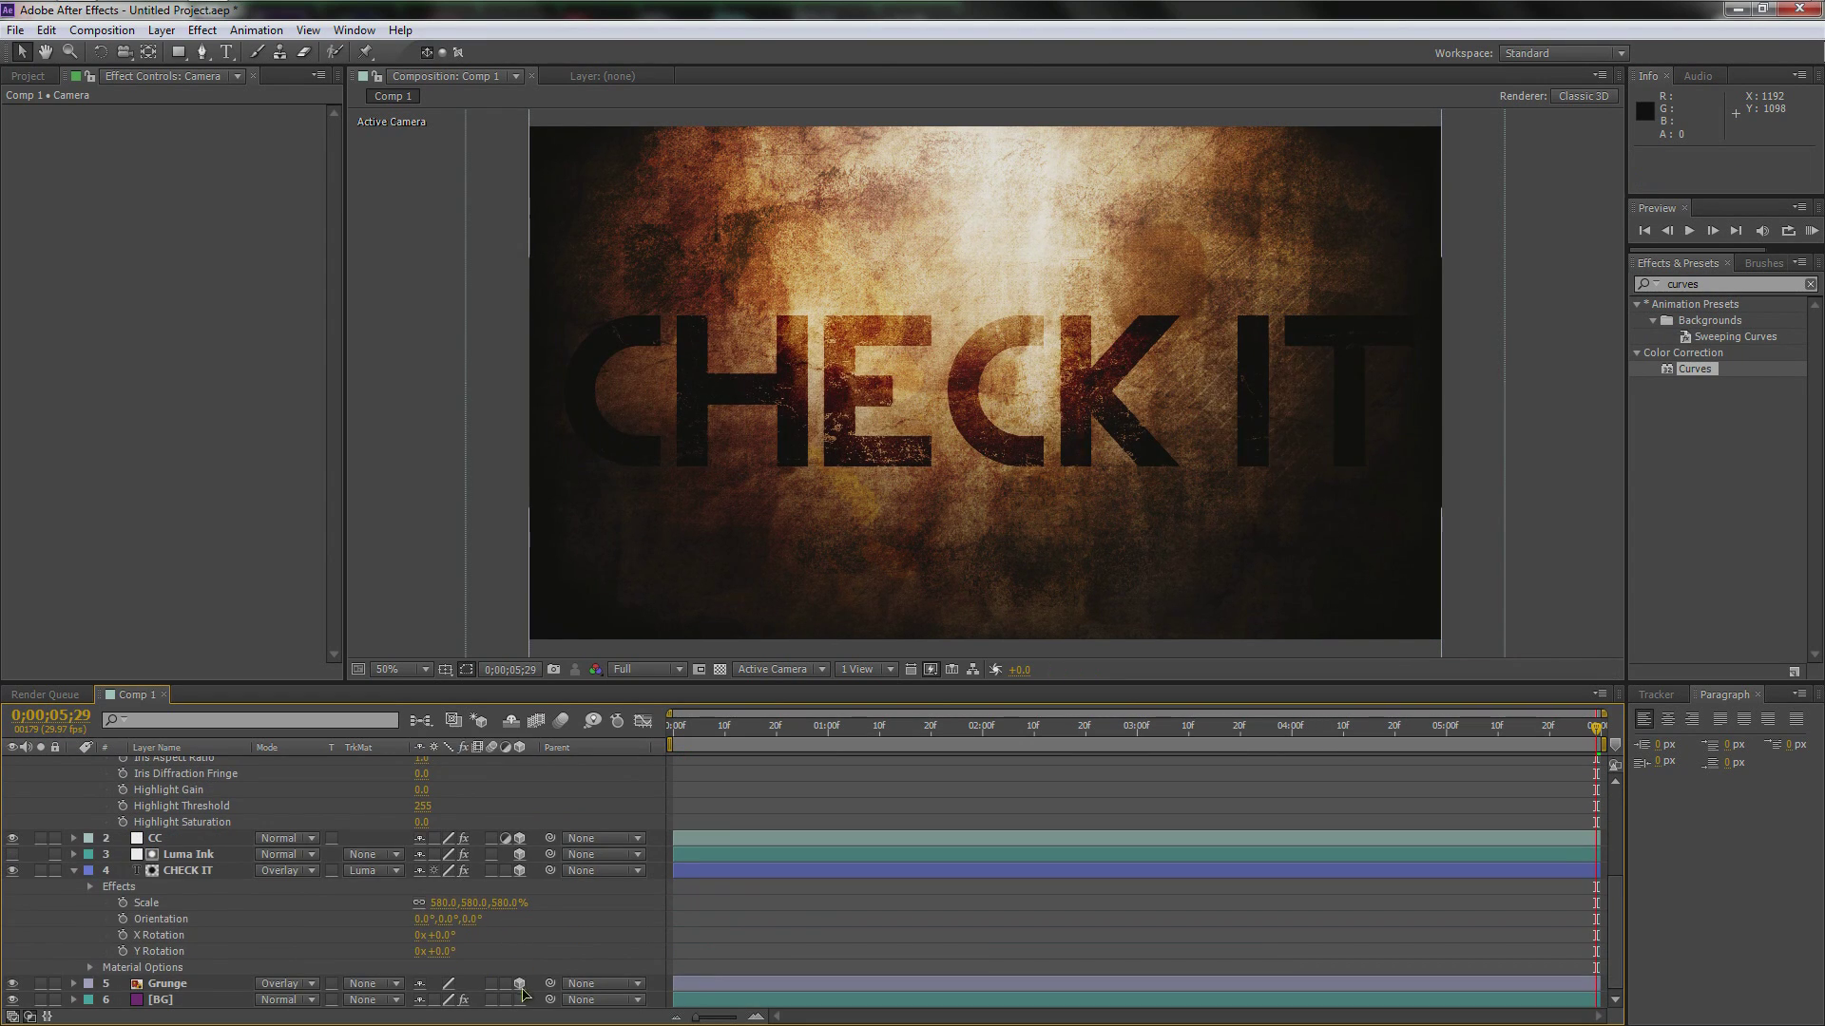
pyautogui.click(78, 871)
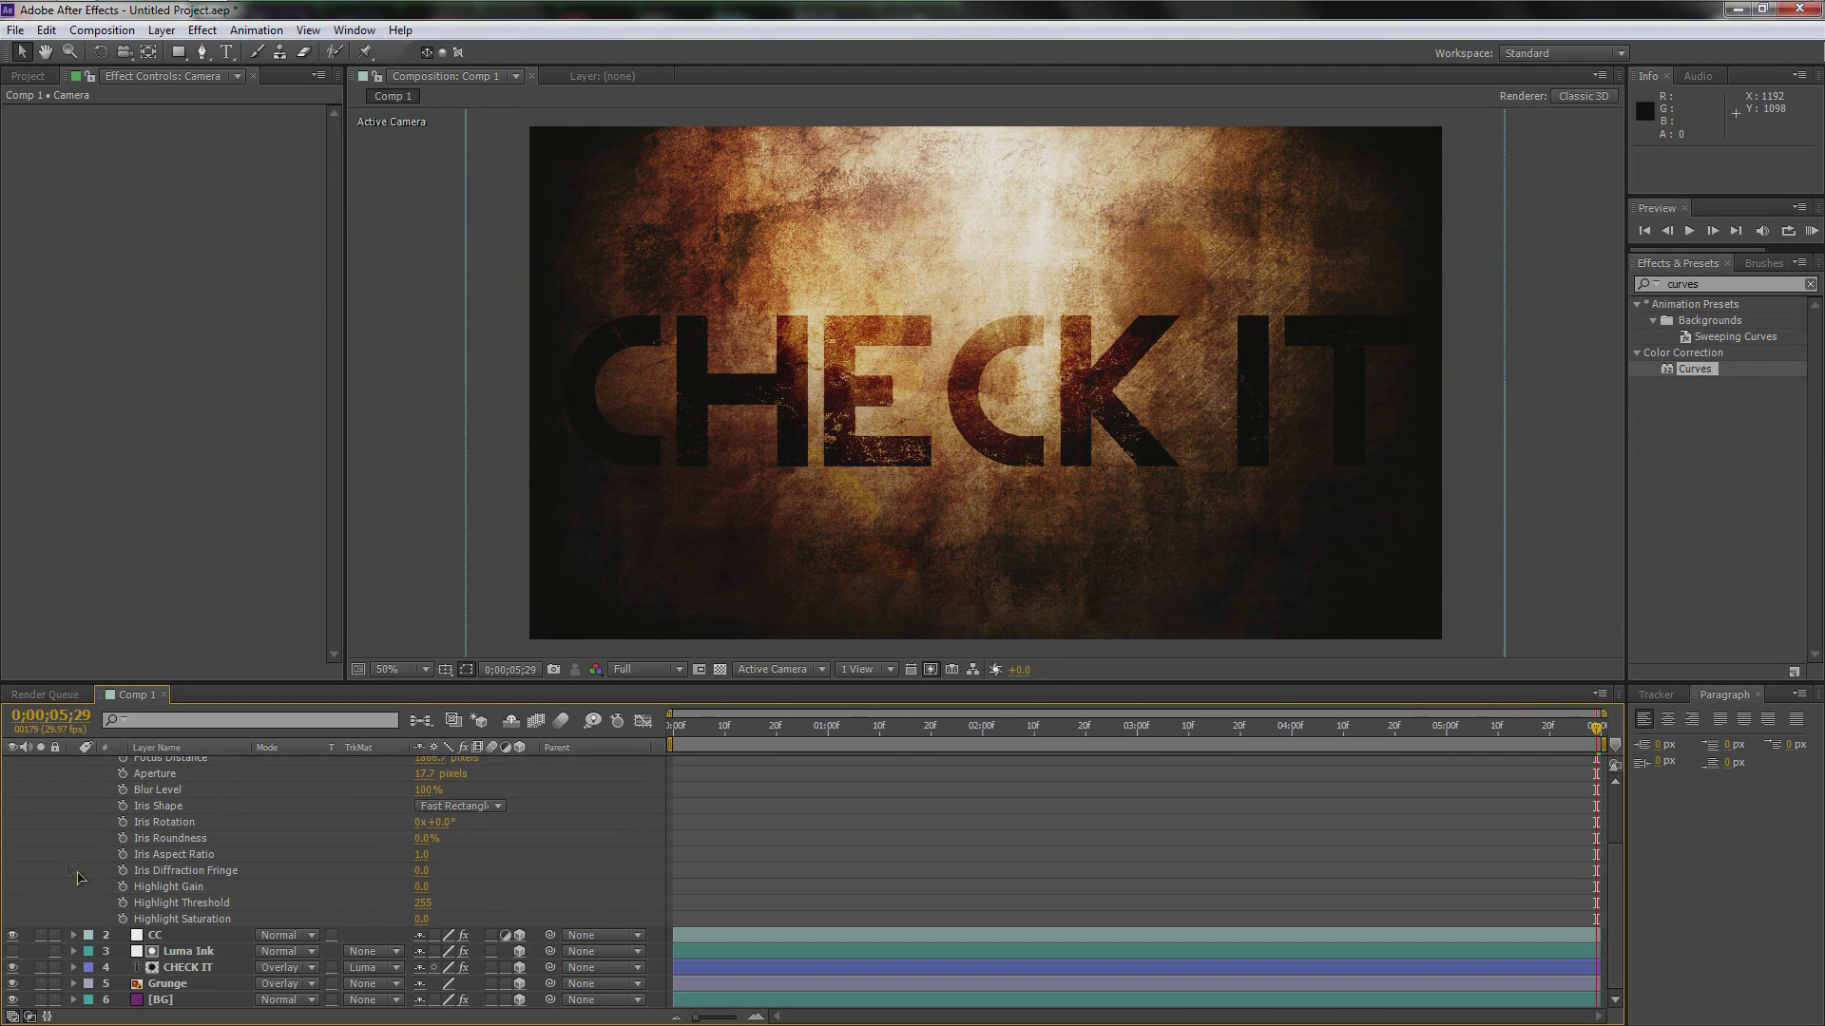
pyautogui.scroll(5, 305, 817)
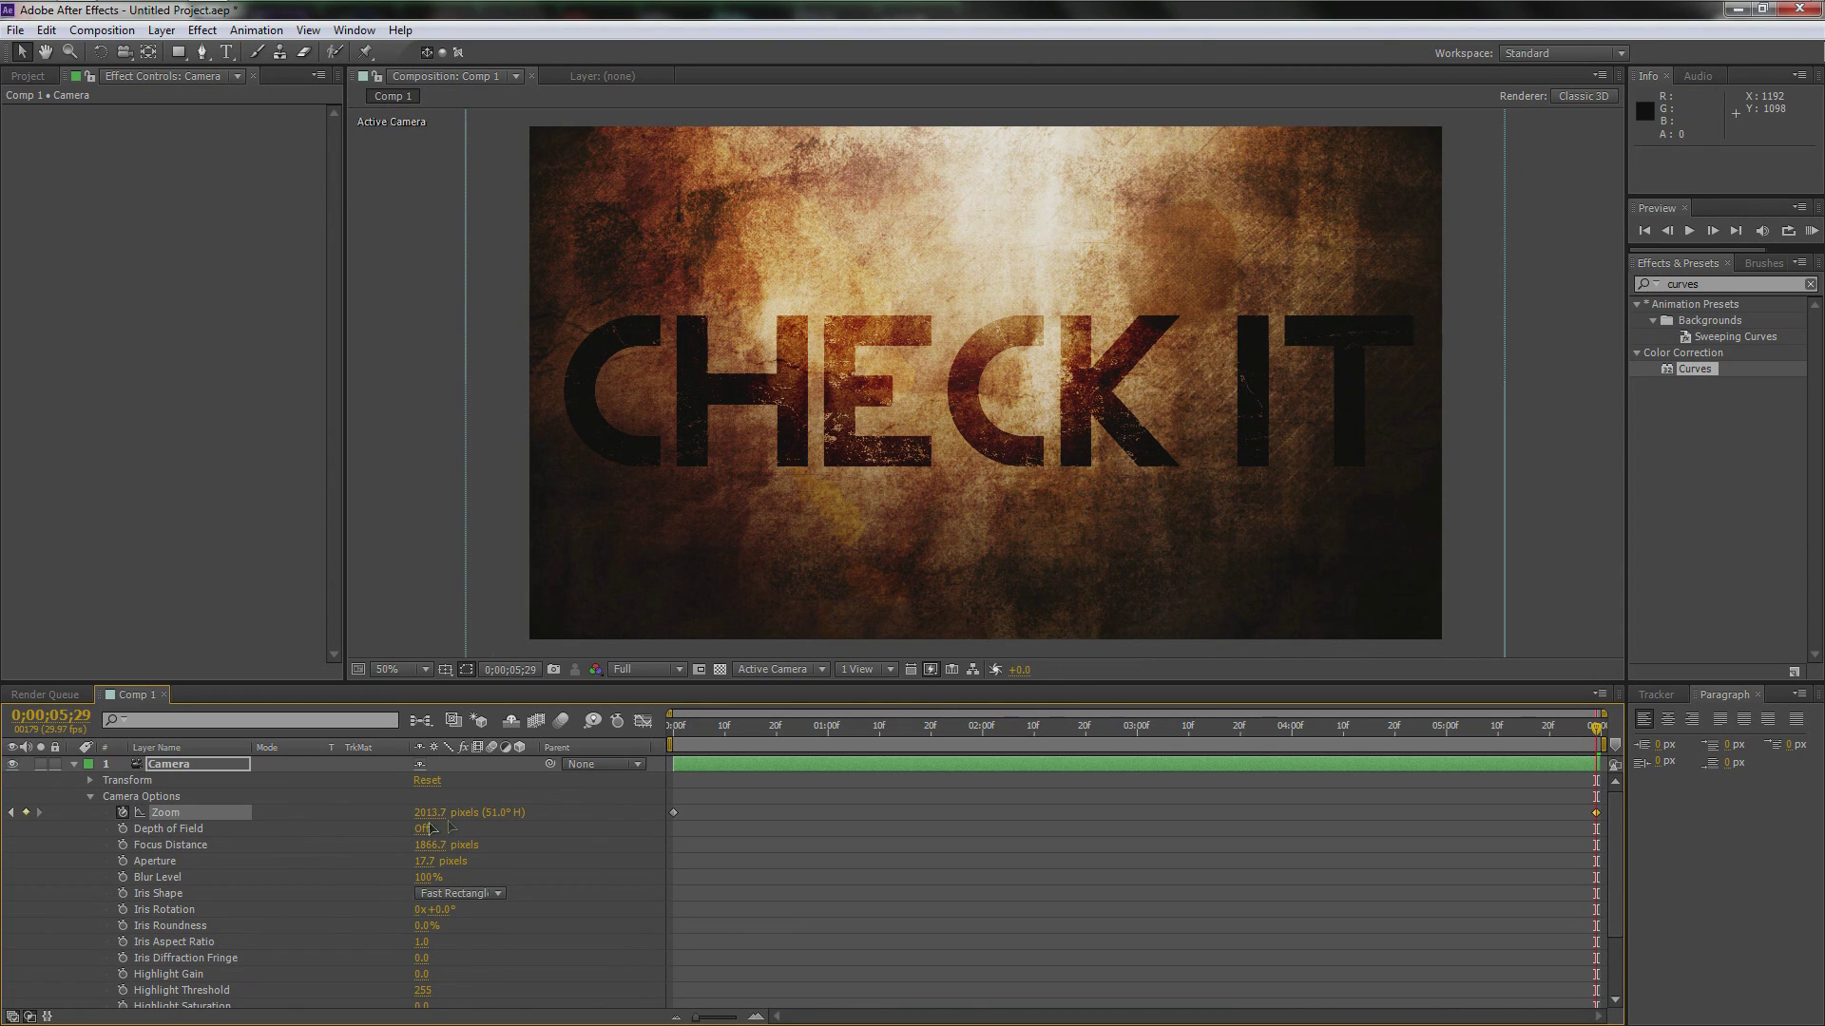
pyautogui.click(427, 829)
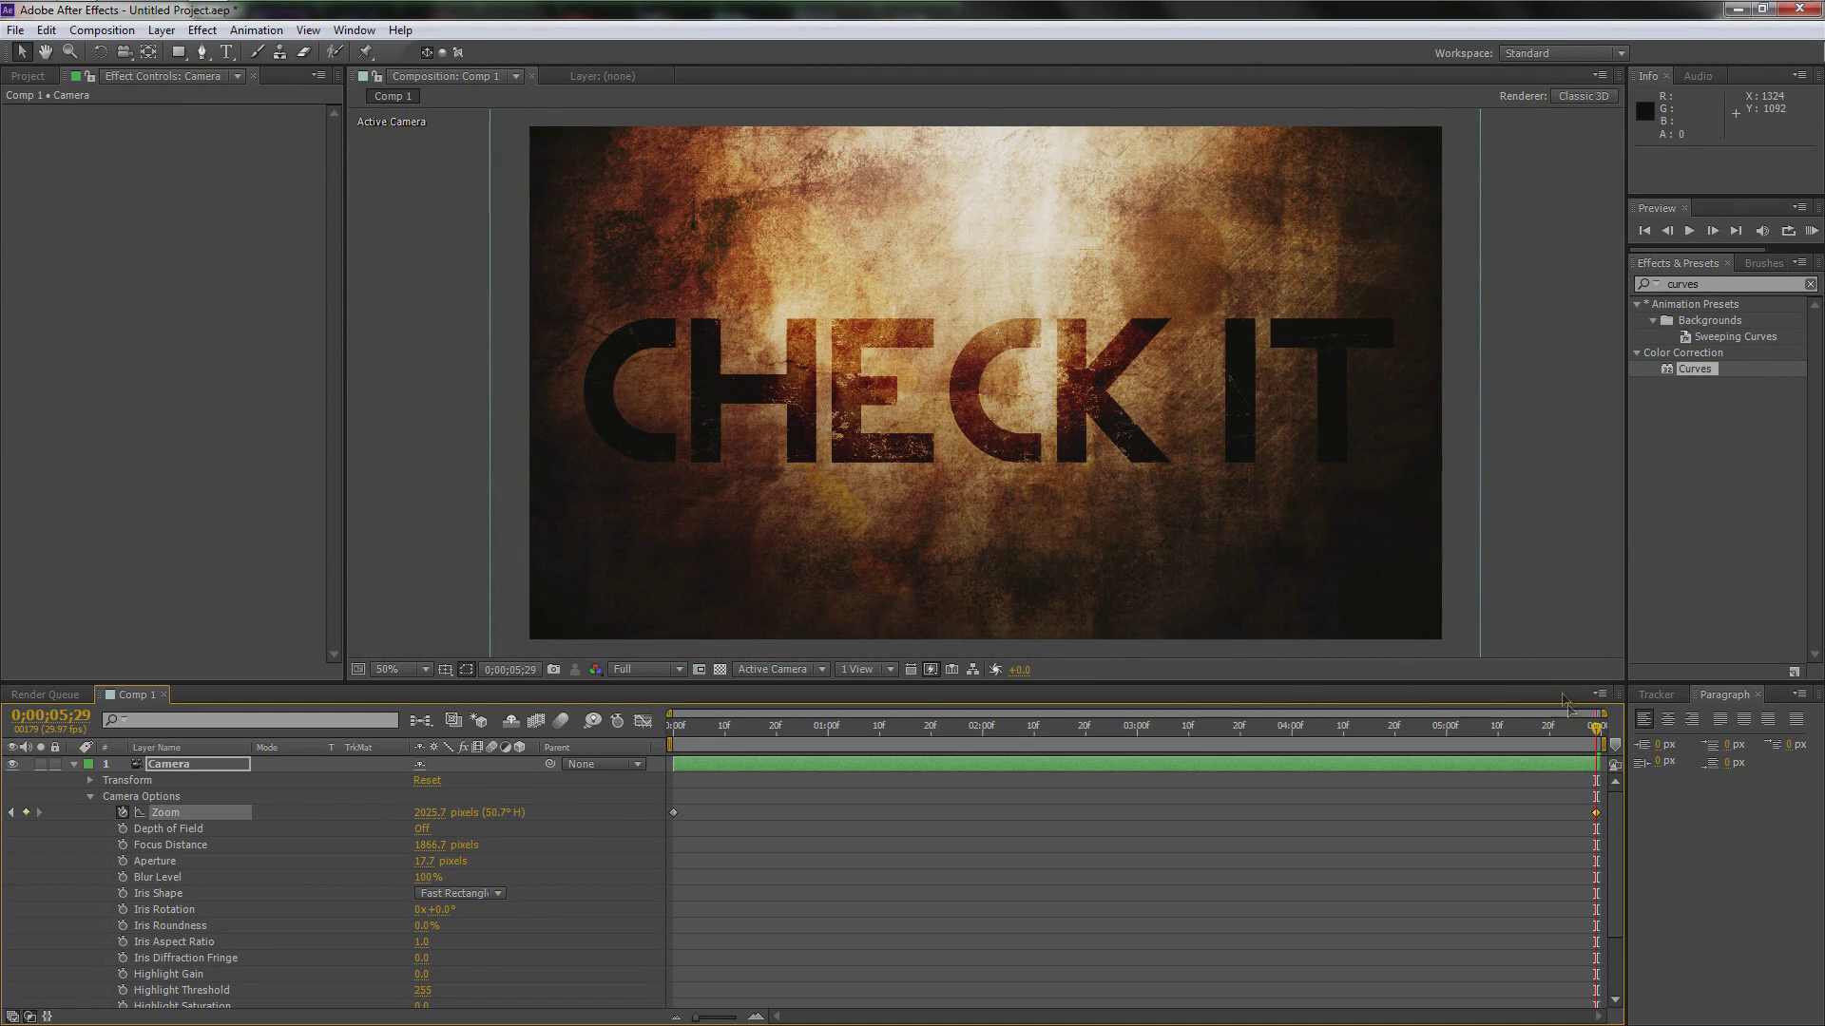
# Step: Preview the ink reveal and interpolated camera zoom at 2;20, then collapse the camera properties
pyautogui.moveTo(1601, 730); pyautogui.dragTo(709, 729)
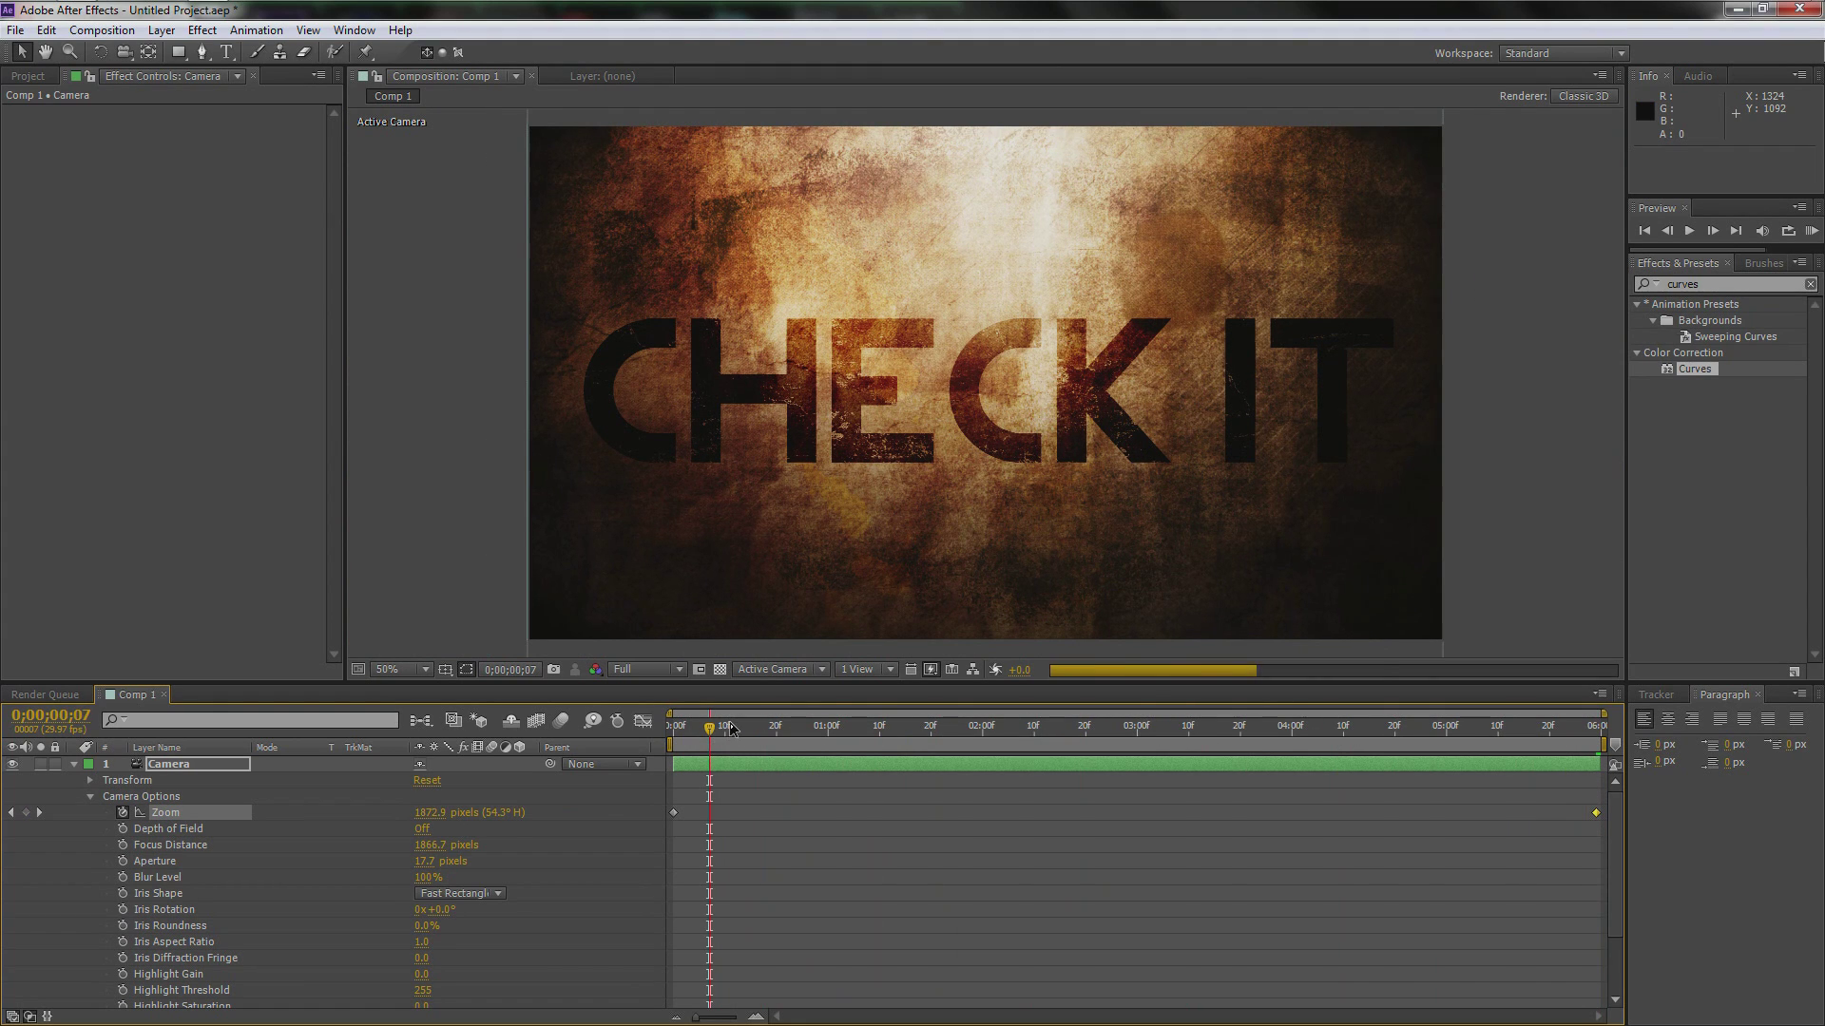
pyautogui.click(1086, 729)
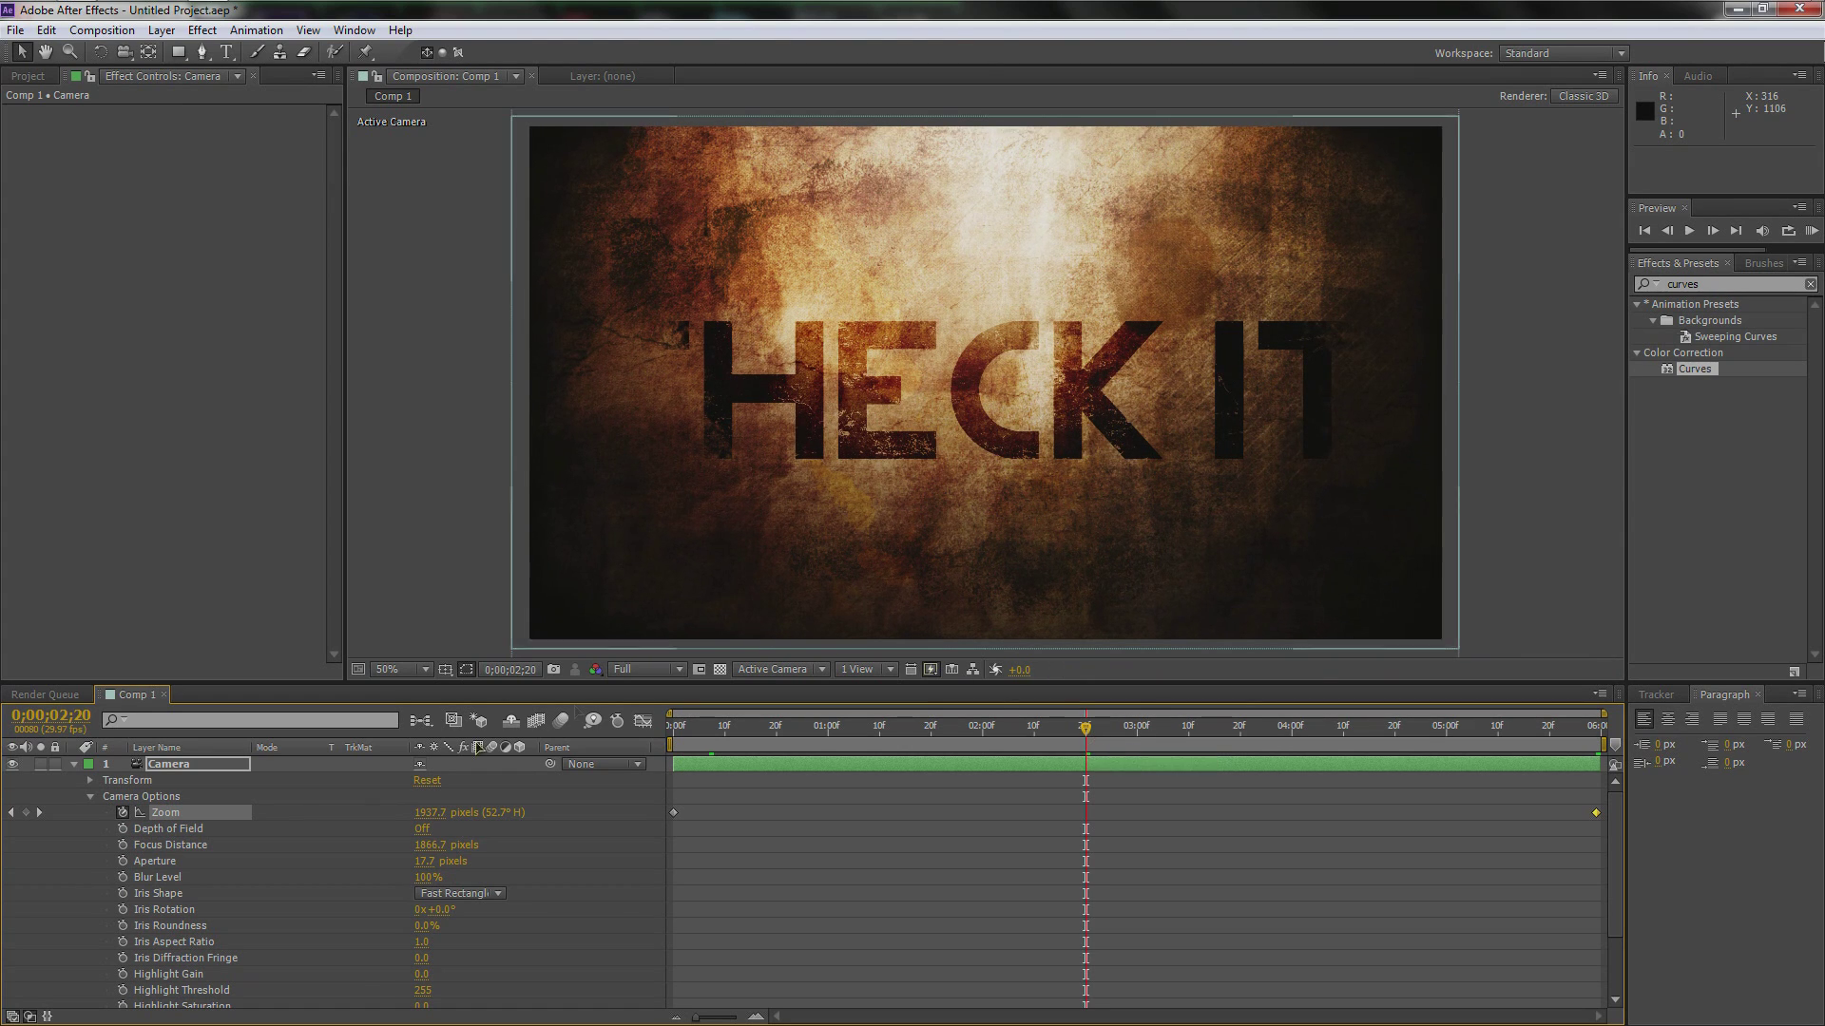
pyautogui.click(74, 764)
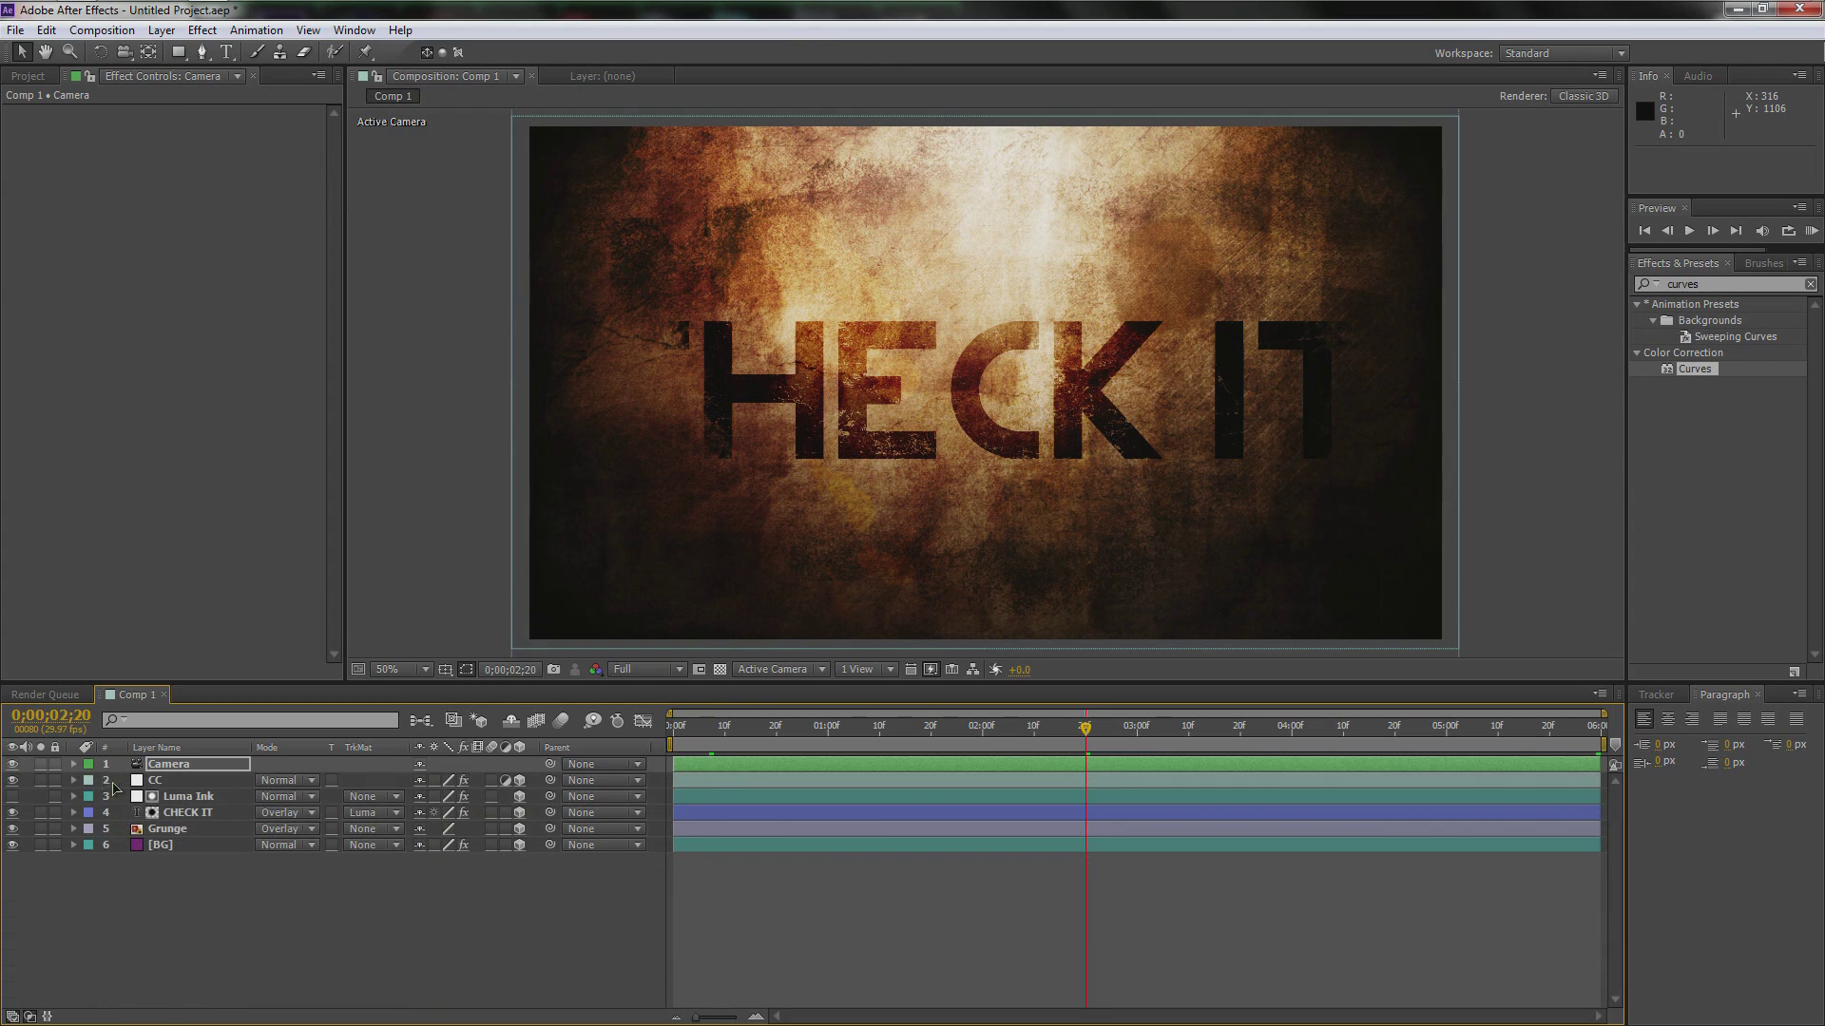
# Step: On the CC layer's Curves, lower the Red channel's shadows and lift its highlights slightly
pyautogui.click(183, 780)
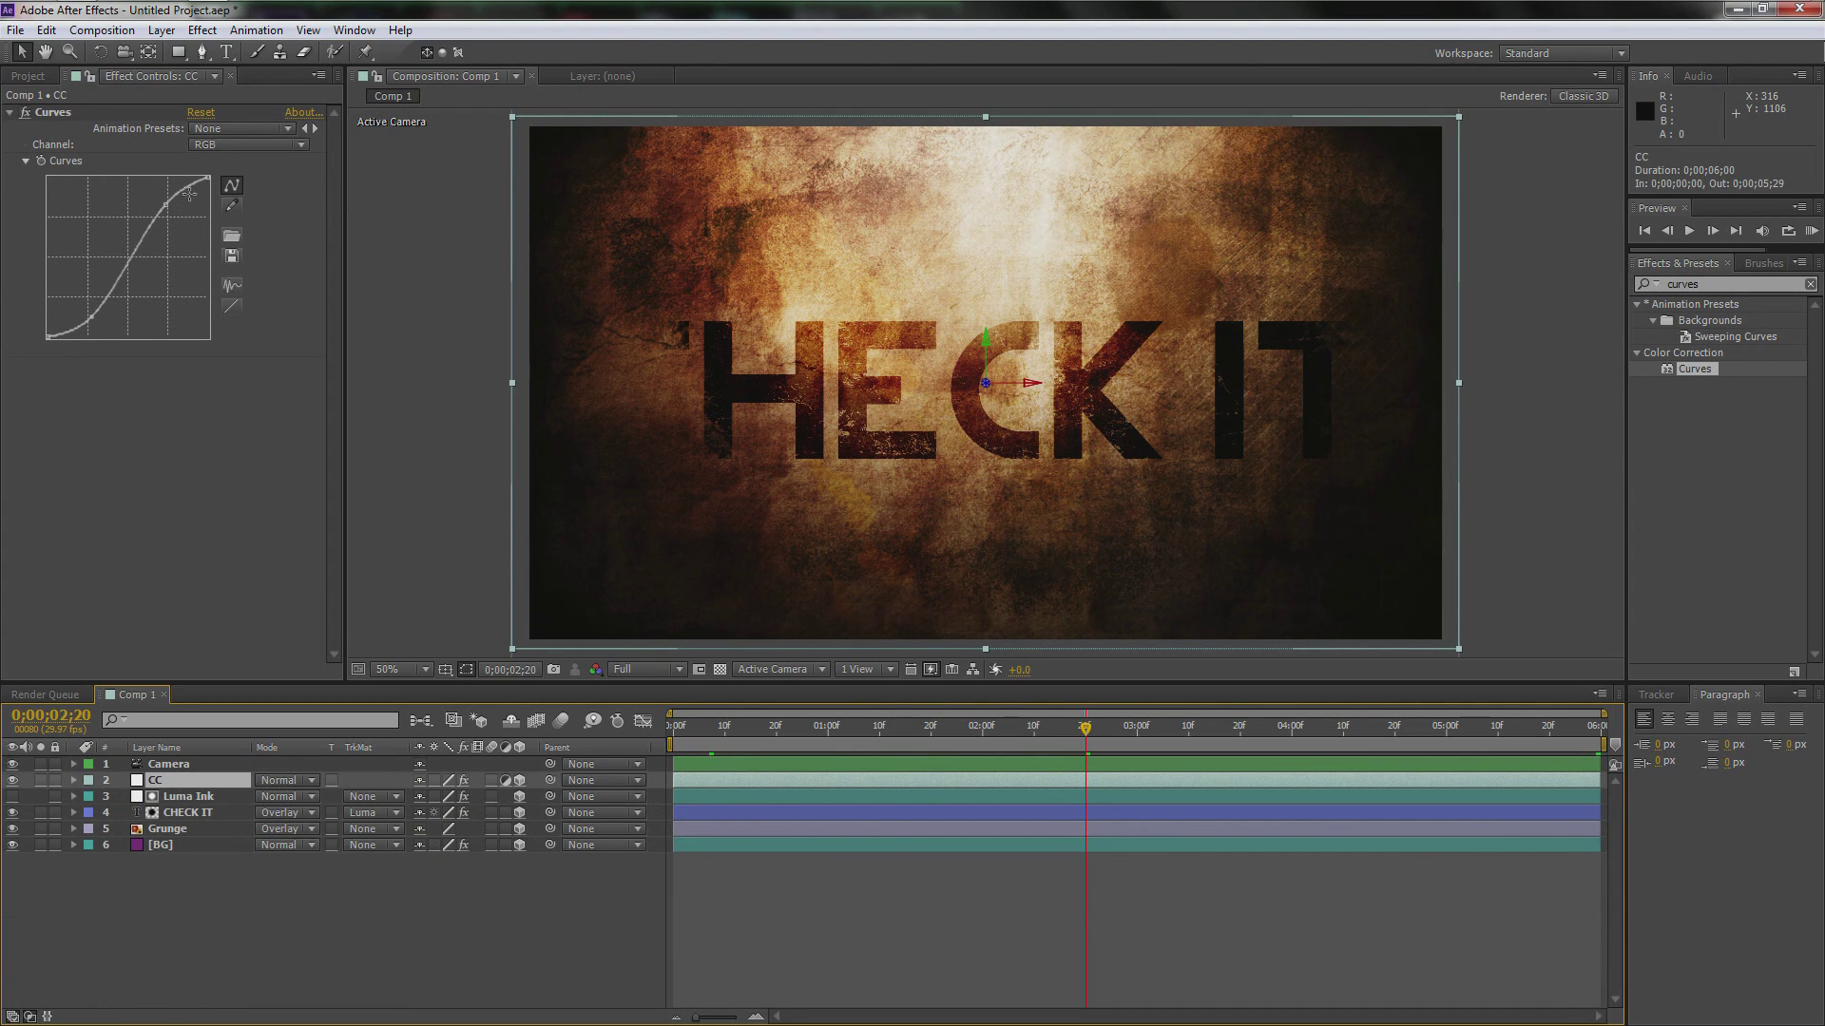
pyautogui.click(234, 145)
pyautogui.click(230, 188)
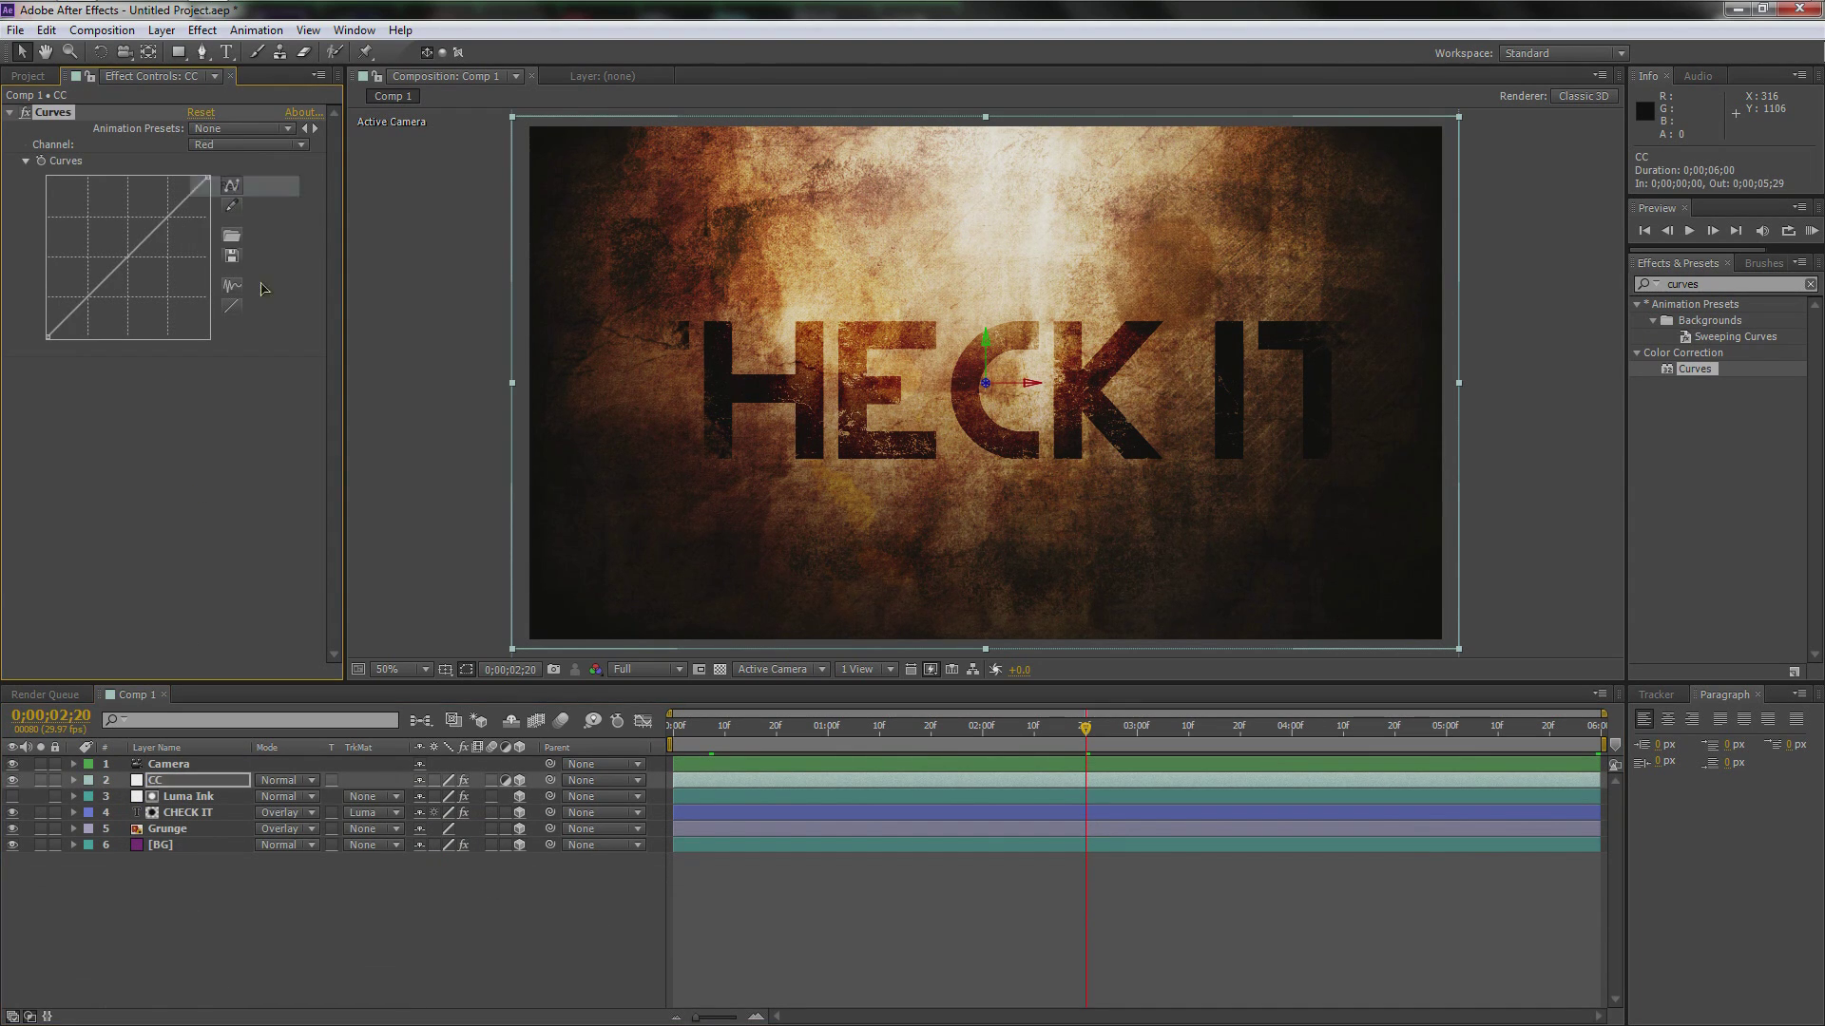
pyautogui.moveTo(123, 264); pyautogui.dragTo(101, 304)
pyautogui.moveTo(166, 244); pyautogui.dragTo(167, 236)
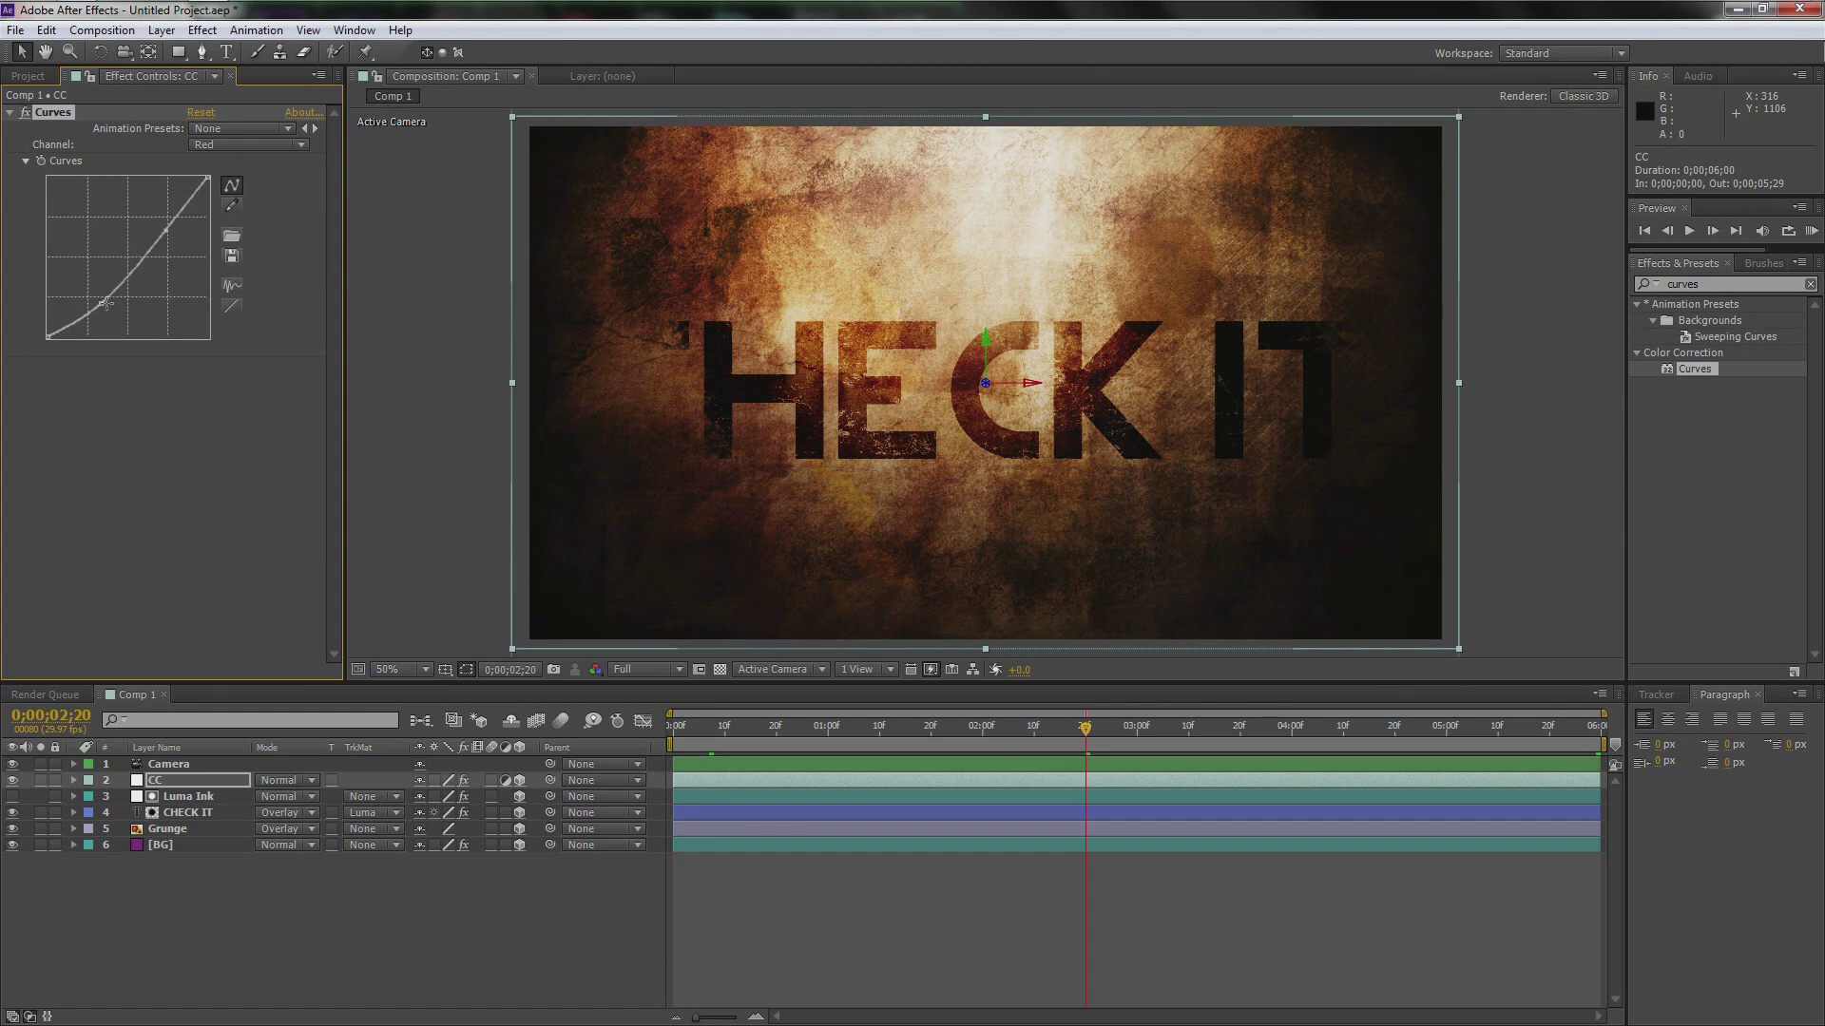
pyautogui.moveTo(106, 304); pyautogui.dragTo(100, 320)
# Step: Pull the Green curve's lower part down and raise its upper part slightly
pyautogui.click(247, 145)
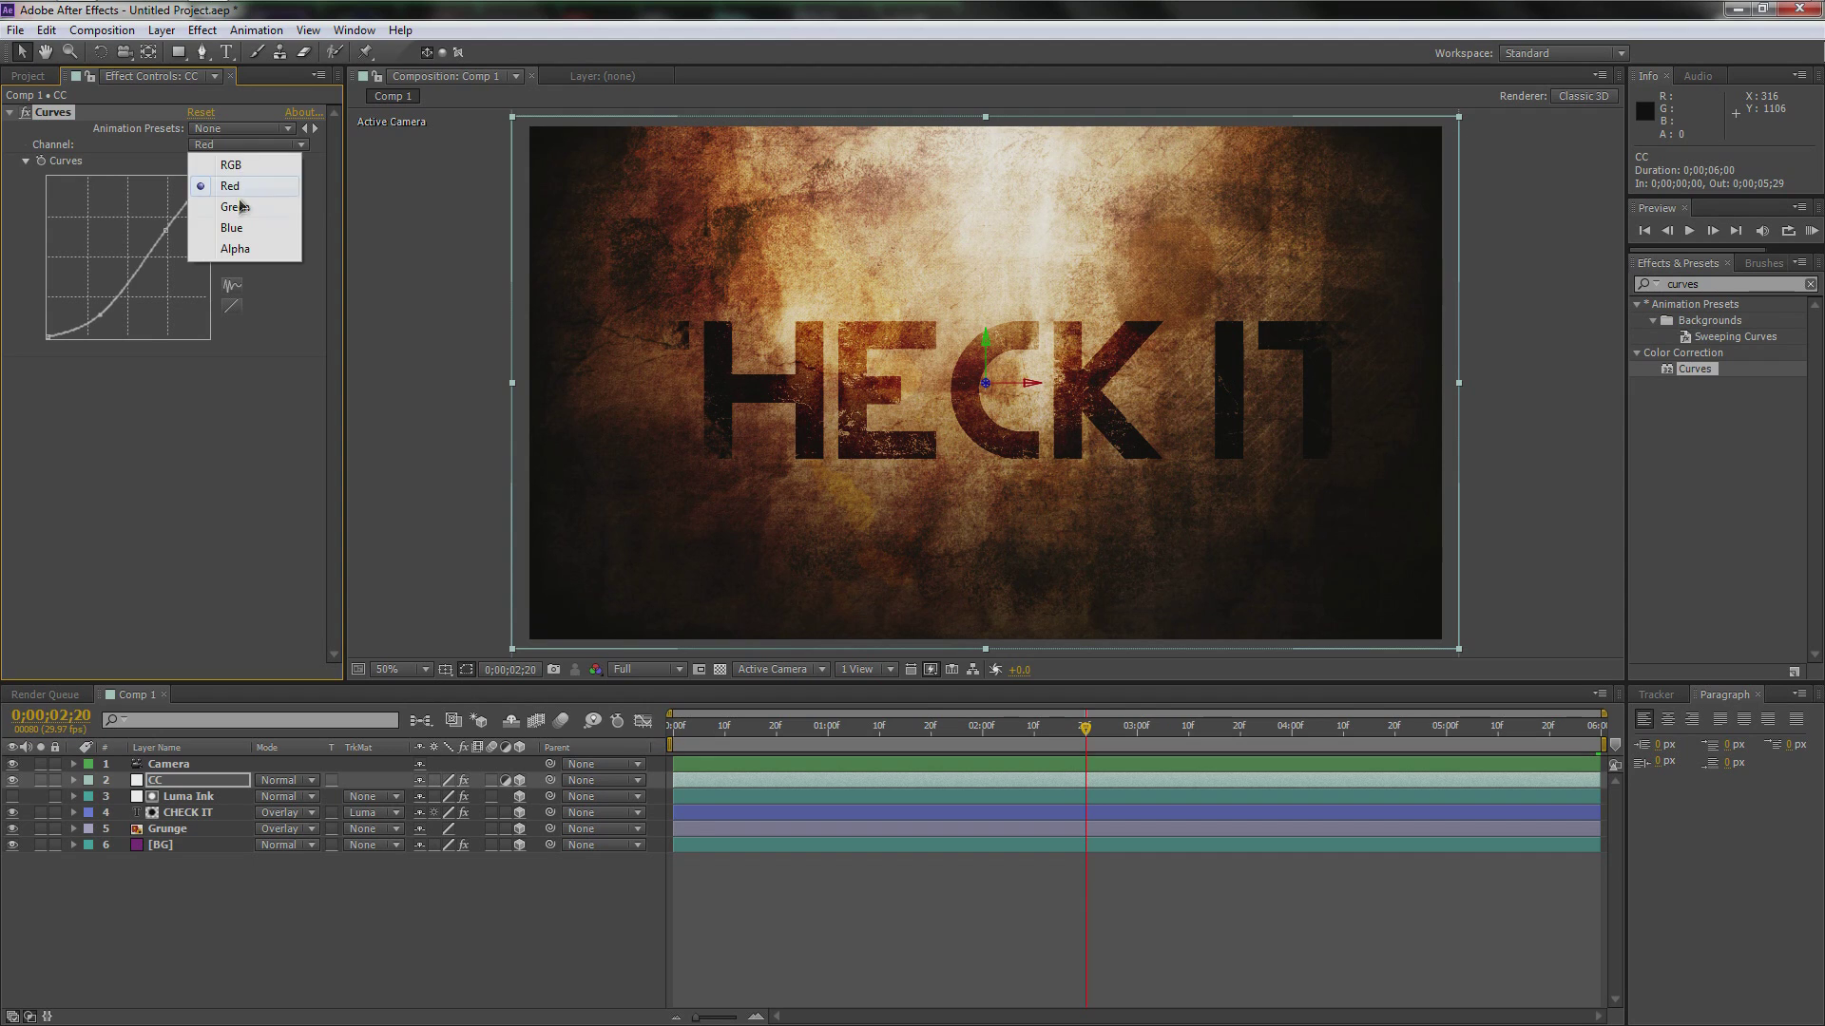
pyautogui.click(230, 205)
pyautogui.moveTo(95, 288); pyautogui.dragTo(95, 304)
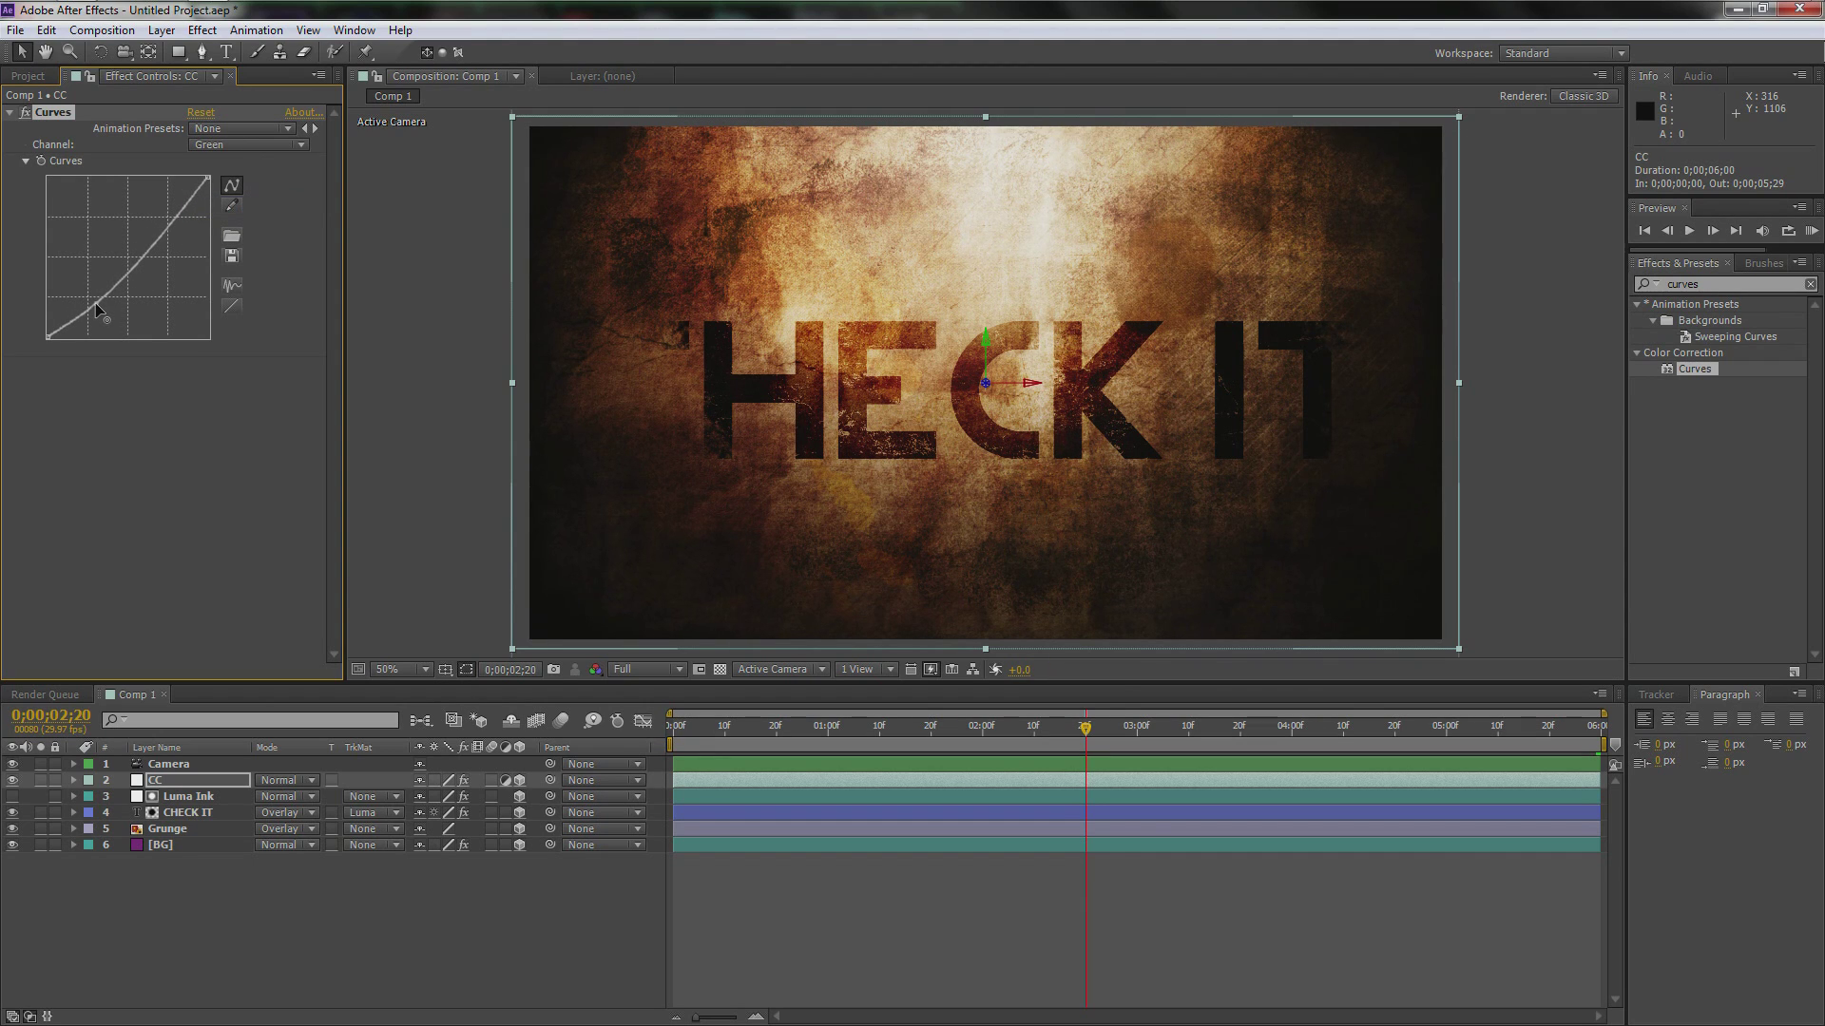
pyautogui.moveTo(175, 231); pyautogui.dragTo(173, 224)
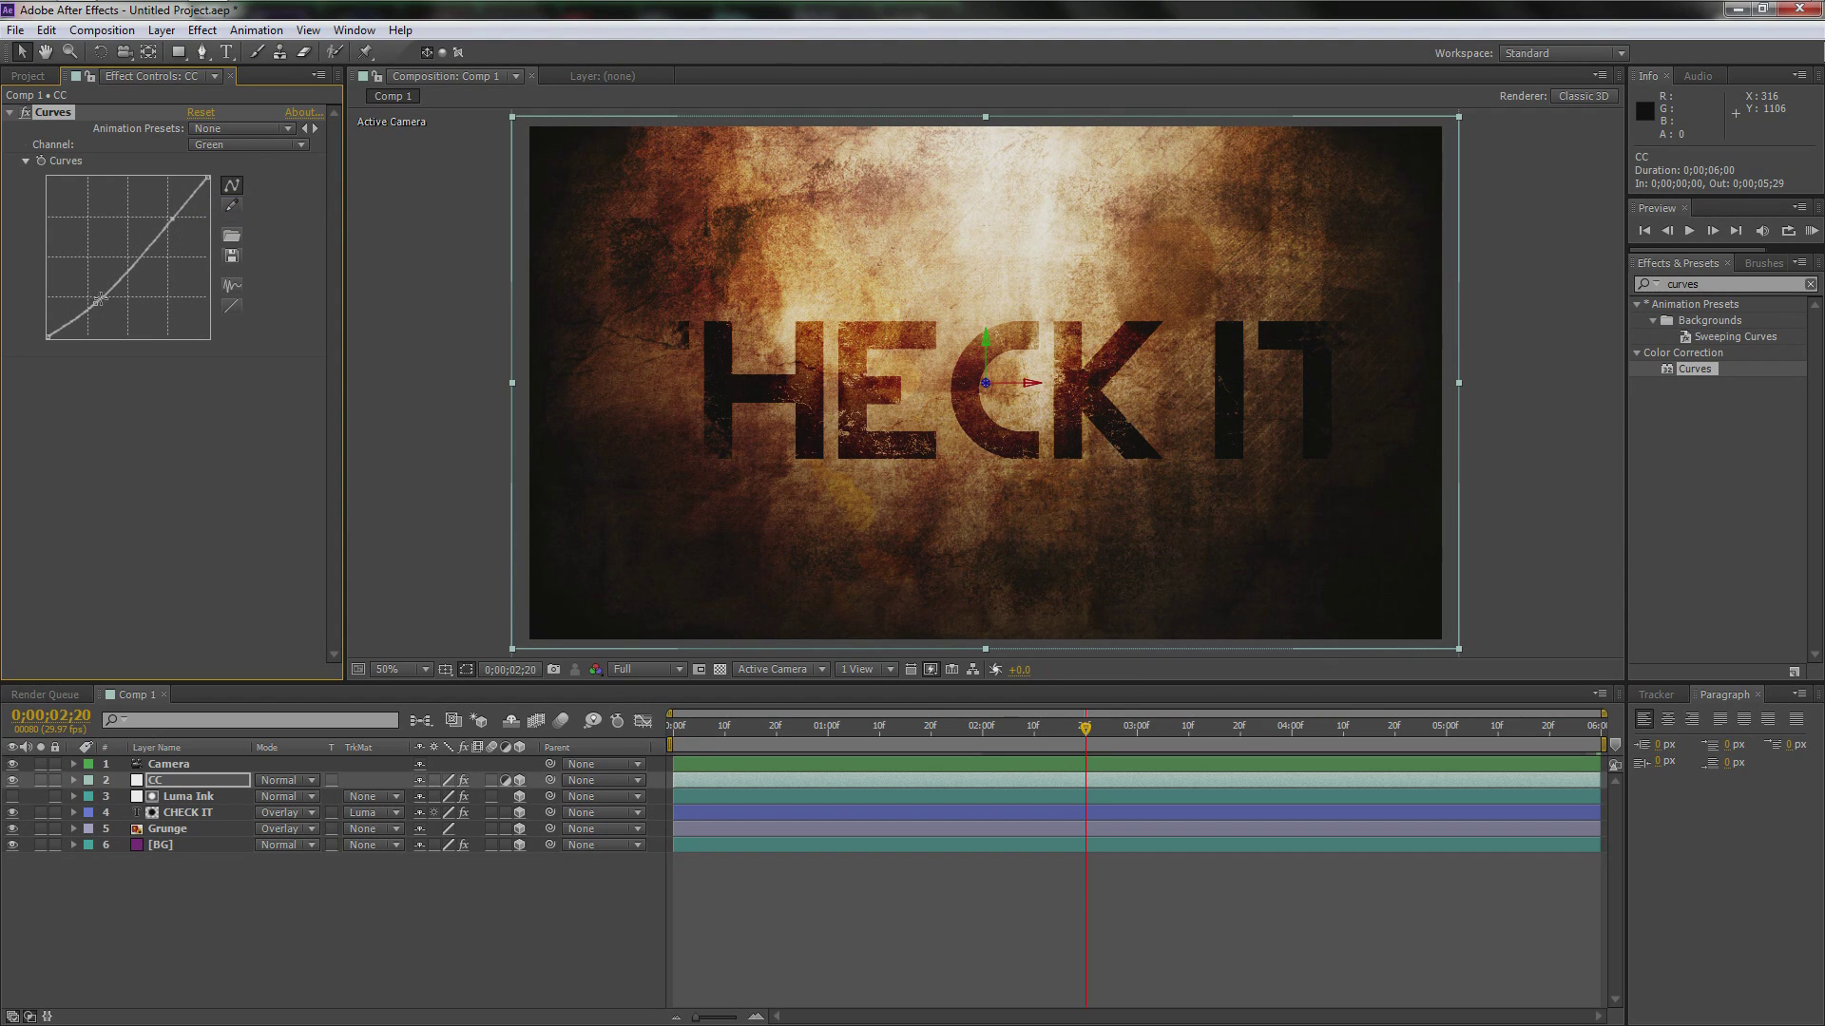
# Step: Lift the Blue curve's lower part and adjust its upper part
pyautogui.click(276, 145)
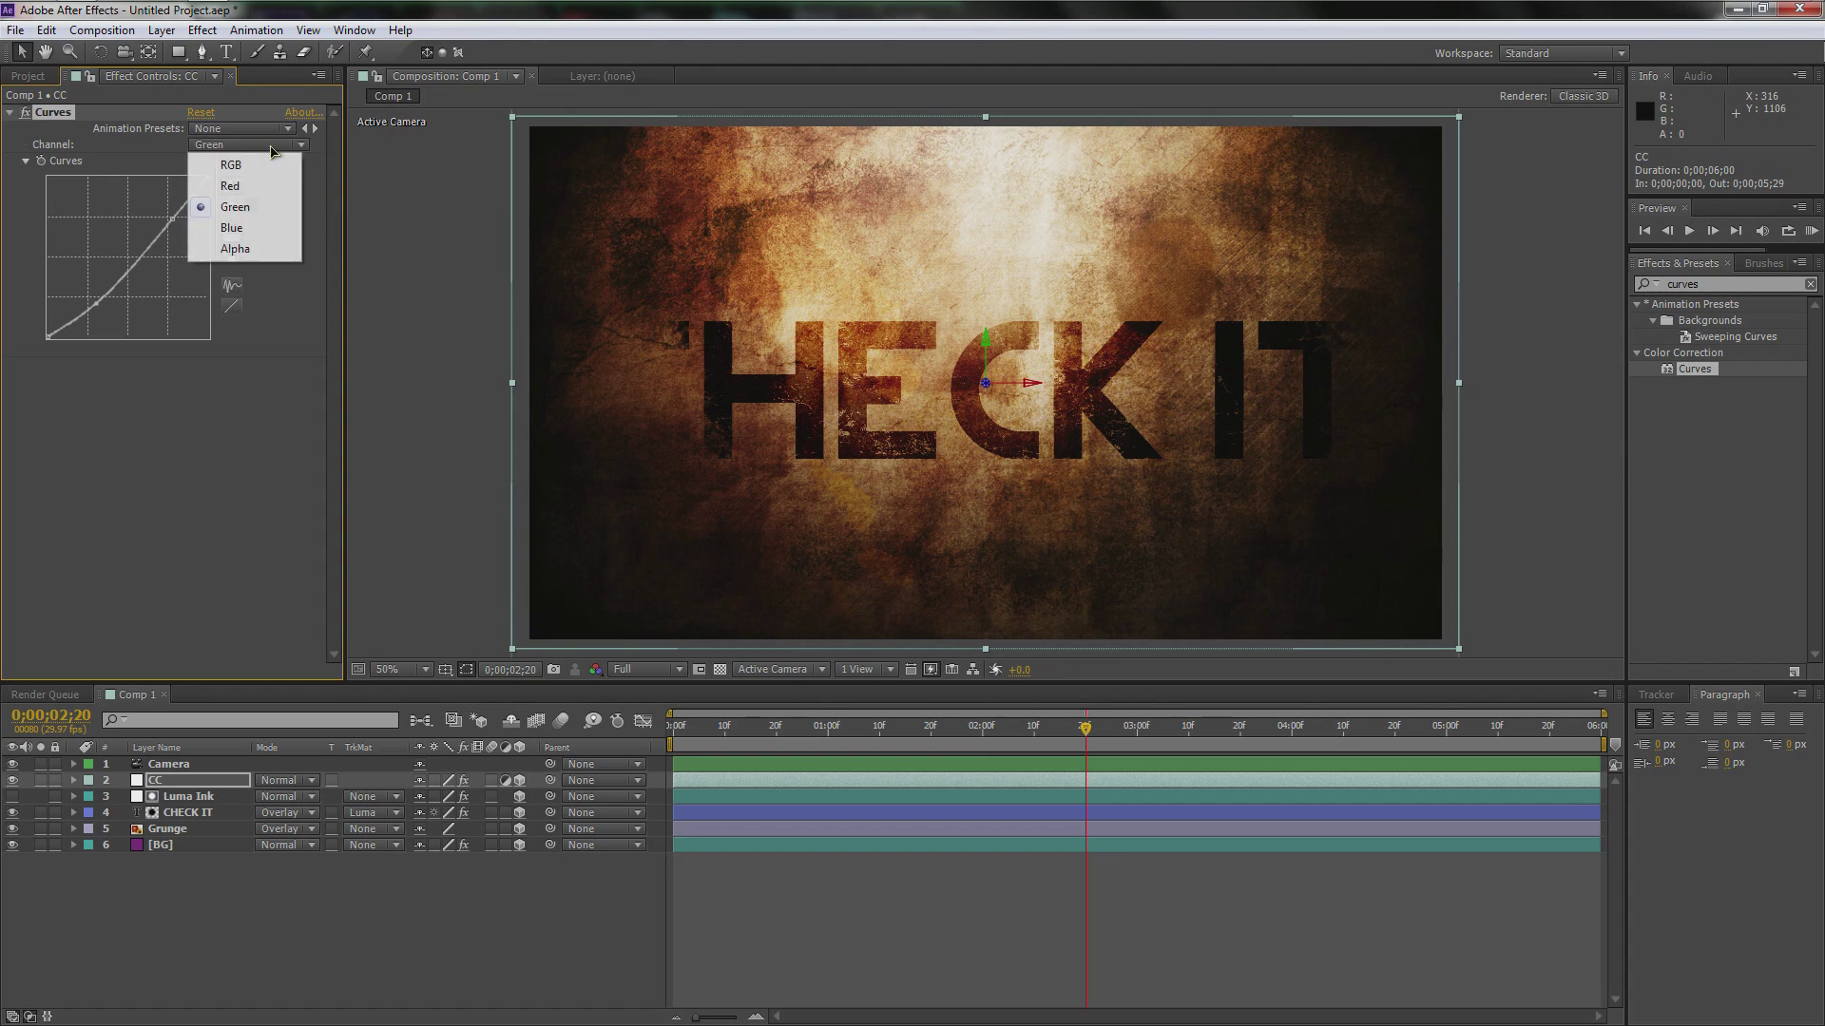
pyautogui.click(251, 234)
pyautogui.moveTo(107, 285); pyautogui.dragTo(105, 275)
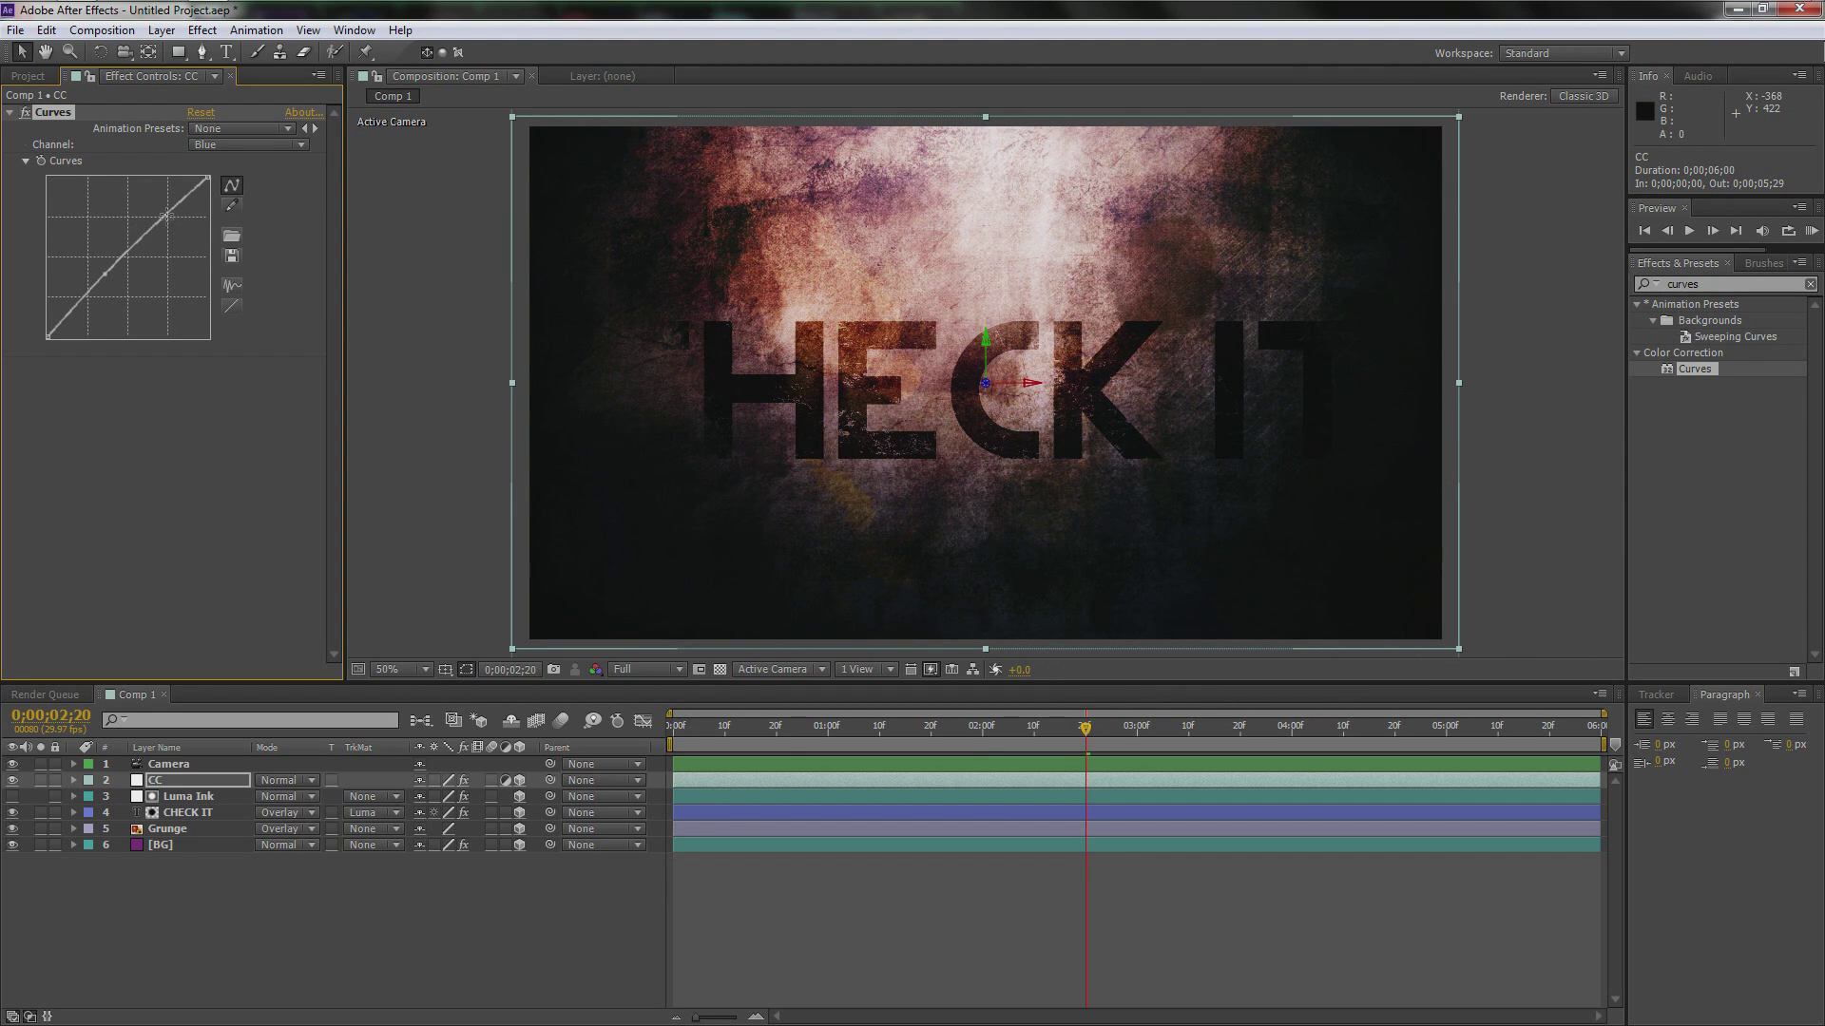
pyautogui.moveTo(174, 208); pyautogui.dragTo(172, 203)
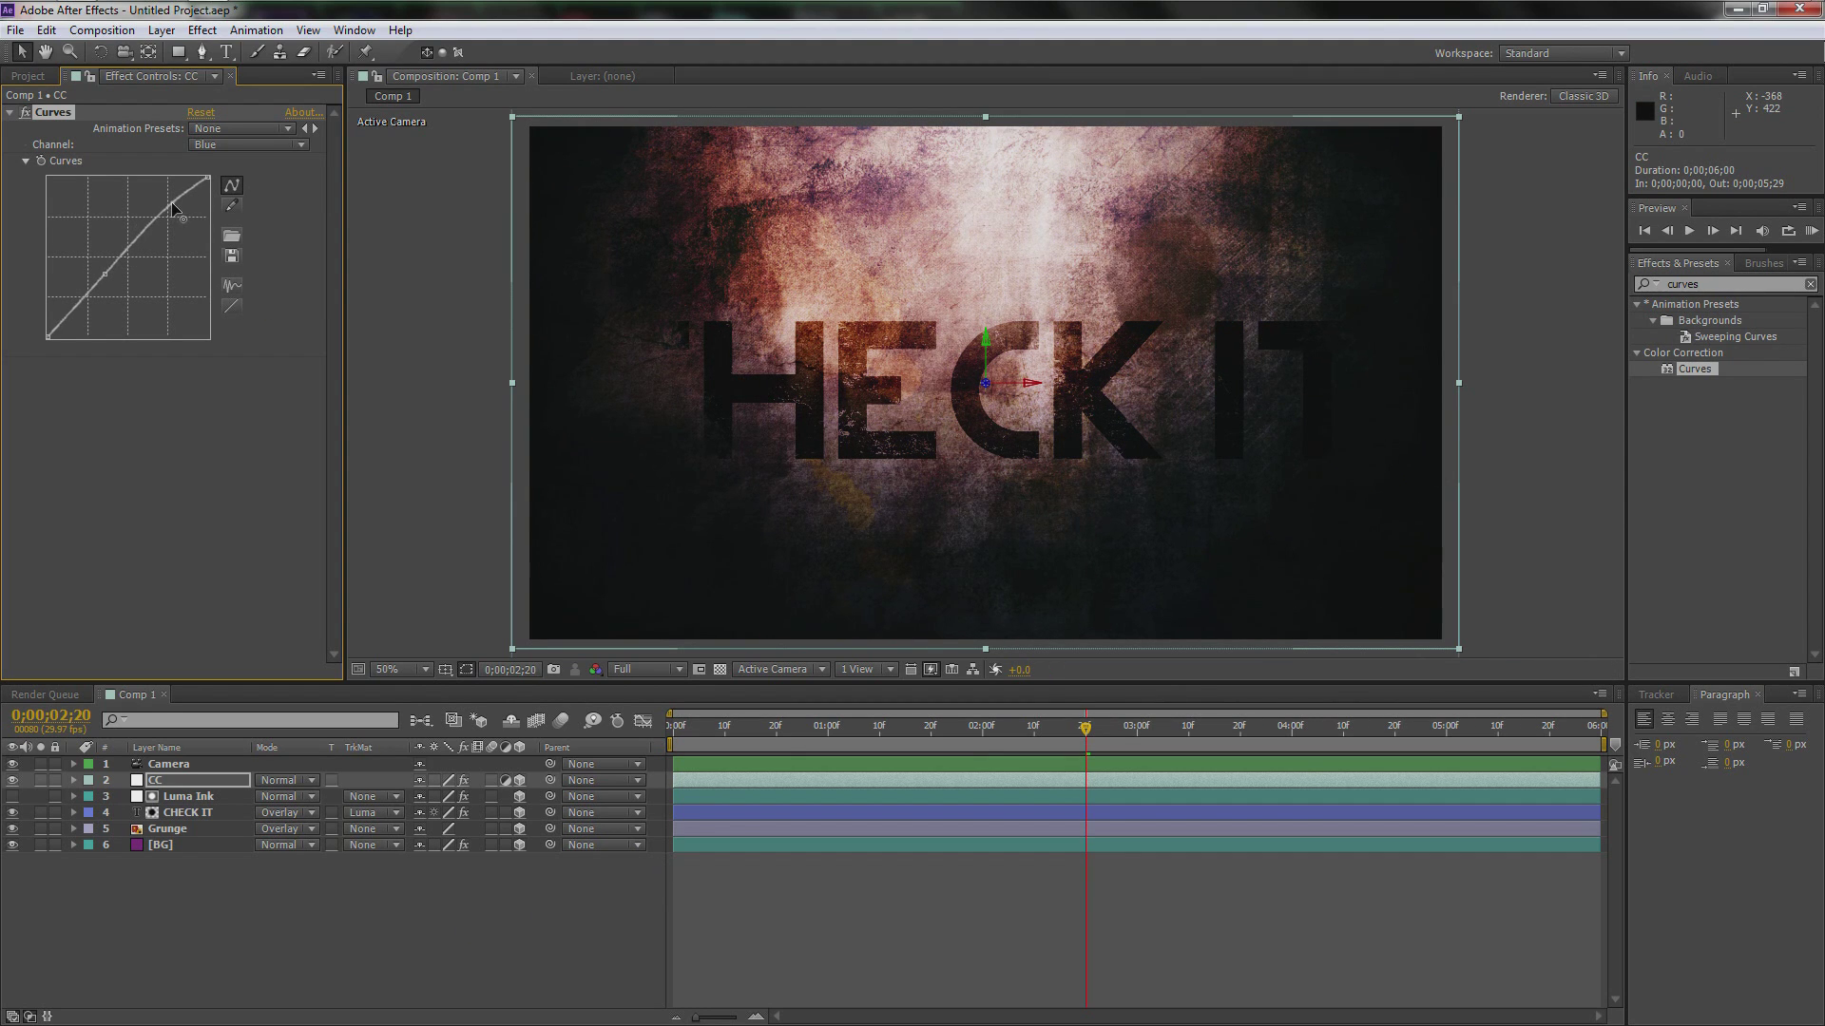
pyautogui.click(275, 145)
pyautogui.click(173, 381)
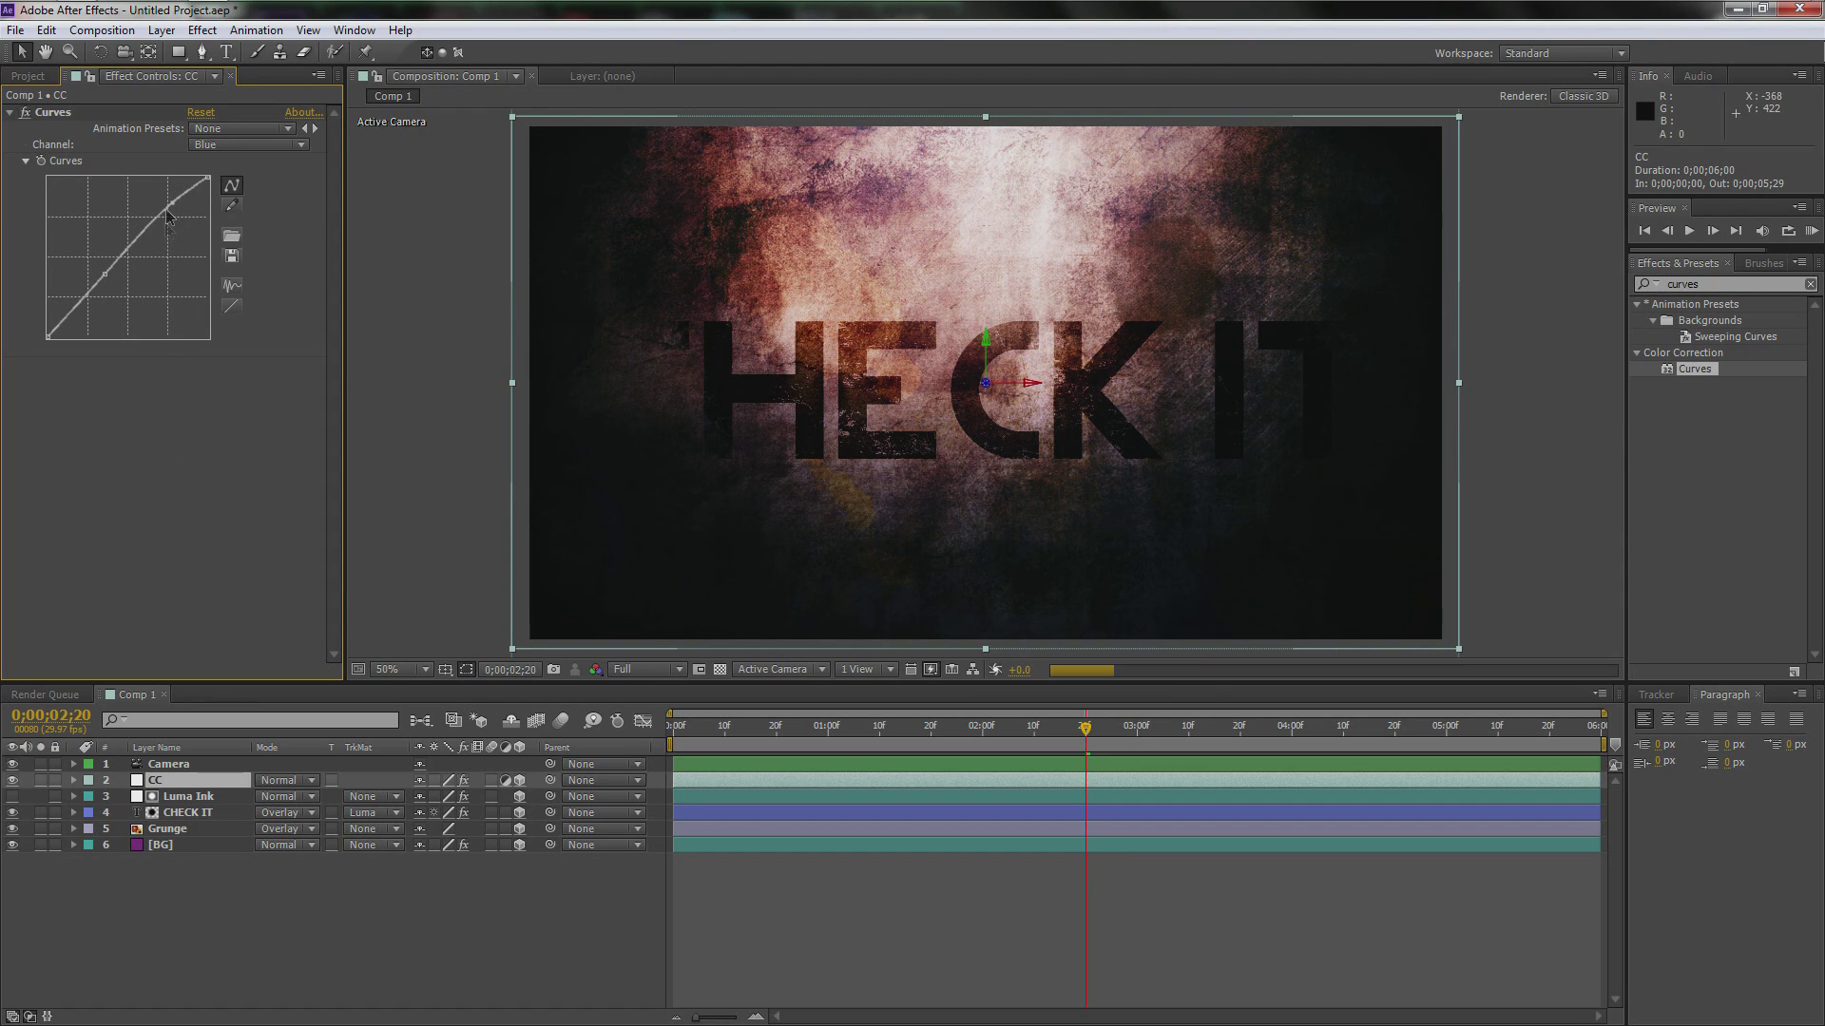
pyautogui.moveTo(172, 203); pyautogui.dragTo(173, 213)
# Step: Flatten the top of the combined RGB S-curve
pyautogui.click(249, 145)
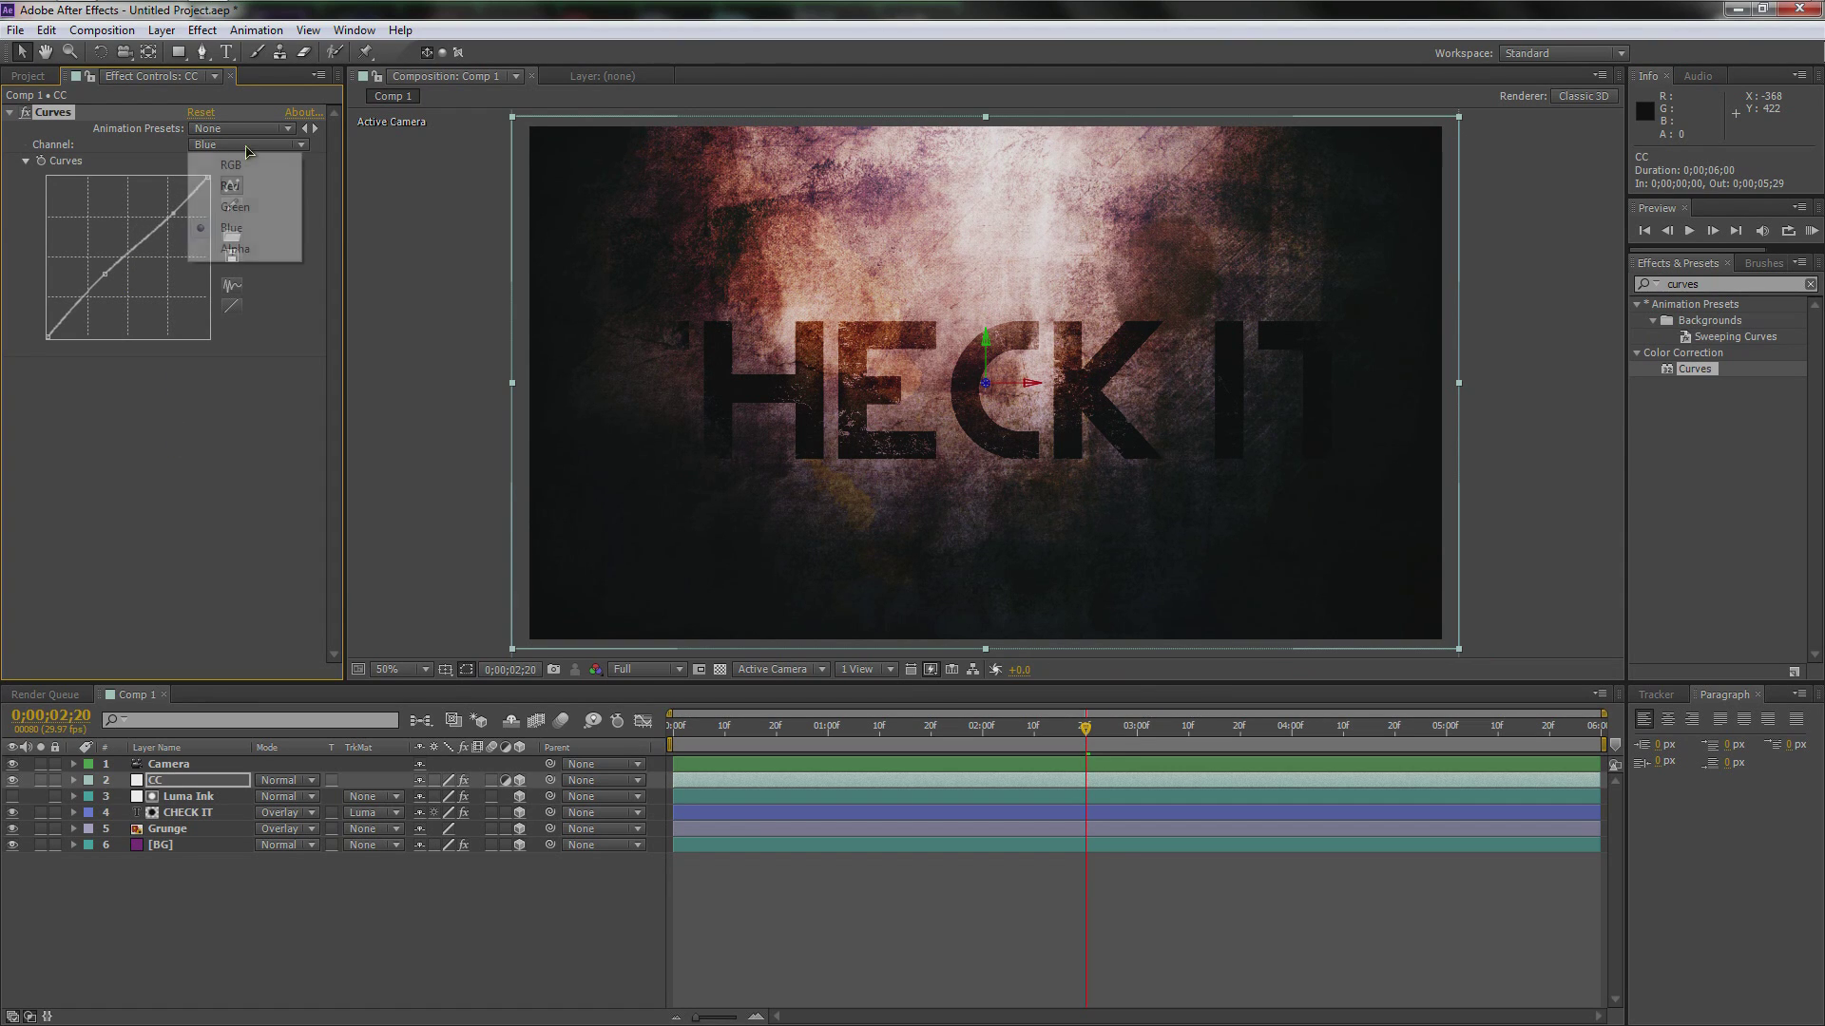
pyautogui.click(232, 161)
pyautogui.moveTo(163, 203); pyautogui.dragTo(172, 212)
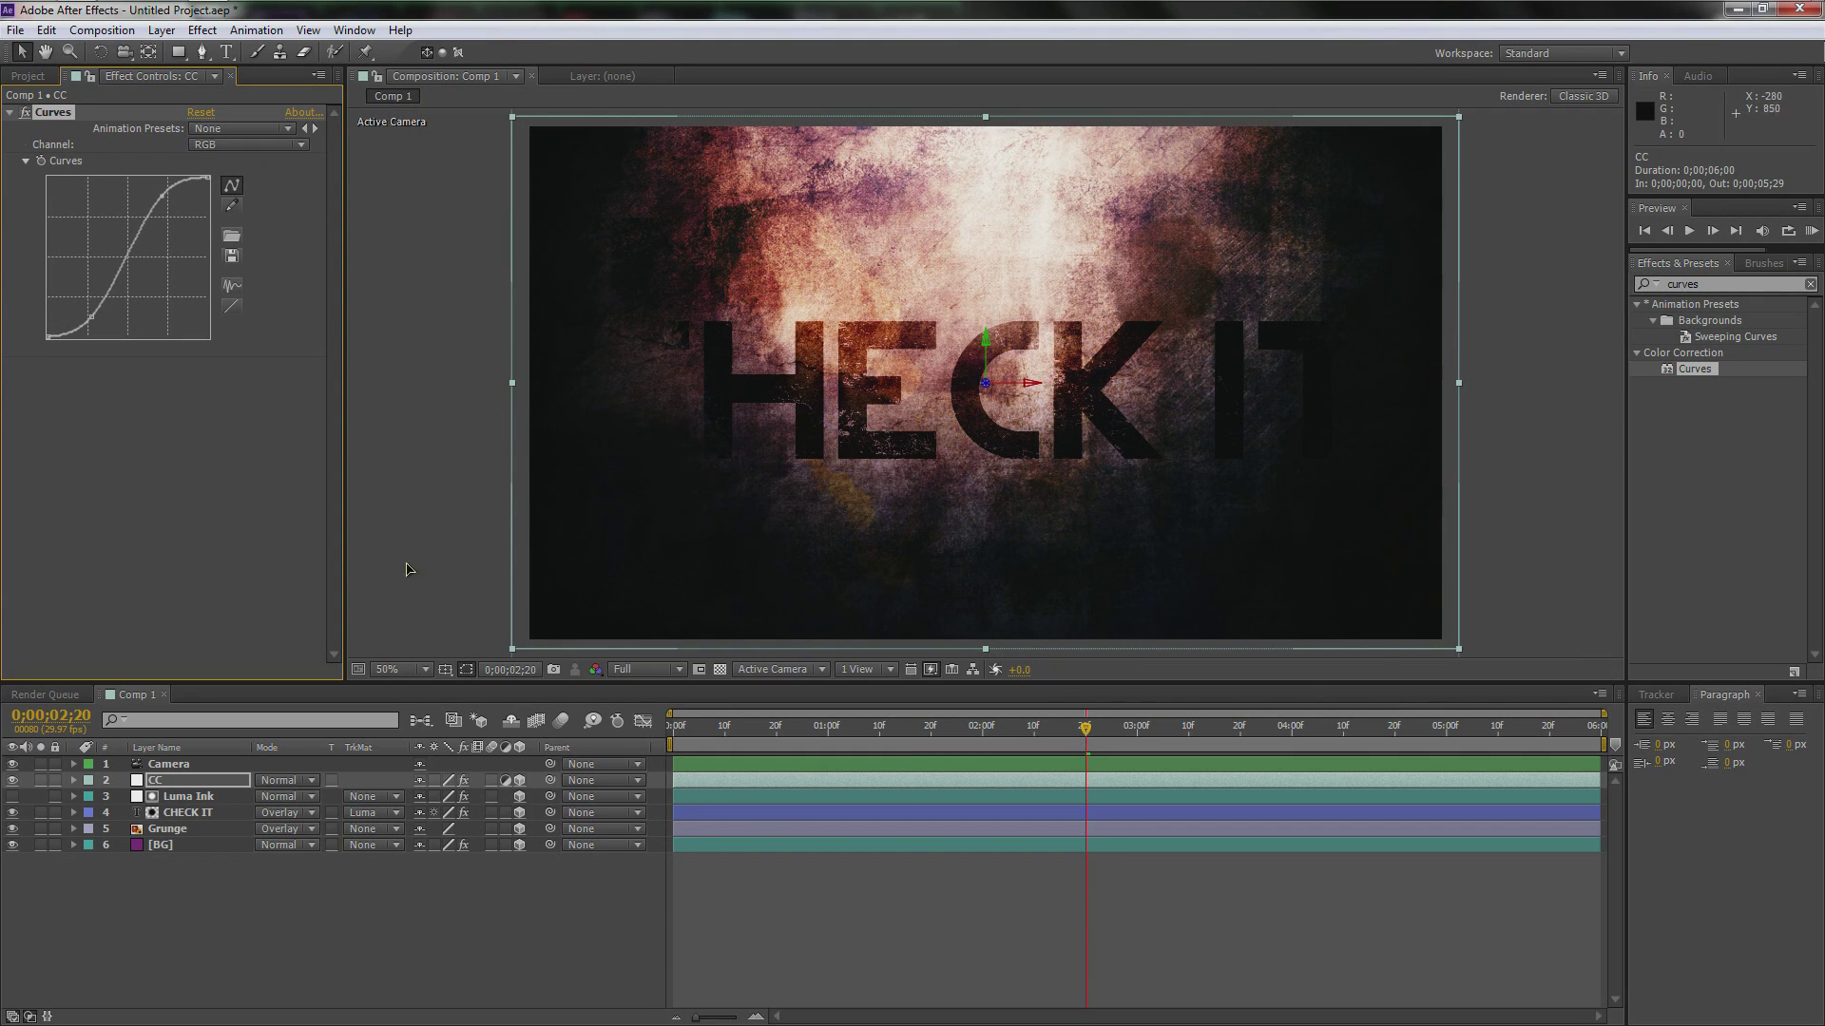
# Step: Change the BG ramp's end colour to a lighter grey (RGB 79), then deselect the layer
pyautogui.click(171, 830)
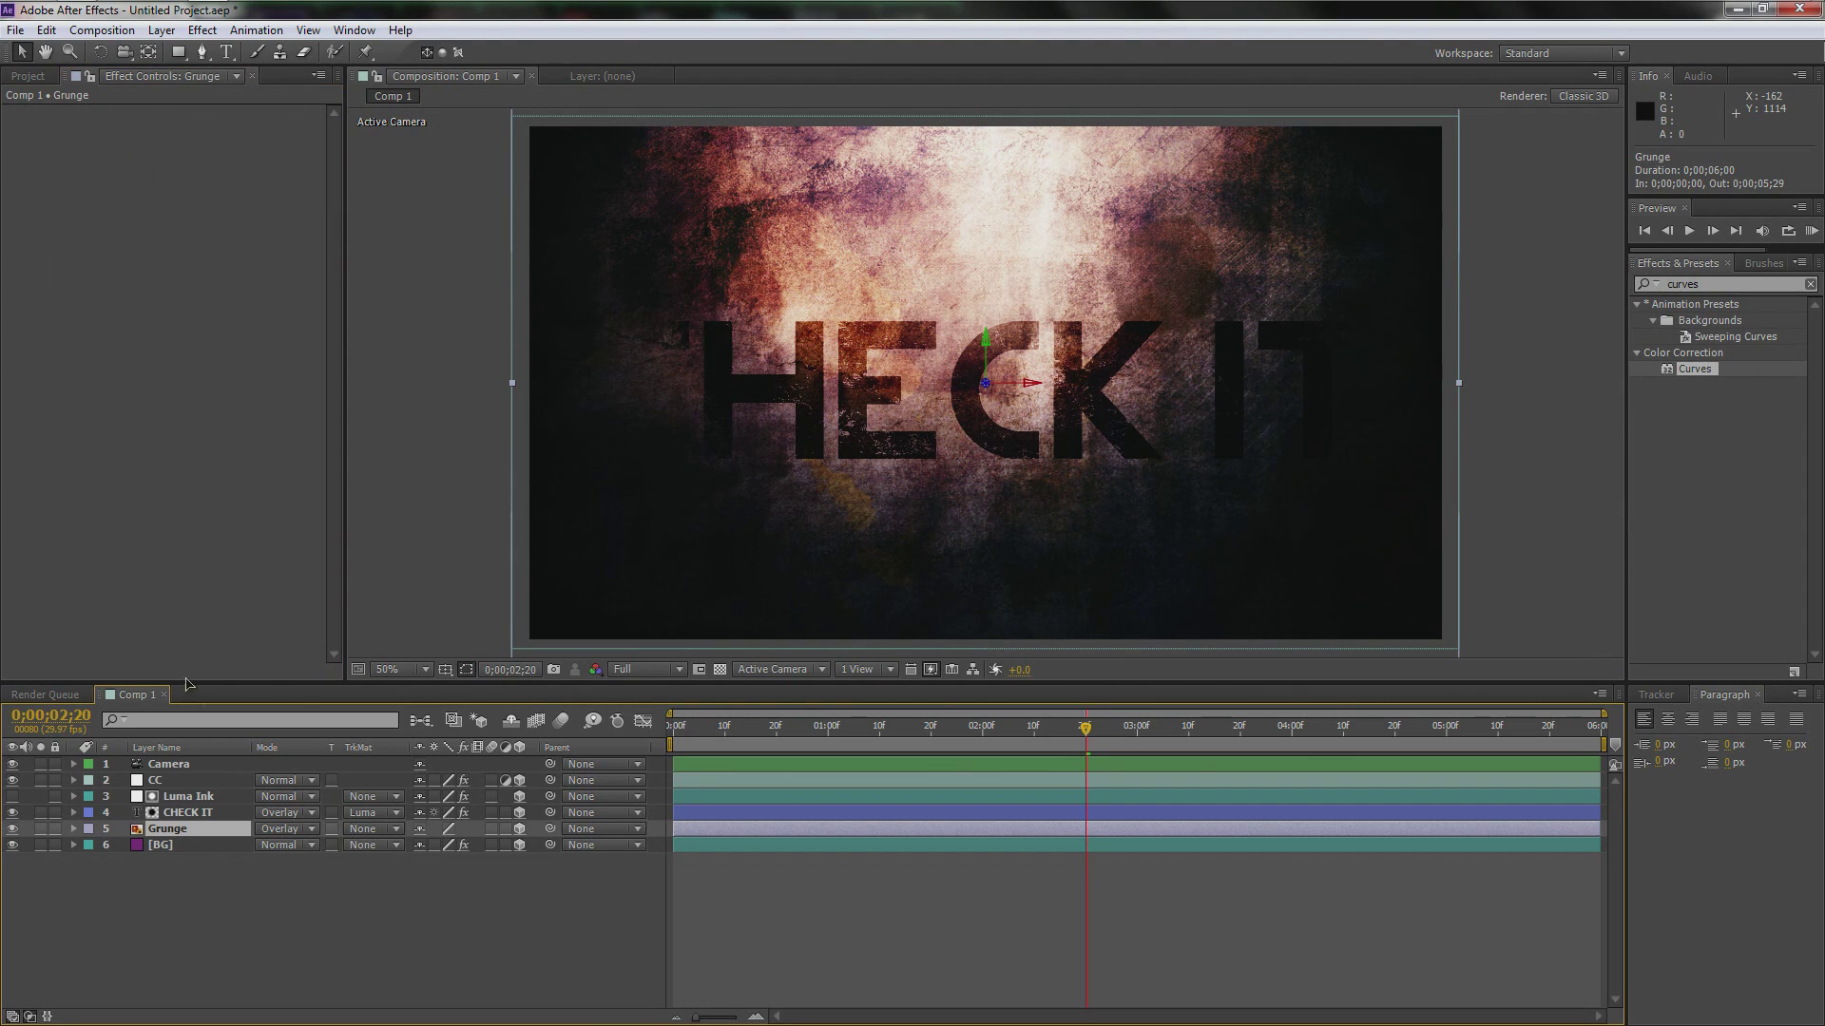
pyautogui.click(198, 193)
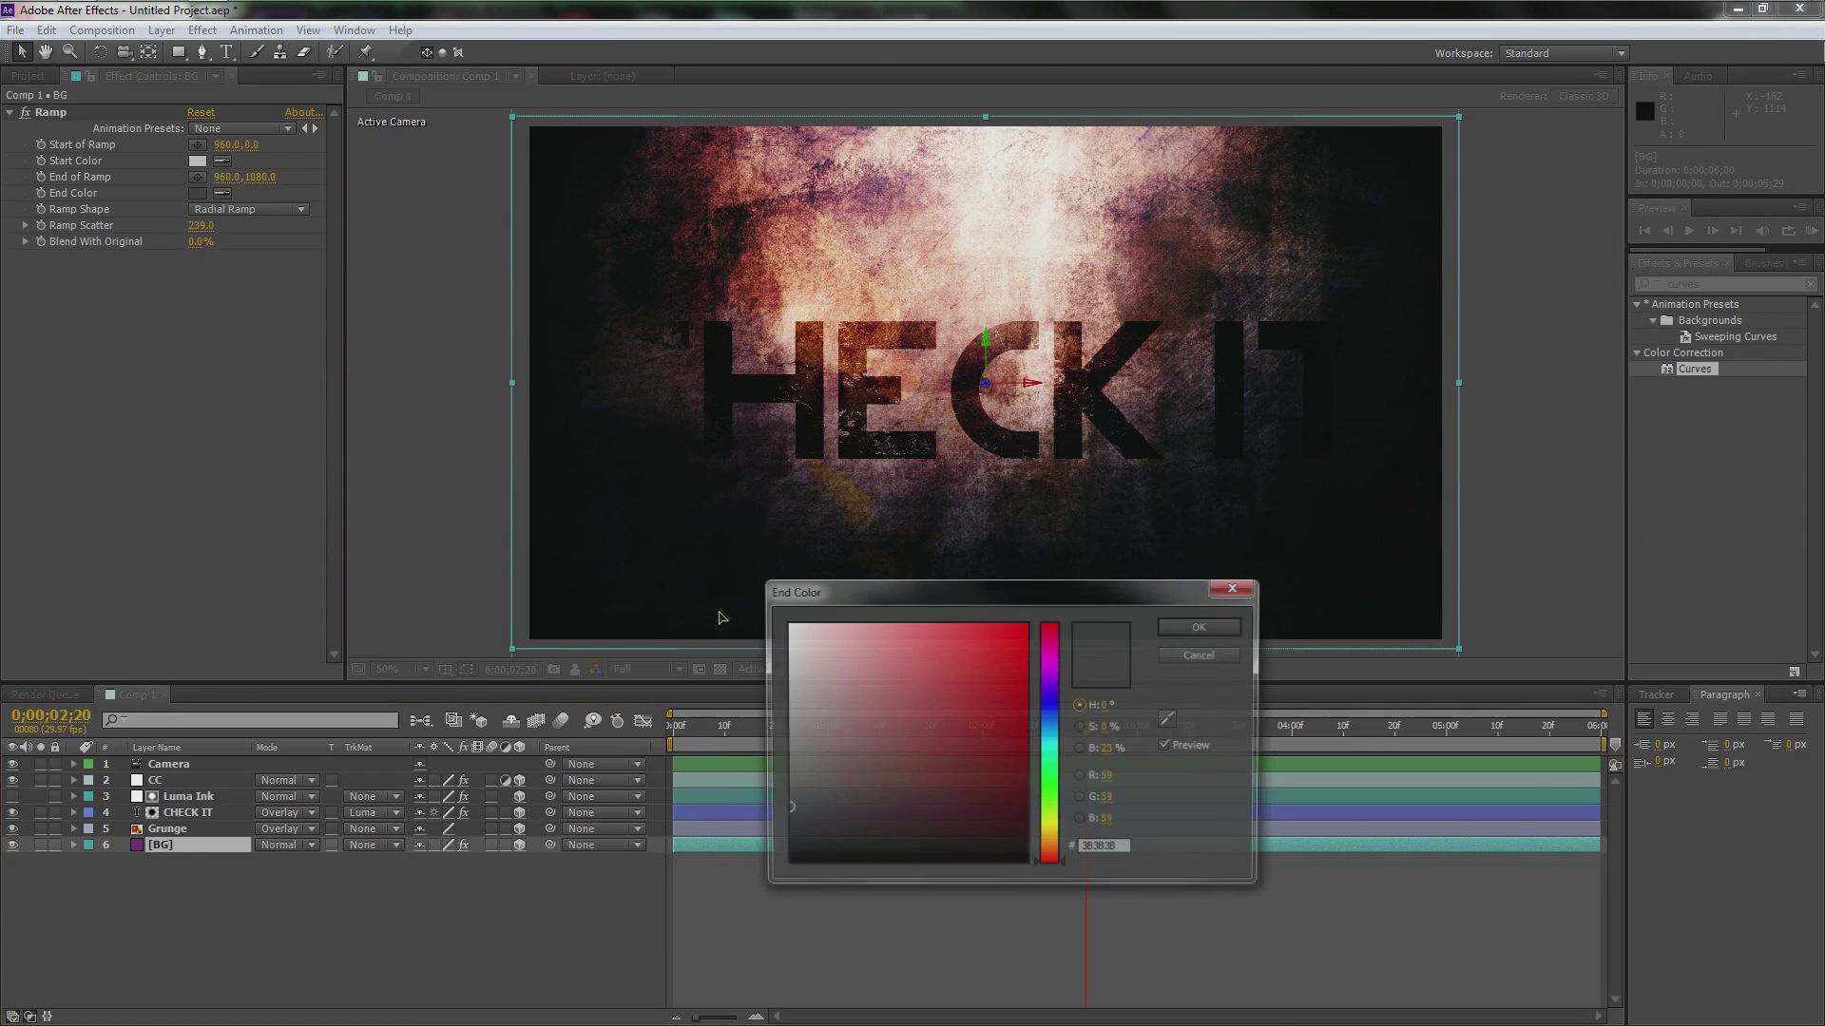
pyautogui.click(782, 795)
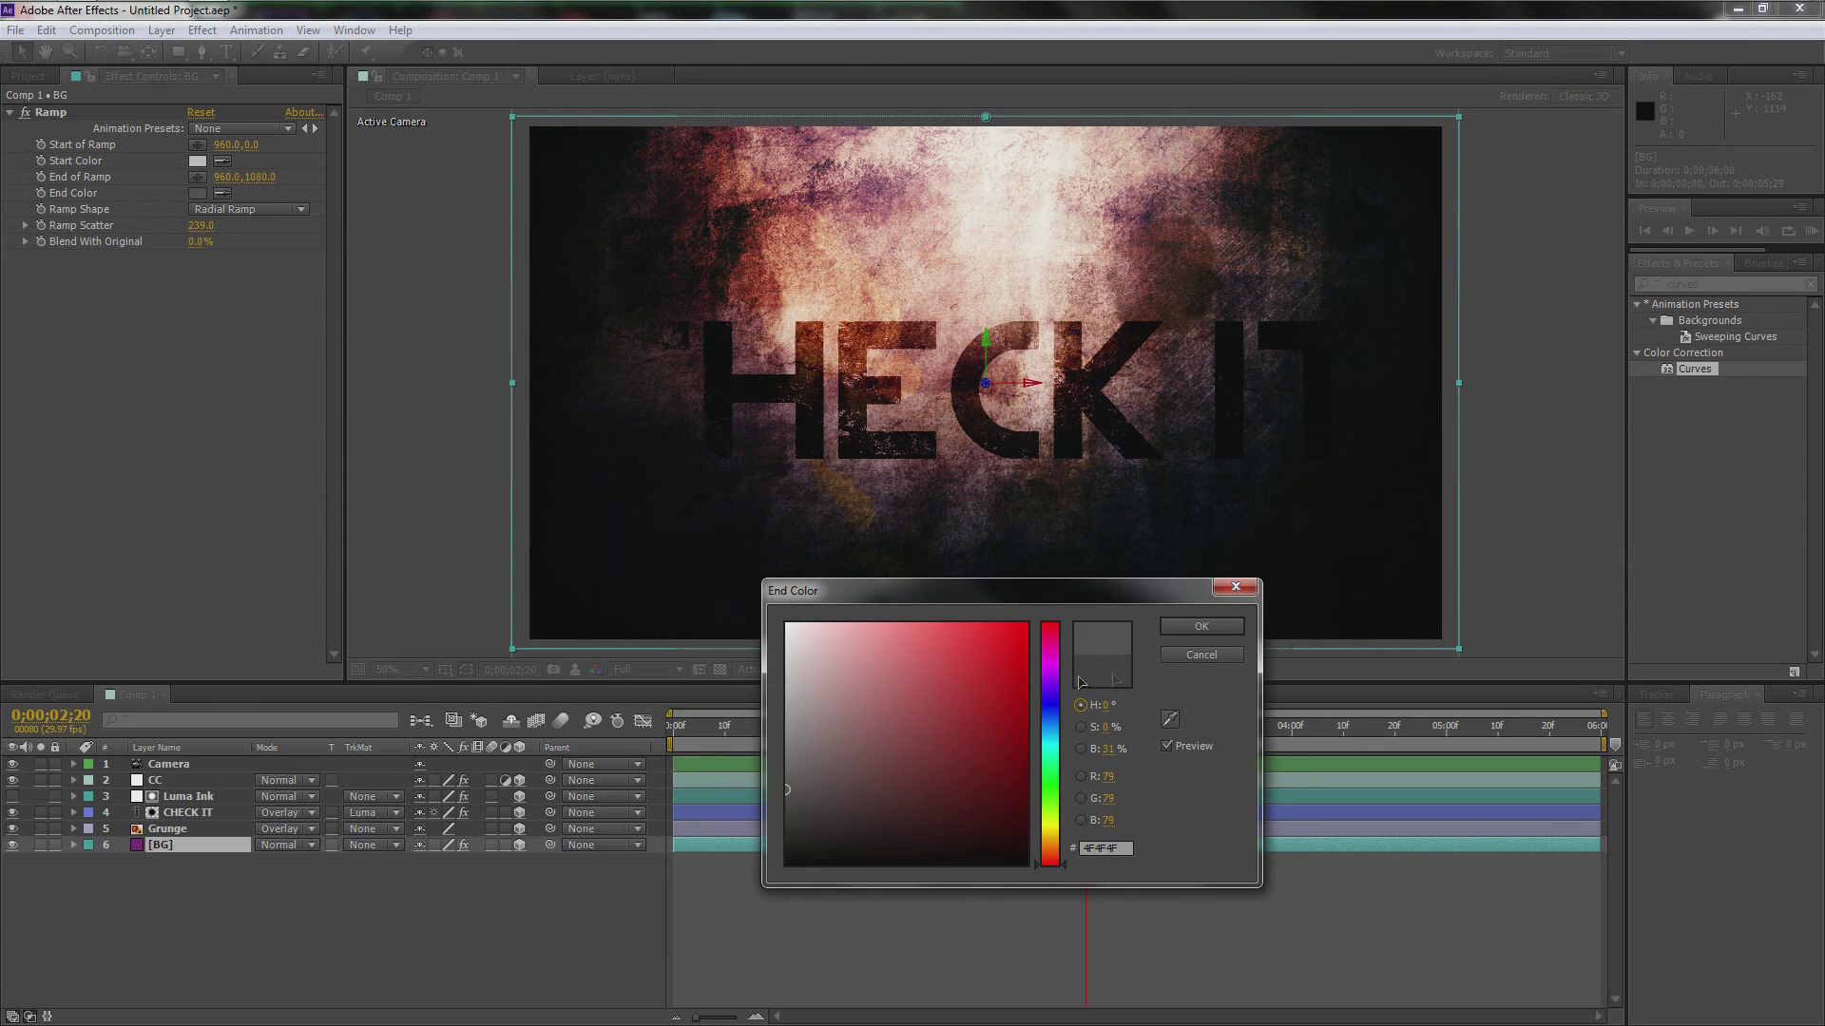
pyautogui.click(1207, 625)
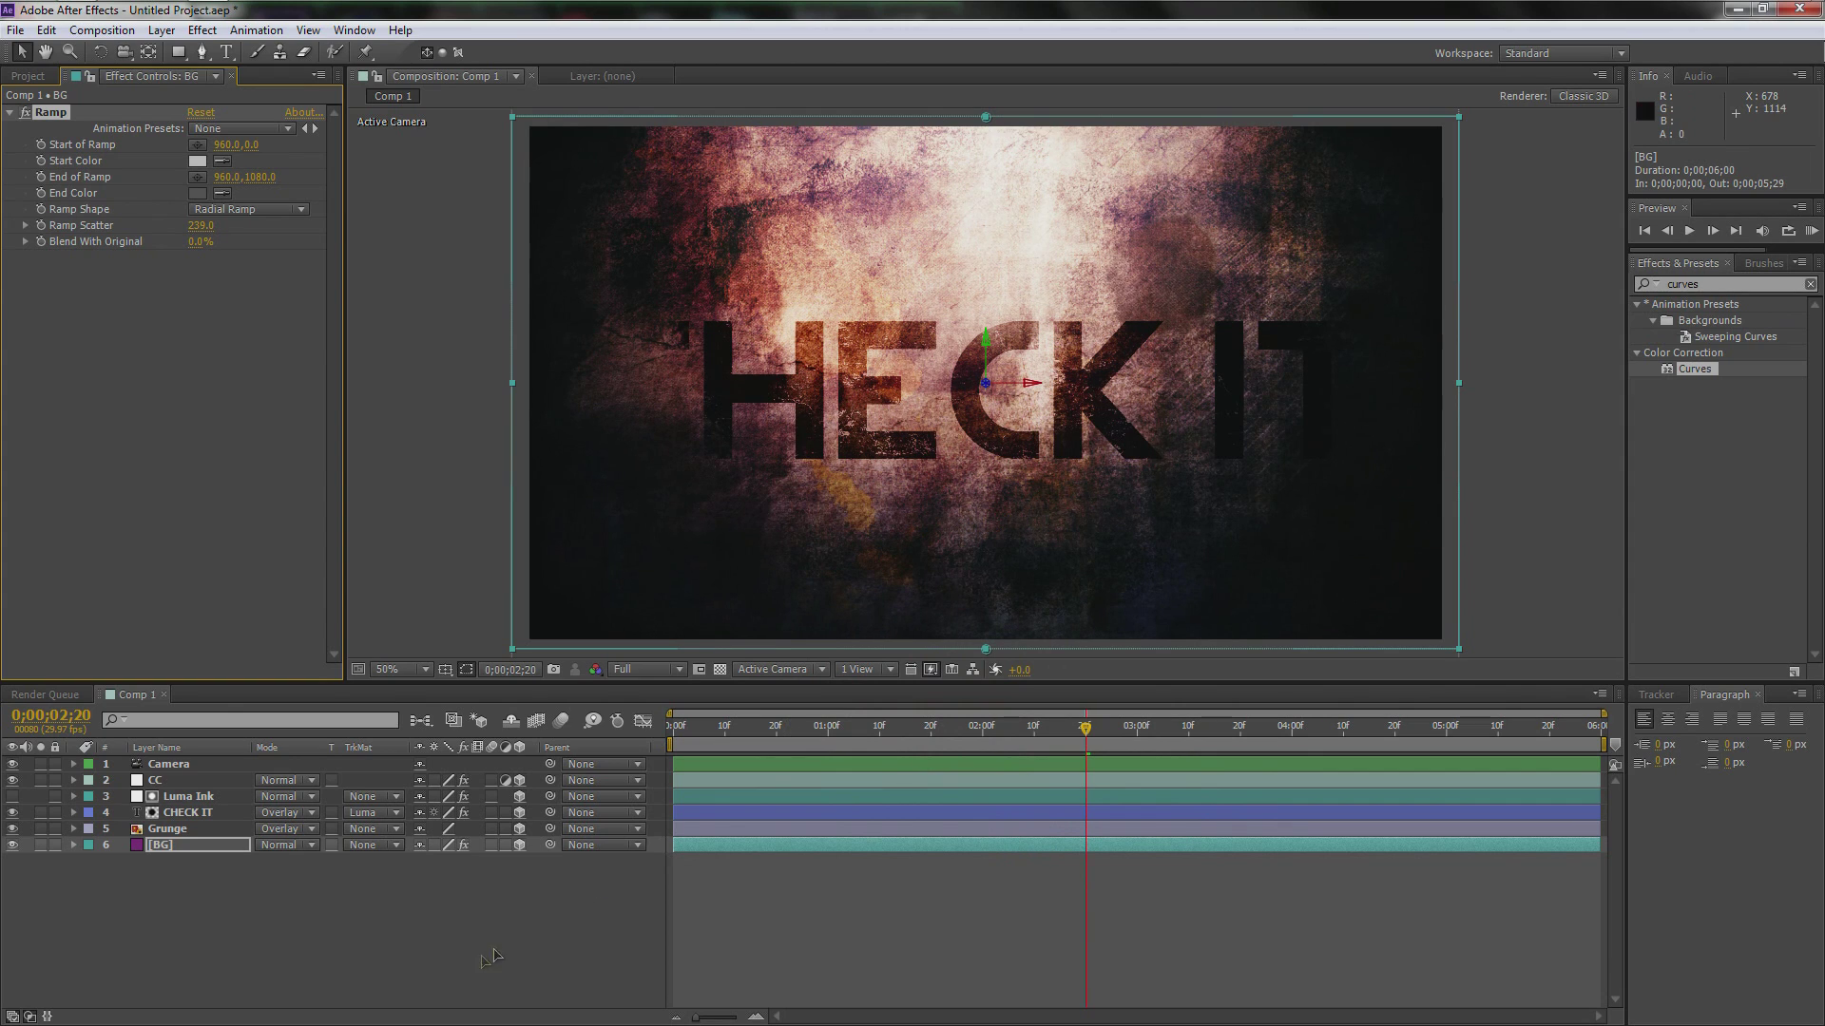
pyautogui.click(856, 912)
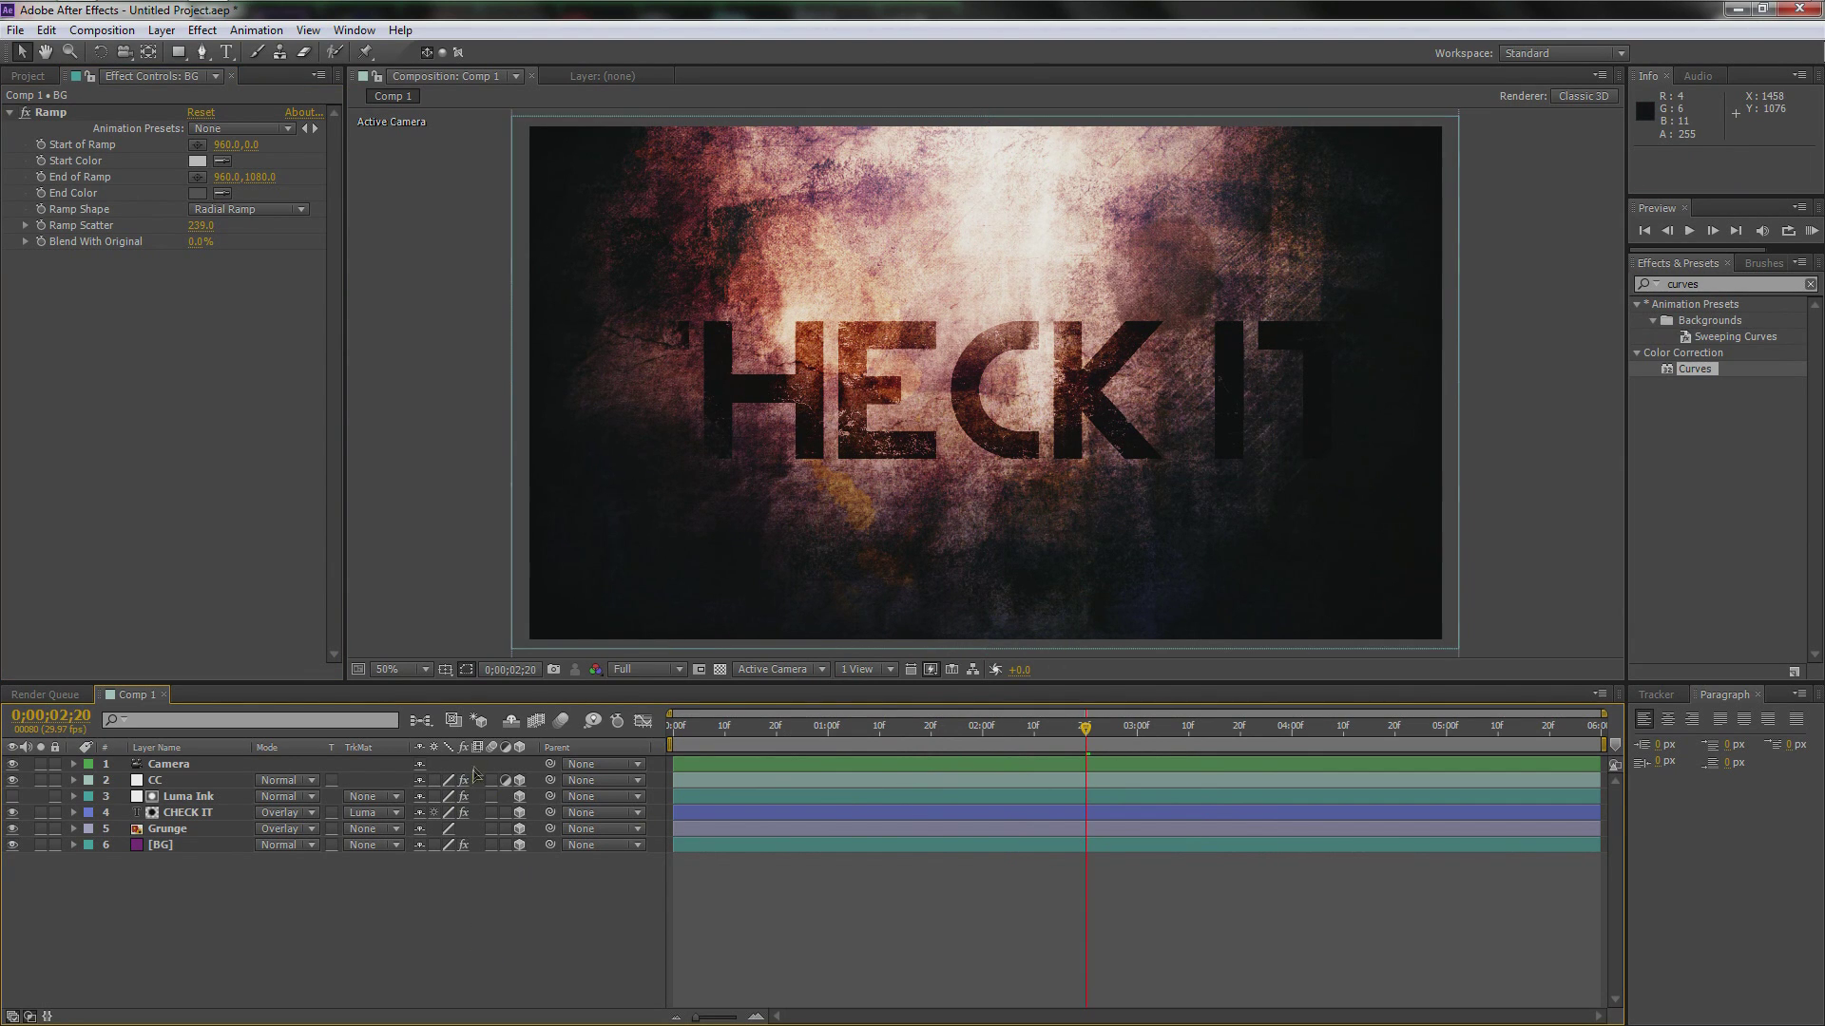